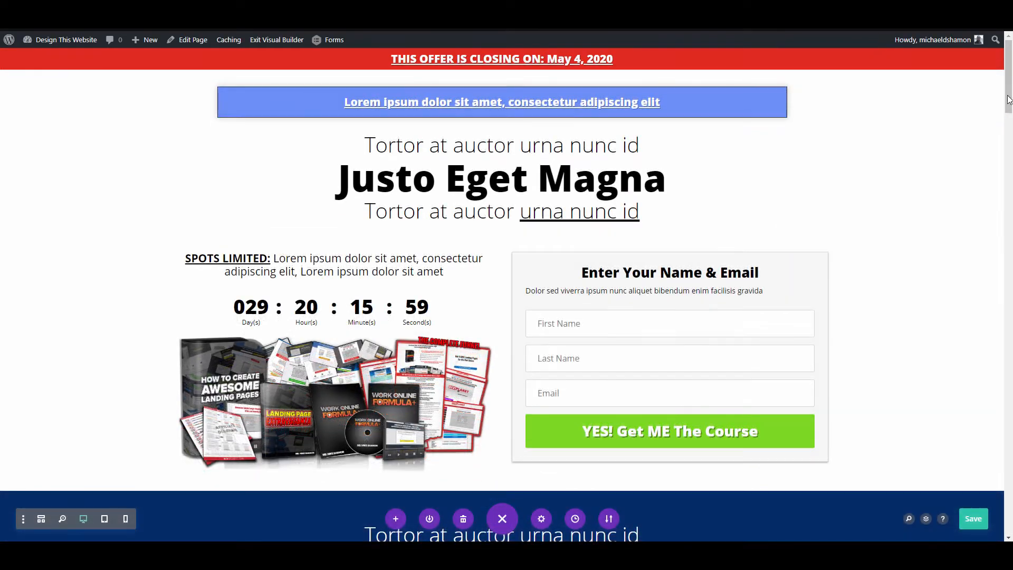
- Review the finished sales page from its header to its footer in desktop view and in phone view
{"action": "left_click_drag", "start_coordinate": [1009, 90], "coordinate": [994, 251]}
{"action": "scroll", "coordinate": [995, 252], "scroll_direction": "down", "scroll_amount": 20}
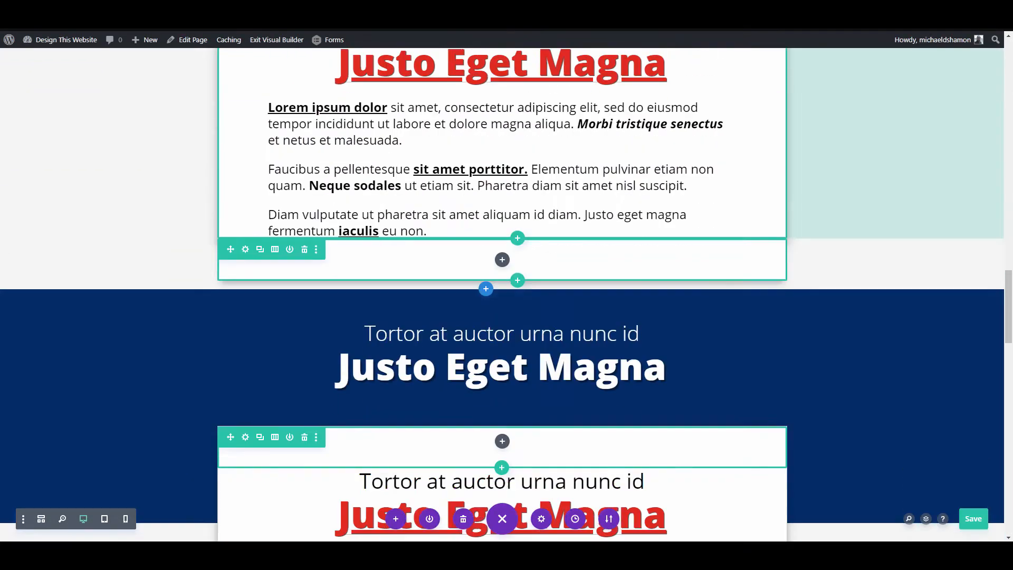
{"action": "scroll", "coordinate": [959, 227], "scroll_direction": "down", "scroll_amount": 3}
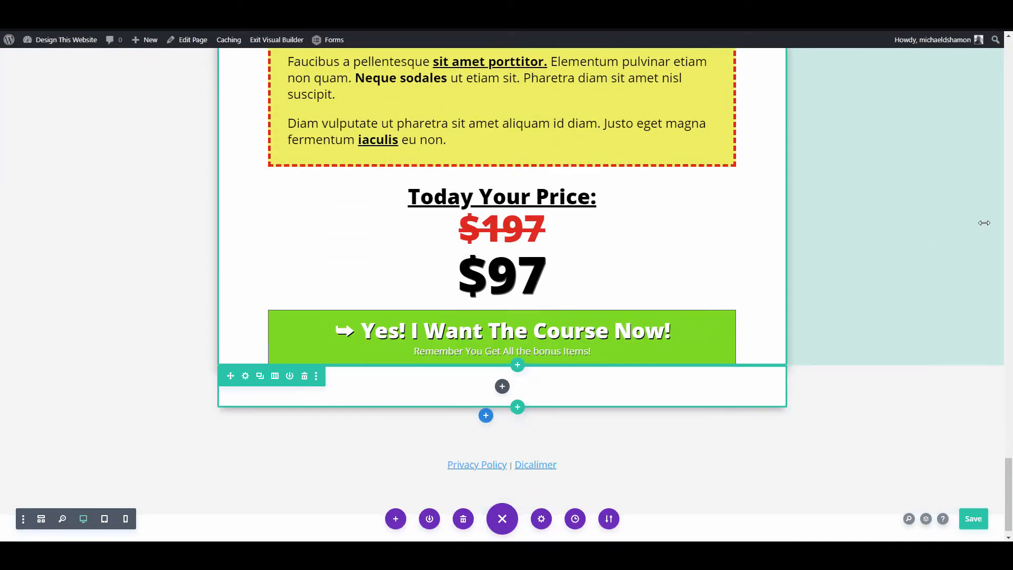
{"action": "left_click_drag", "start_coordinate": [1009, 446], "coordinate": [988, 121]}
{"action": "left_click", "coordinate": [125, 521]}
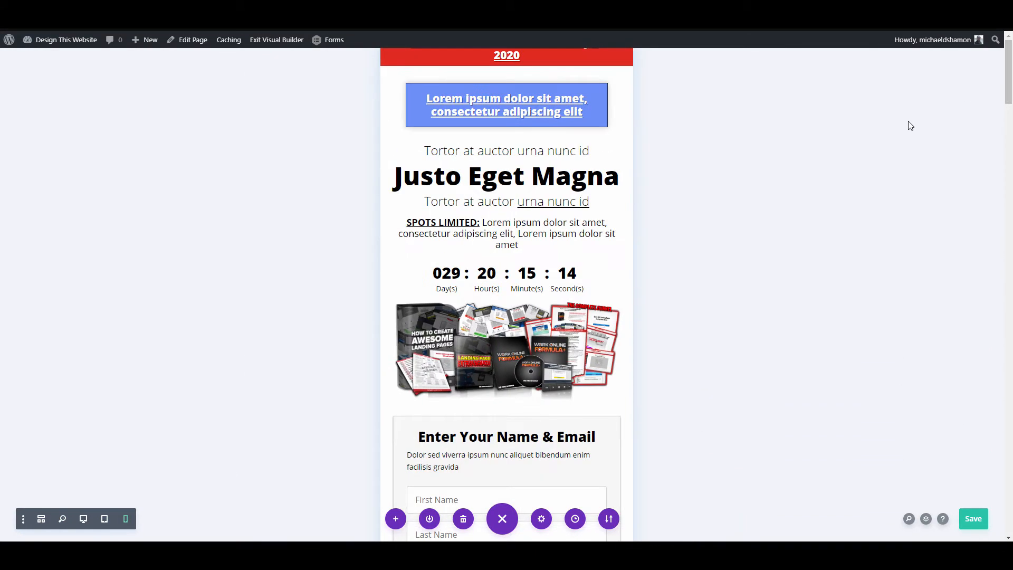
{"action": "left_click_drag", "start_coordinate": [1008, 83], "coordinate": [987, 508]}
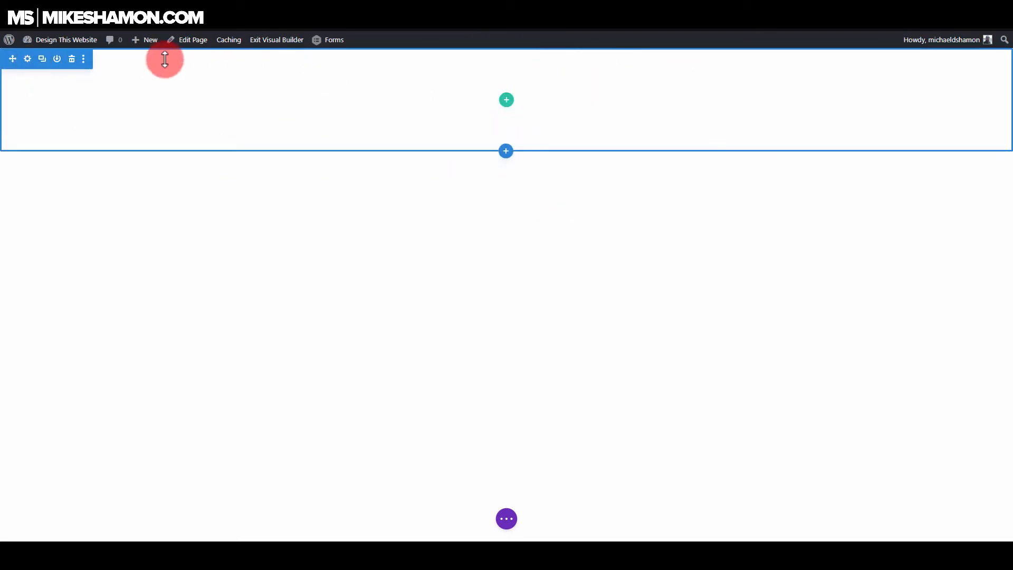
- Add a single-column row to the empty section and insert a Text module in it
{"action": "left_click", "coordinate": [507, 100]}
{"action": "left_click", "coordinate": [447, 182]}
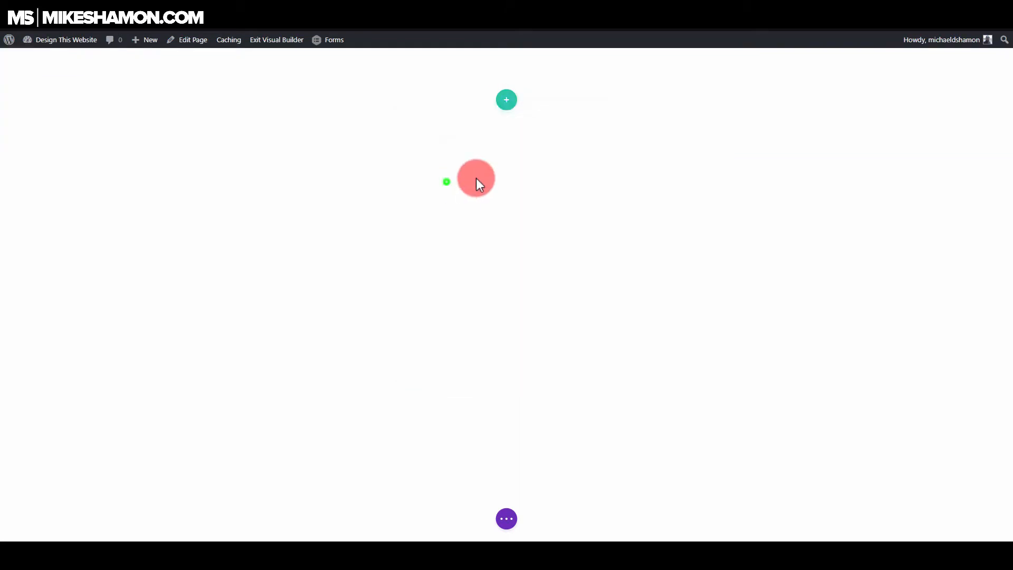
{"action": "left_click", "coordinate": [475, 182]}
{"action": "type", "text": "tex"}
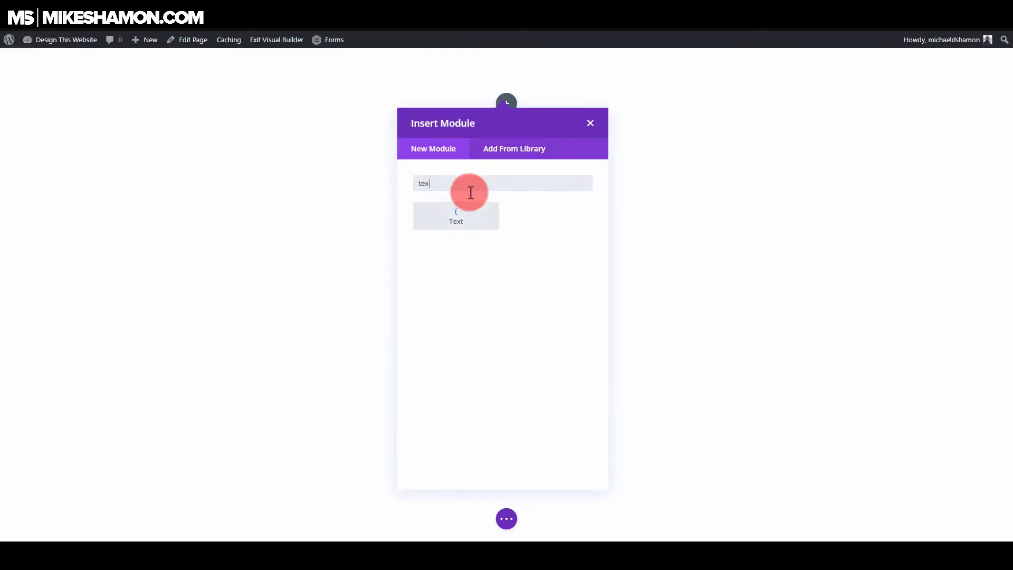
{"action": "left_click", "coordinate": [463, 206]}
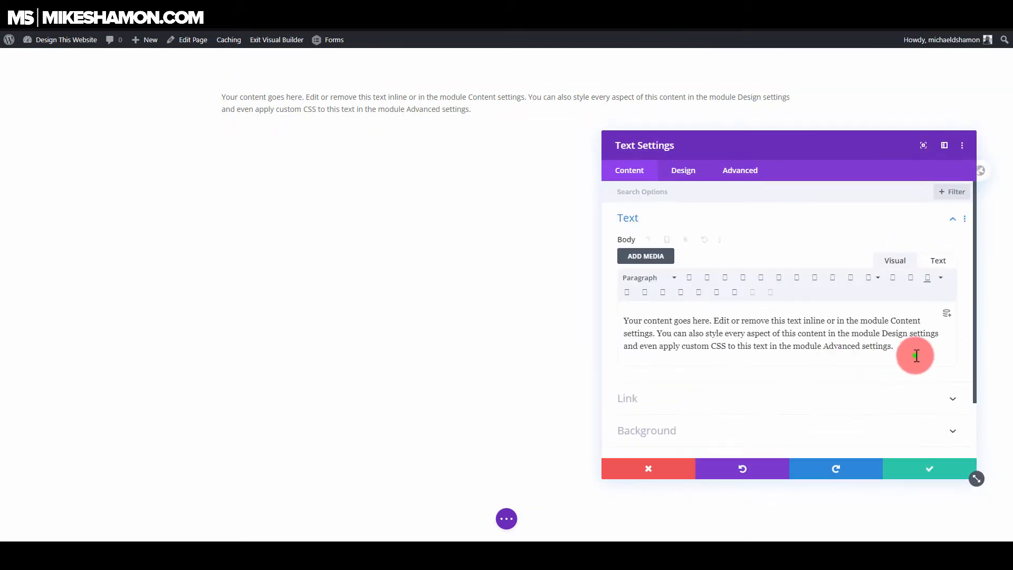
- Replace the placeholder body text with "Lorem ipsum dolor sit amet, consectetur adipiscing elit" and save the module
{"action": "triple_click", "coordinate": [916, 355]}
{"action": "type", "text": "Lorem ipsum dolor sit amet, consectetur adipiscing elit"}
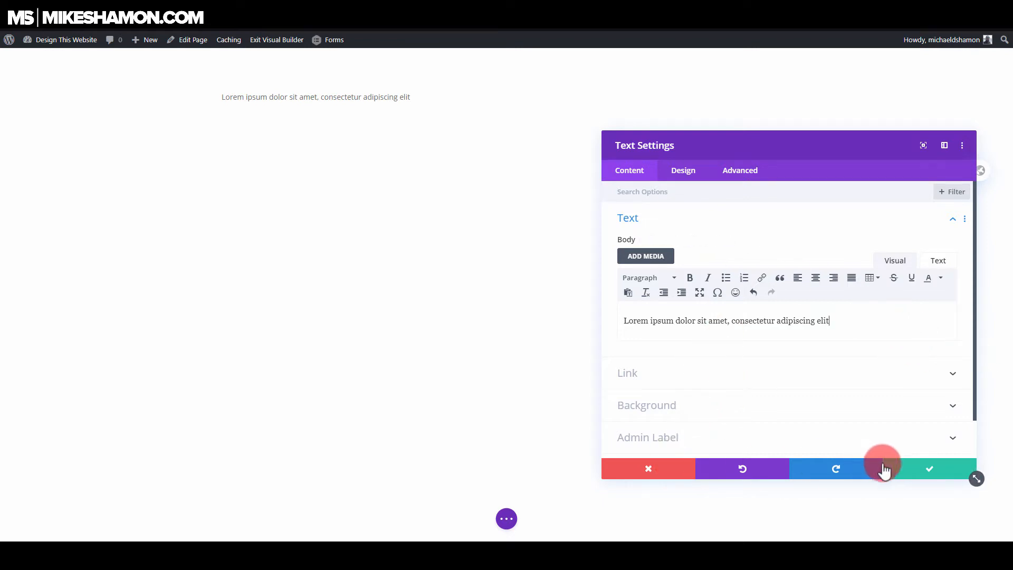
{"action": "left_click", "coordinate": [910, 468]}
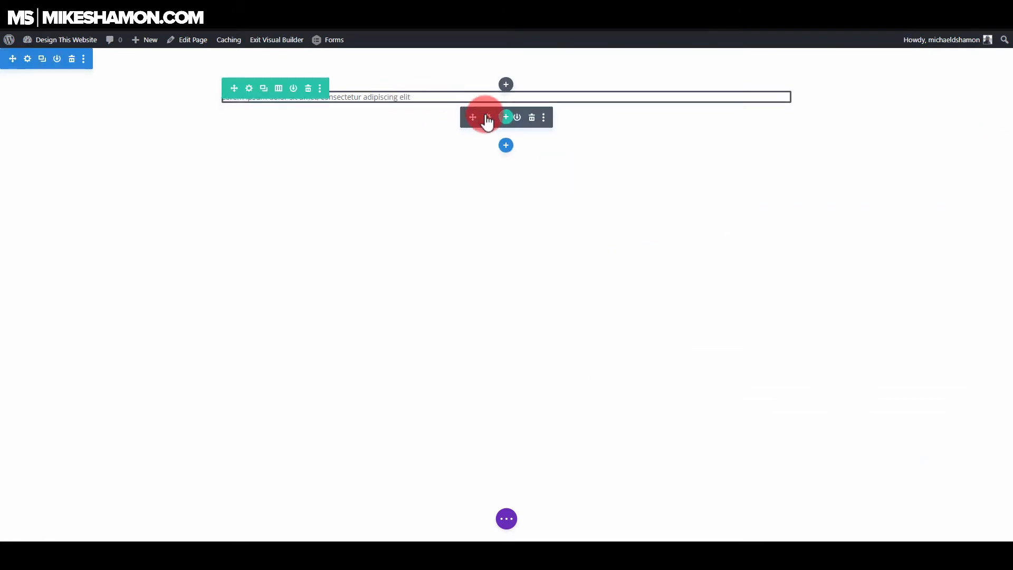
- Make the text module's body the dynamic Current Date, preceded by "THIS OFFER IS CLOSING ON:"
{"action": "left_click", "coordinate": [486, 118]}
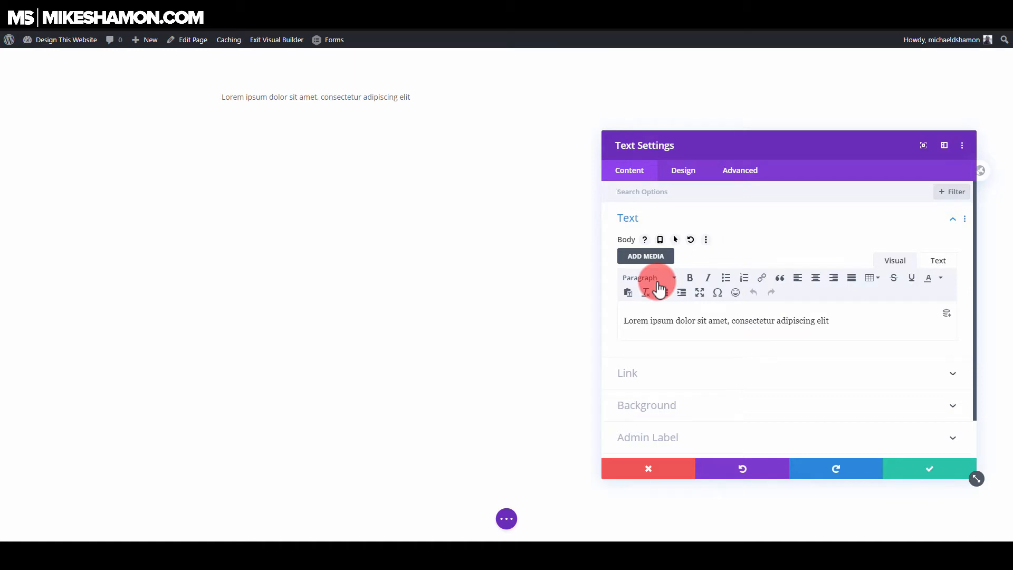
{"action": "triple_click", "coordinate": [903, 324]}
{"action": "left_click", "coordinate": [928, 317]}
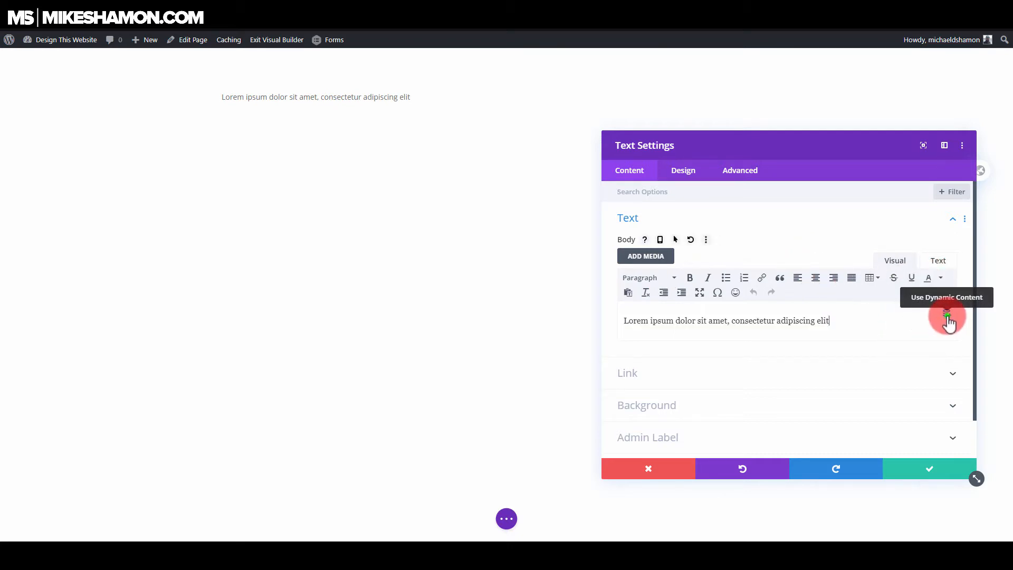
{"action": "left_click", "coordinate": [948, 318]}
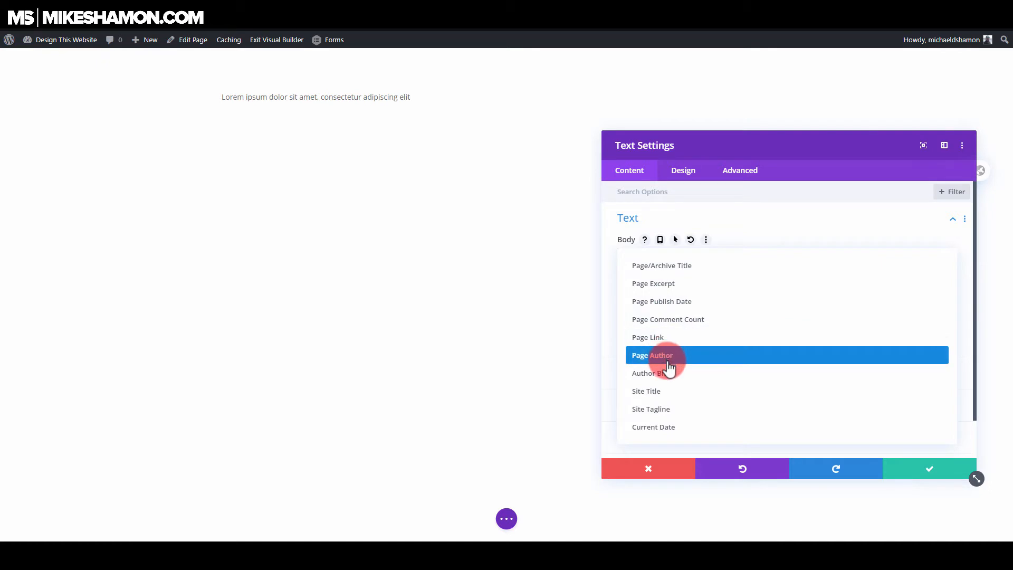
{"action": "left_click", "coordinate": [667, 432]}
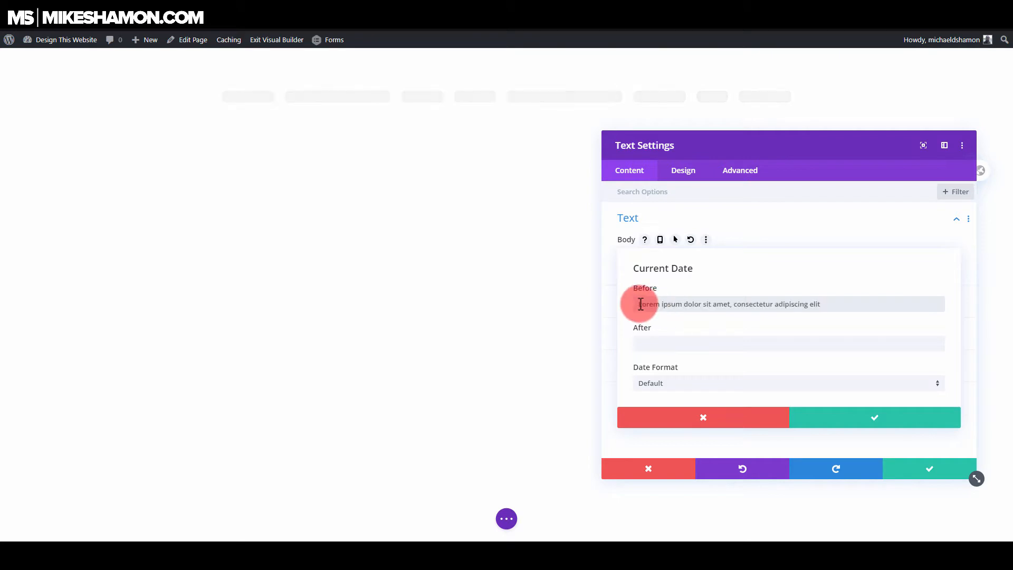
{"action": "type", "text": "THIS OFFER IS CLOSING ON:"}
- Set the dynamic date's format to Aug 6, 1999 (M j, Y) and save the text module
{"action": "left_click", "coordinate": [668, 350]}
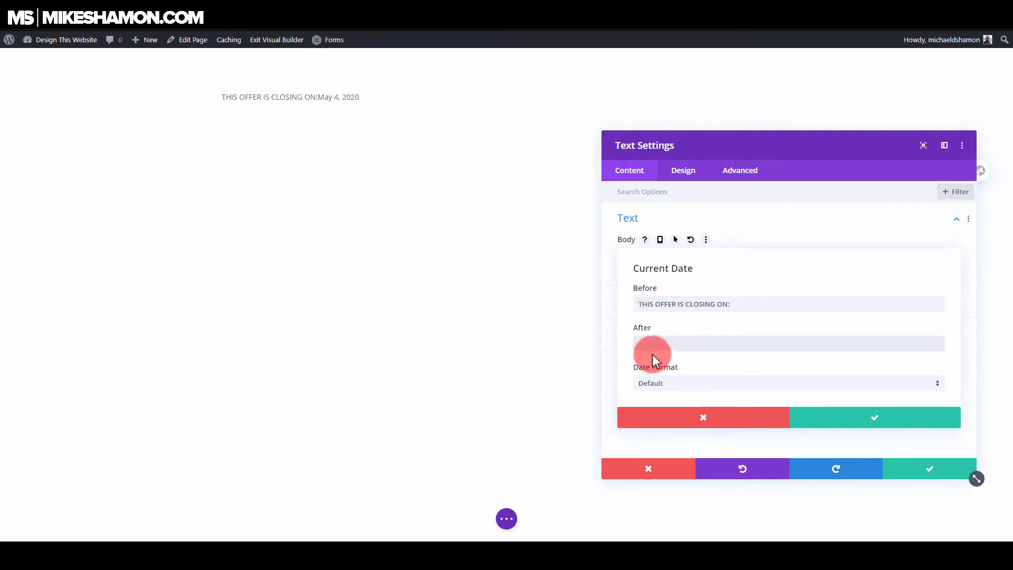
{"action": "left_click", "coordinate": [686, 385]}
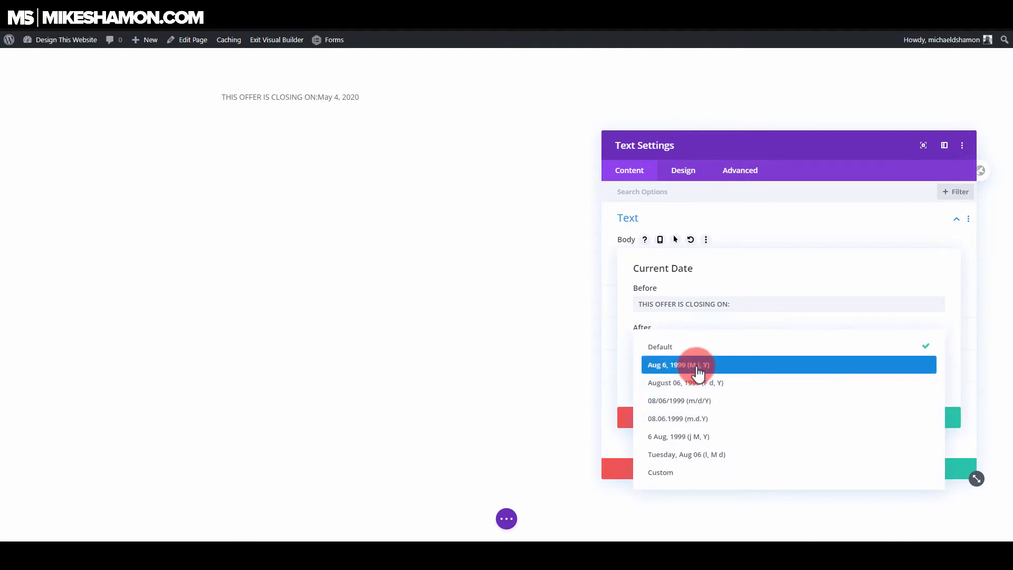
{"action": "left_click", "coordinate": [682, 365]}
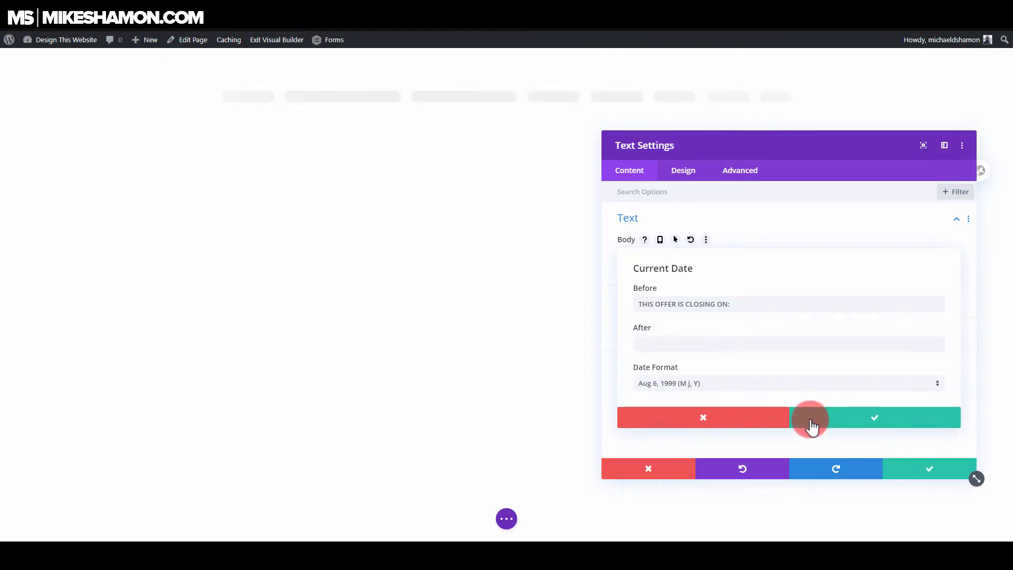
{"action": "left_click", "coordinate": [893, 421]}
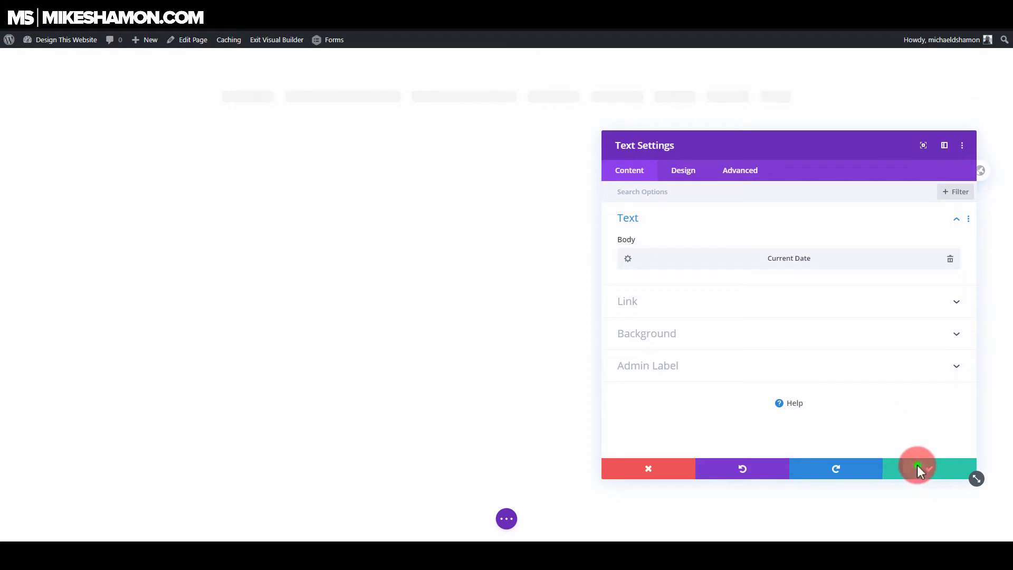
{"action": "left_click", "coordinate": [918, 468]}
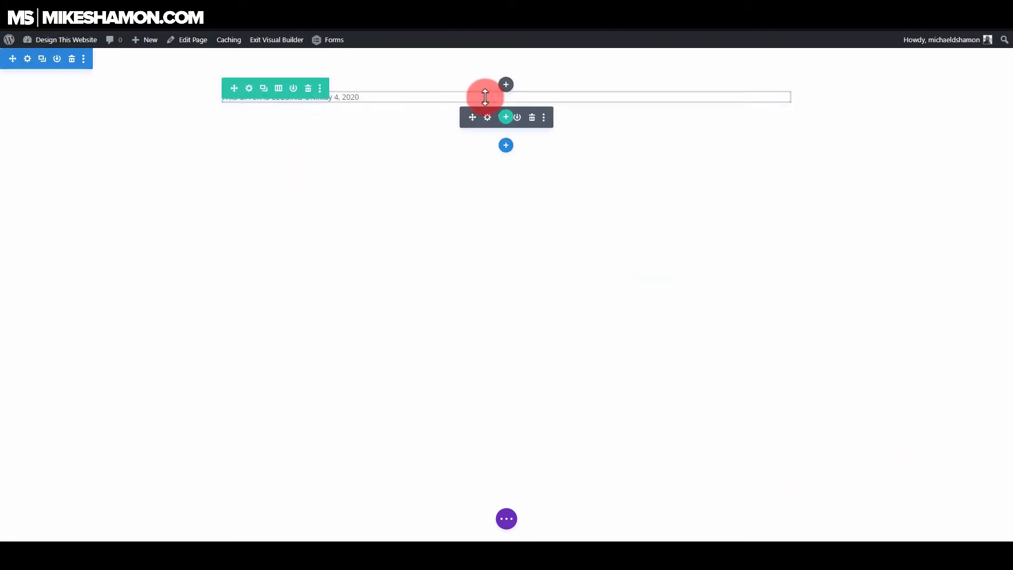
- Set the font weight of the closing-date text to Ultra Bold in the module's design settings
{"action": "left_click", "coordinate": [487, 117]}
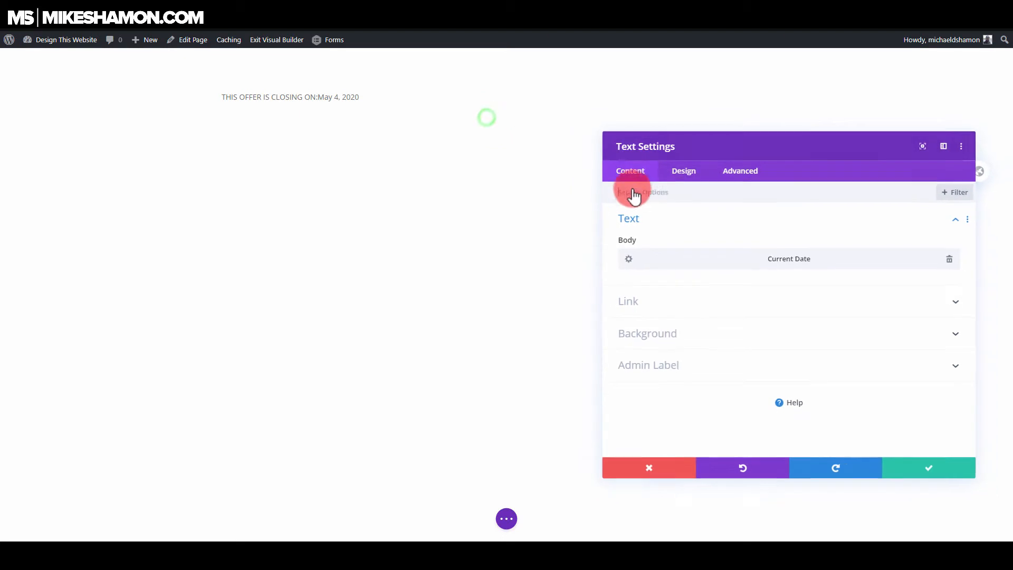
{"action": "left_click", "coordinate": [684, 172]}
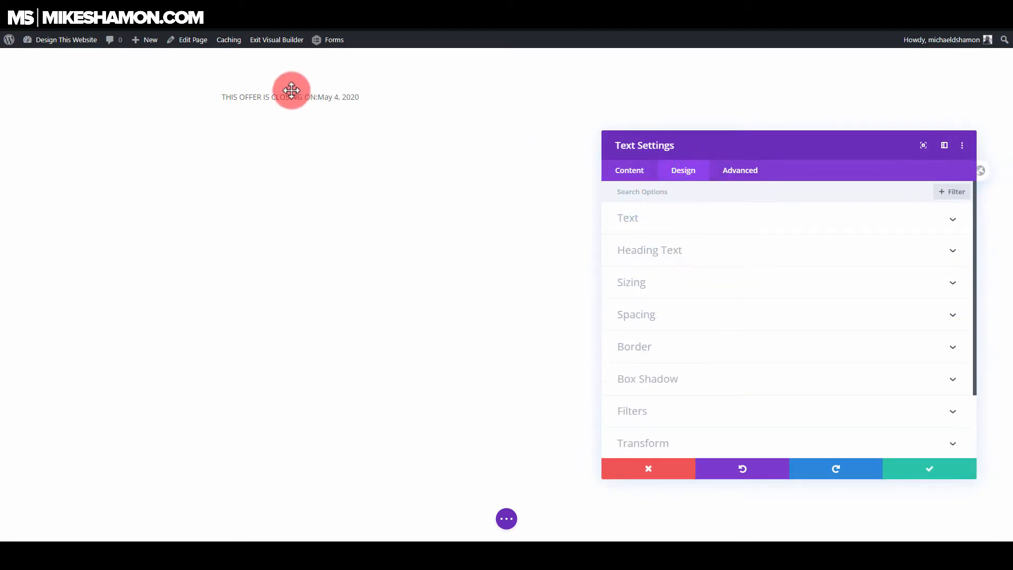
{"action": "left_click_drag", "start_coordinate": [649, 144], "coordinate": [619, 114]}
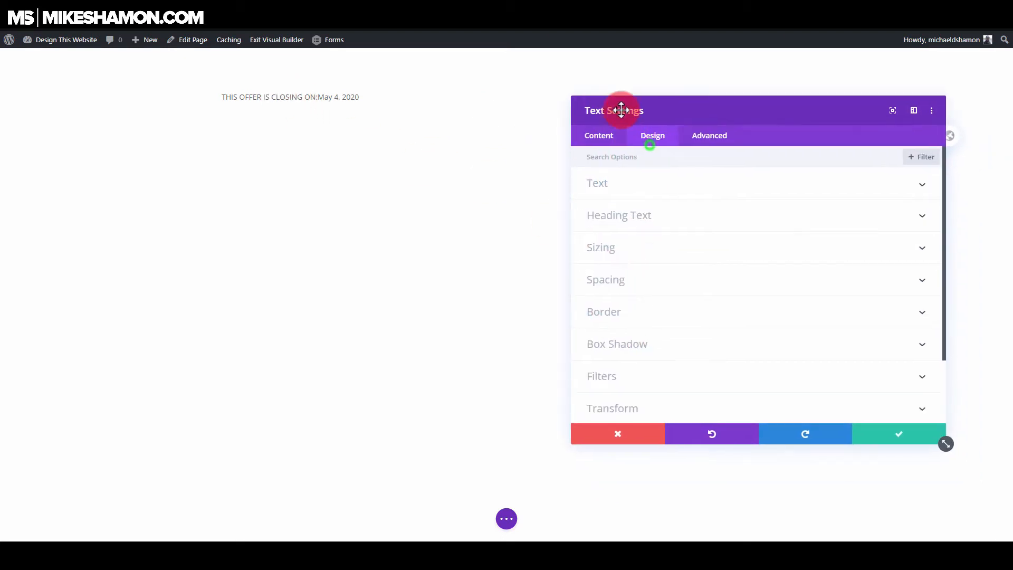
{"action": "left_click", "coordinate": [623, 188]}
{"action": "scroll", "coordinate": [641, 329], "scroll_direction": "down", "scroll_amount": 3}
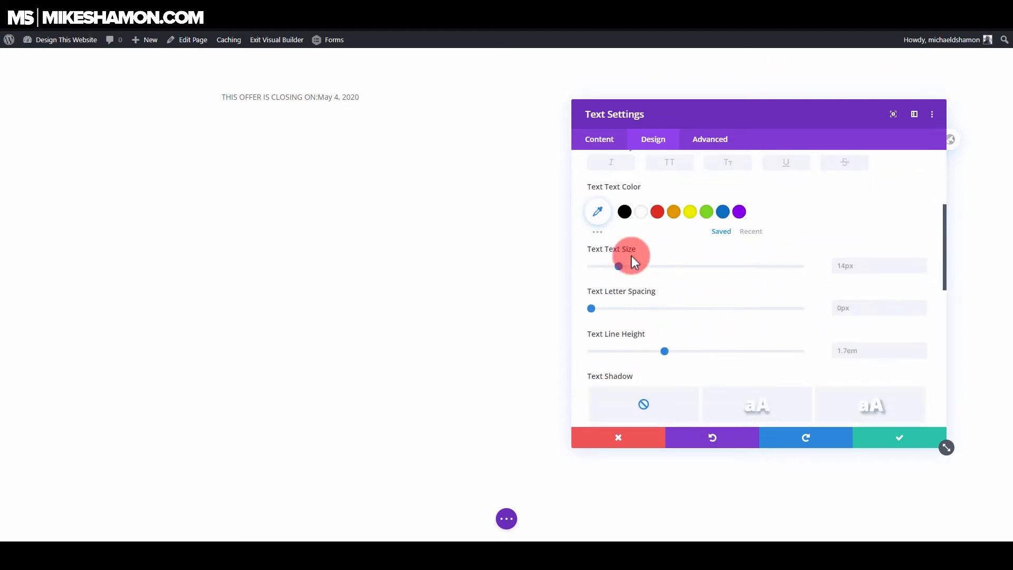
{"action": "scroll", "coordinate": [632, 257], "scroll_direction": "up", "scroll_amount": 2}
{"action": "left_click", "coordinate": [633, 216]}
{"action": "left_click", "coordinate": [636, 291]}
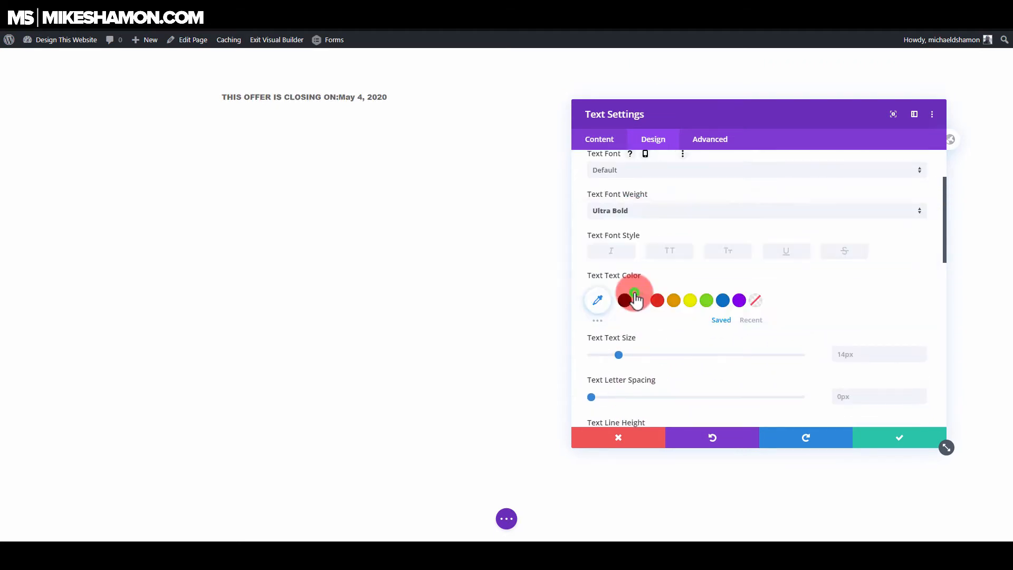
- Underline the closing-date text and set its size to 21px
{"action": "left_click", "coordinate": [772, 252]}
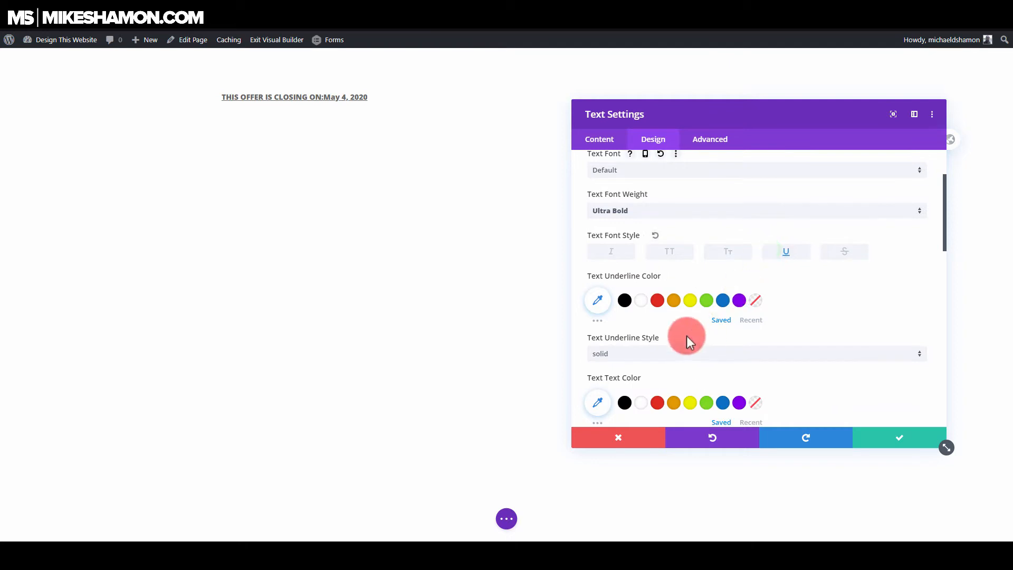
{"action": "scroll", "coordinate": [682, 338], "scroll_direction": "down", "scroll_amount": 2}
{"action": "left_click_drag", "start_coordinate": [621, 368], "coordinate": [633, 369]}
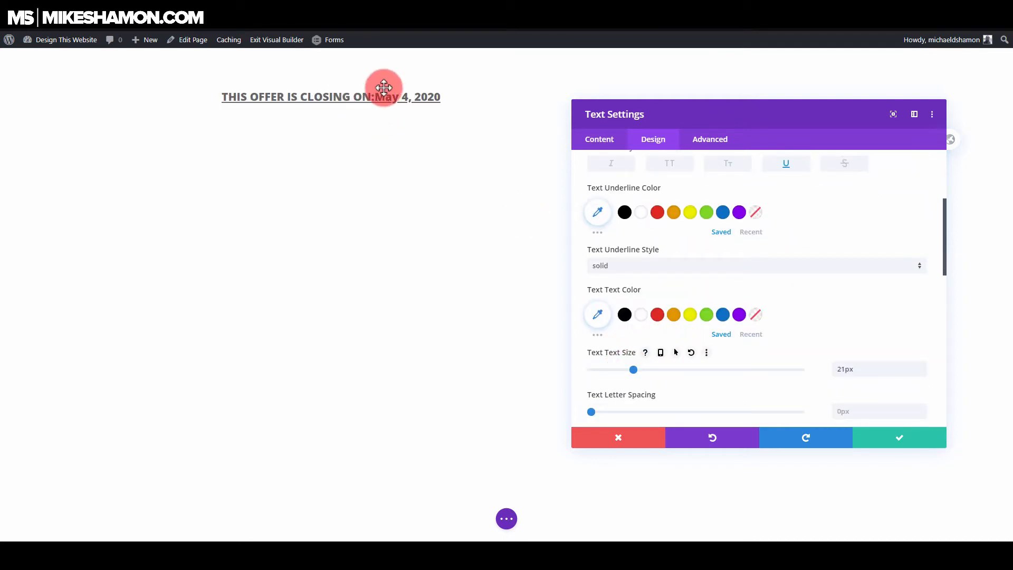
- Add a space after "THIS OFFER IS CLOSING ON:" in the text before the dynamic date and save the module
{"action": "left_click", "coordinate": [604, 140]}
{"action": "left_click", "coordinate": [653, 190]}
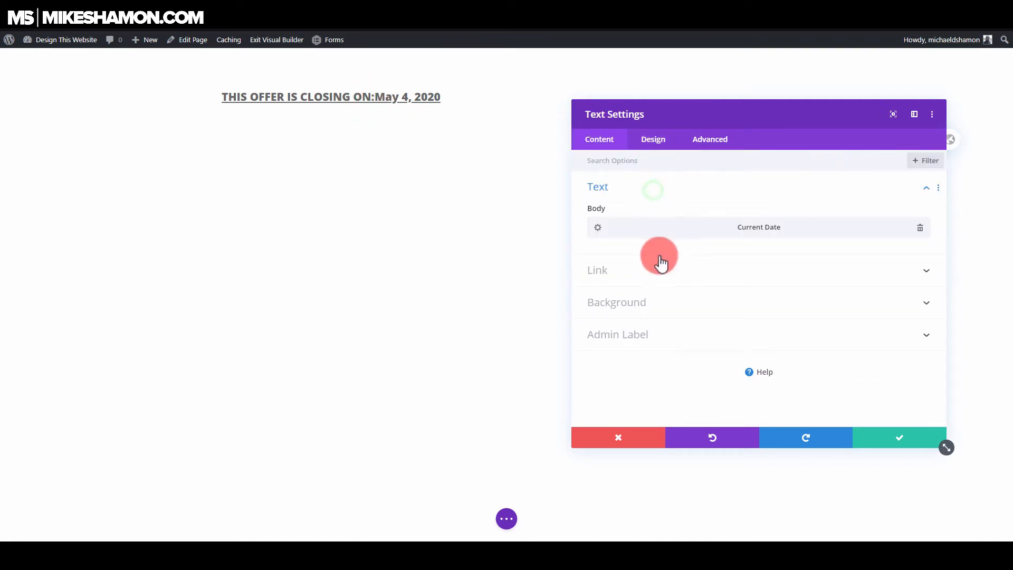
{"action": "left_click", "coordinate": [598, 227]}
{"action": "left_click", "coordinate": [700, 274]}
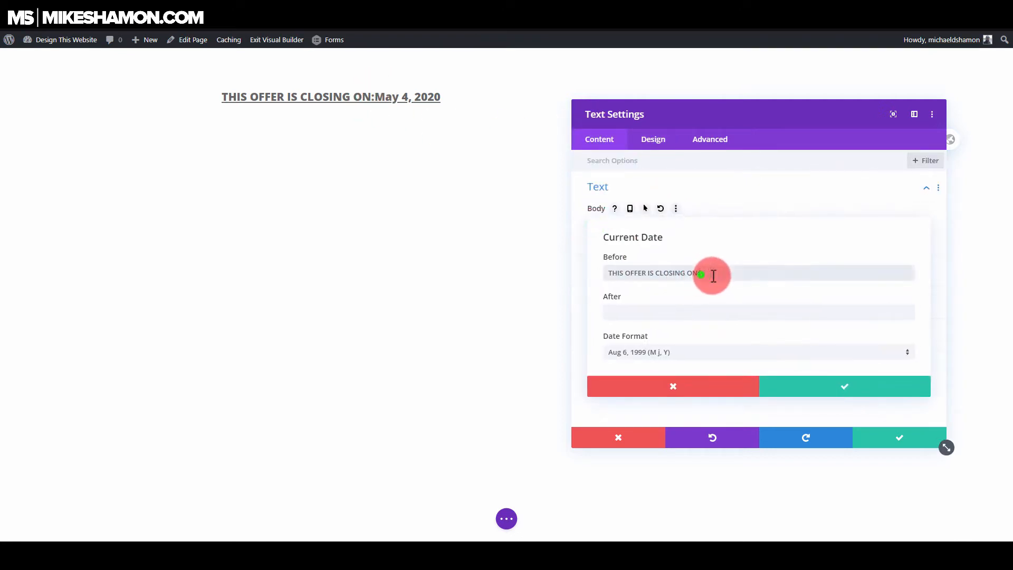
{"action": "left_click", "coordinate": [844, 385]}
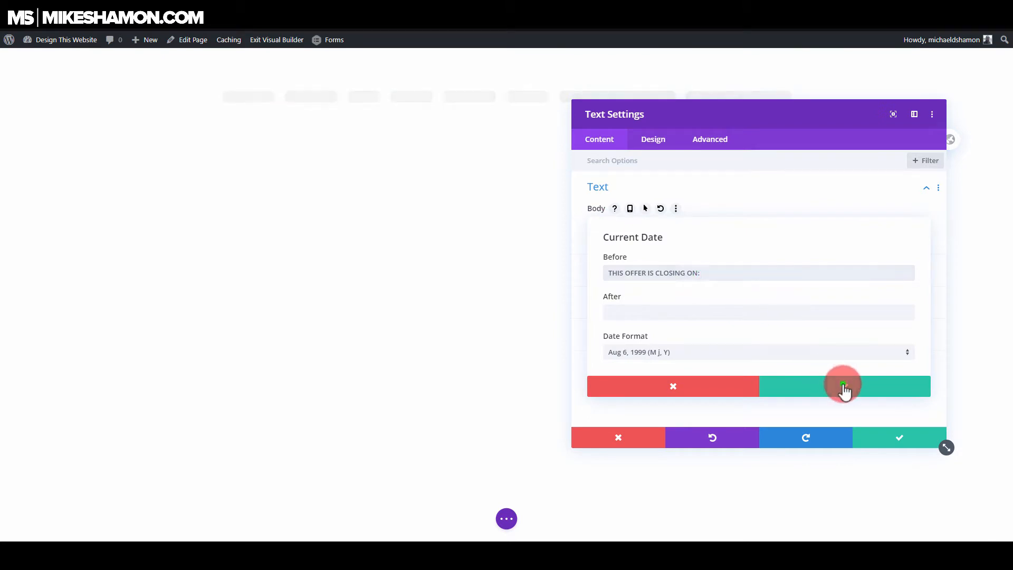
{"action": "left_click", "coordinate": [882, 443]}
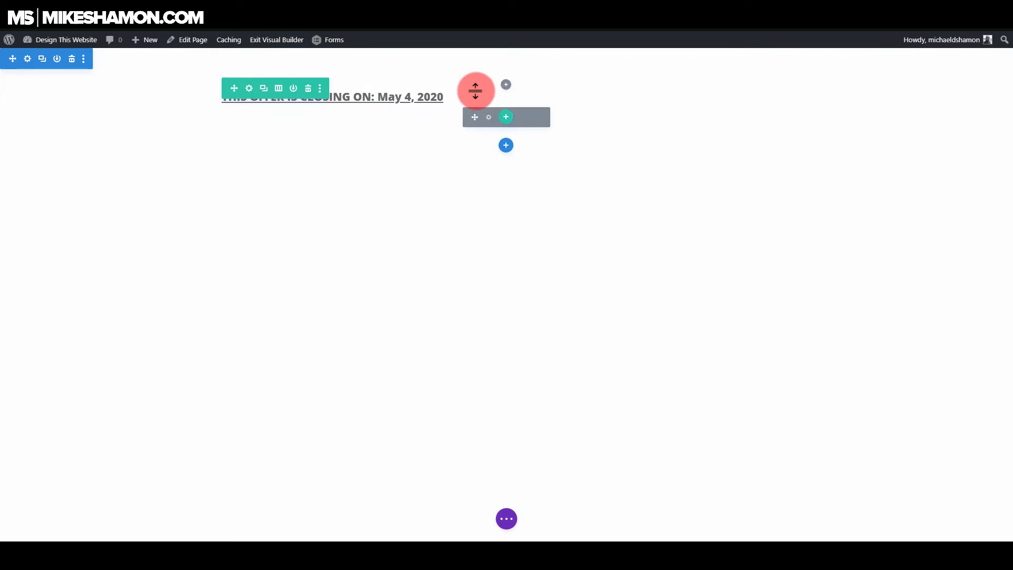
- Center-align the closing-date text and save the module
{"action": "left_click", "coordinate": [488, 117]}
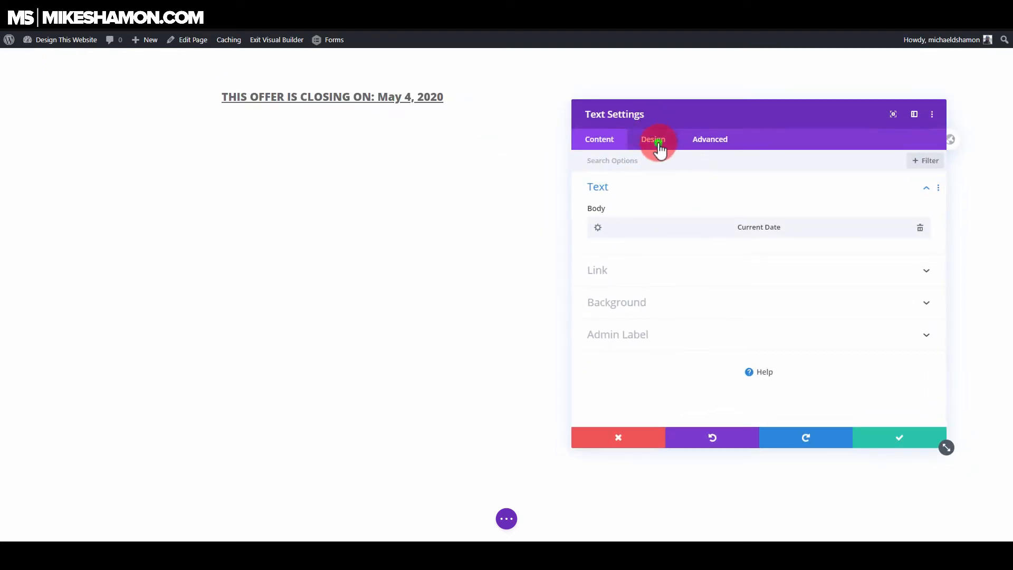
{"action": "left_click", "coordinate": [658, 144]}
{"action": "left_click", "coordinate": [646, 190]}
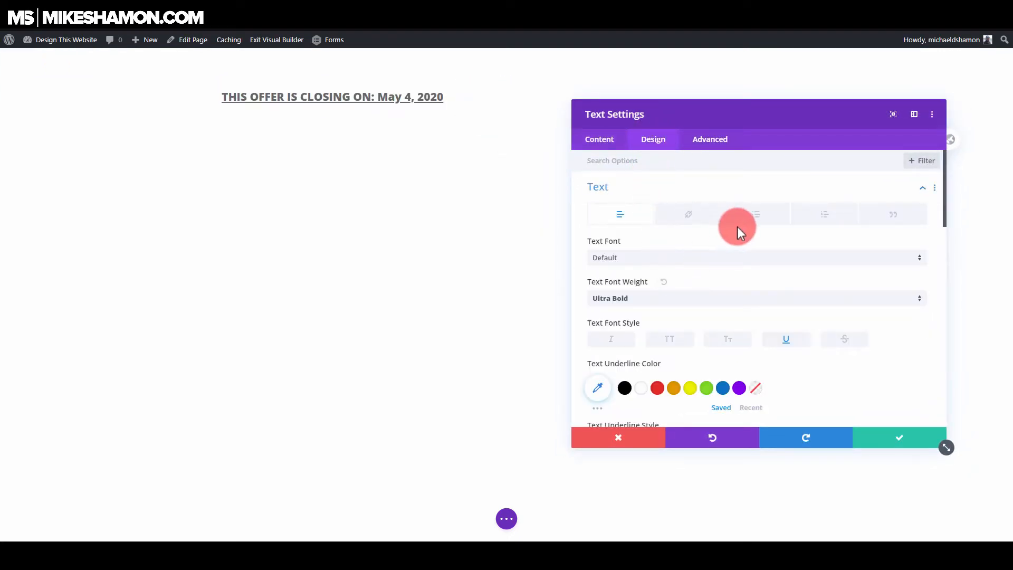
{"action": "scroll", "coordinate": [738, 228], "scroll_direction": "down", "scroll_amount": 6}
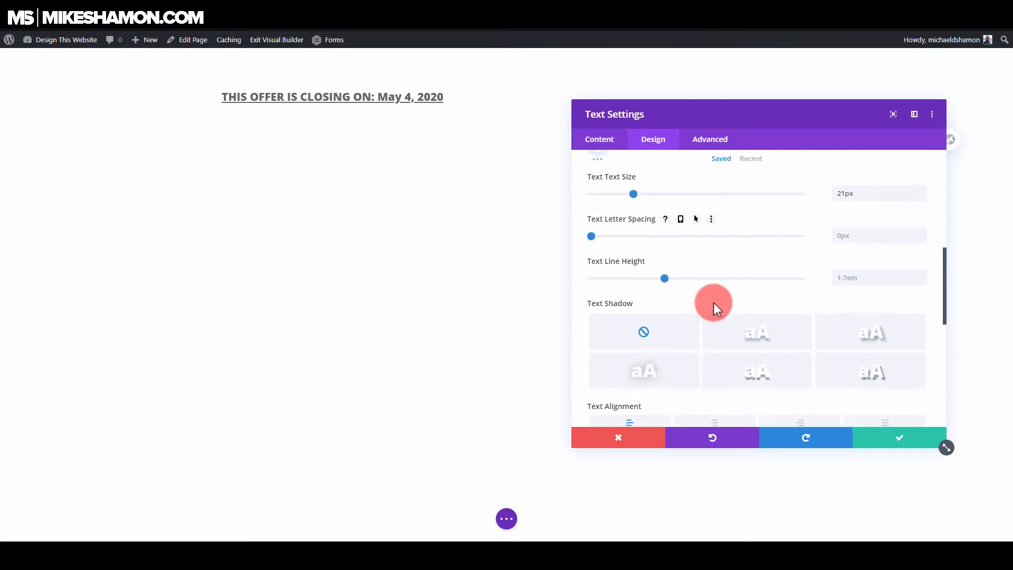
{"action": "scroll", "coordinate": [714, 303], "scroll_direction": "down", "scroll_amount": 3}
{"action": "left_click", "coordinate": [724, 246]}
{"action": "left_click_drag", "start_coordinate": [728, 121], "coordinate": [749, 169]}
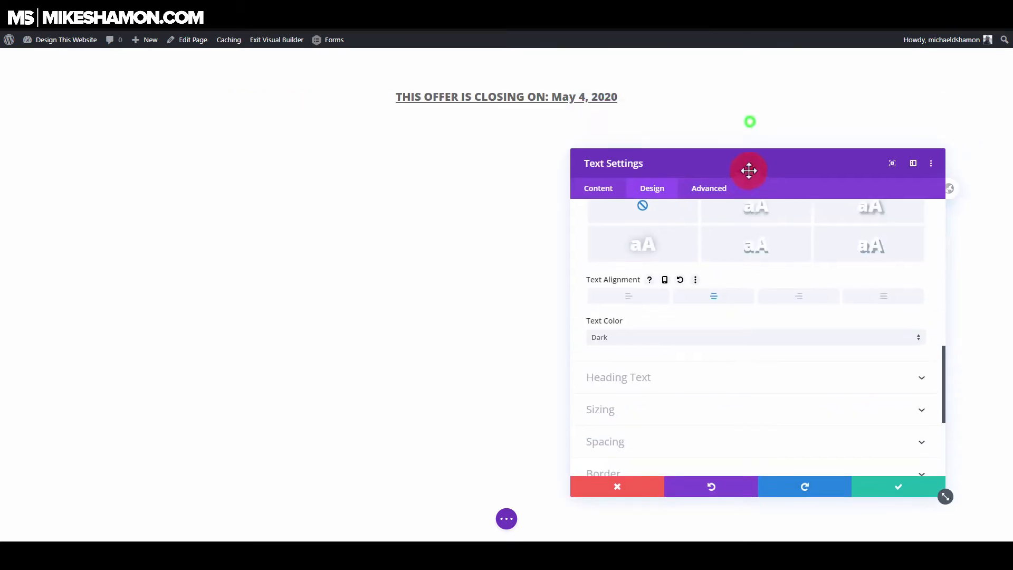
{"action": "scroll", "coordinate": [707, 320], "scroll_direction": "up", "scroll_amount": 5}
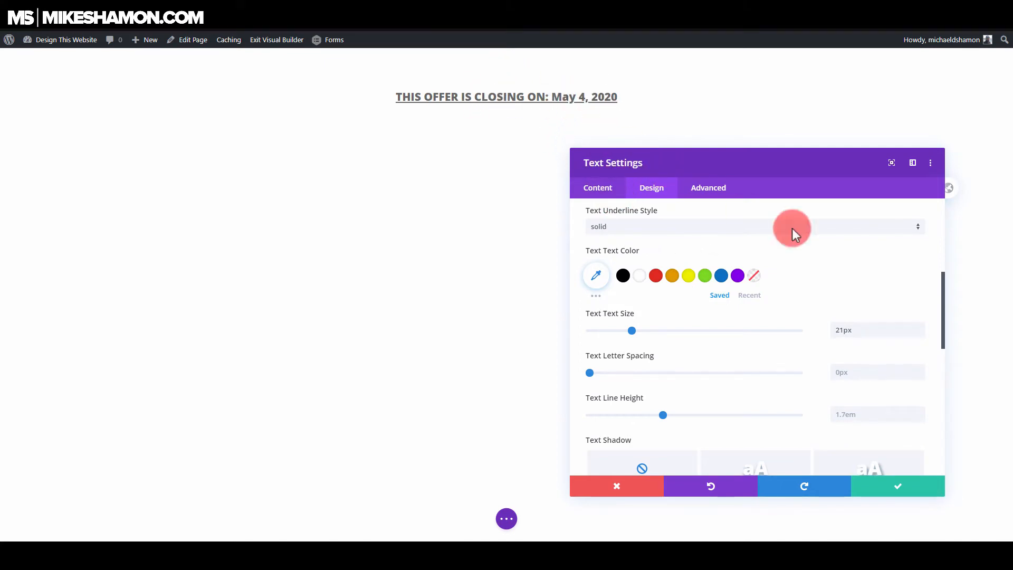
{"action": "left_click", "coordinate": [910, 491]}
{"action": "mouse_move", "coordinate": [483, 102]}
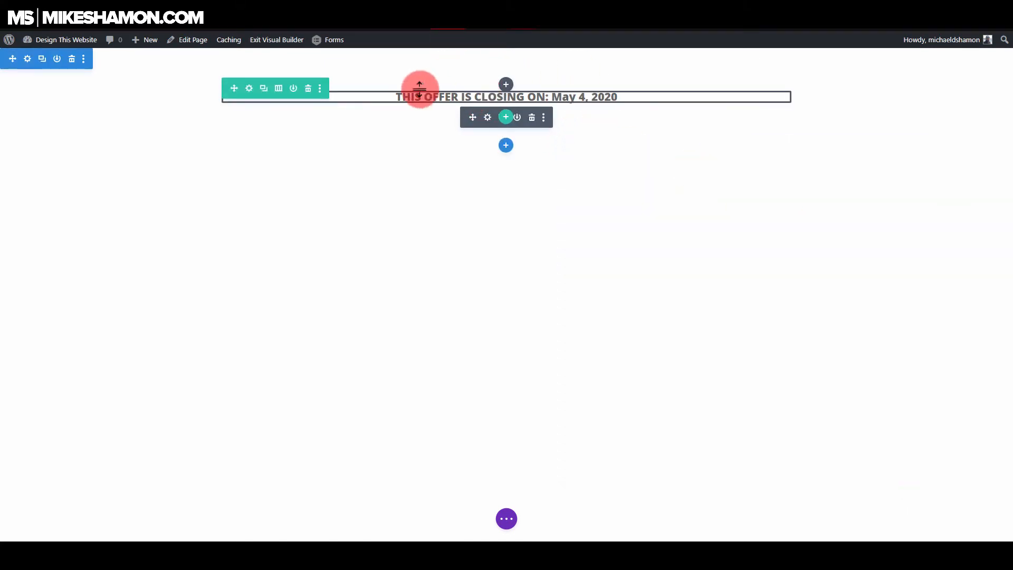
- Set the top and bottom margins of the row holding the closing-date text to 0px
{"action": "left_click", "coordinate": [248, 88]}
{"action": "left_click", "coordinate": [652, 188]}
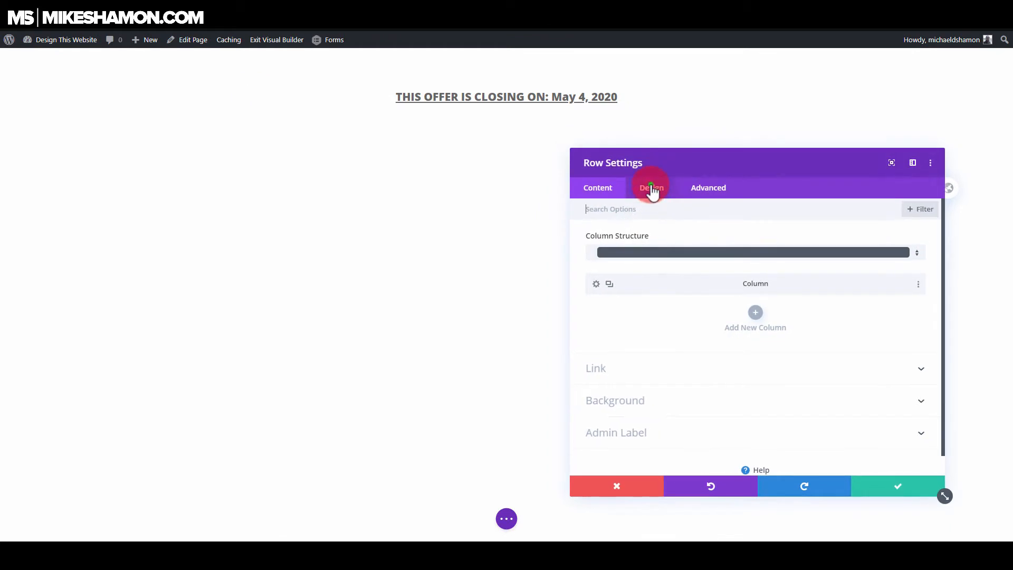
{"action": "left_click", "coordinate": [627, 246]}
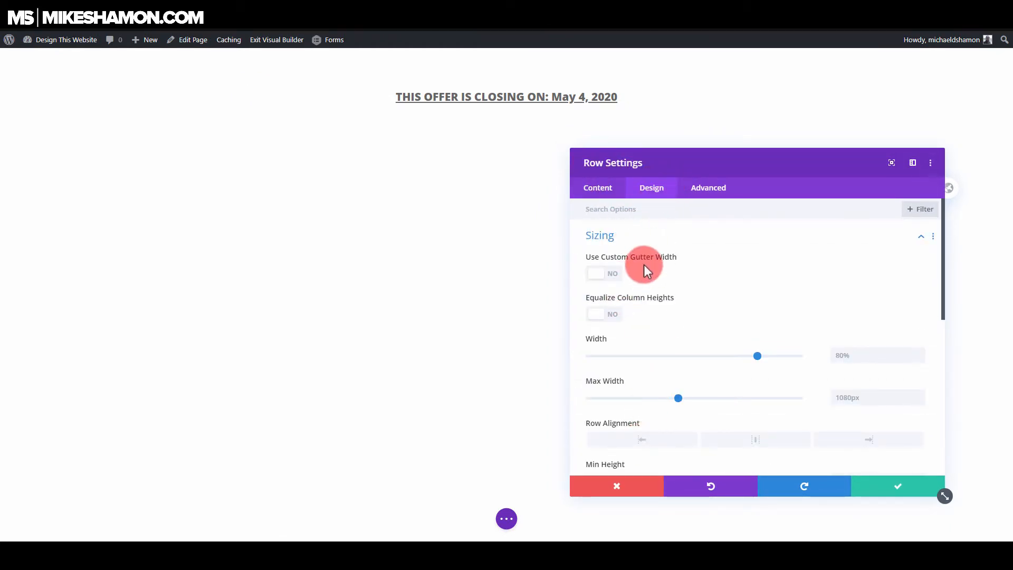
{"action": "scroll", "coordinate": [644, 264], "scroll_direction": "down", "scroll_amount": 3}
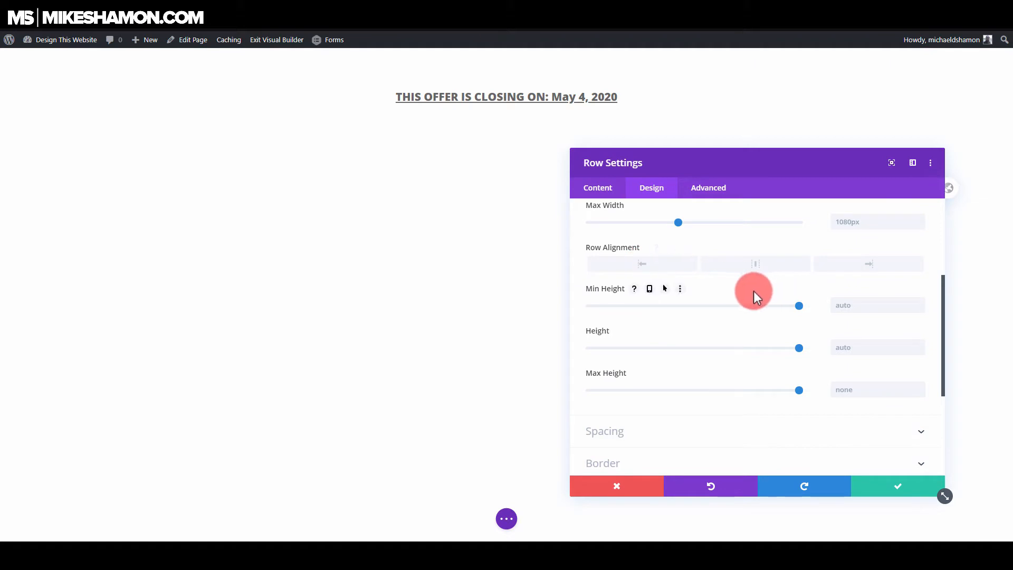
{"action": "scroll", "coordinate": [754, 290], "scroll_direction": "down", "scroll_amount": 1}
{"action": "scroll", "coordinate": [754, 290], "scroll_direction": "up", "scroll_amount": 1}
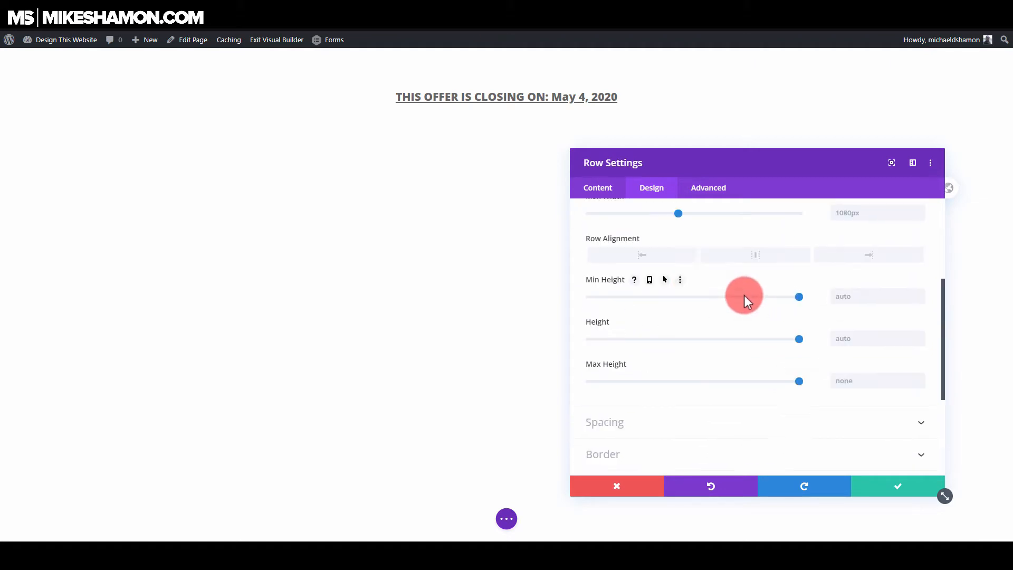
{"action": "left_click", "coordinate": [641, 433]}
{"action": "left_click", "coordinate": [624, 248]}
{"action": "type", "text": "0"}
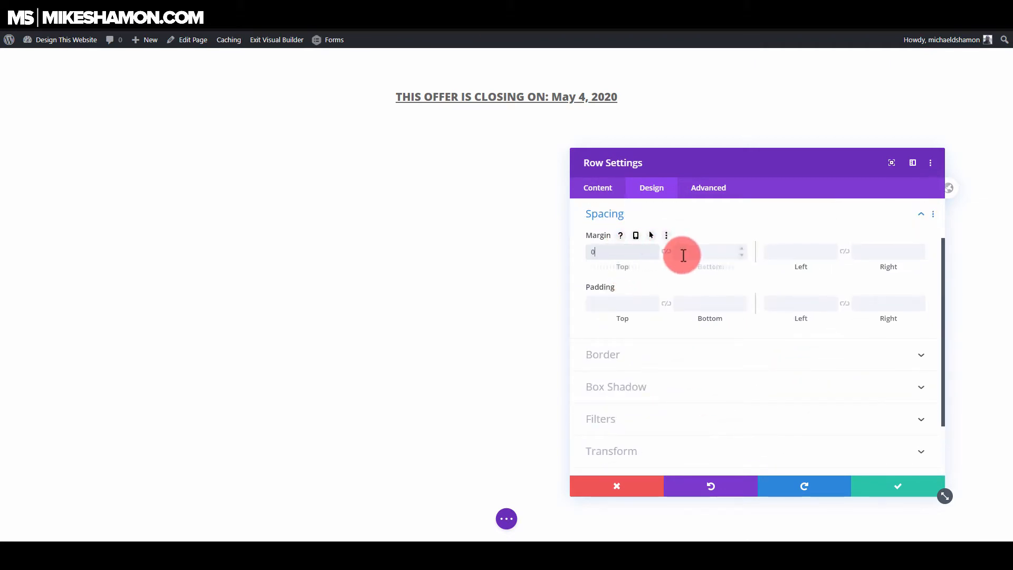
{"action": "left_click", "coordinate": [666, 251]}
- Set the row's top and bottom padding to 0px and save the row settings
{"action": "left_click", "coordinate": [633, 299]}
{"action": "type", "text": "0"}
{"action": "left_click", "coordinate": [664, 304]}
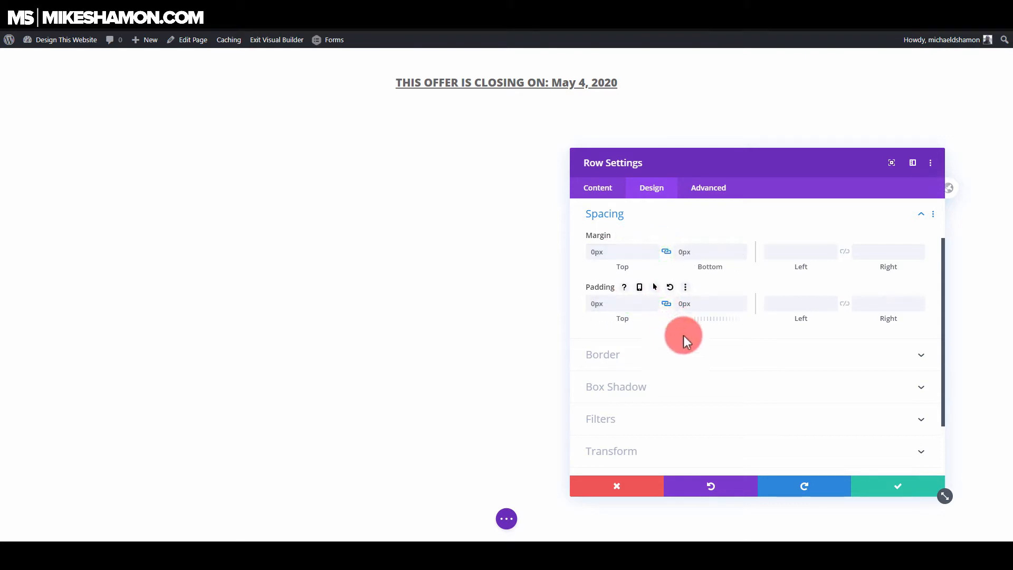
{"action": "left_click", "coordinate": [887, 485]}
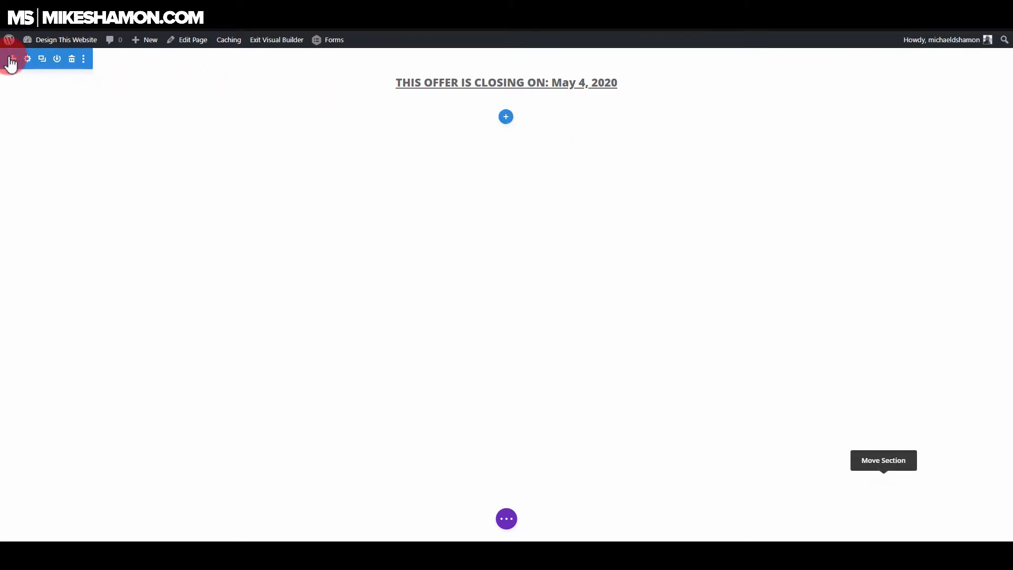
- Give the section around the closing-date text a red #e02b20 background, trying blue and green along the way
{"action": "left_click", "coordinate": [28, 58]}
{"action": "left_click", "coordinate": [653, 188]}
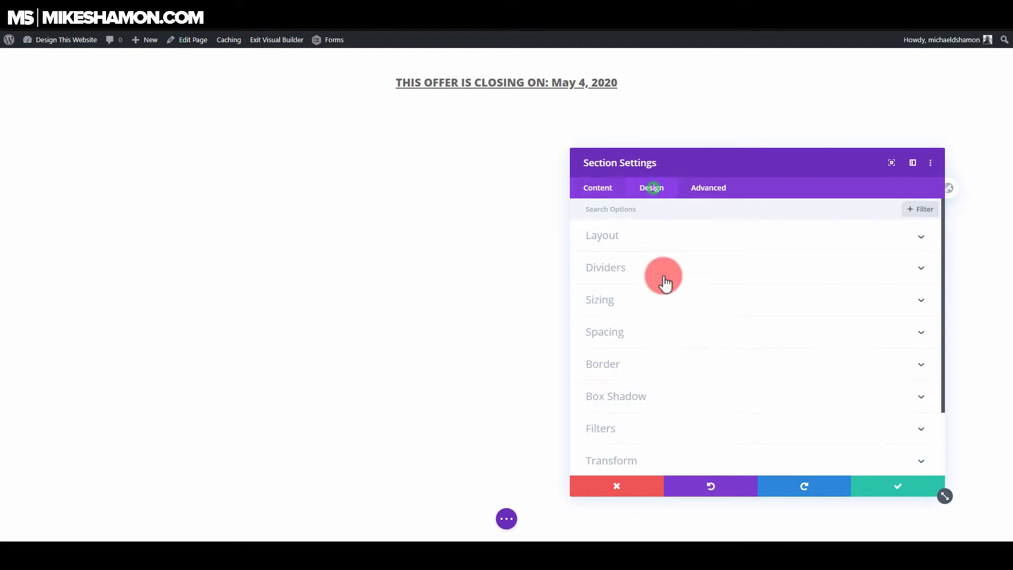
{"action": "scroll", "coordinate": [628, 343], "scroll_direction": "down", "scroll_amount": 3}
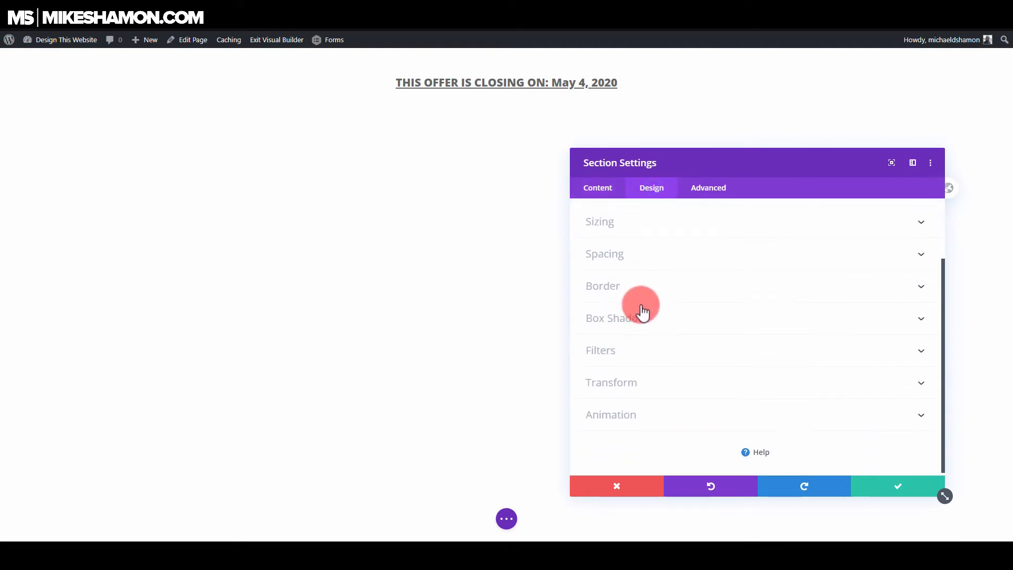
{"action": "scroll", "coordinate": [642, 313], "scroll_direction": "up", "scroll_amount": 3}
{"action": "left_click", "coordinate": [594, 188]}
{"action": "left_click", "coordinate": [653, 267]}
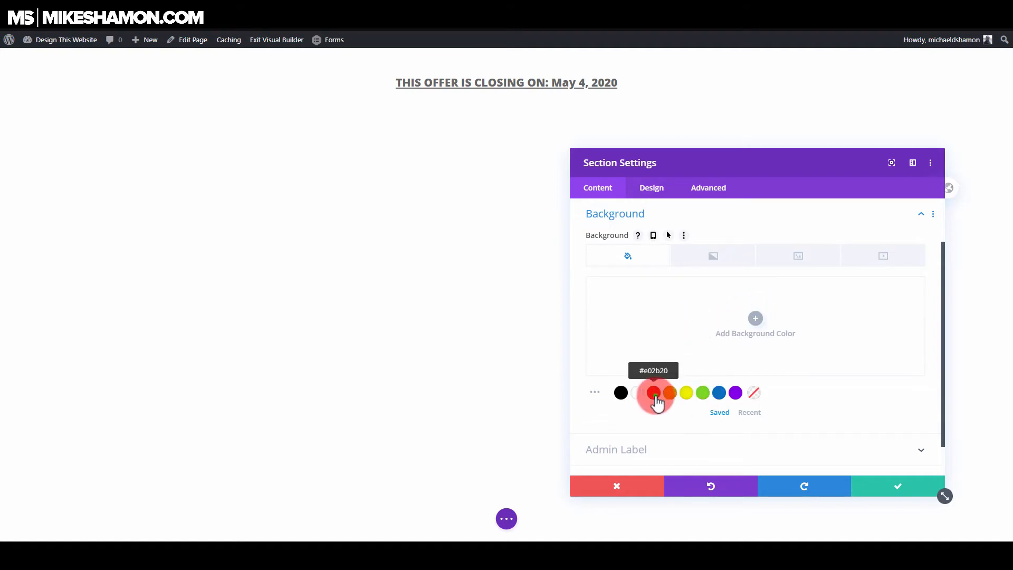
{"action": "left_click", "coordinate": [655, 393]}
{"action": "left_click", "coordinate": [719, 394]}
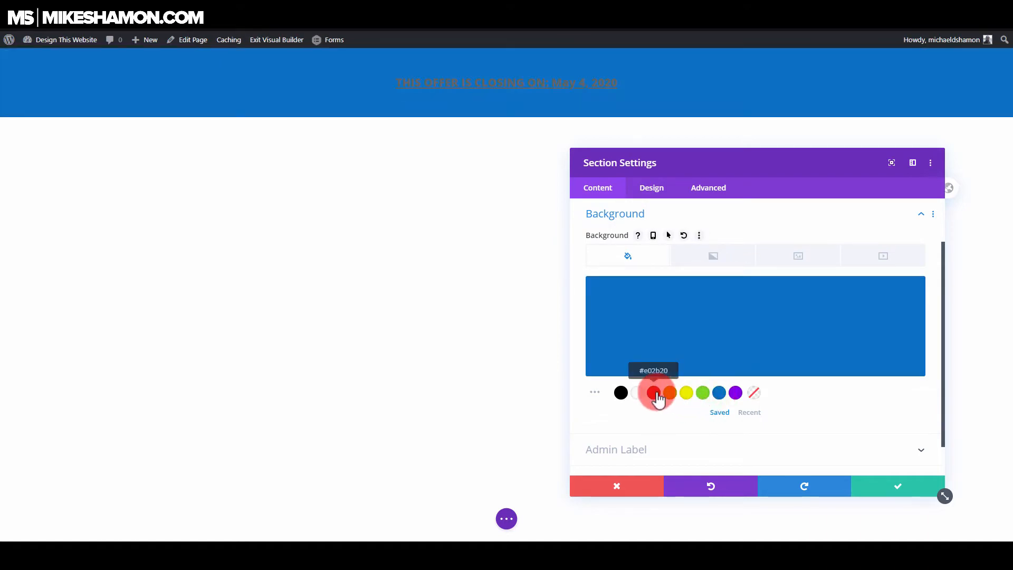
{"action": "left_click", "coordinate": [703, 393]}
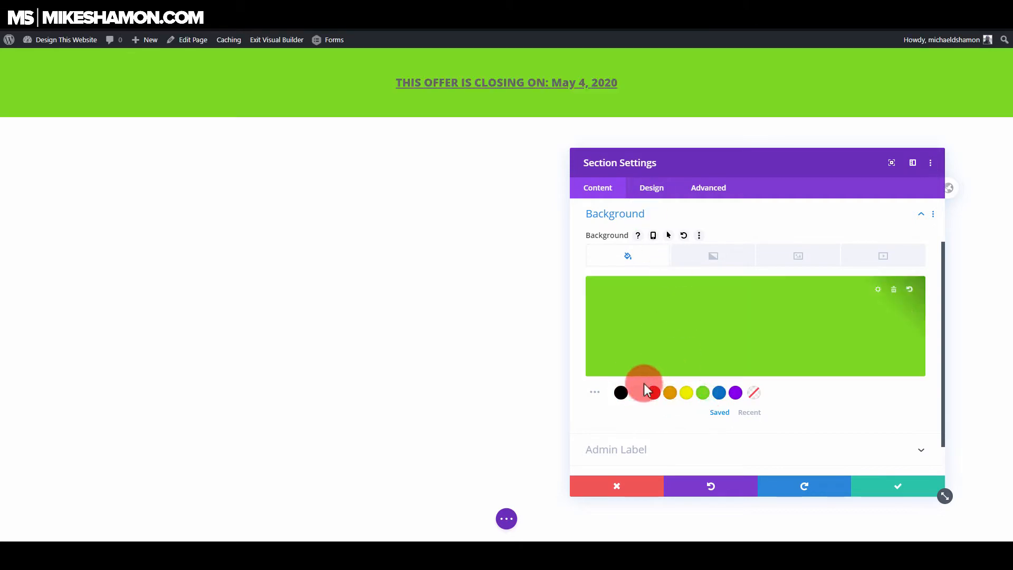
{"action": "left_click", "coordinate": [655, 394]}
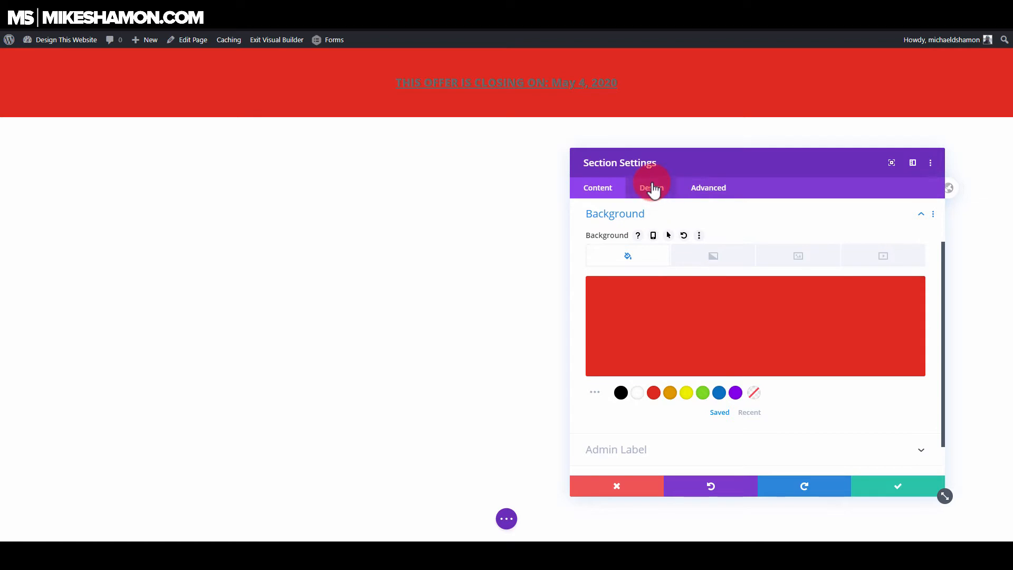
- Set the banner section's top and bottom margins and its top and bottom padding to 0px
{"action": "left_click", "coordinate": [668, 190]}
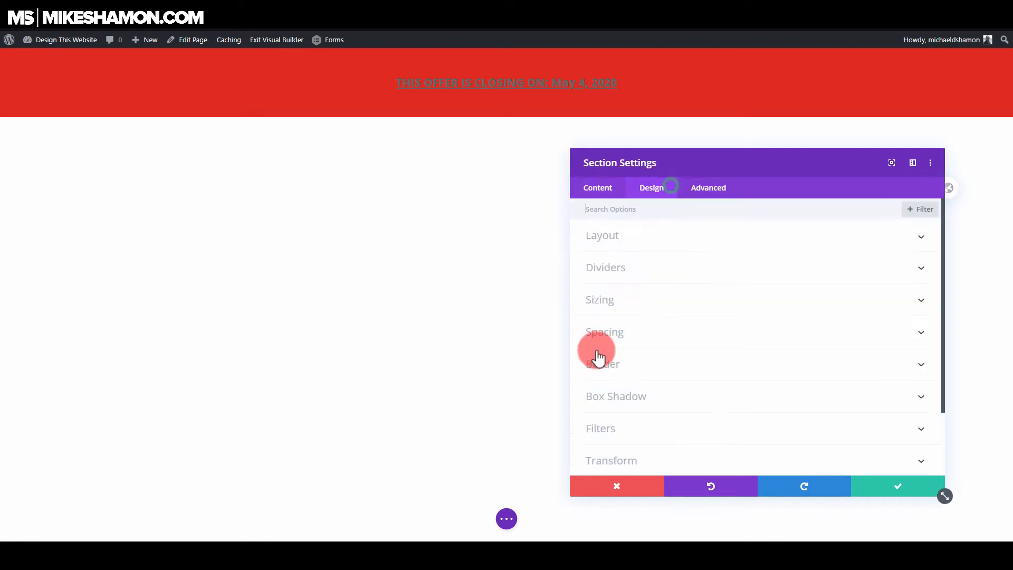
{"action": "left_click", "coordinate": [616, 334]}
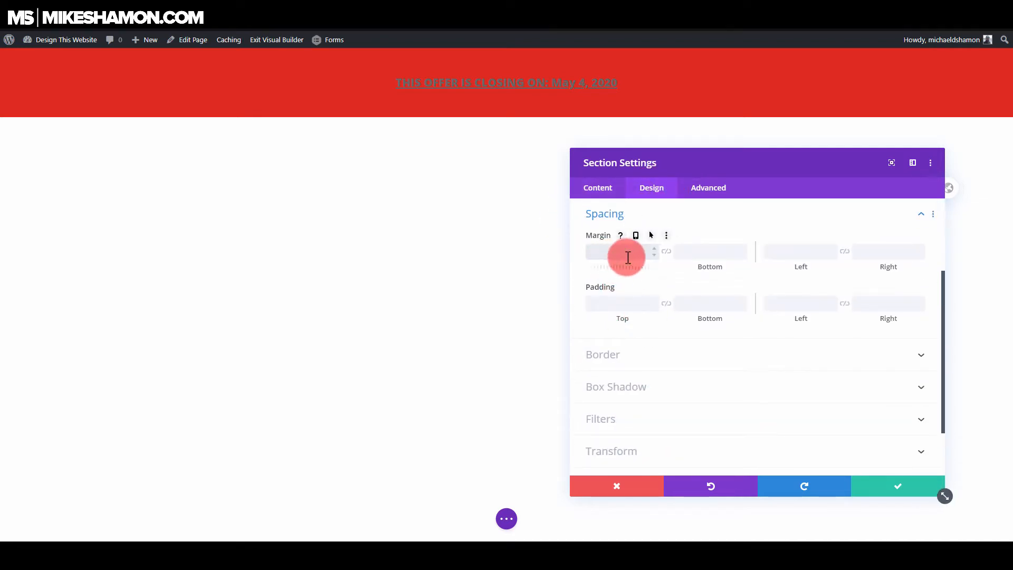
{"action": "left_click", "coordinate": [610, 316]}
{"action": "type", "text": "0"}
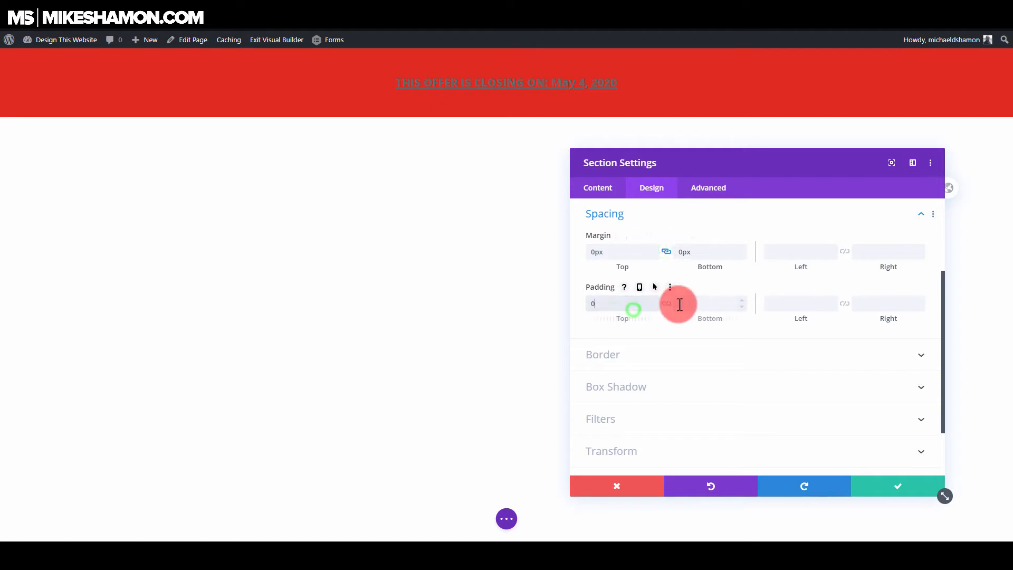
{"action": "left_click", "coordinate": [668, 305]}
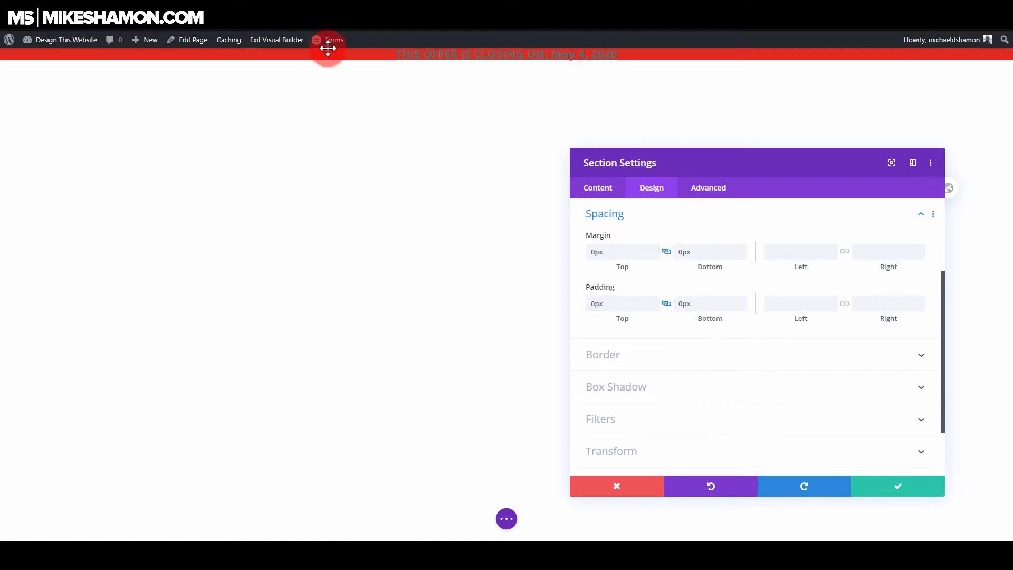
- Try 16px of linked top and bottom padding on the banner section, settle on 8px and save the section
{"action": "left_click", "coordinate": [616, 305]}
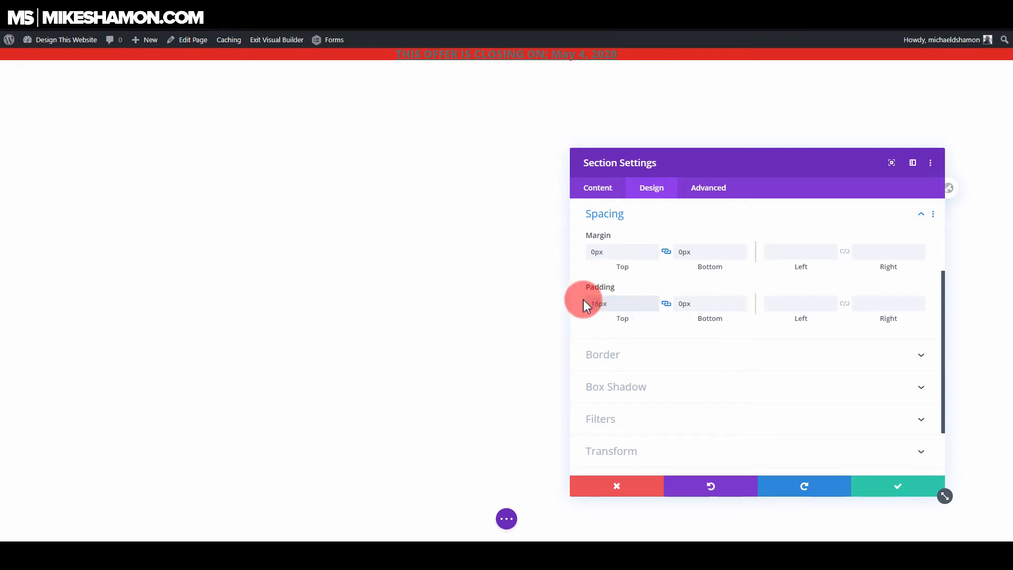
{"action": "type", "text": "16"}
{"action": "left_click", "coordinate": [597, 306]}
{"action": "key", "text": "BackSpace"}
{"action": "key", "text": "BackSpace"}
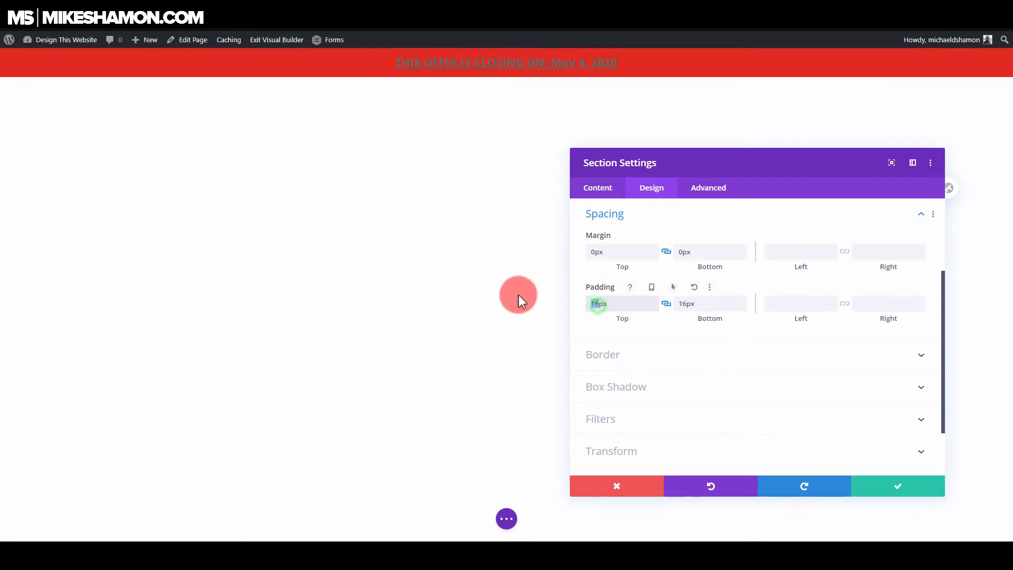
{"action": "type", "text": "8"}
{"action": "left_click", "coordinate": [891, 480]}
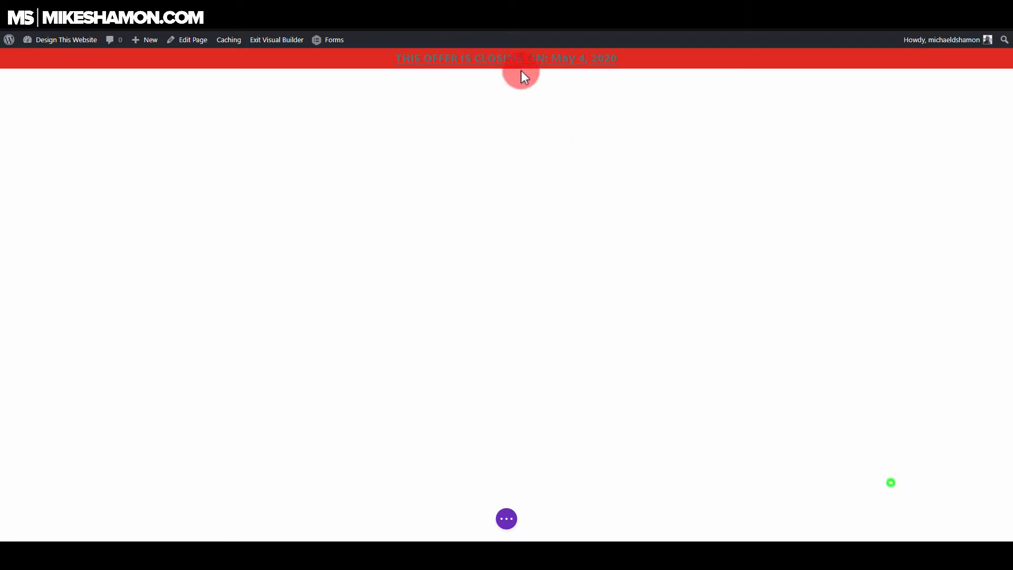
- Change the closing-date text's underline color and text color to white in the module's design settings
{"action": "left_click", "coordinate": [487, 78]}
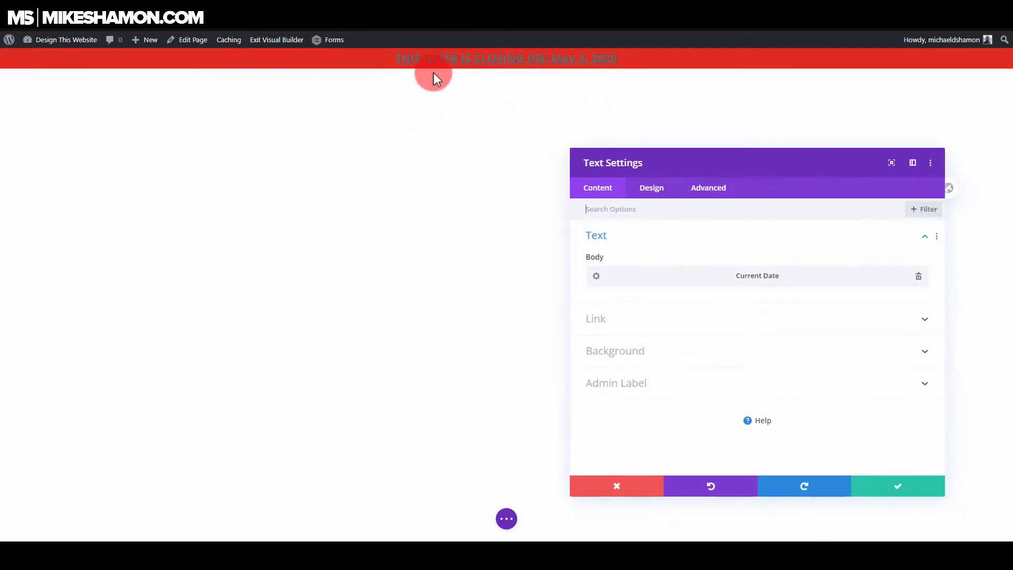
{"action": "left_click", "coordinate": [651, 189]}
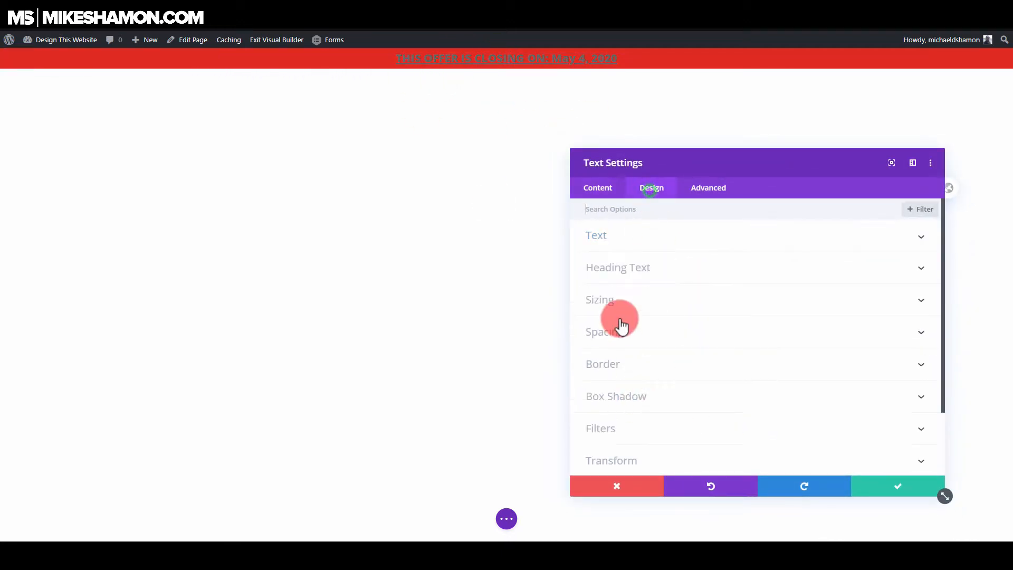
{"action": "left_click", "coordinate": [616, 233]}
{"action": "left_click", "coordinate": [644, 440]}
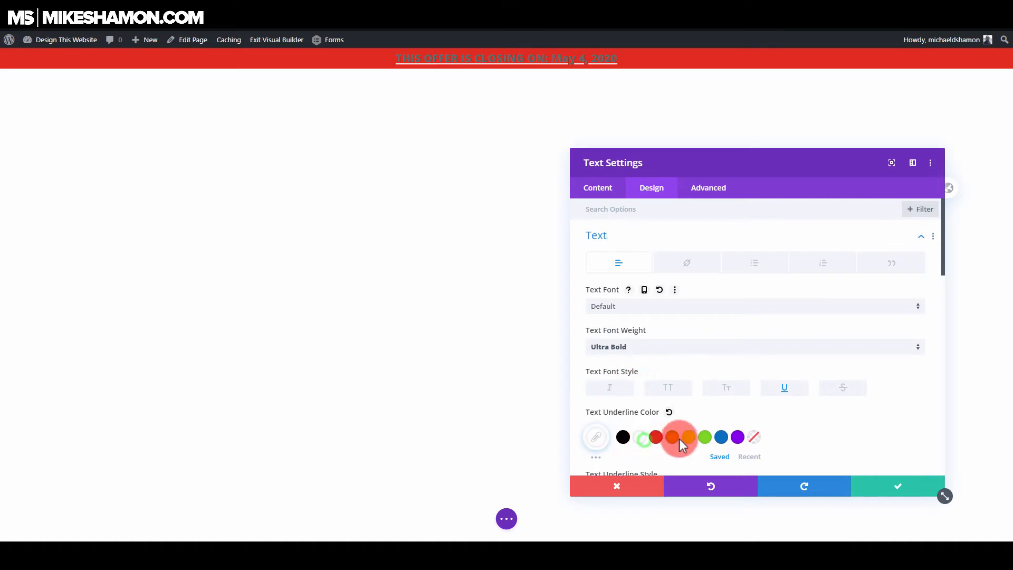
{"action": "scroll", "coordinate": [661, 407], "scroll_direction": "down", "scroll_amount": 3}
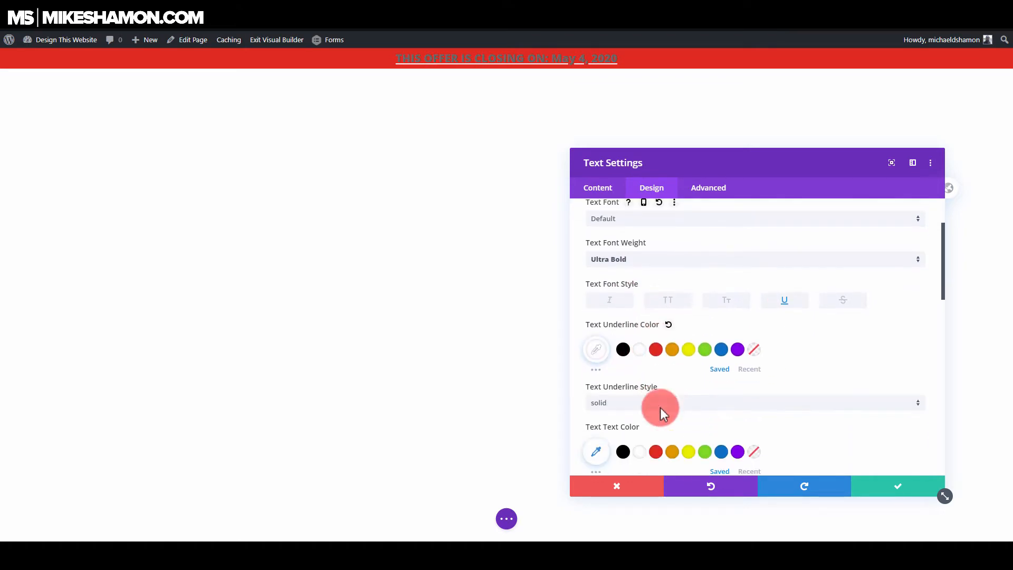
{"action": "left_click", "coordinate": [579, 160]}
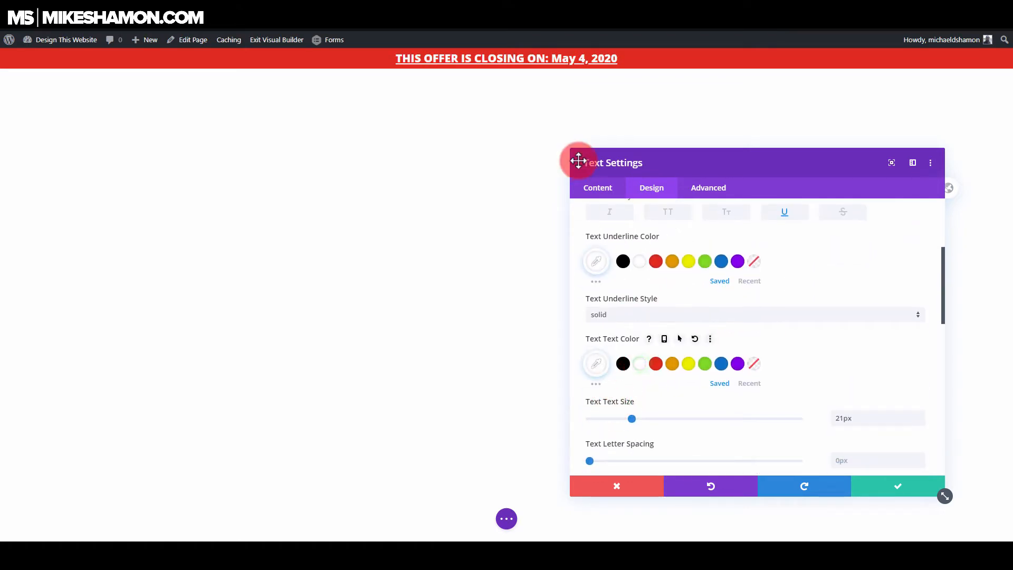
- Apply the last text shadow preset to the closing-date text
{"action": "scroll", "coordinate": [796, 384], "scroll_direction": "down", "scroll_amount": 10}
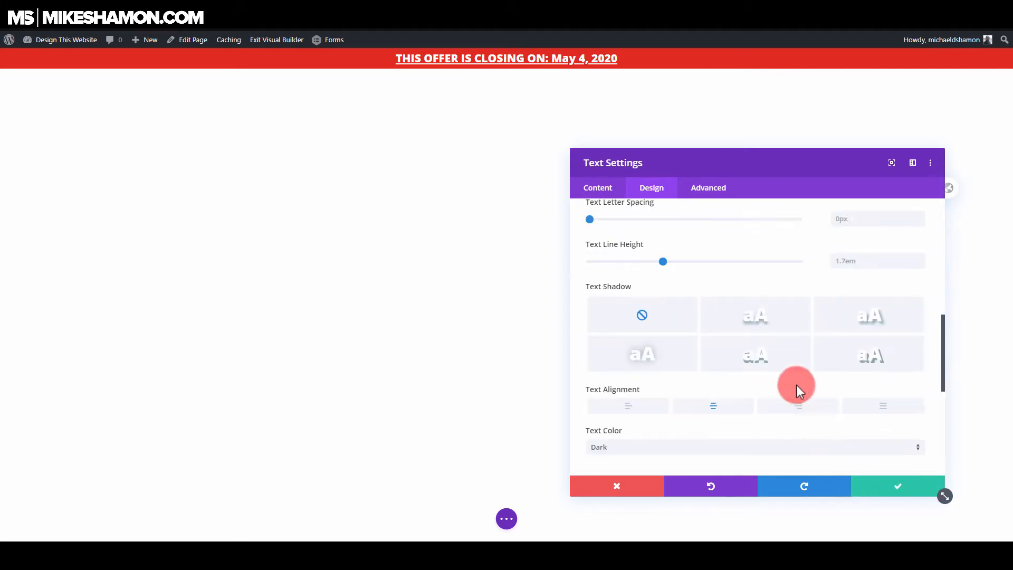
{"action": "scroll", "coordinate": [816, 390], "scroll_direction": "up", "scroll_amount": 2}
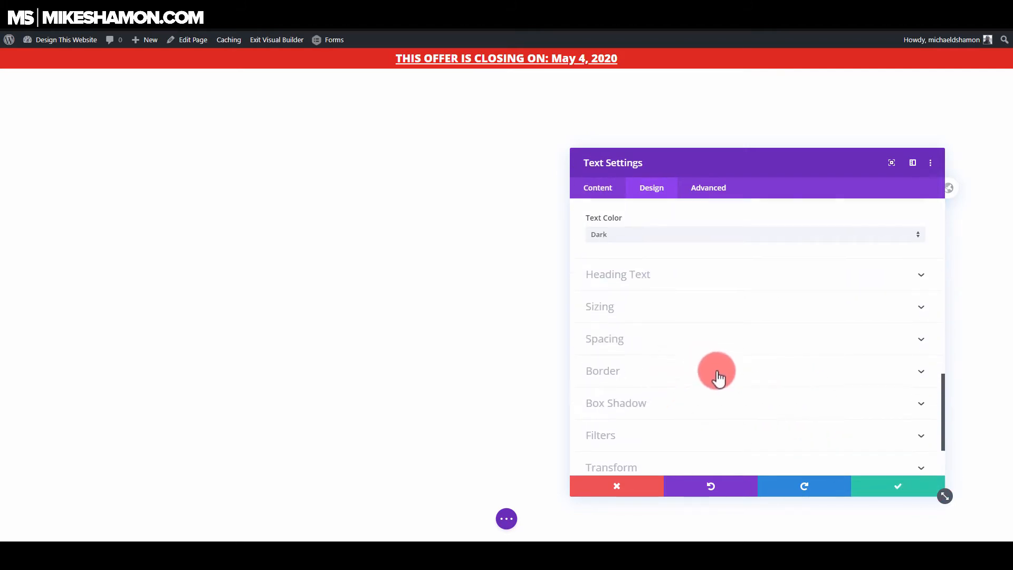
{"action": "scroll", "coordinate": [718, 368], "scroll_direction": "up", "scroll_amount": 2}
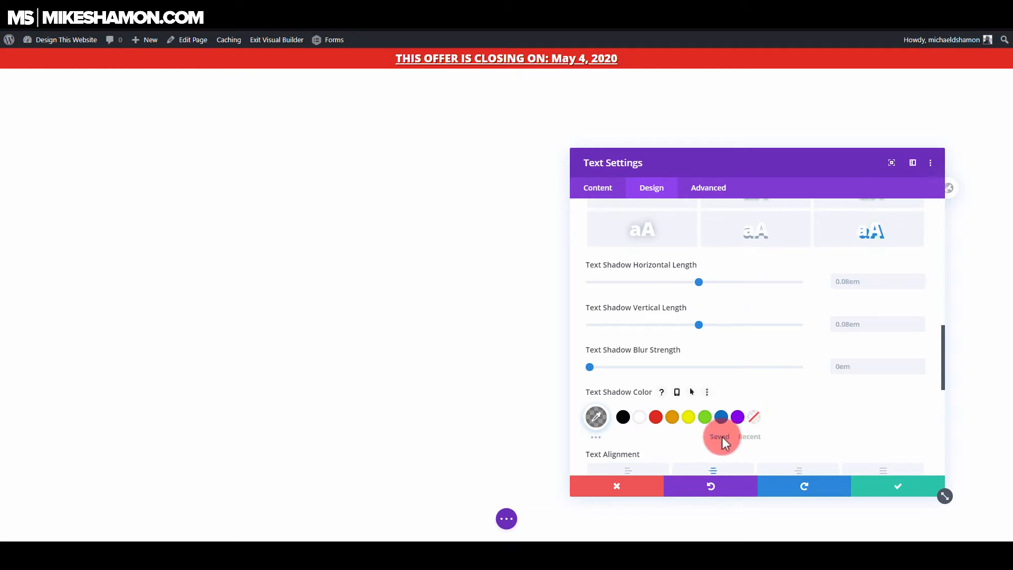
{"action": "scroll", "coordinate": [718, 422], "scroll_direction": "down", "scroll_amount": 2}
{"action": "scroll", "coordinate": [704, 269], "scroll_direction": "up", "scroll_amount": 2}
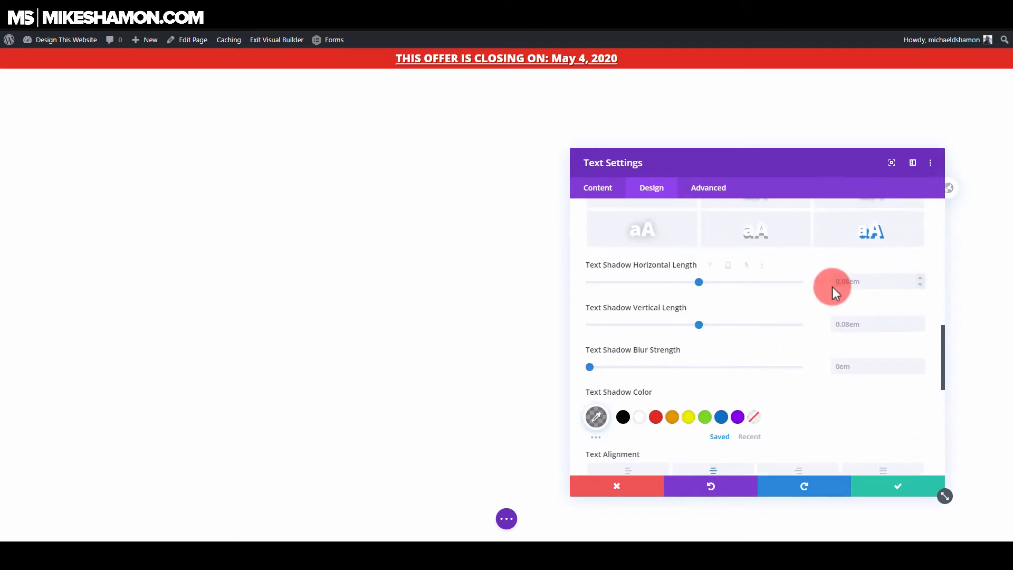
- Reduce the text shadow's horizontal length to 0.05em and vertical length to 0.07em, and save the module
{"action": "left_click", "coordinate": [920, 288]}
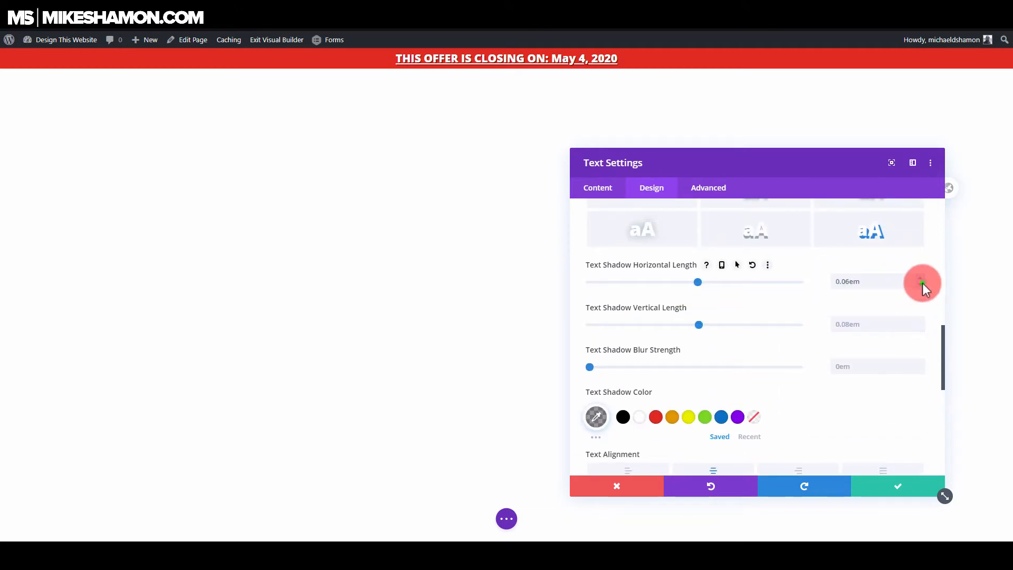
{"action": "left_click", "coordinate": [923, 285]}
{"action": "left_click", "coordinate": [922, 327]}
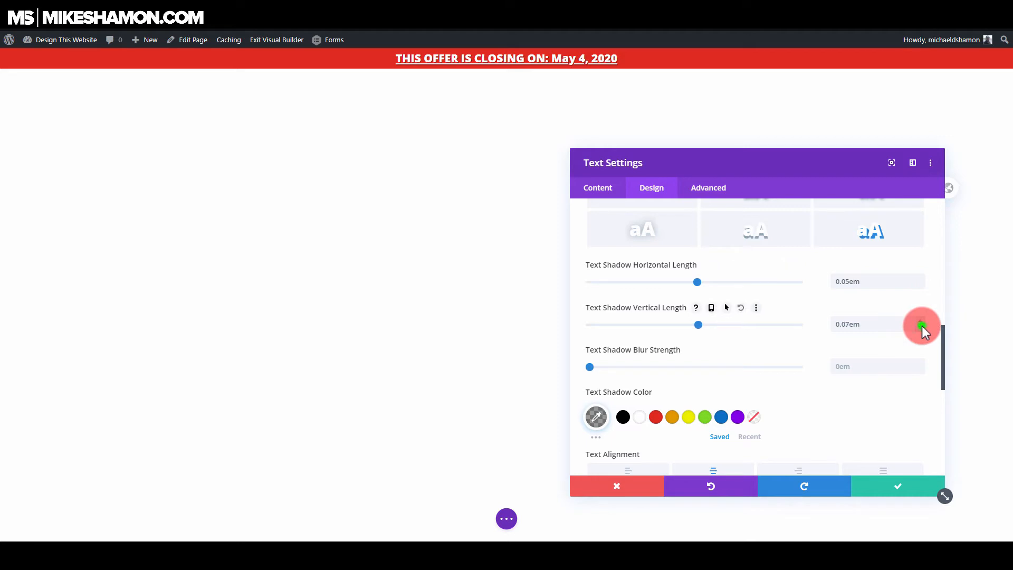
{"action": "left_click", "coordinate": [893, 482]}
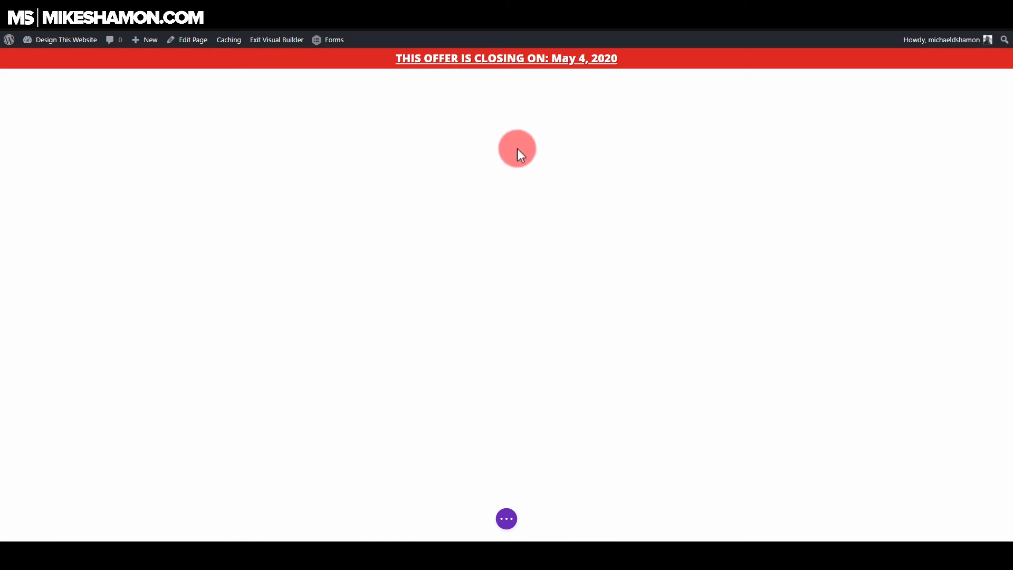
- Insert a regular section with a single-column row below the red banner
{"action": "left_click", "coordinate": [492, 69]}
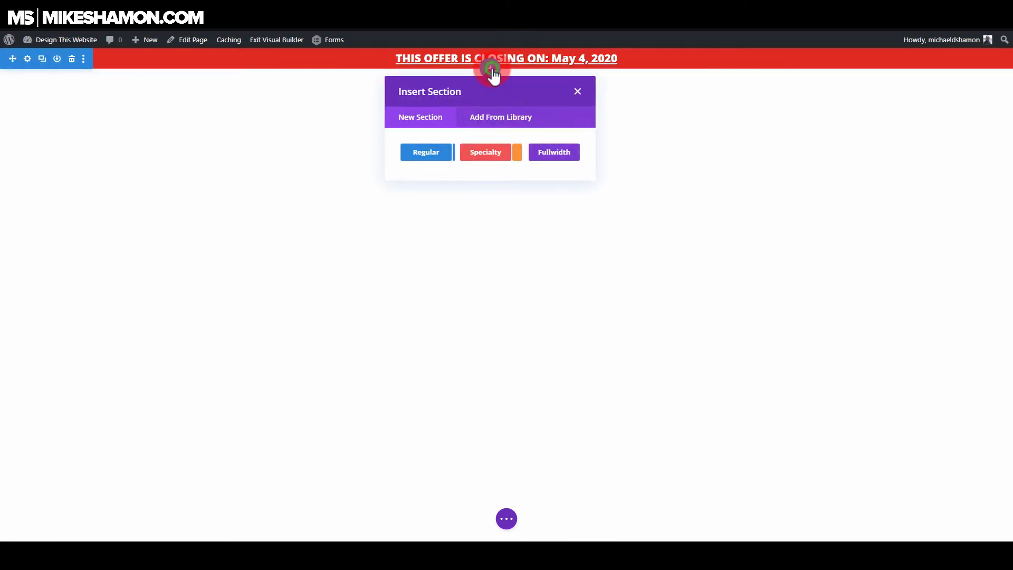
{"action": "left_click", "coordinate": [435, 161]}
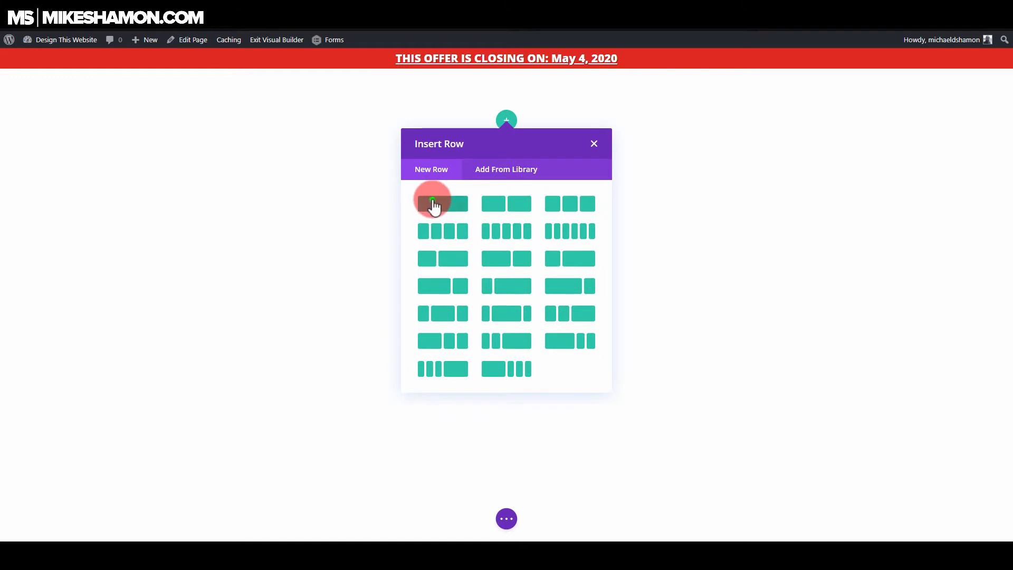
{"action": "left_click", "coordinate": [433, 205]}
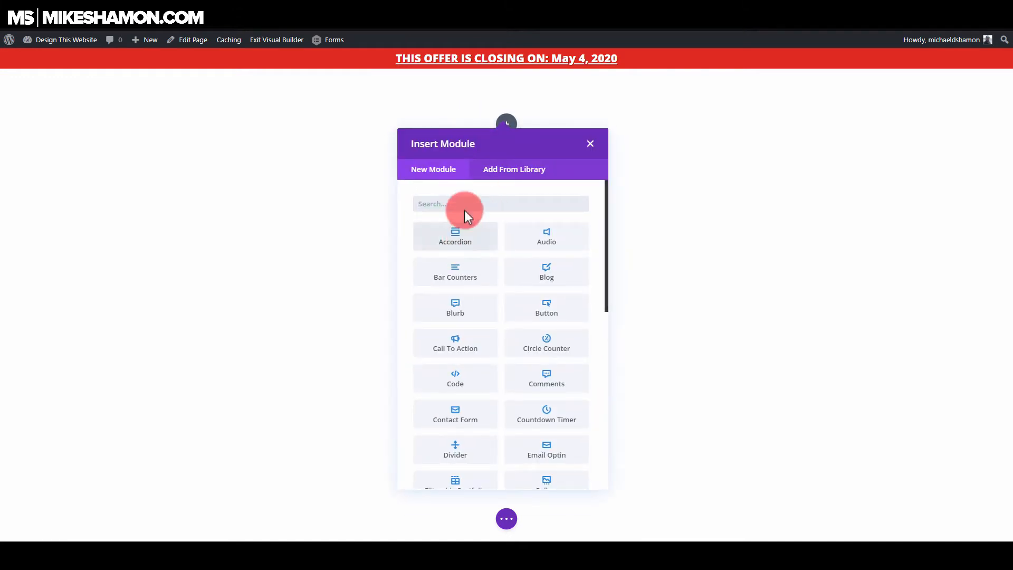
- Add a Text module to the new row with the body "Lorem ipsum dolor sit amet, consectetur adipiscing elit" and save it
{"action": "left_click", "coordinate": [469, 203]}
{"action": "type", "text": "te"}
{"action": "left_click", "coordinate": [454, 340]}
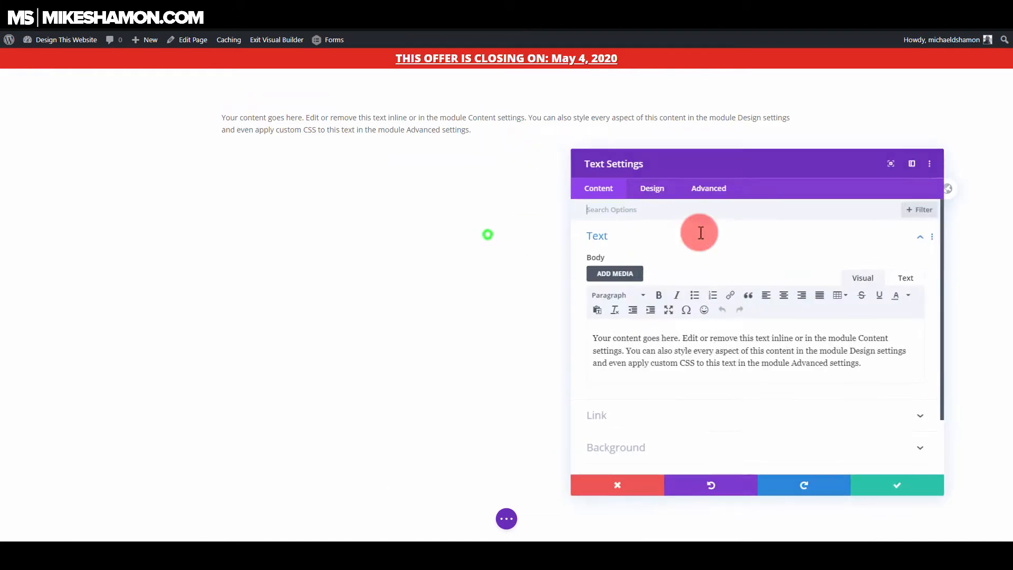
{"action": "triple_click", "coordinate": [750, 376]}
{"action": "type", "text": "Lorem ipsum dolor sit amet, consectetur adipiscing elit"}
{"action": "left_click", "coordinate": [896, 484]}
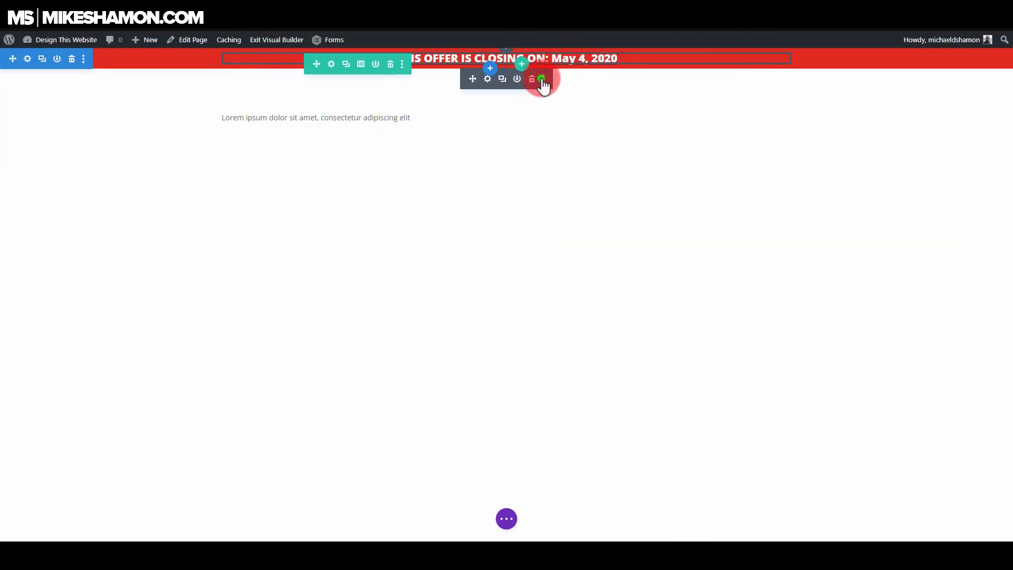
- Copy the module styles of the closing-date text in the red banner and paste them onto the Lorem ipsum text
{"action": "left_click", "coordinate": [542, 80]}
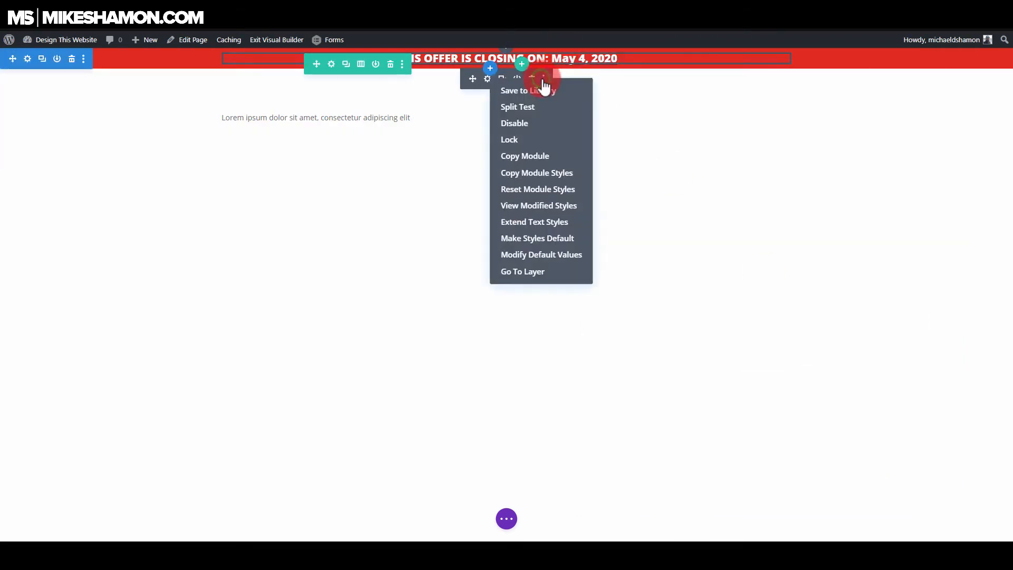
{"action": "left_click", "coordinate": [531, 174]}
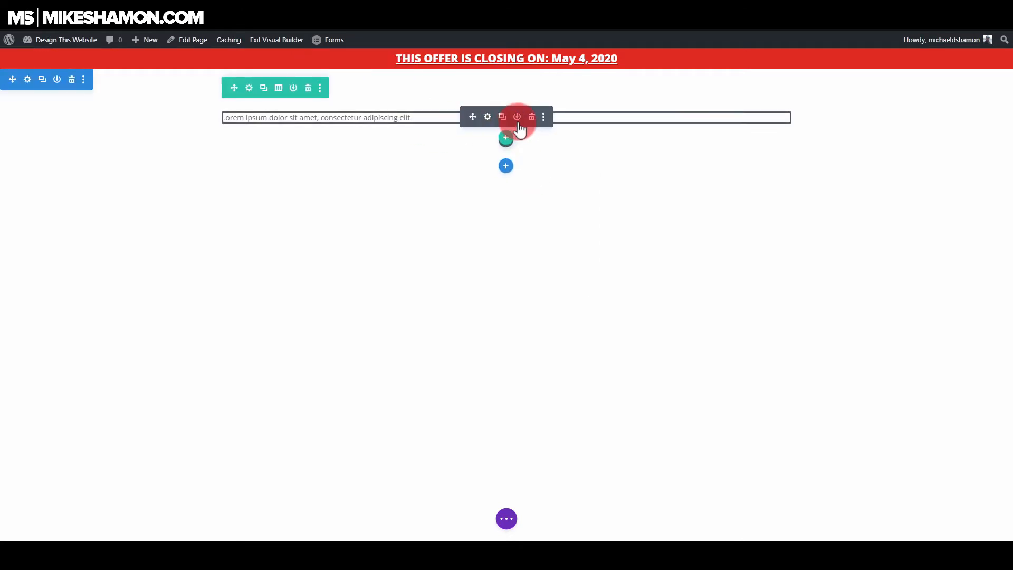
{"action": "left_click", "coordinate": [542, 118]}
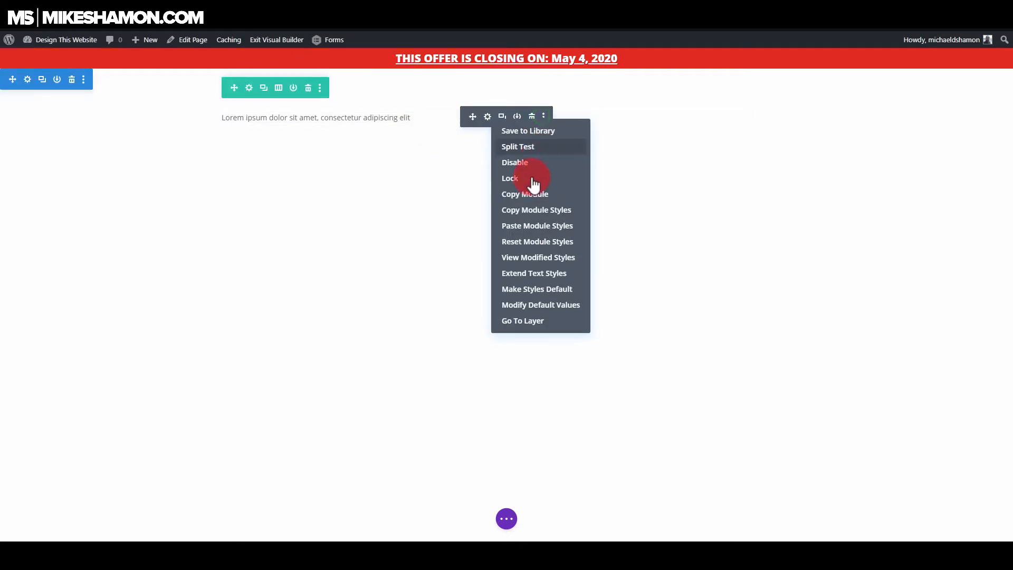
{"action": "left_click", "coordinate": [529, 227]}
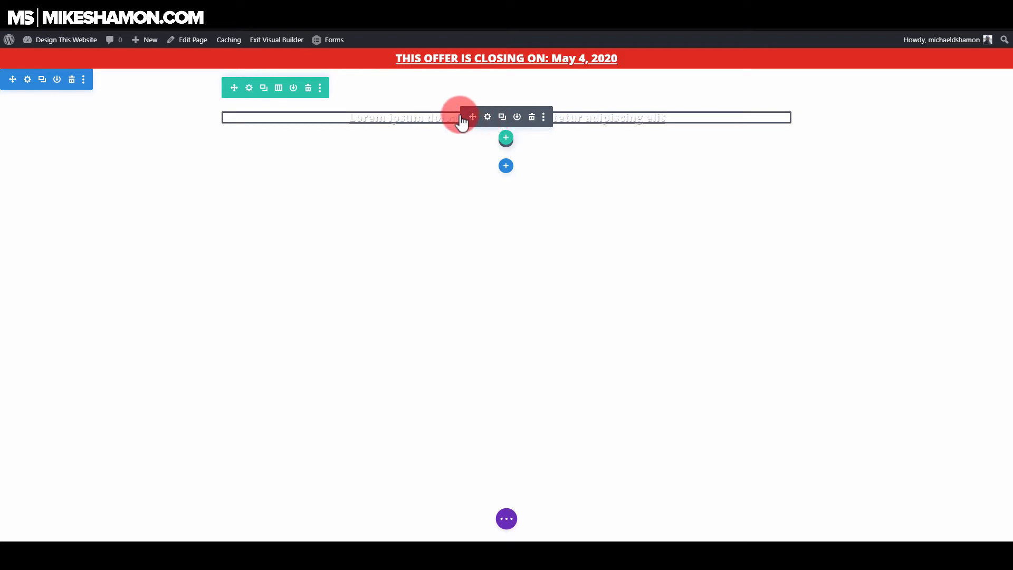
- Set the background color of the row holding the Lorem ipsum text to light yellow #edef69
{"action": "left_click", "coordinate": [249, 88]}
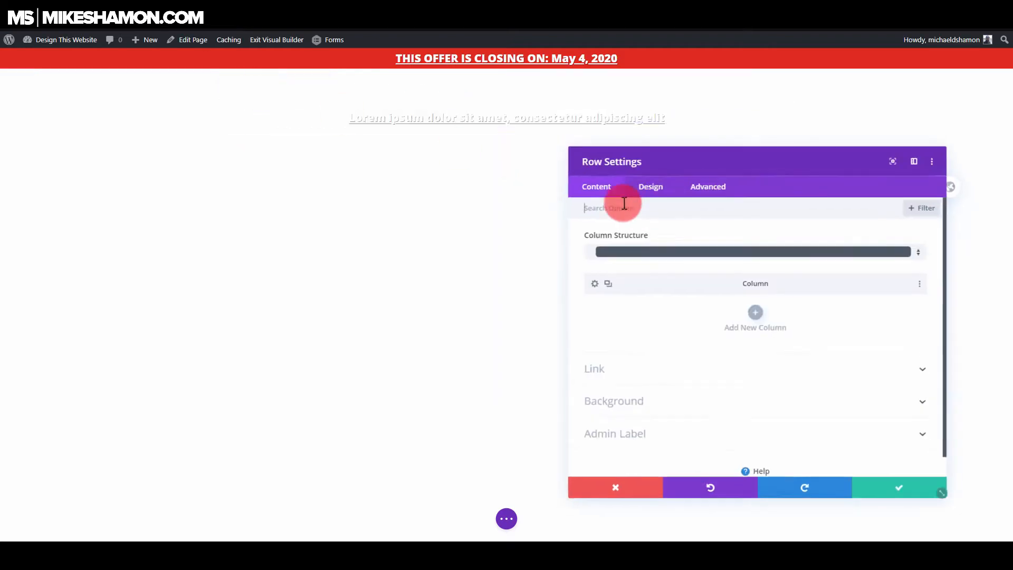
{"action": "left_click", "coordinate": [650, 191]}
{"action": "left_click", "coordinate": [593, 191]}
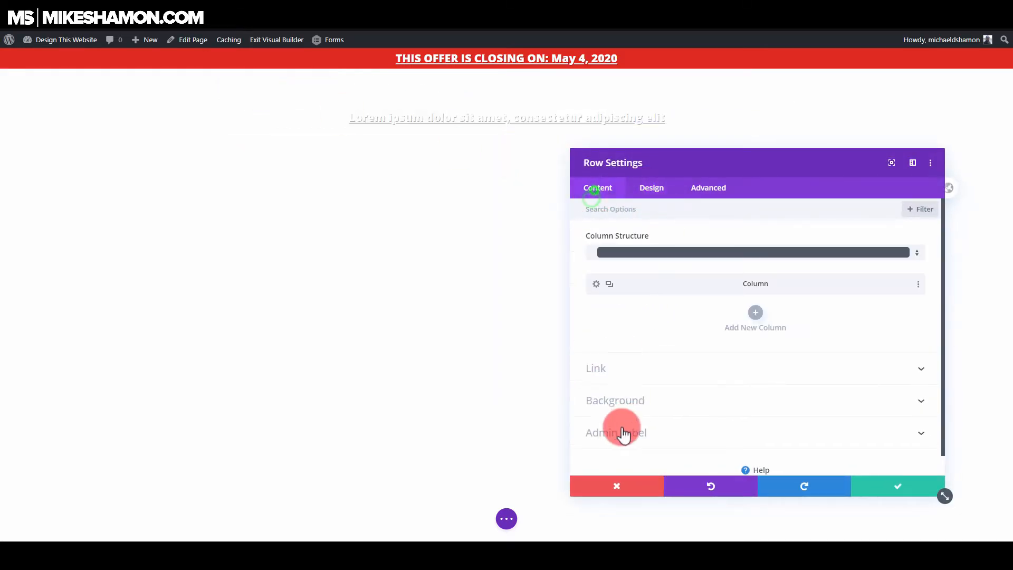
{"action": "left_click", "coordinate": [649, 401]}
{"action": "left_click", "coordinate": [713, 347]}
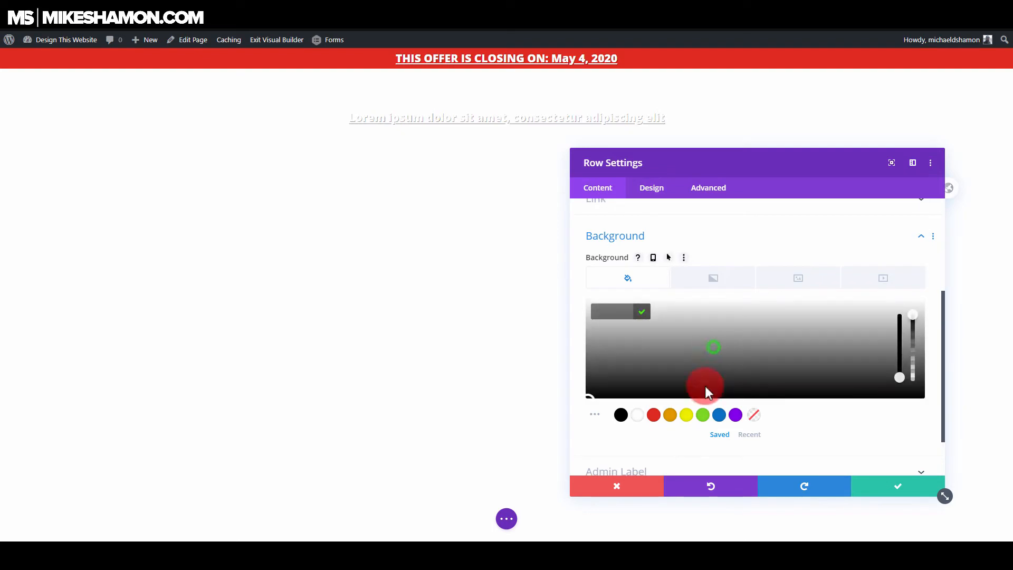
{"action": "left_click", "coordinate": [689, 397]}
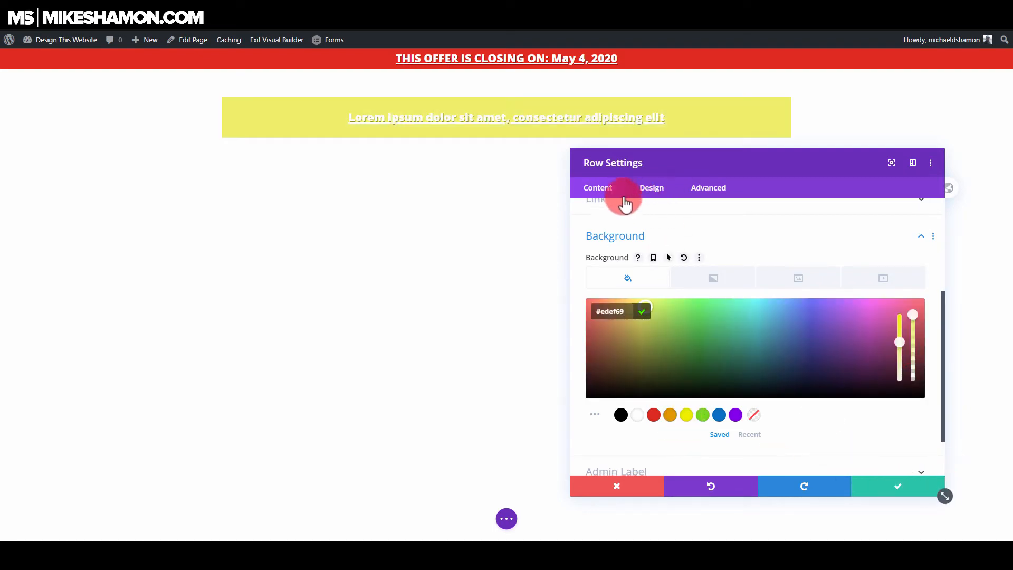
{"action": "left_click_drag", "start_coordinate": [652, 153], "coordinate": [633, 142]}
{"action": "scroll", "coordinate": [571, 417], "scroll_direction": "down", "scroll_amount": 1}
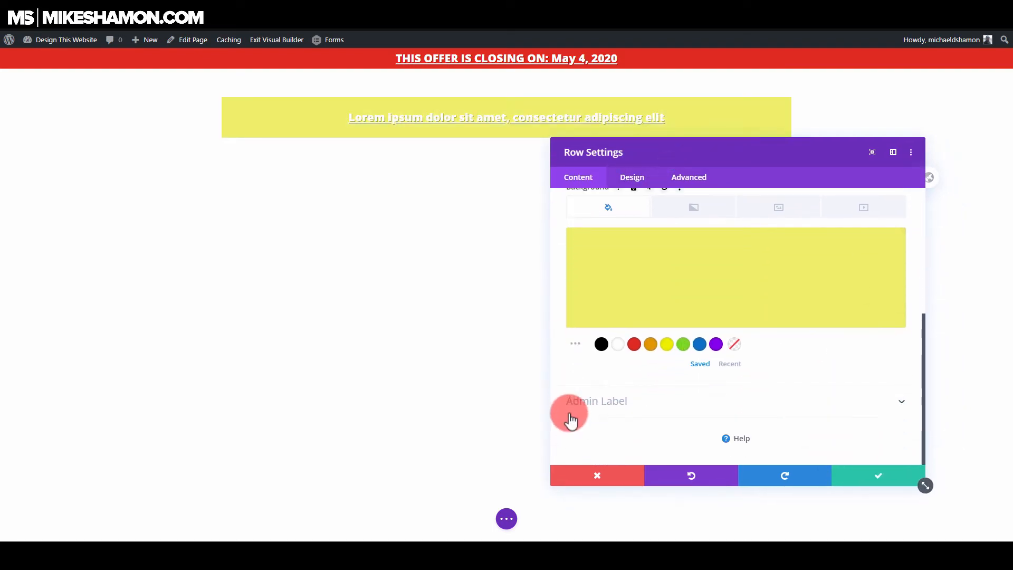
- Give the Lorem ipsum row a solid border with a width of 1px on all sides
{"action": "left_click", "coordinate": [630, 178]}
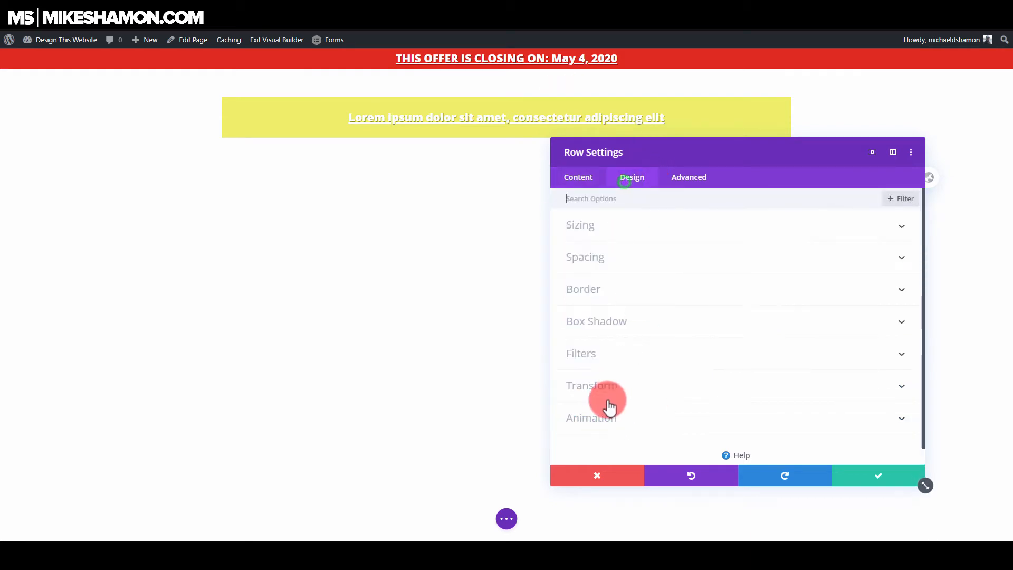
{"action": "left_click", "coordinate": [595, 287]}
{"action": "scroll", "coordinate": [603, 351], "scroll_direction": "down", "scroll_amount": 3}
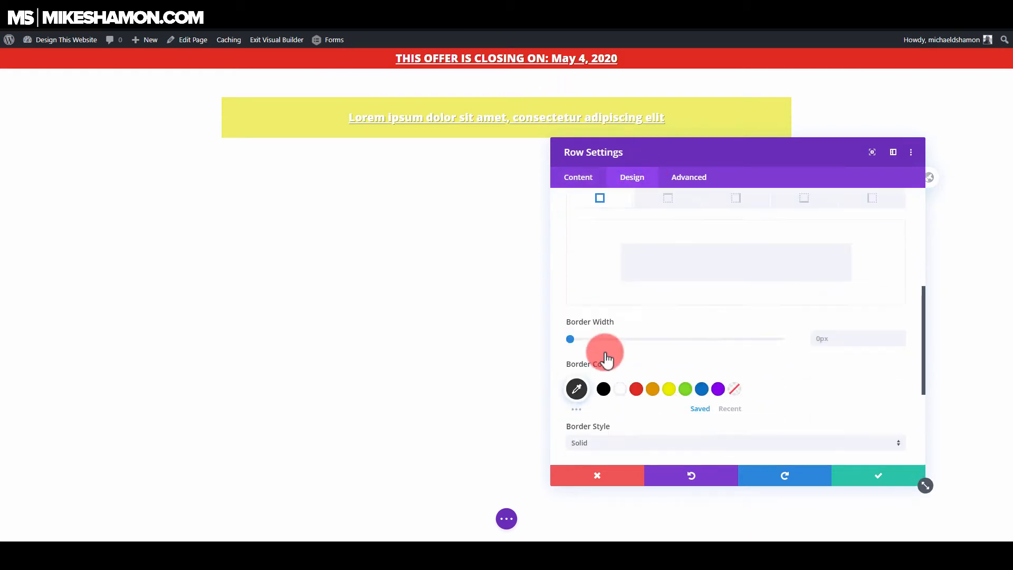
{"action": "left_click_drag", "start_coordinate": [571, 321], "coordinate": [574, 321]}
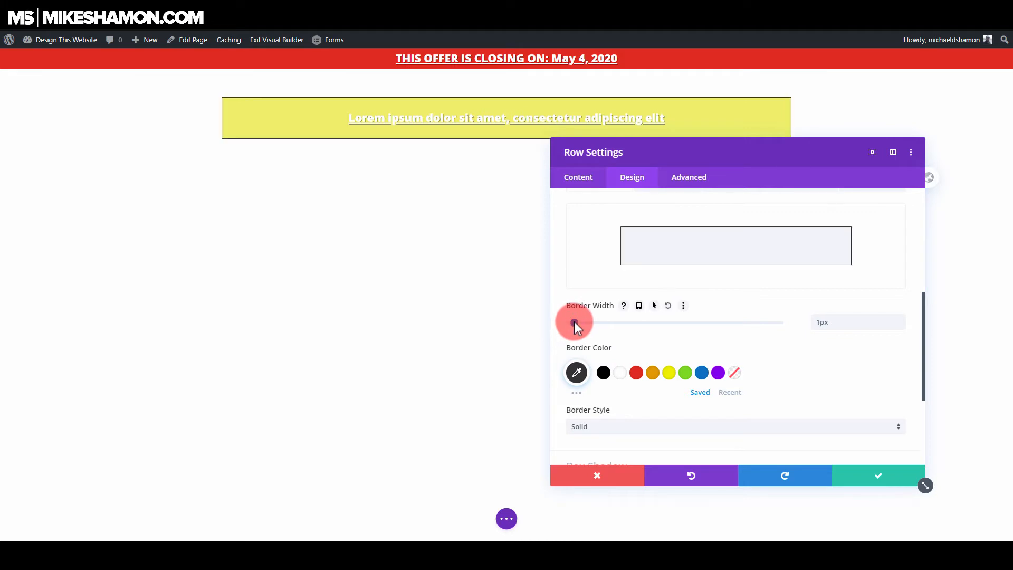
- Apply the first box shadow preset to the row, with a blur strength of 13px and a vertical position of 0px
{"action": "scroll", "coordinate": [656, 364], "scroll_direction": "down", "scroll_amount": 3}
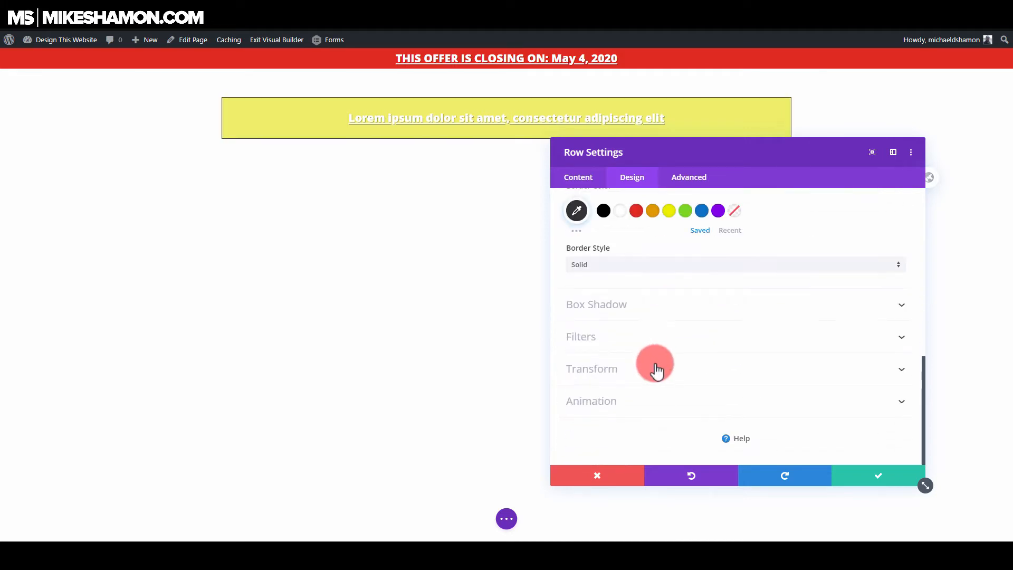
{"action": "left_click", "coordinate": [651, 300]}
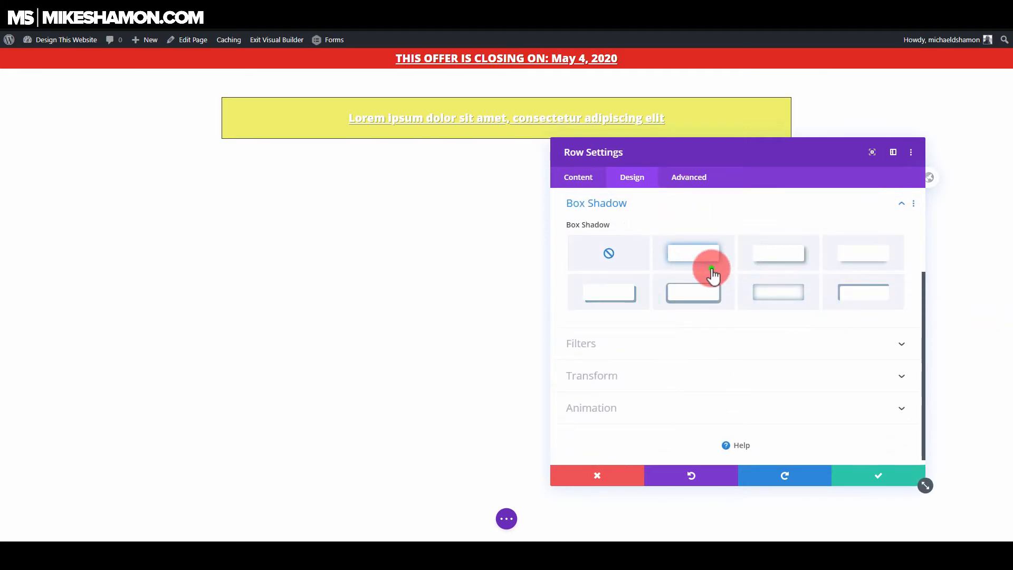
{"action": "left_click", "coordinate": [707, 267]}
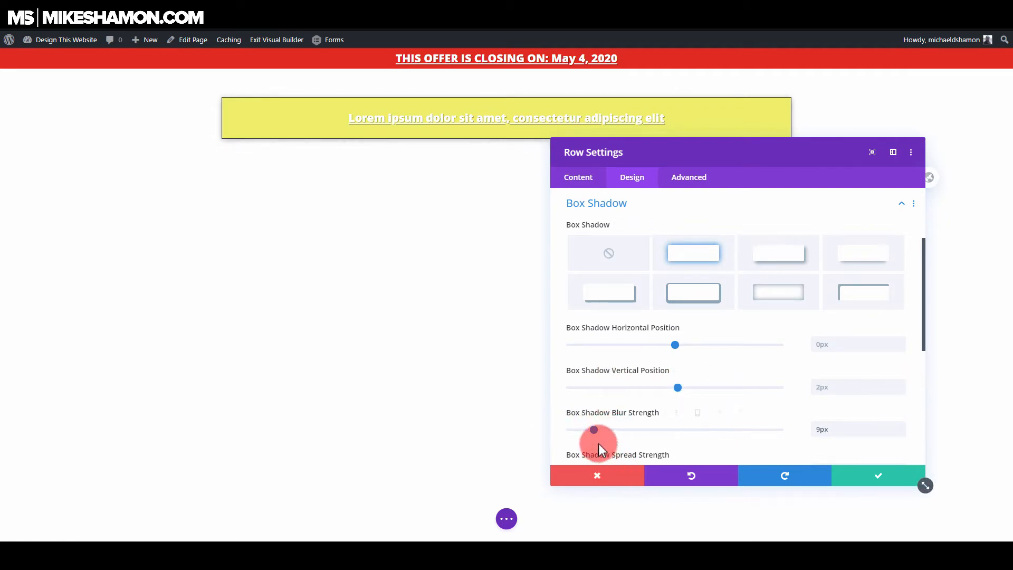
{"action": "left_click_drag", "start_coordinate": [598, 430], "coordinate": [603, 429]}
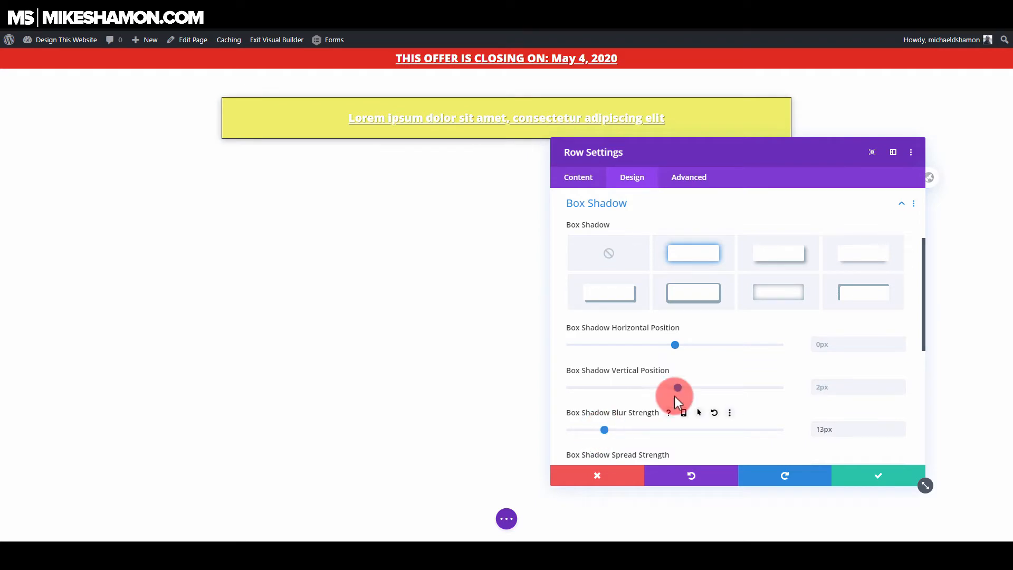
{"action": "scroll", "coordinate": [762, 375], "scroll_direction": "down", "scroll_amount": 3}
{"action": "scroll", "coordinate": [686, 316], "scroll_direction": "up", "scroll_amount": 2}
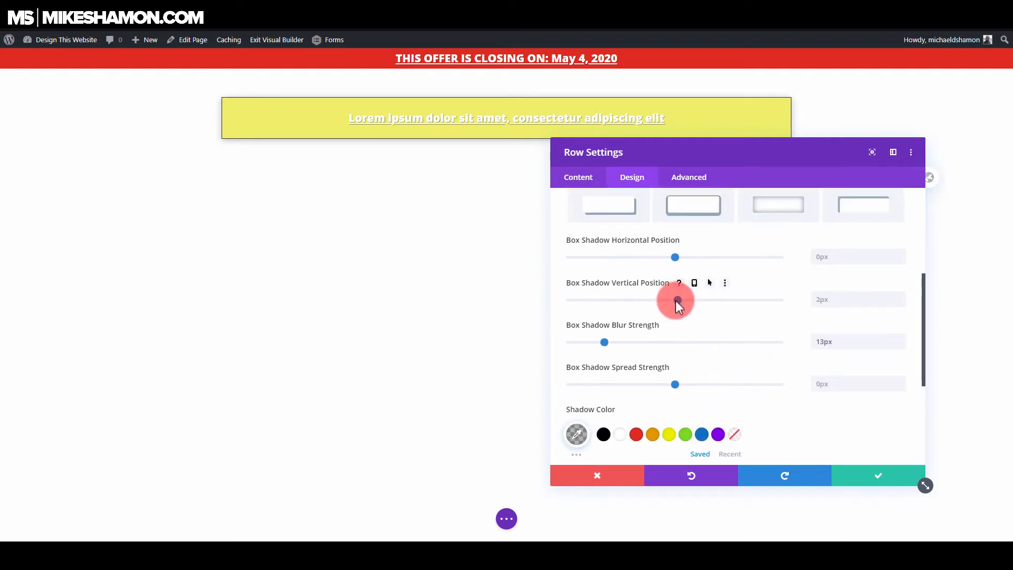
{"action": "left_click_drag", "start_coordinate": [676, 299], "coordinate": [675, 301]}
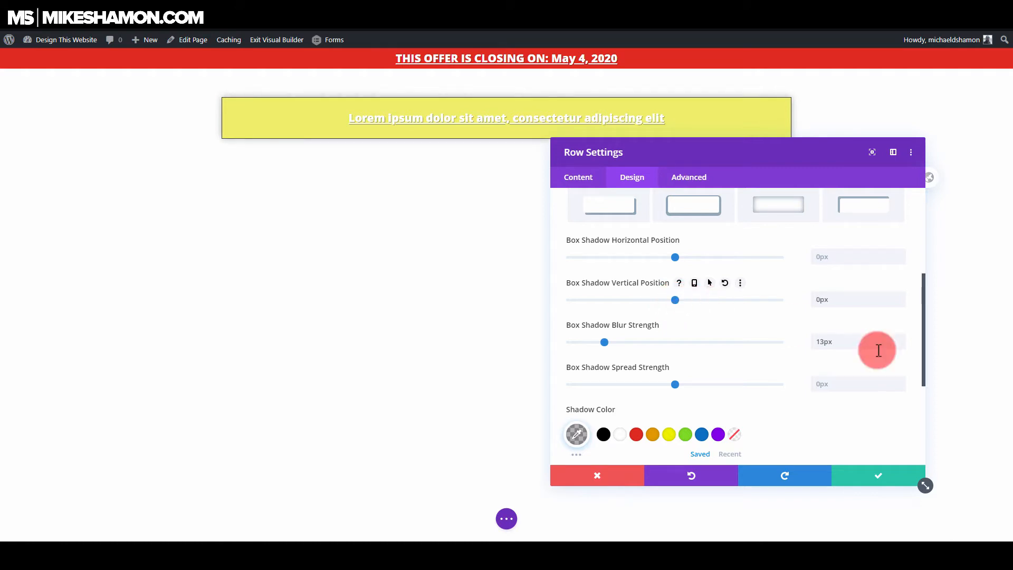
- Lighten the row's box shadow color to rgba(0,0,0,0.22) and set its blur strength to 11px
{"action": "scroll", "coordinate": [749, 327], "scroll_direction": "up", "scroll_amount": 2}
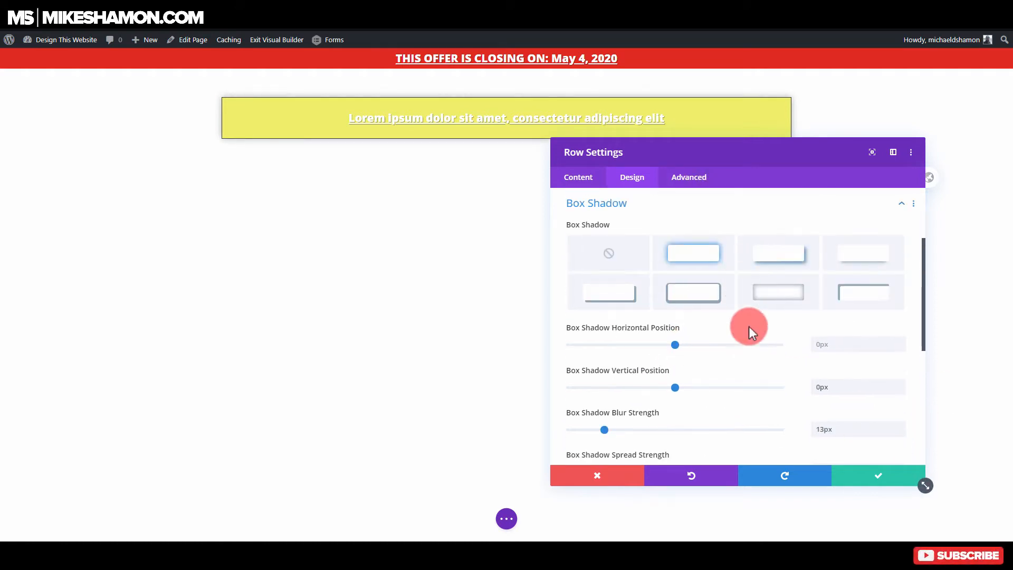
{"action": "scroll", "coordinate": [686, 366], "scroll_direction": "down", "scroll_amount": 2}
{"action": "scroll", "coordinate": [663, 430], "scroll_direction": "down", "scroll_amount": 2}
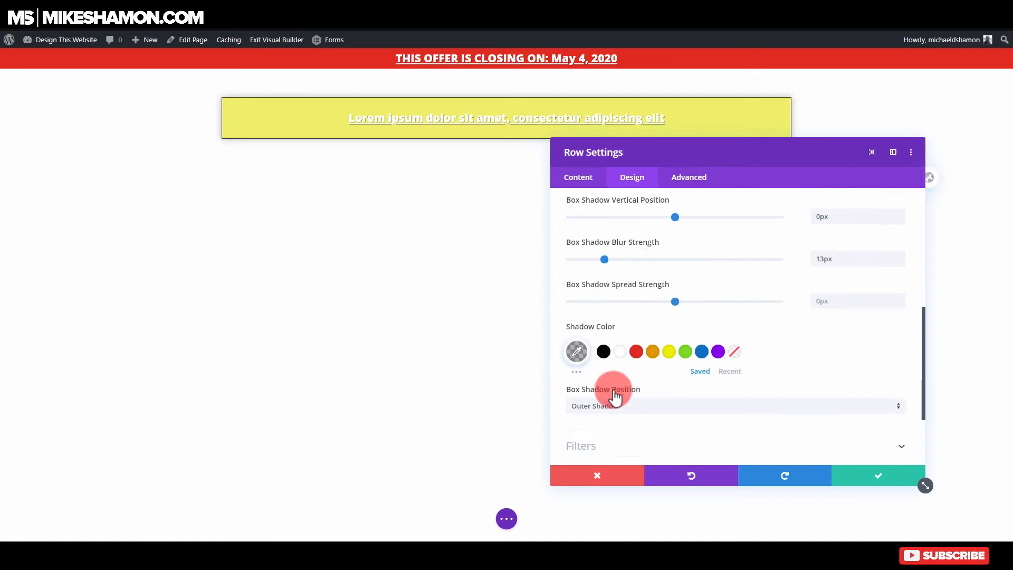
{"action": "left_click", "coordinate": [580, 344]}
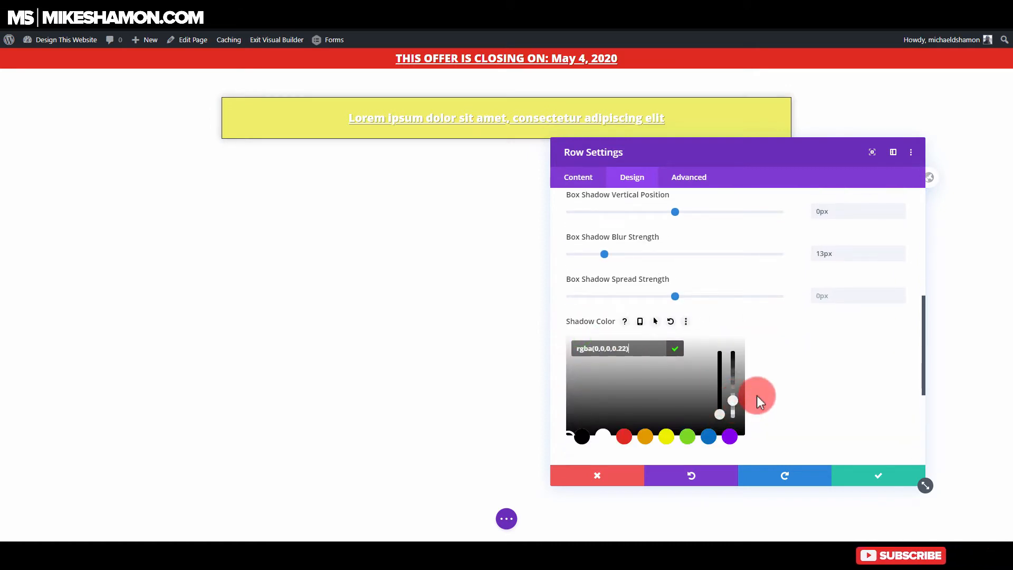
{"action": "left_click", "coordinate": [757, 395]}
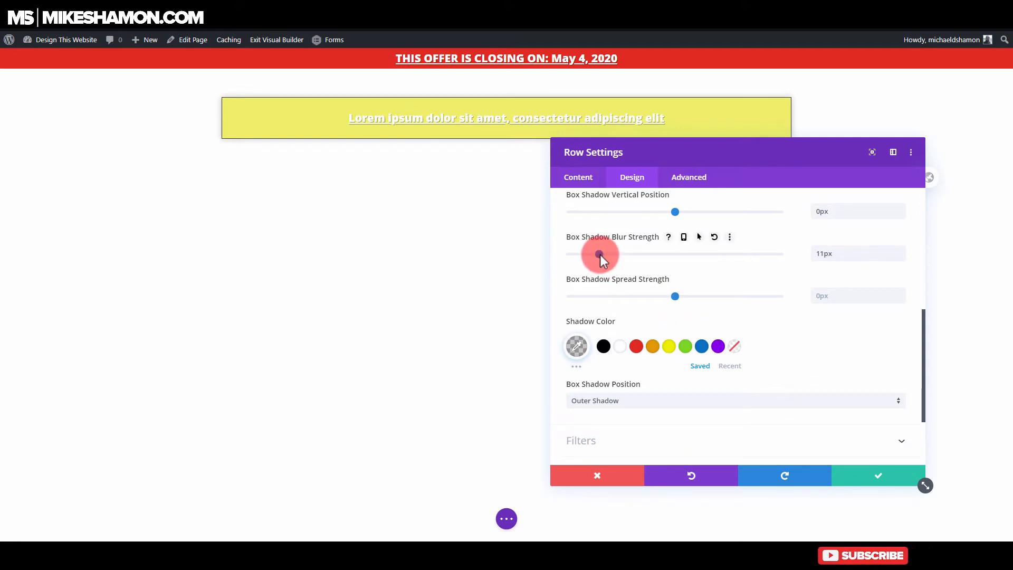
{"action": "scroll", "coordinate": [707, 296], "scroll_direction": "up", "scroll_amount": 3}
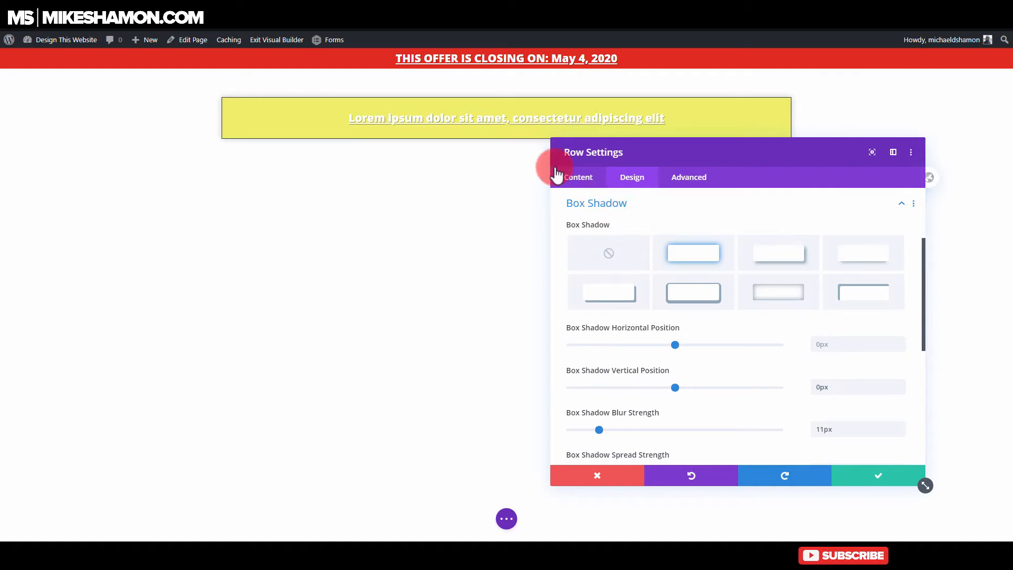
- Change the row's background color to light blue #6c8ff7 and save the row settings
{"action": "left_click", "coordinate": [581, 180]}
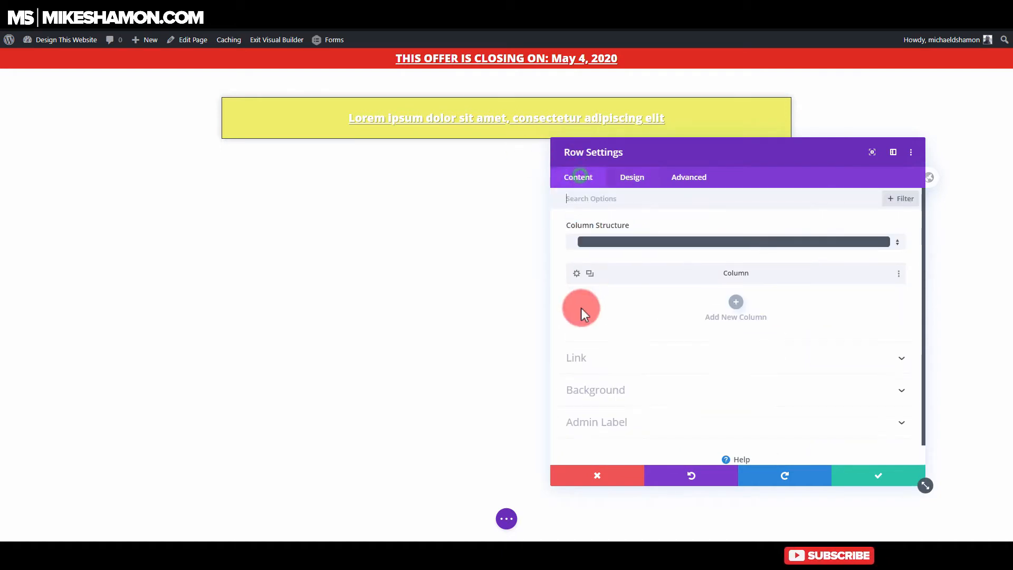
{"action": "left_click", "coordinate": [619, 393]}
{"action": "left_click", "coordinate": [707, 362]}
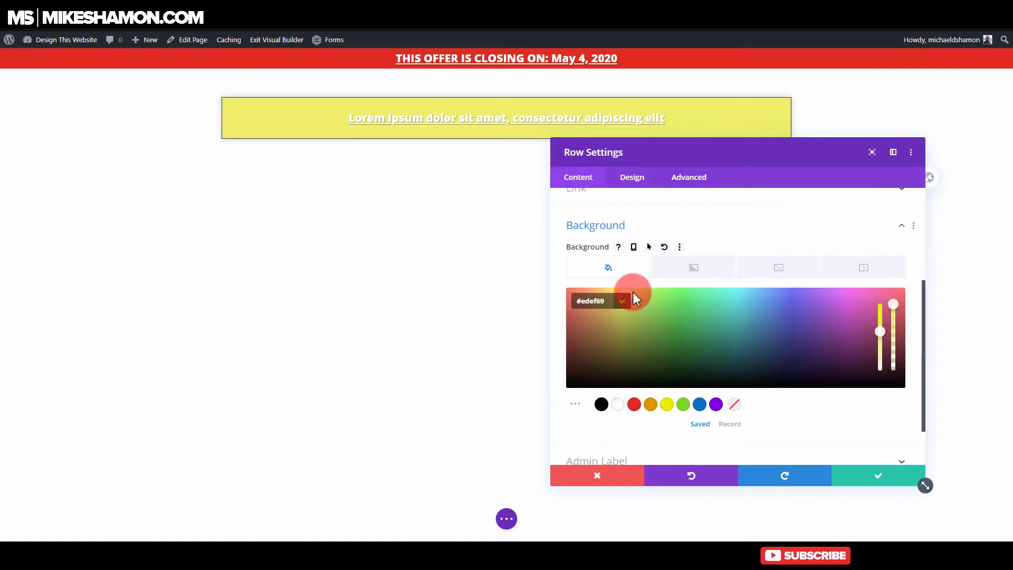
{"action": "left_click", "coordinate": [631, 293]}
{"action": "left_click", "coordinate": [782, 293]}
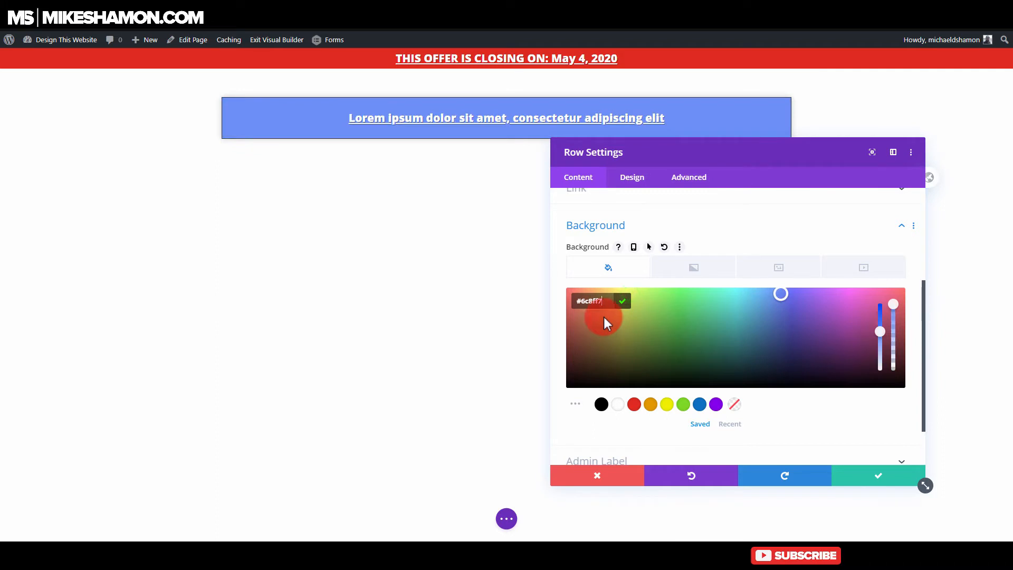
{"action": "left_click", "coordinate": [883, 472]}
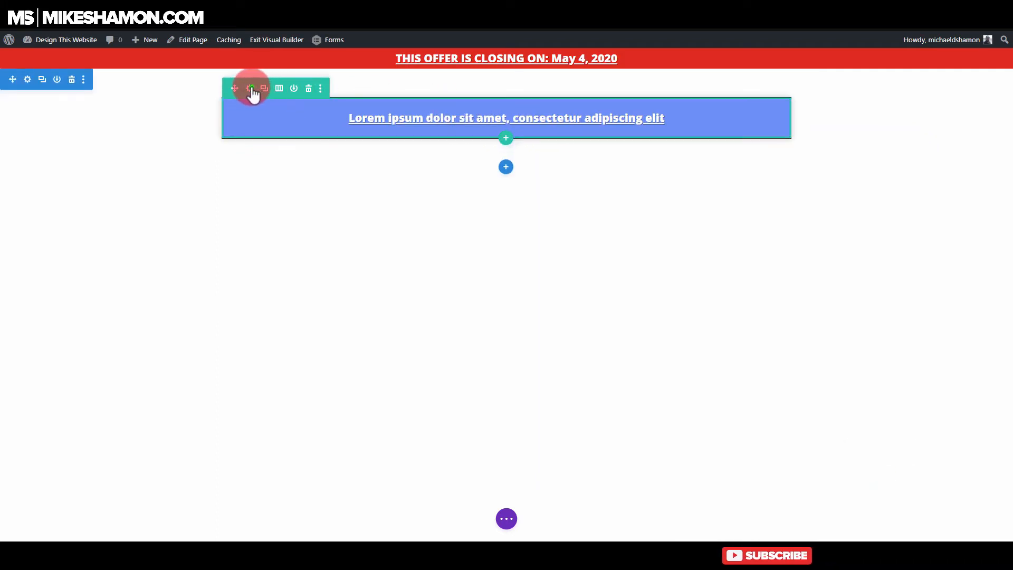
- Set the blue row's top and bottom margins to 0px and its top and bottom padding to 16px, and save the row
{"action": "left_click", "coordinate": [251, 86]}
{"action": "left_click", "coordinate": [633, 182]}
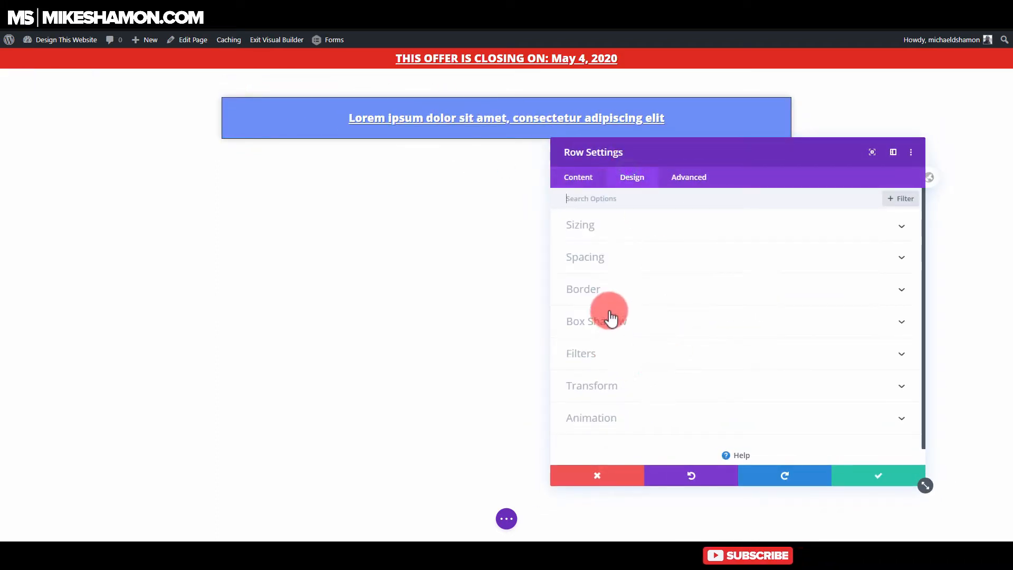
{"action": "left_click", "coordinate": [621, 258]}
{"action": "left_click", "coordinate": [612, 245]}
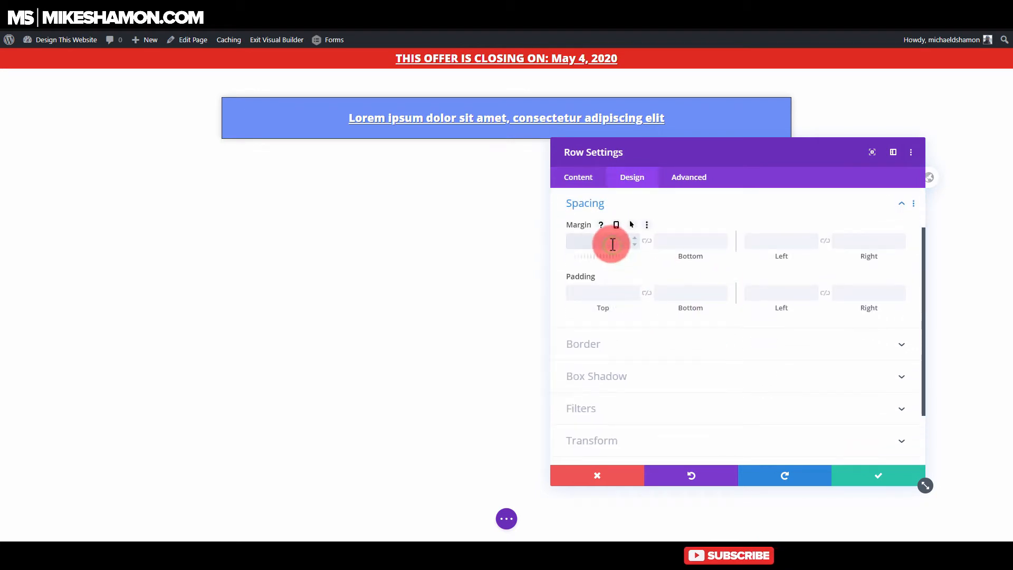
{"action": "type", "text": "0"}
{"action": "left_click", "coordinate": [647, 241]}
{"action": "left_click", "coordinate": [610, 293]}
{"action": "type", "text": "0"}
{"action": "left_click", "coordinate": [647, 293]}
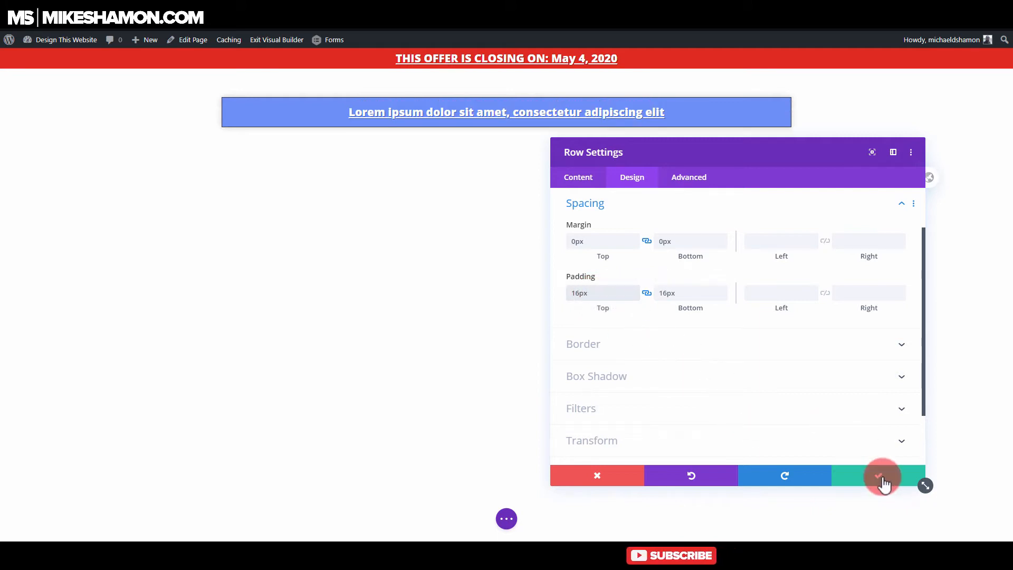
{"action": "left_click", "coordinate": [883, 477]}
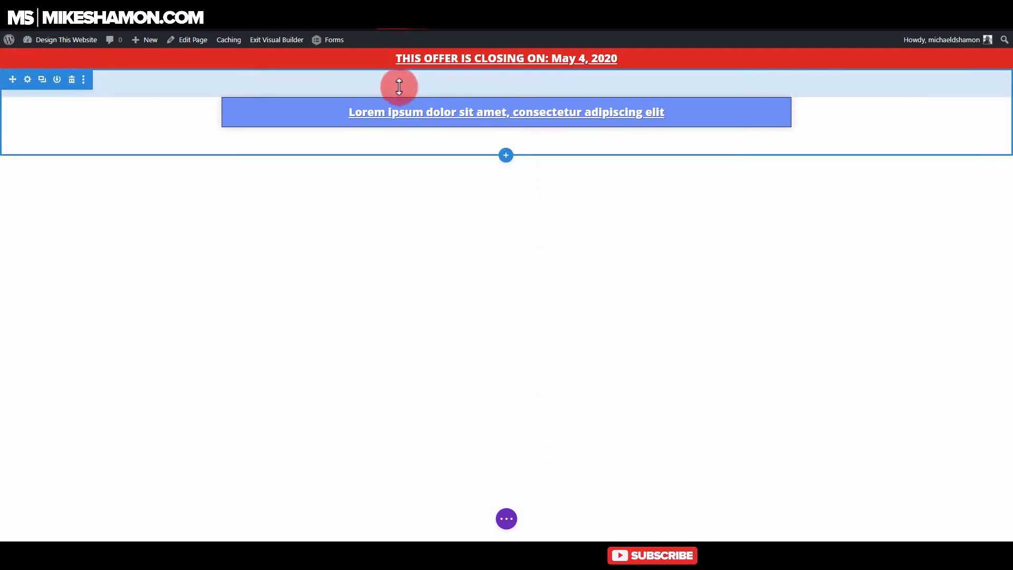
{"action": "left_click", "coordinate": [28, 79]}
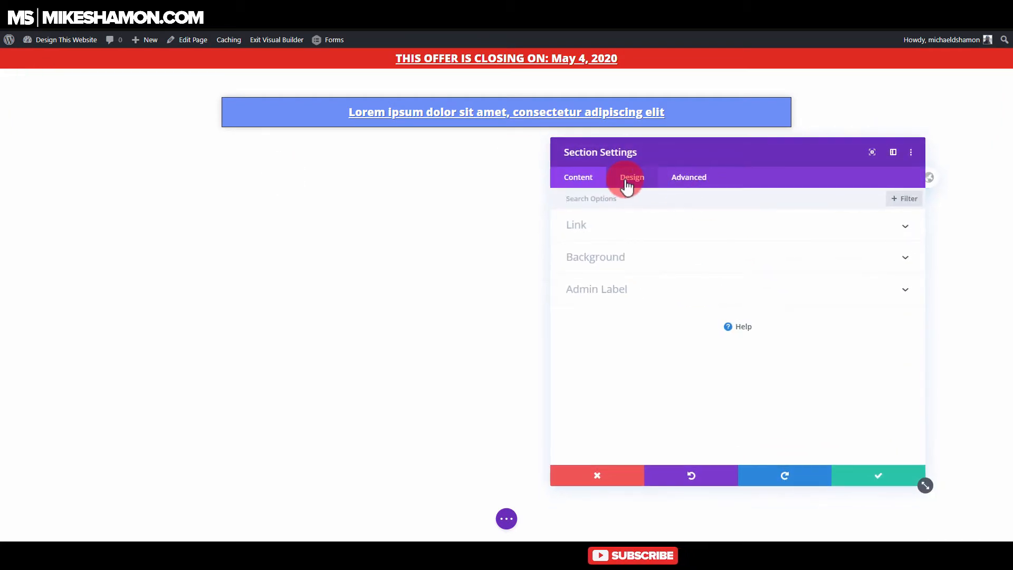
{"action": "left_click", "coordinate": [877, 479]}
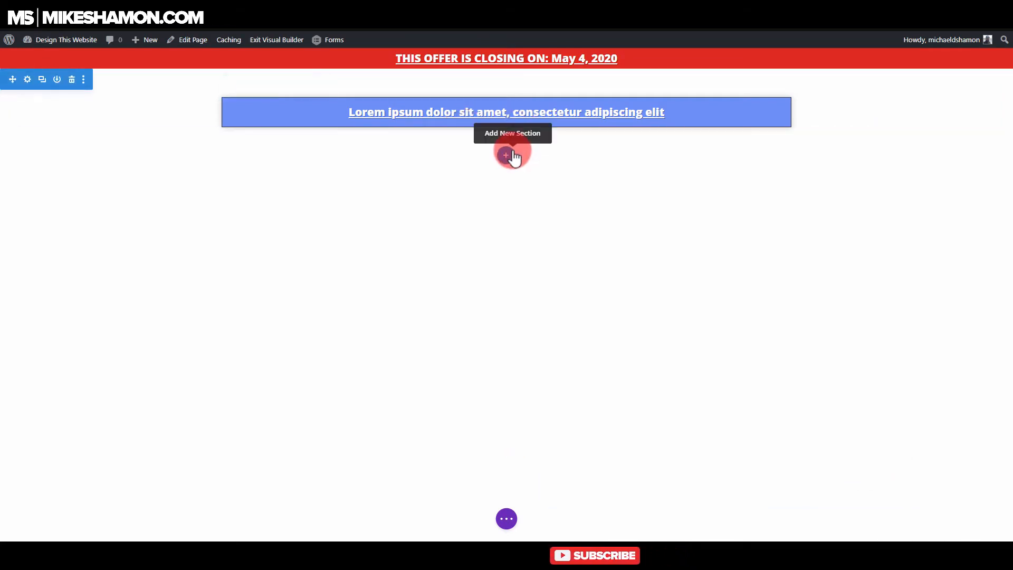
- Insert a single-column row below the blue headline row and add a Text module to it
{"action": "left_click", "coordinate": [520, 126]}
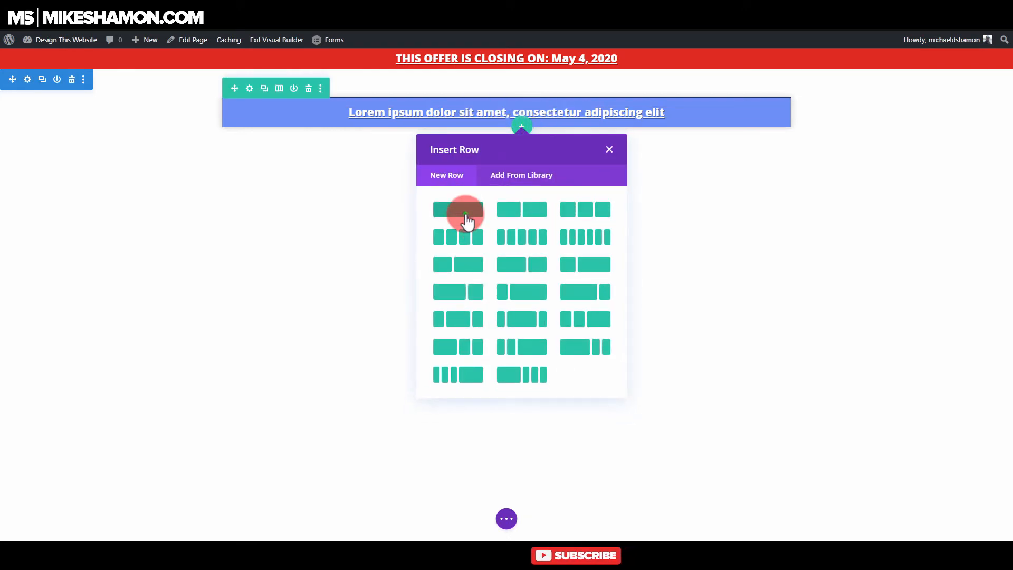
{"action": "left_click", "coordinate": [467, 211]}
{"action": "left_click", "coordinate": [483, 235]}
{"action": "type", "text": "t"}
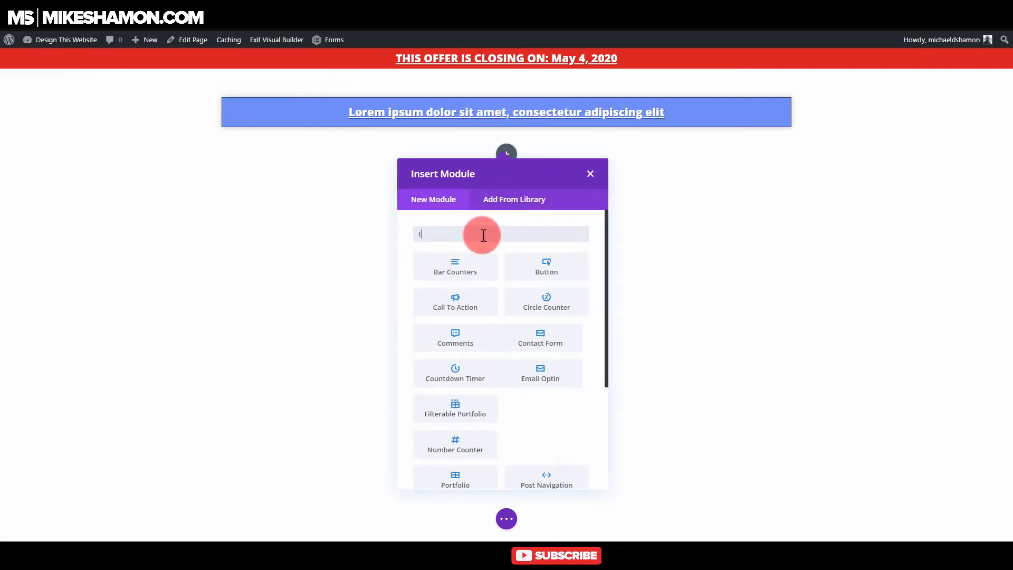
{"action": "type", "text": "e"}
{"action": "left_click", "coordinate": [560, 335]}
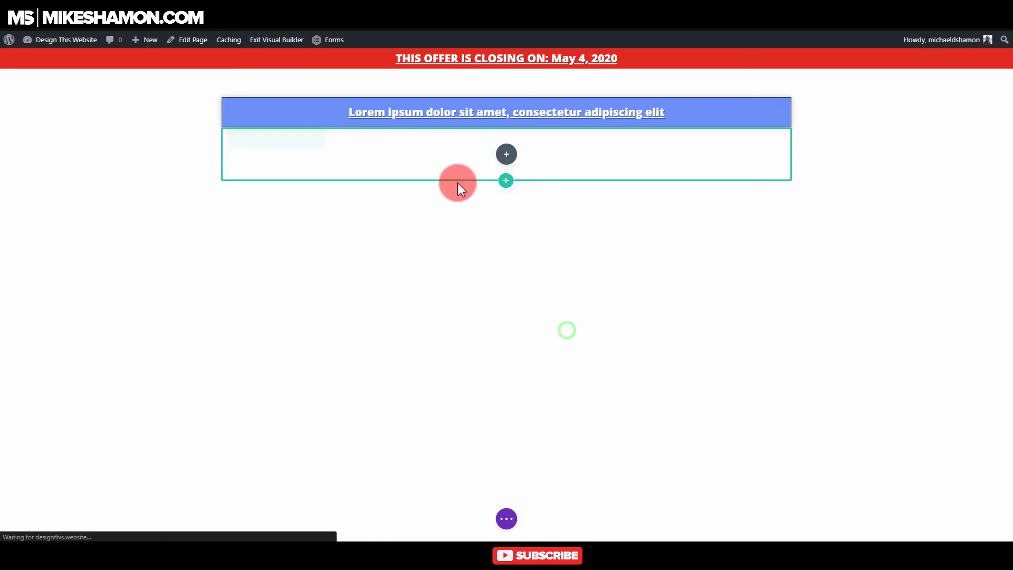
- Replace the module's placeholder body text with "Tortor at auctor urna nunc id"
{"action": "key", "text": "ctrl+a"}
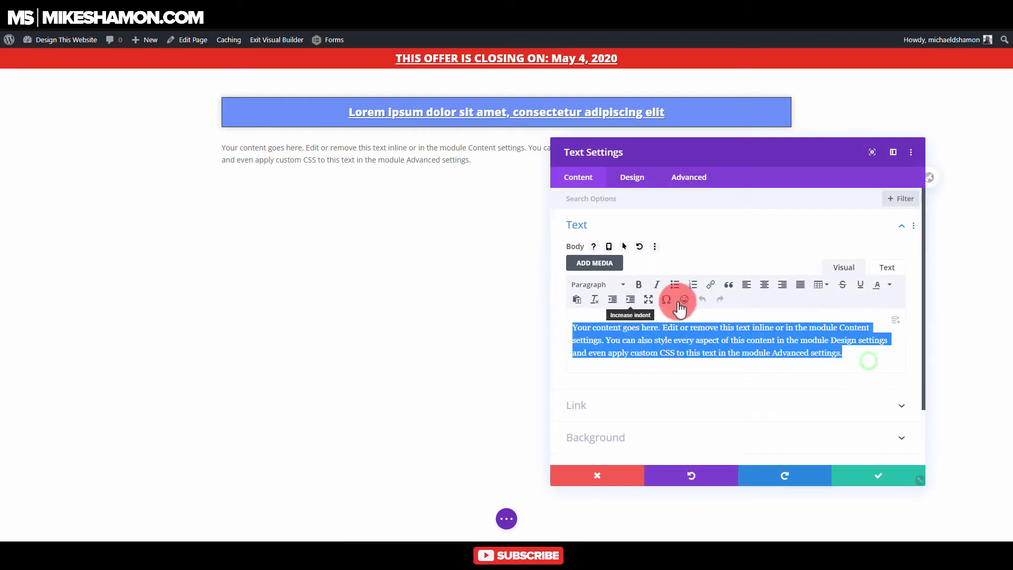
{"action": "type", "text": "Lorem ipsum dolor sit amet, consectetur adipiscing elit"}
{"action": "key", "text": "ctrl+a"}
{"action": "type", "text": "Tortor at auctor urna nunc id"}
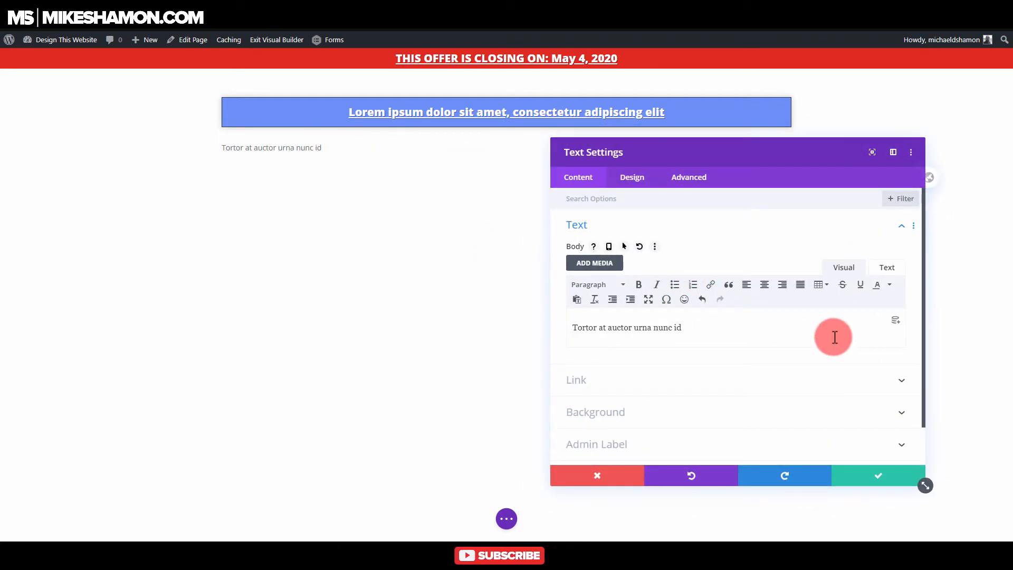
{"action": "left_click", "coordinate": [607, 227]}
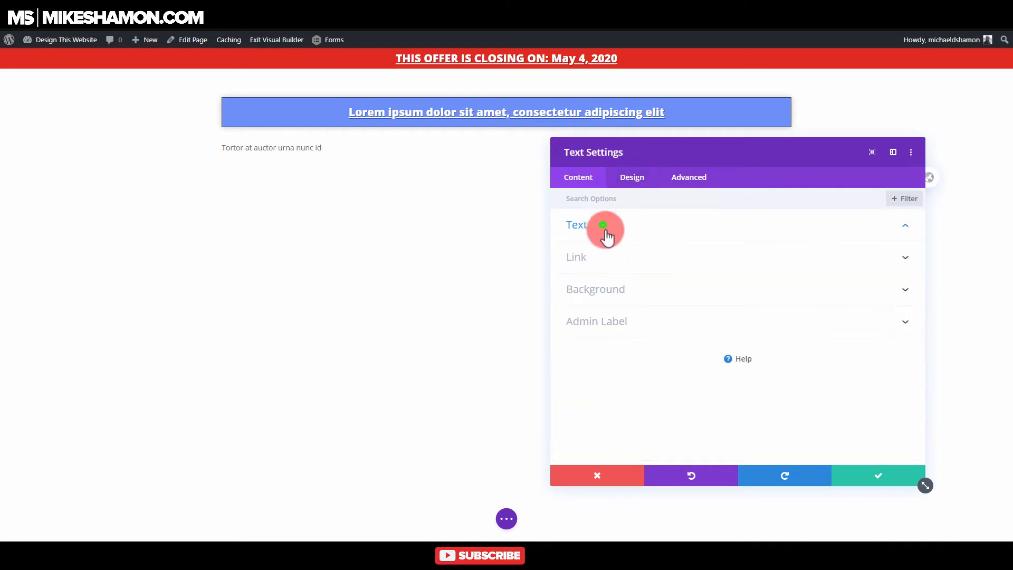
{"action": "left_click", "coordinate": [610, 233]}
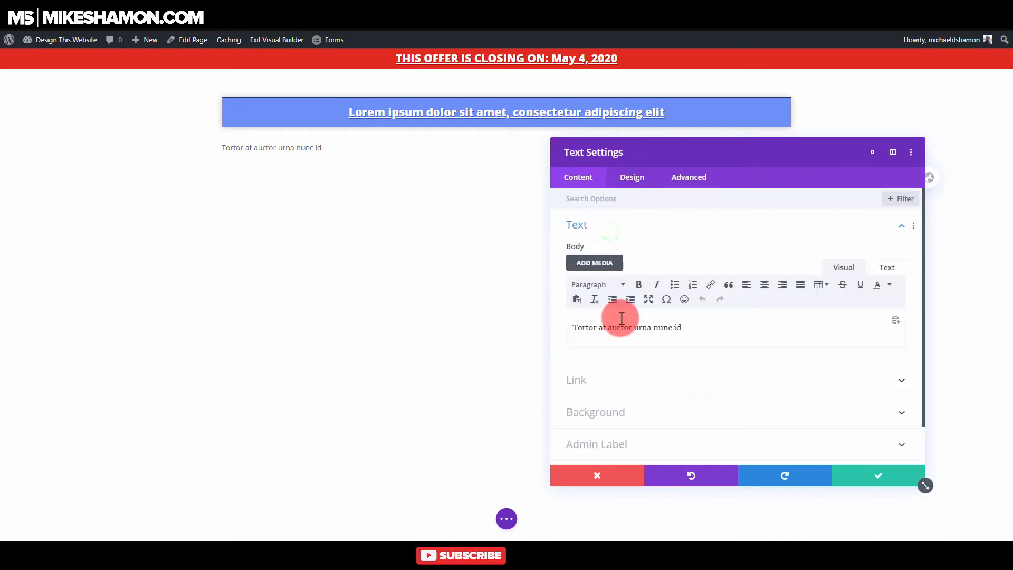
- Set the text module's font weight to Light
{"action": "left_click", "coordinate": [637, 176]}
{"action": "left_click", "coordinate": [621, 224]}
{"action": "scroll", "coordinate": [636, 342], "scroll_direction": "down", "scroll_amount": 3}
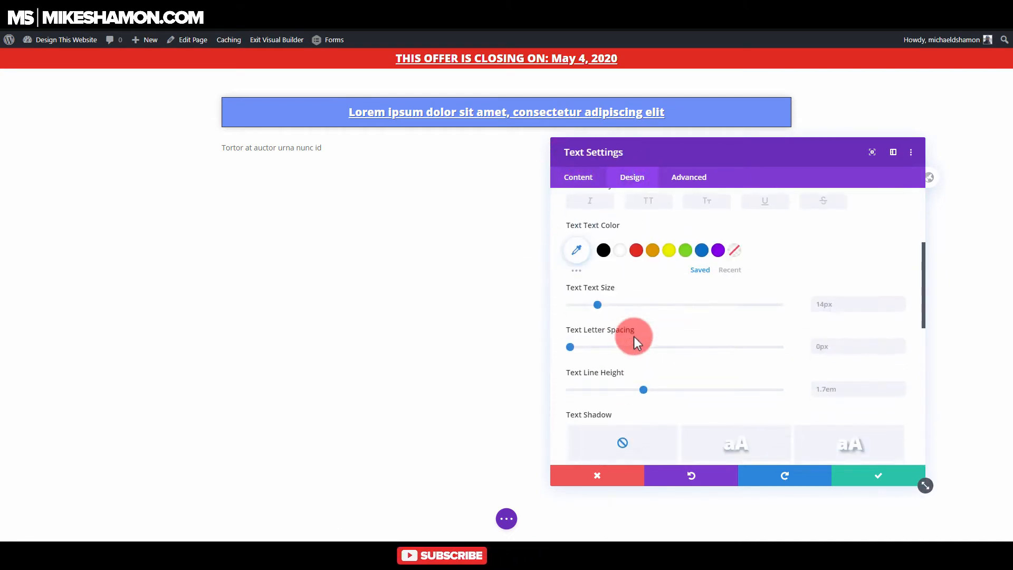
{"action": "scroll", "coordinate": [633, 335], "scroll_direction": "up", "scroll_amount": 3}
{"action": "left_click", "coordinate": [606, 338]}
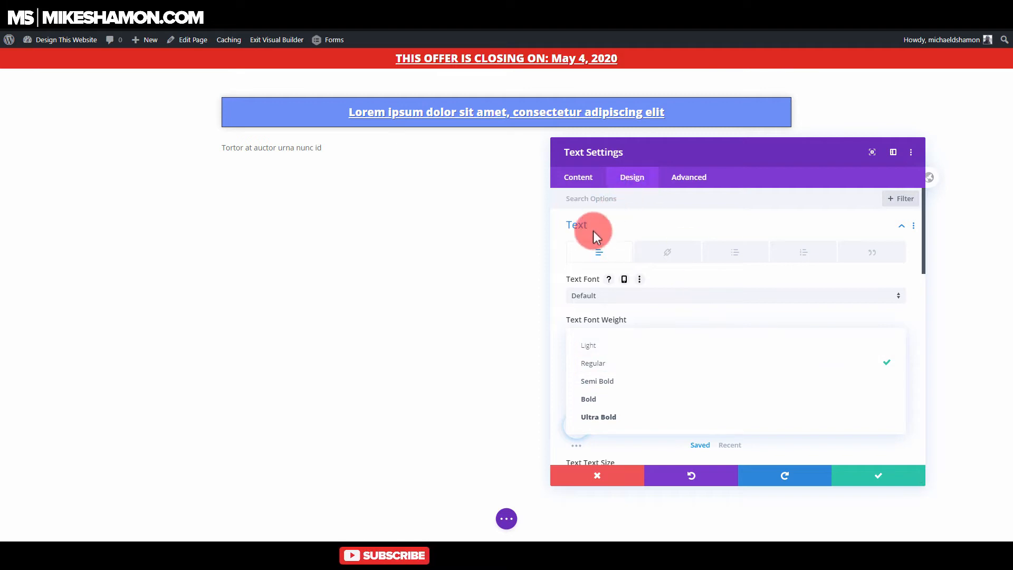
{"action": "left_click", "coordinate": [604, 349]}
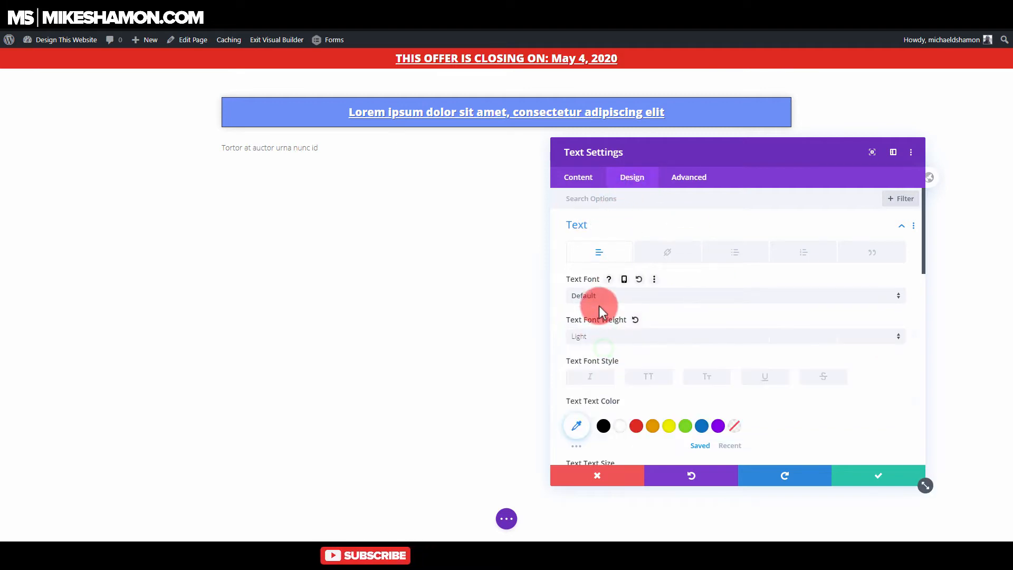
- Try the Acme, Abril Fatface and Bowlby One fonts on the text module
{"action": "left_click", "coordinate": [600, 300]}
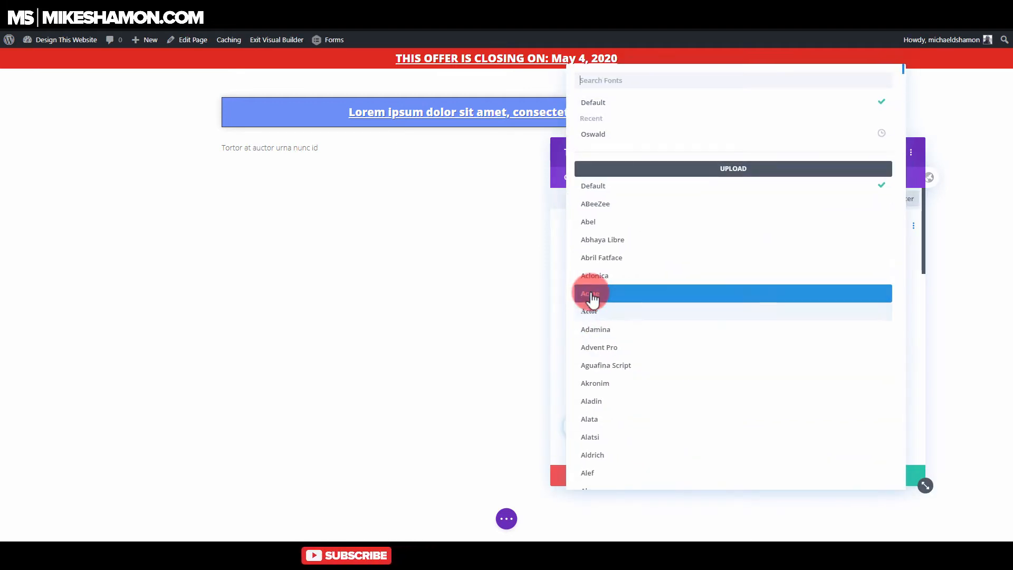
{"action": "left_click", "coordinate": [583, 296]}
{"action": "left_click", "coordinate": [598, 296]}
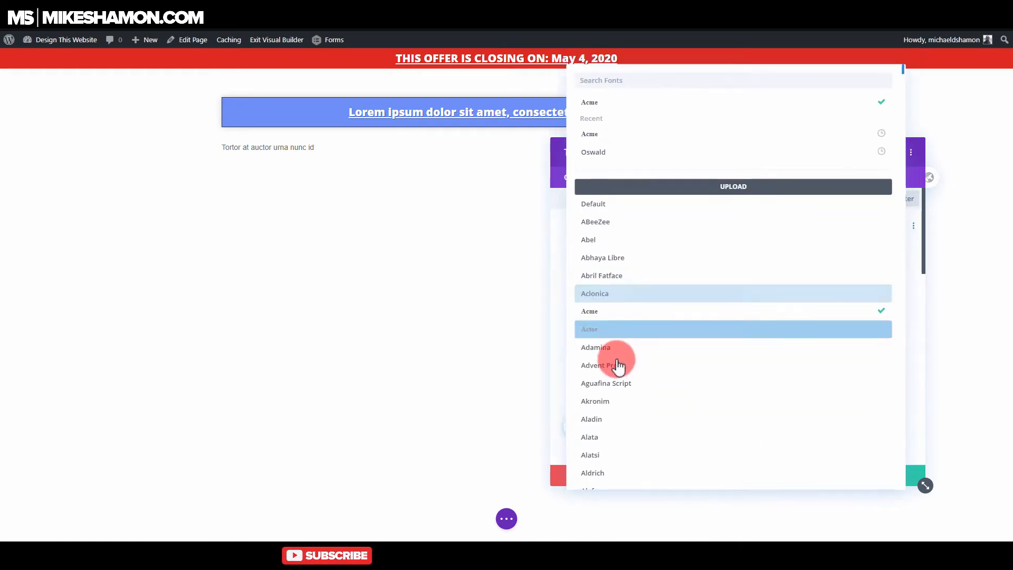
{"action": "left_click", "coordinate": [616, 278]}
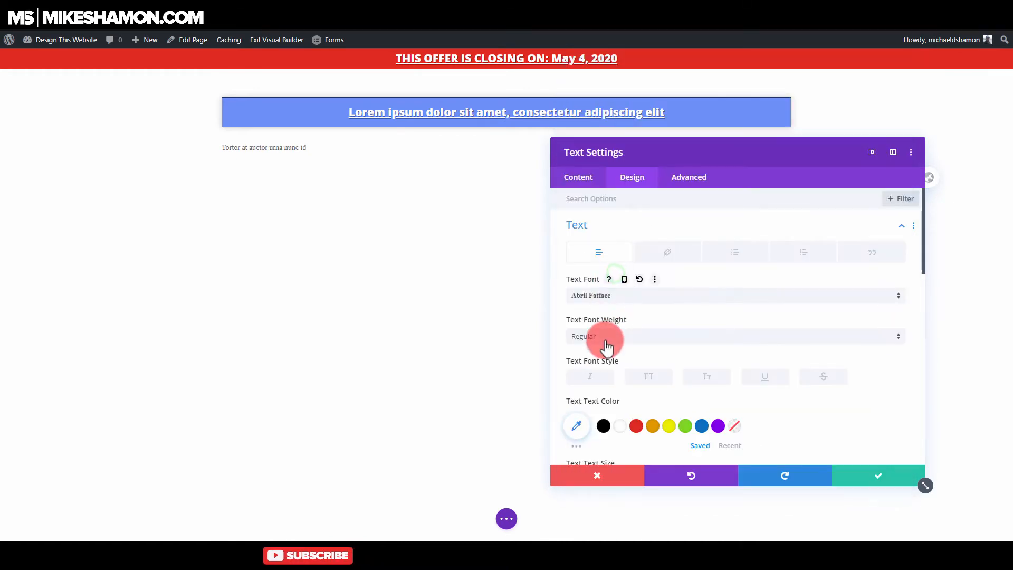
{"action": "left_click", "coordinate": [613, 301]}
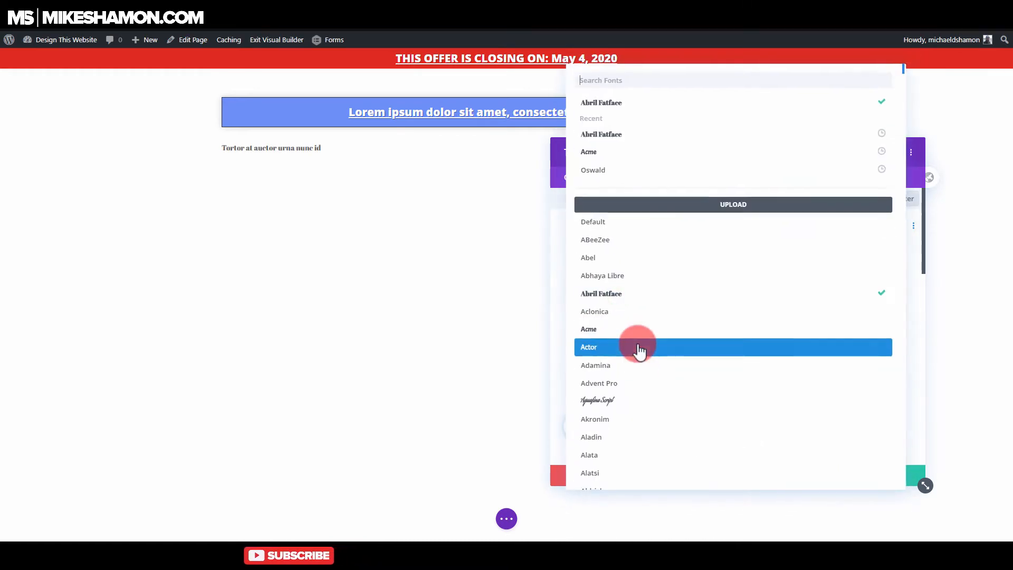
{"action": "scroll", "coordinate": [635, 346], "scroll_direction": "down", "scroll_amount": 10}
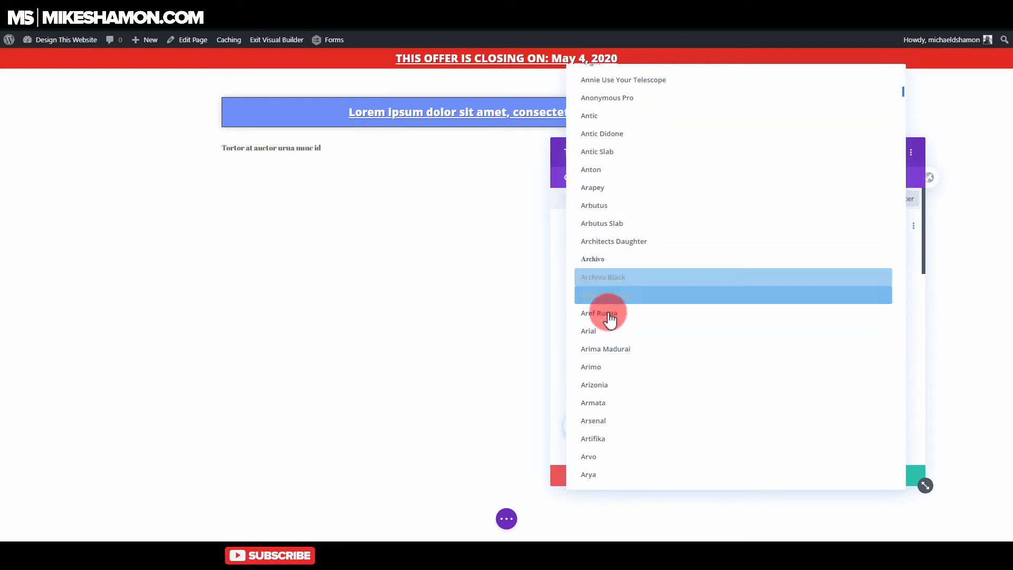
{"action": "scroll", "coordinate": [617, 316], "scroll_direction": "down", "scroll_amount": 10}
{"action": "scroll", "coordinate": [618, 328], "scroll_direction": "down", "scroll_amount": 7}
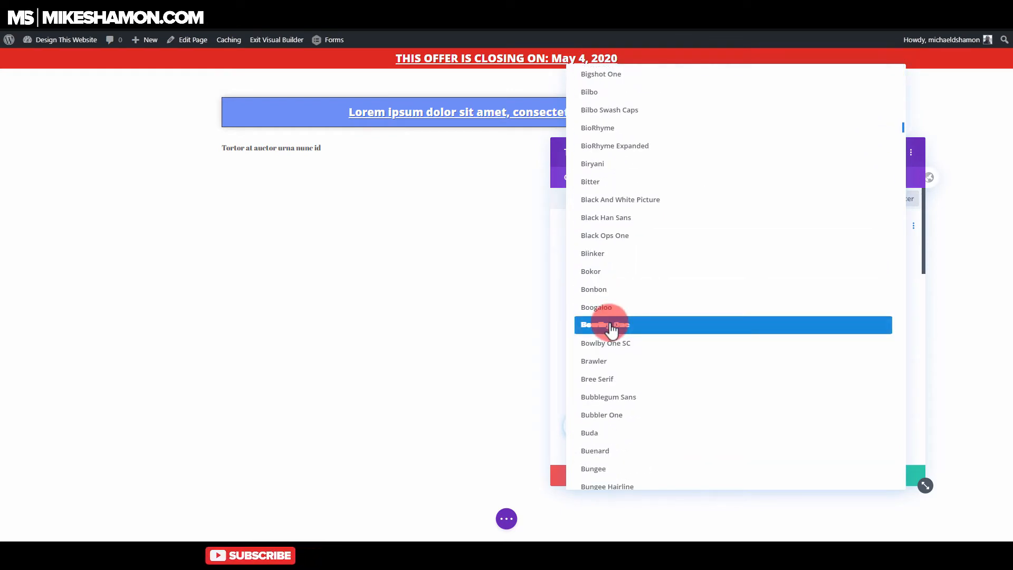
{"action": "left_click", "coordinate": [611, 327]}
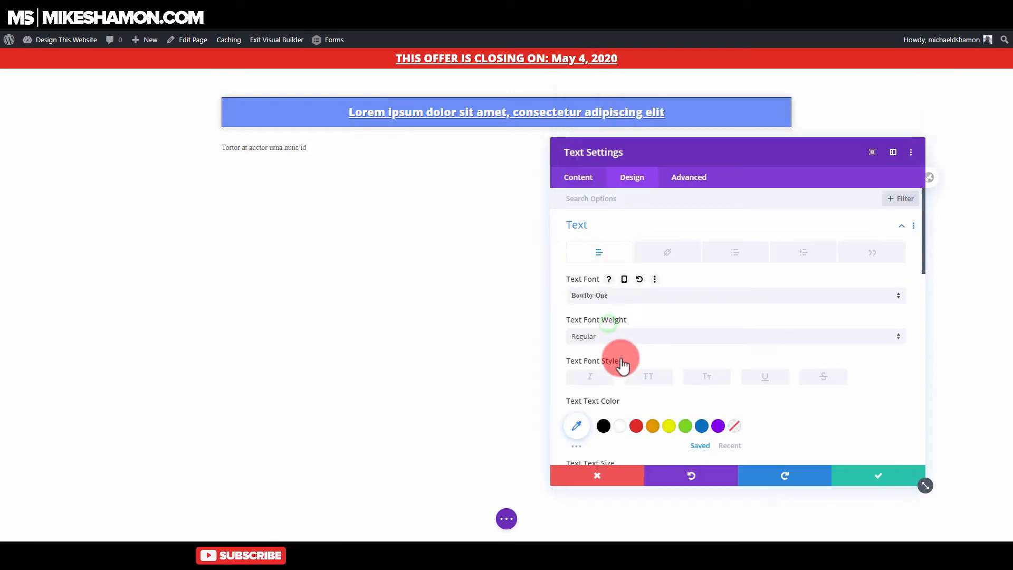
- Find the Open Sans font and apply it to the text module
{"action": "left_click", "coordinate": [620, 295]}
{"action": "left_click", "coordinate": [640, 83]}
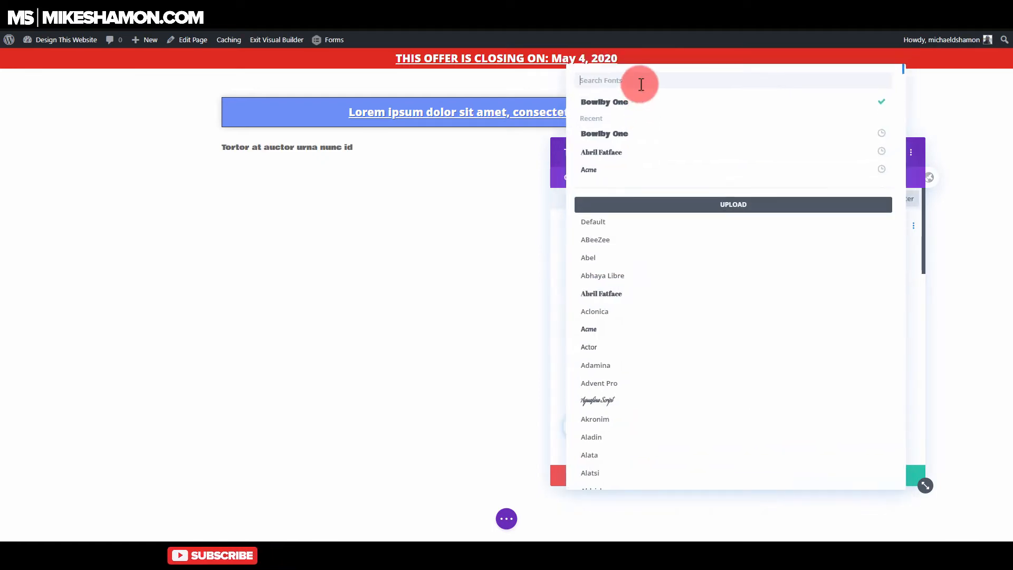
{"action": "type", "text": "open"}
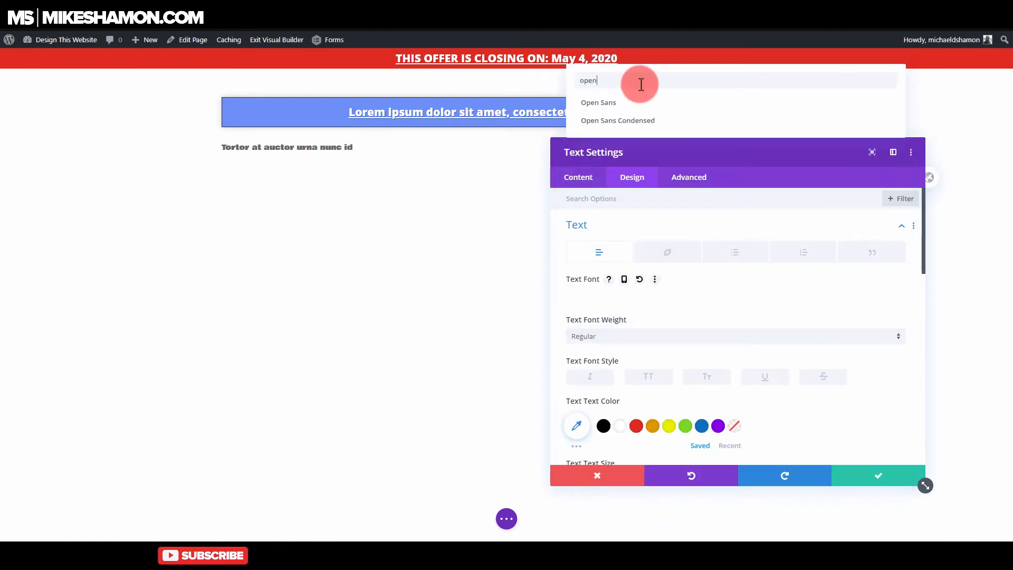
{"action": "left_click", "coordinate": [616, 100]}
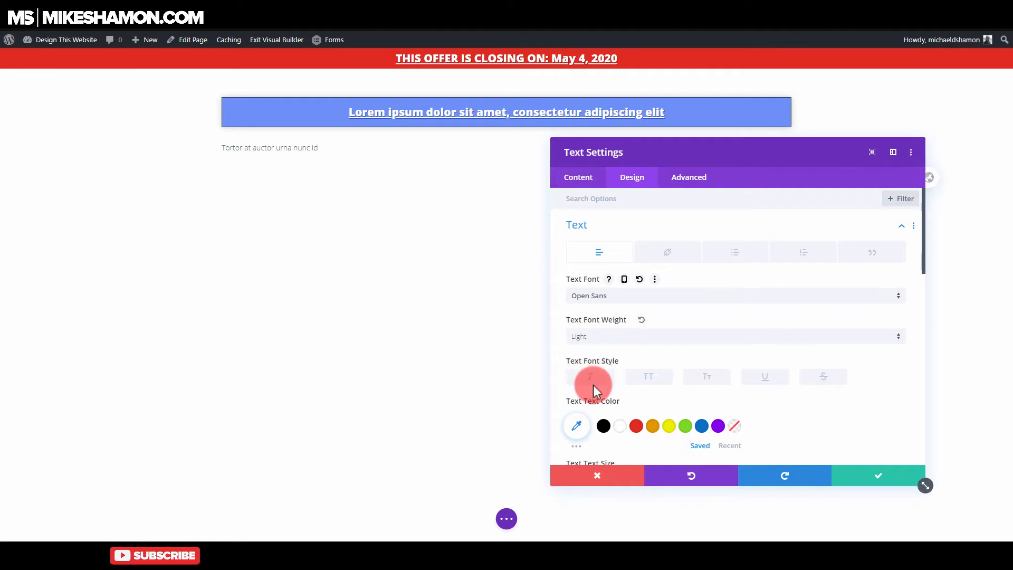
- Center-align the module's text and move the settings dialog clear of it
{"action": "scroll", "coordinate": [633, 391], "scroll_direction": "down", "scroll_amount": 6}
{"action": "left_click", "coordinate": [695, 359]}
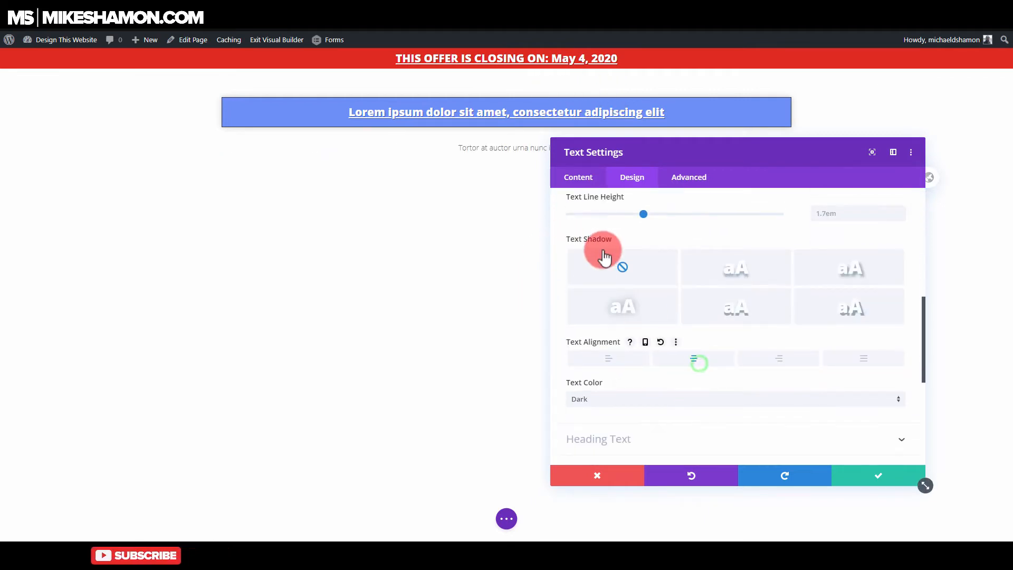
{"action": "left_click_drag", "start_coordinate": [651, 154], "coordinate": [715, 189]}
- Increase the module's text size to 34px and save the text settings
{"action": "scroll", "coordinate": [755, 297], "scroll_direction": "up", "scroll_amount": 8}
{"action": "scroll", "coordinate": [778, 351], "scroll_direction": "down", "scroll_amount": 2}
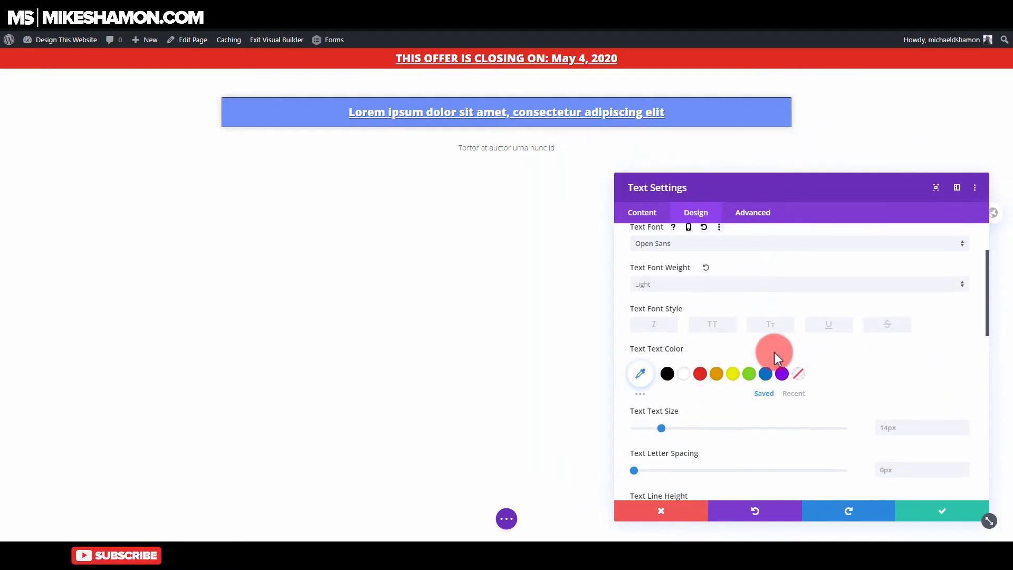
{"action": "scroll", "coordinate": [774, 352], "scroll_direction": "down", "scroll_amount": 2}
{"action": "left_click_drag", "start_coordinate": [661, 340], "coordinate": [701, 341]}
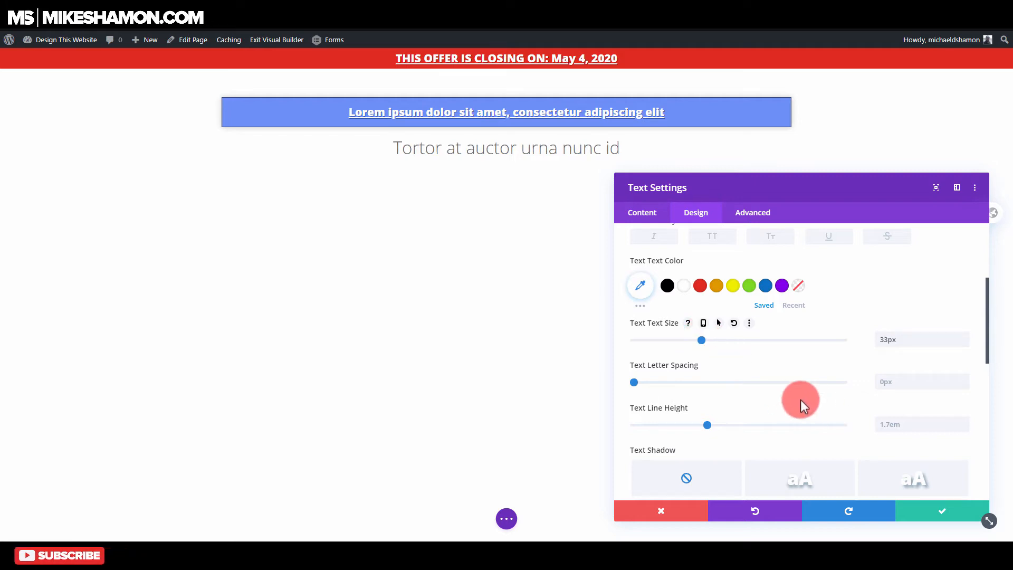
{"action": "left_click_drag", "start_coordinate": [703, 340], "coordinate": [704, 339]}
{"action": "left_click", "coordinate": [929, 511]}
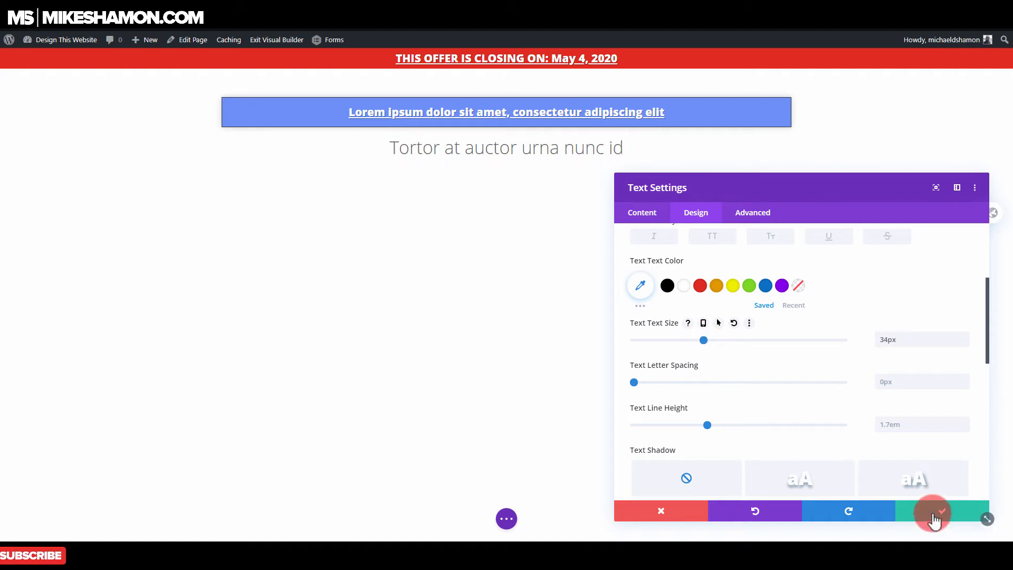
- Duplicate the "Tortor at auctor urna nunc id" text module twice to stack three text lines
{"action": "left_click", "coordinate": [502, 148]}
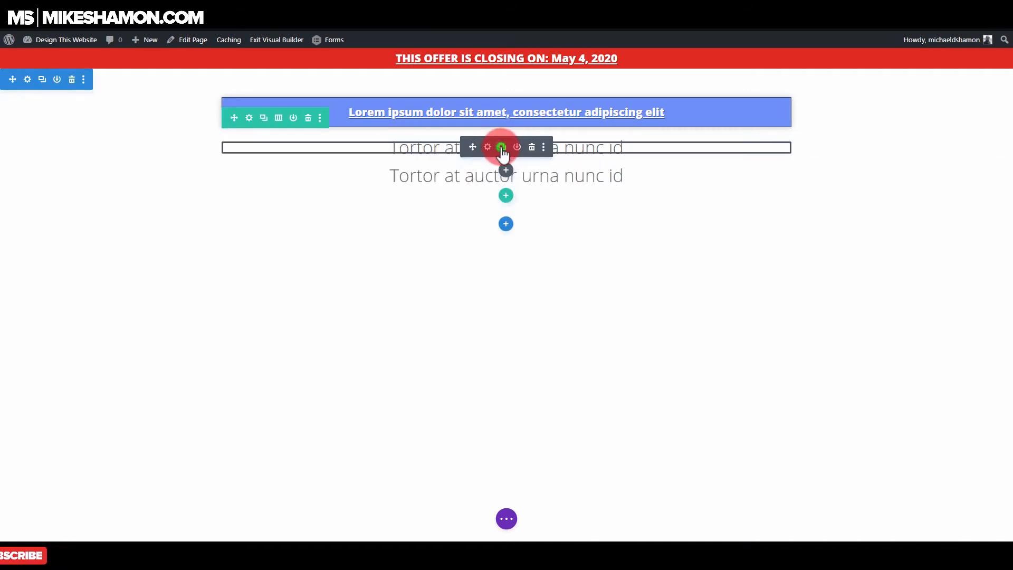
{"action": "left_click", "coordinate": [501, 148]}
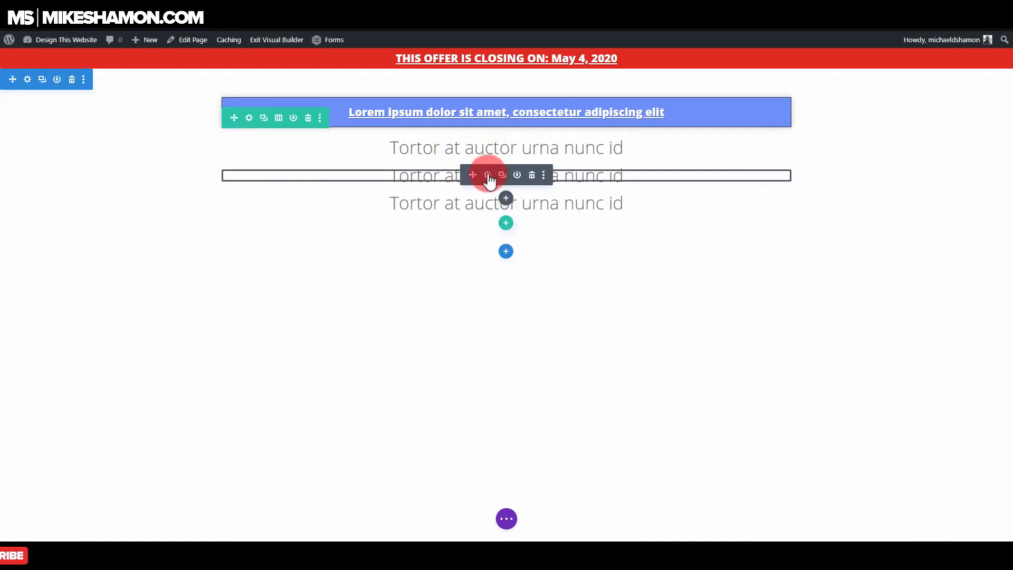
- Style the middle text module with Ultra Bold font weight, black text color and a 52px text size
{"action": "left_click", "coordinate": [486, 182]}
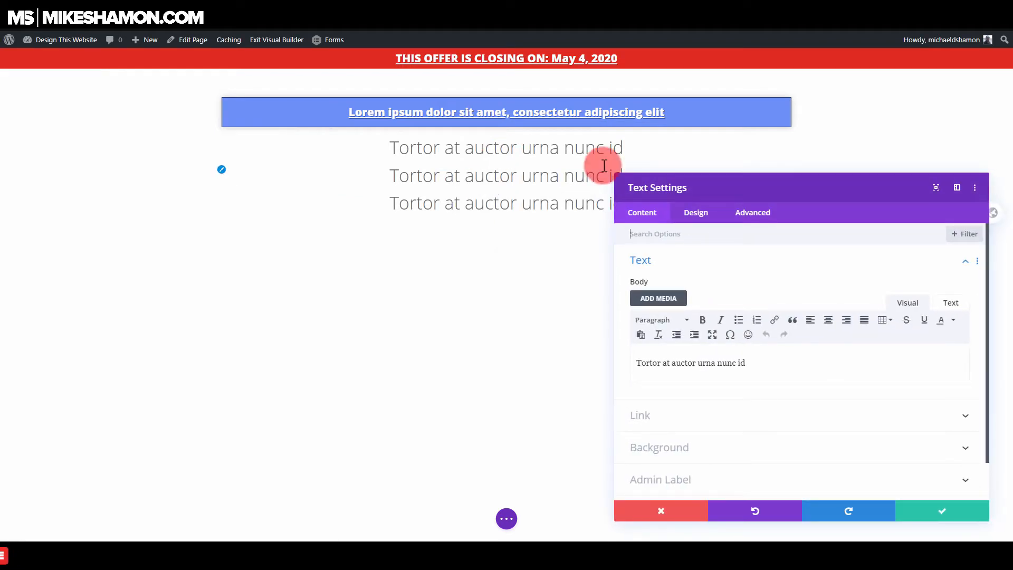
{"action": "left_click", "coordinate": [685, 213]}
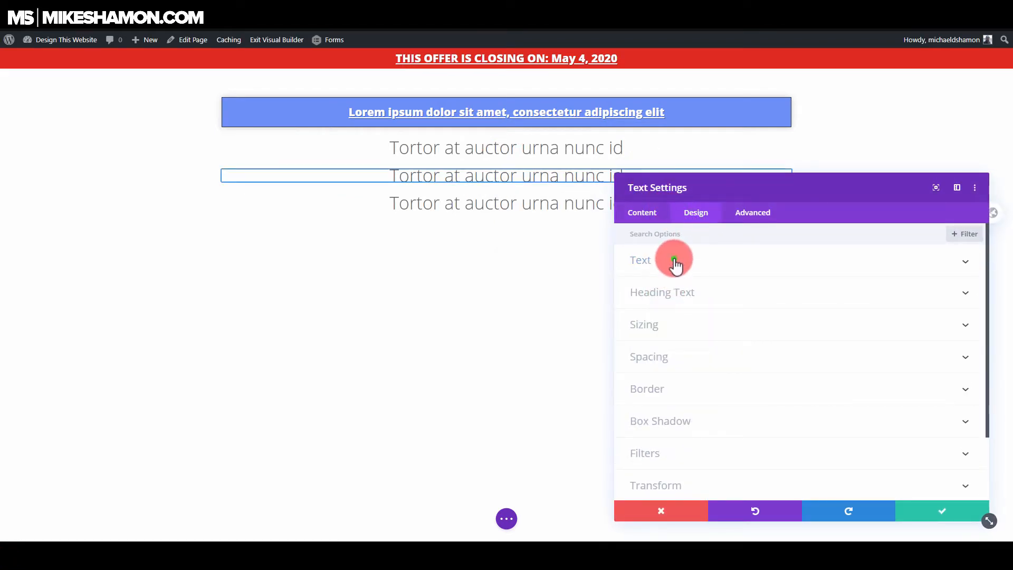
{"action": "left_click", "coordinate": [675, 258]}
{"action": "scroll", "coordinate": [693, 349], "scroll_direction": "down", "scroll_amount": 5}
{"action": "scroll", "coordinate": [692, 345], "scroll_direction": "up", "scroll_amount": 3}
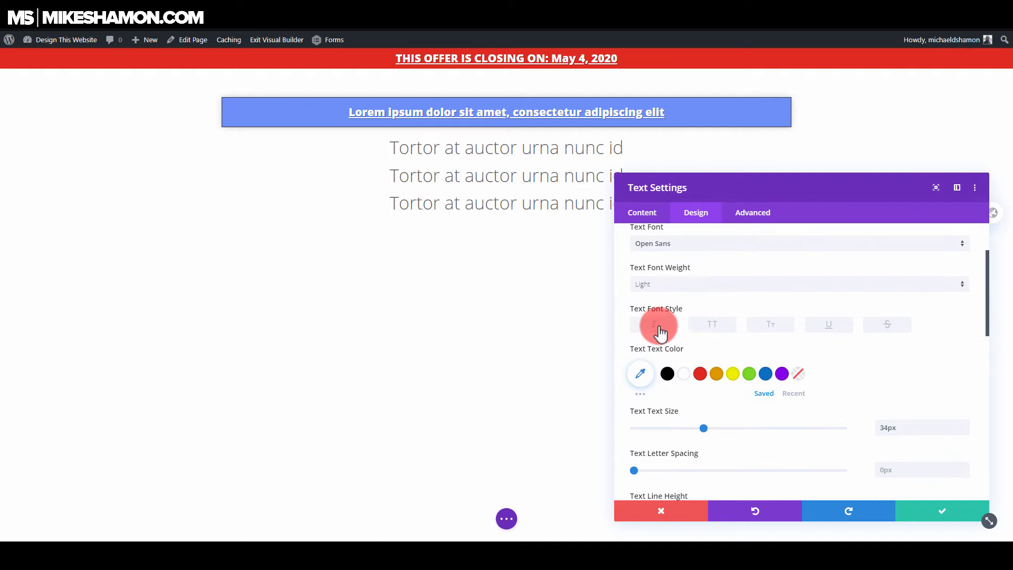
{"action": "left_click", "coordinate": [660, 285]}
{"action": "left_click", "coordinate": [663, 381]}
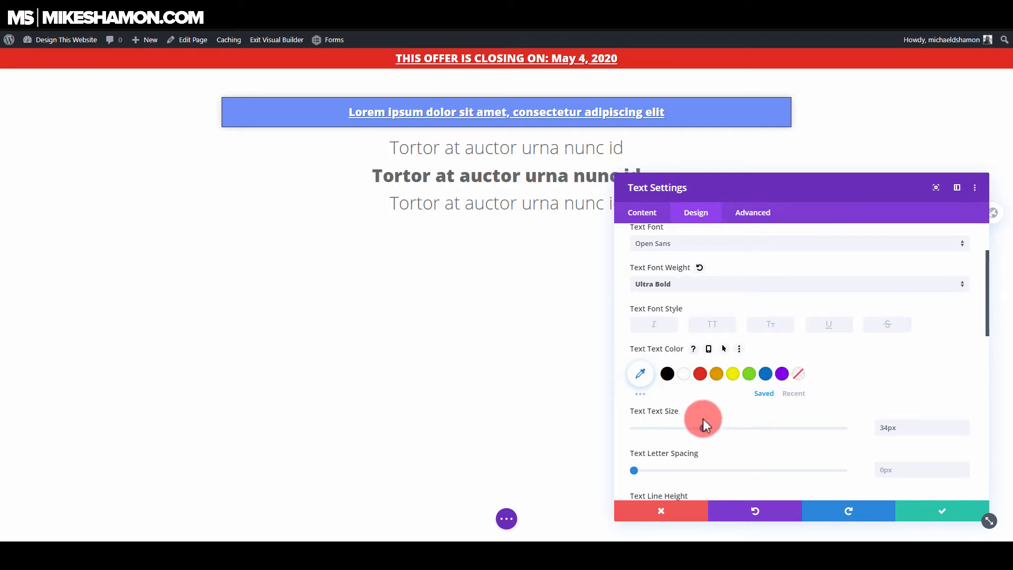
{"action": "left_click", "coordinate": [668, 375]}
{"action": "left_click_drag", "start_coordinate": [703, 429], "coordinate": [742, 428]}
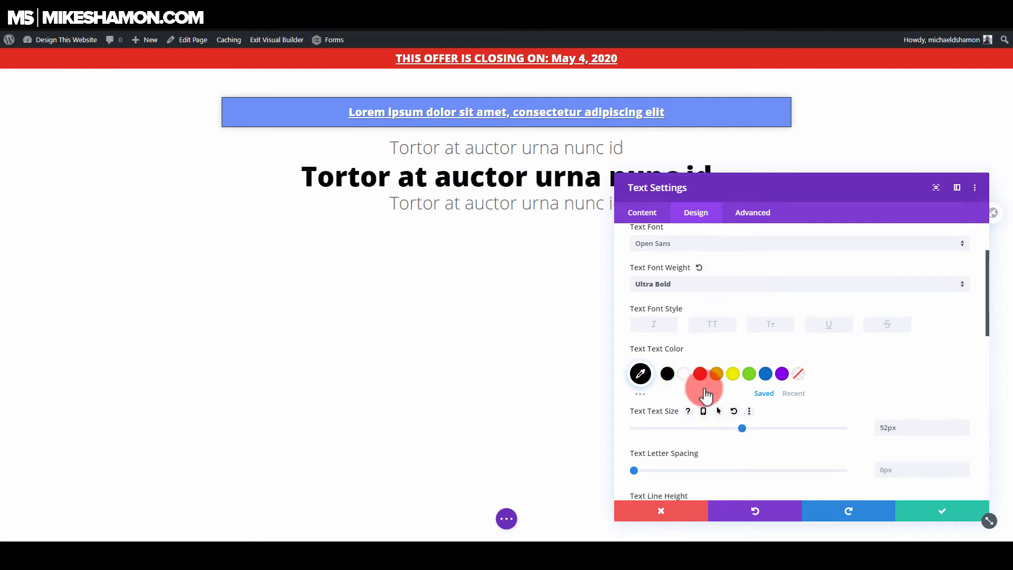
- Replace the middle module's body text with "Justo Eget Magna", capitalizing each word
{"action": "scroll", "coordinate": [686, 274], "scroll_direction": "up", "scroll_amount": 2}
{"action": "left_click", "coordinate": [655, 210]}
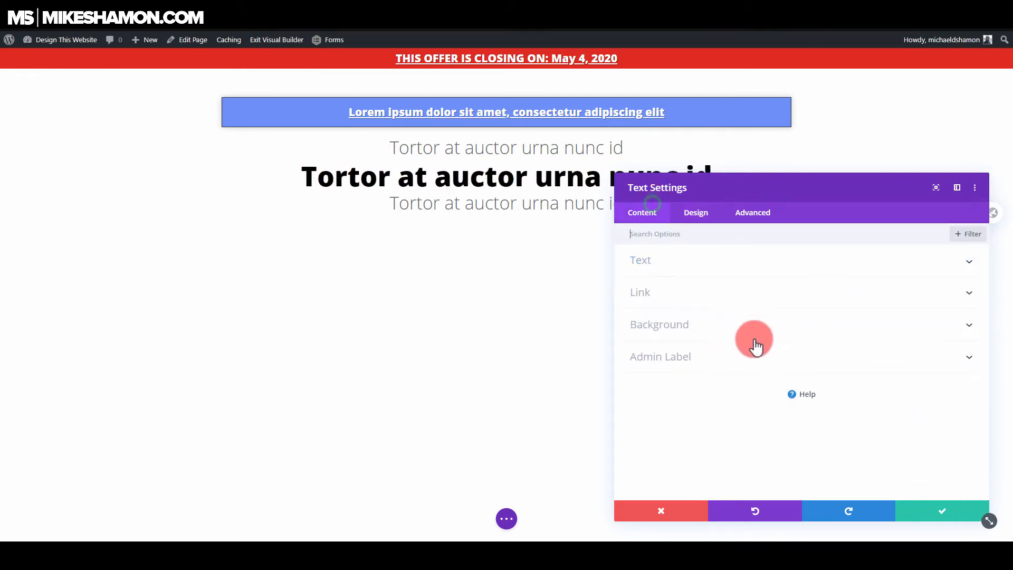
{"action": "left_click", "coordinate": [691, 263]}
{"action": "left_click_drag", "start_coordinate": [826, 355], "coordinate": [777, 382]}
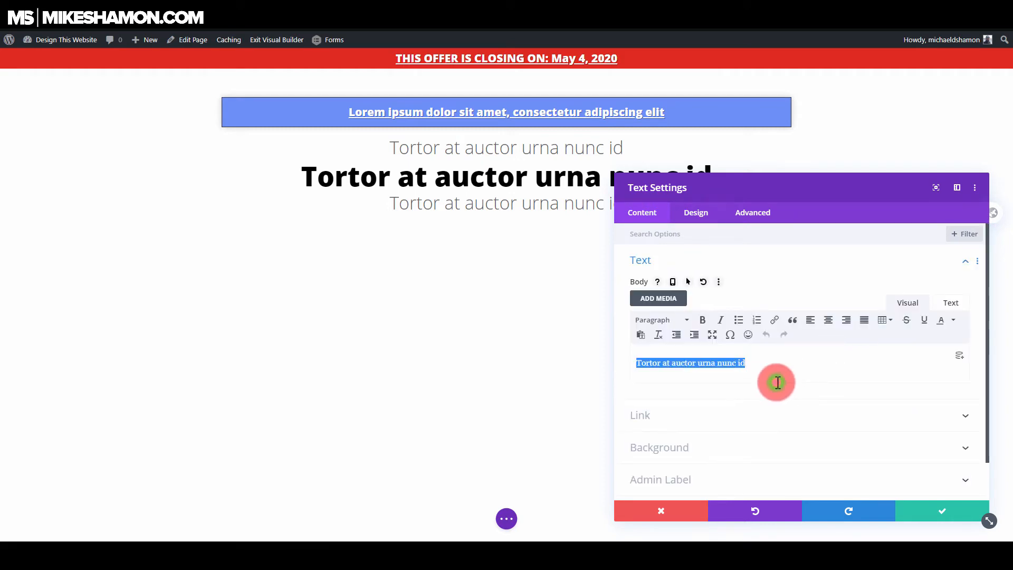
{"action": "type", "text": "Justo eget magna"}
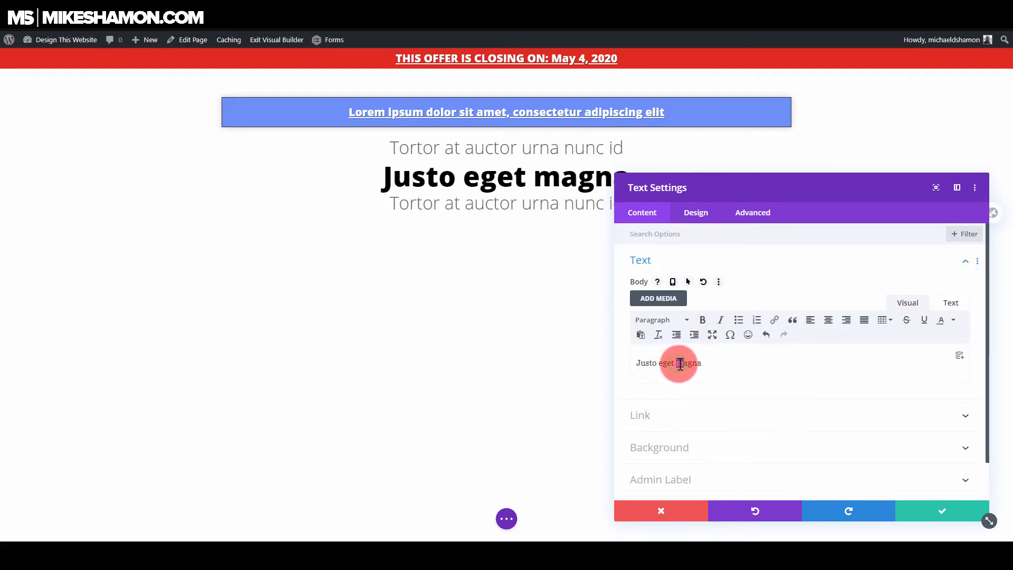
{"action": "type", "text": "M"}
{"action": "left_click_drag", "start_coordinate": [659, 364], "coordinate": [662, 364]}
{"action": "type", "text": "E"}
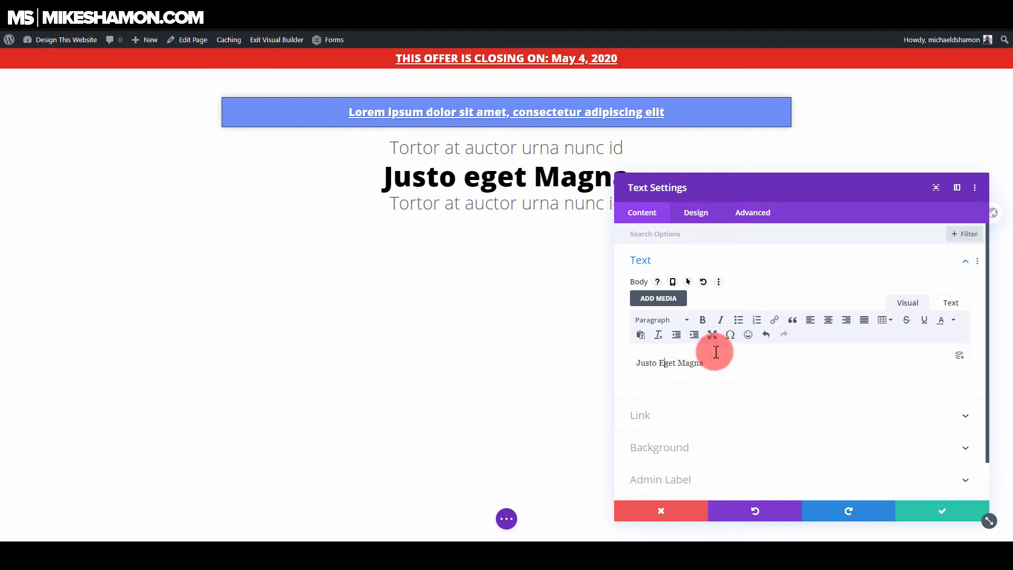
- Set the middle "Justo Eget Magna" module's text size to 70px and line height to 1.1em, and save the settings
{"action": "left_click", "coordinate": [691, 216]}
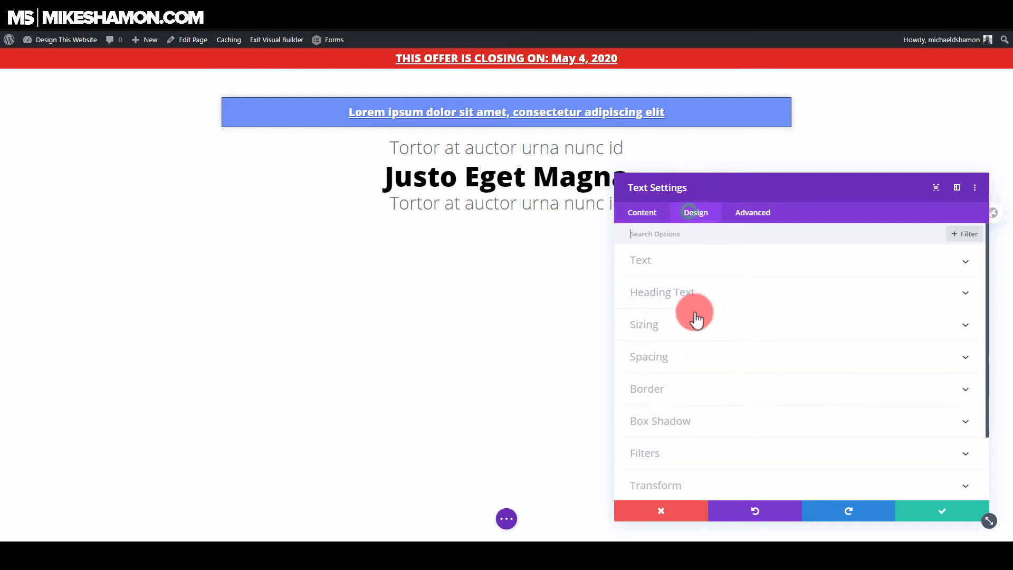
{"action": "left_click", "coordinate": [663, 262]}
{"action": "scroll", "coordinate": [717, 409], "scroll_direction": "down", "scroll_amount": 3}
{"action": "scroll", "coordinate": [717, 410], "scroll_direction": "down", "scroll_amount": 1}
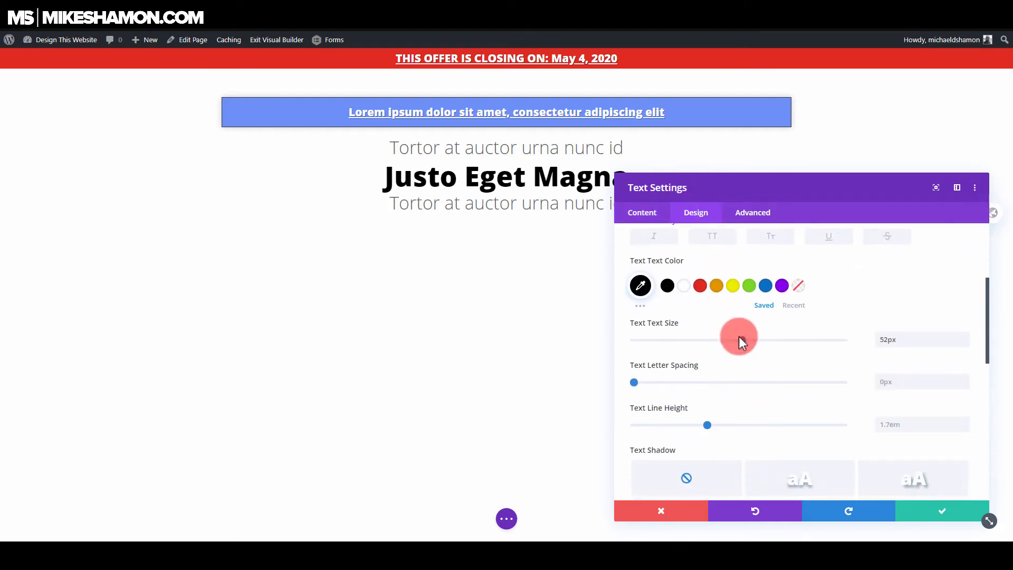
{"action": "left_click_drag", "start_coordinate": [745, 340], "coordinate": [780, 337]}
{"action": "left_click_drag", "start_coordinate": [707, 425], "coordinate": [647, 426]}
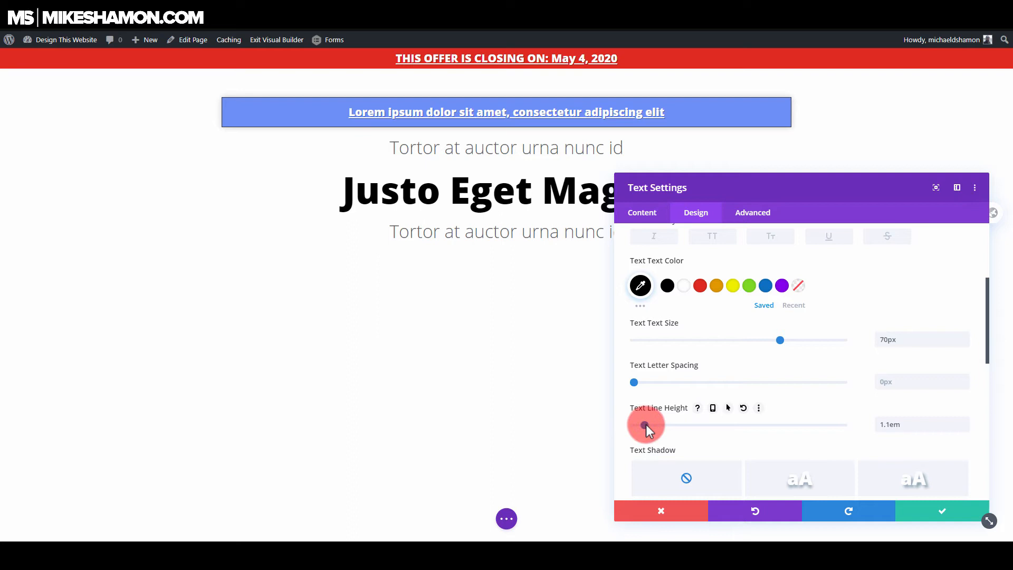
{"action": "left_click", "coordinate": [938, 521]}
- Set the top text module's line height to 1.2em and save the settings
{"action": "left_click", "coordinate": [491, 144]}
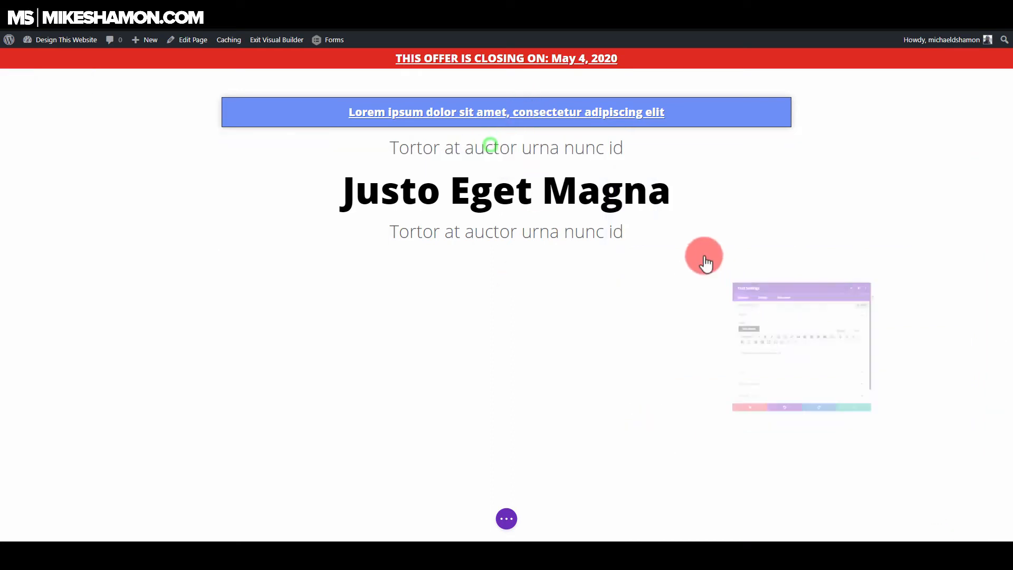
{"action": "left_click", "coordinate": [689, 211]}
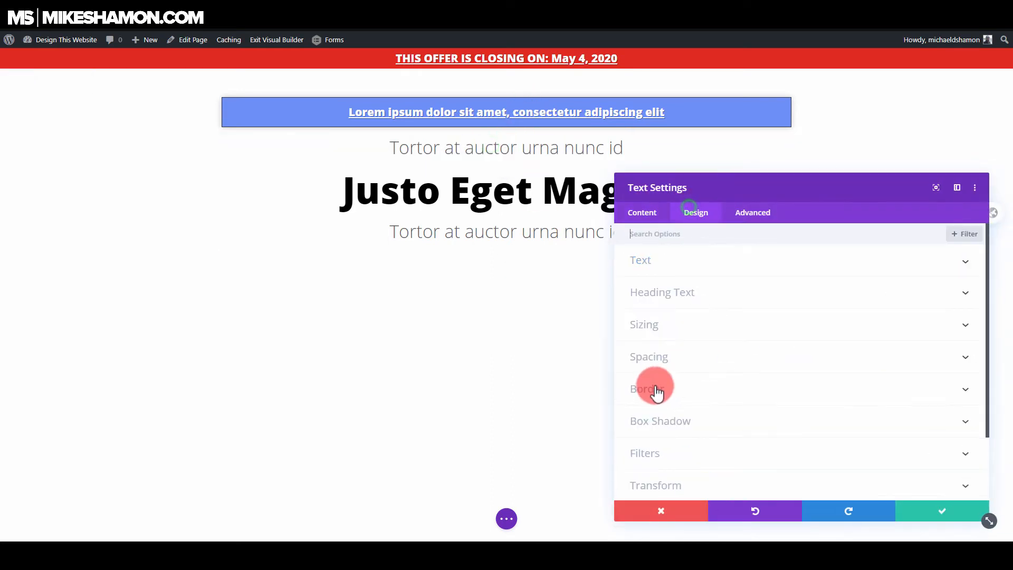
{"action": "left_click", "coordinate": [669, 328]}
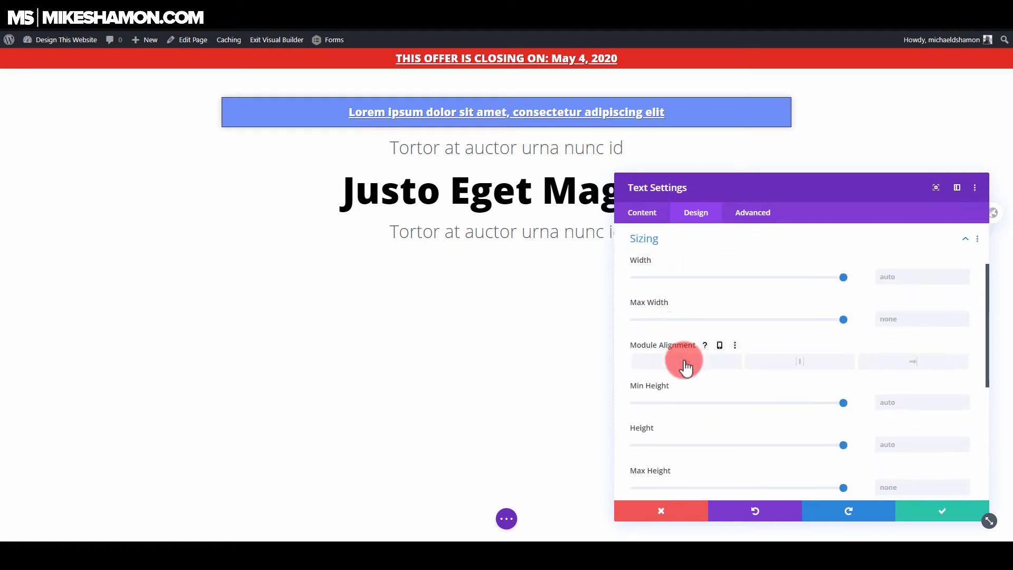
{"action": "left_click", "coordinate": [677, 243]}
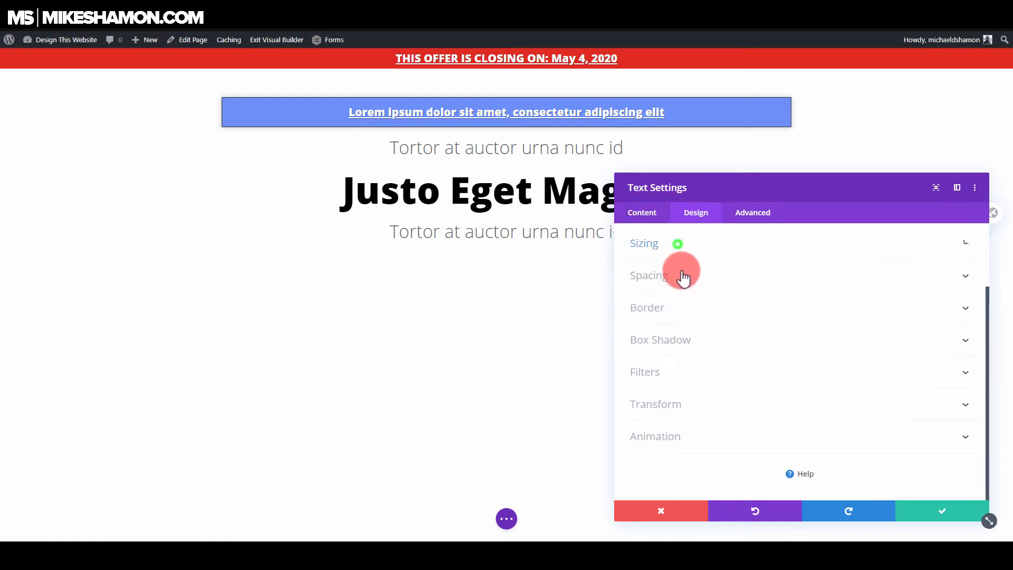
{"action": "left_click", "coordinate": [663, 269]}
{"action": "scroll", "coordinate": [706, 390], "scroll_direction": "down", "scroll_amount": 4}
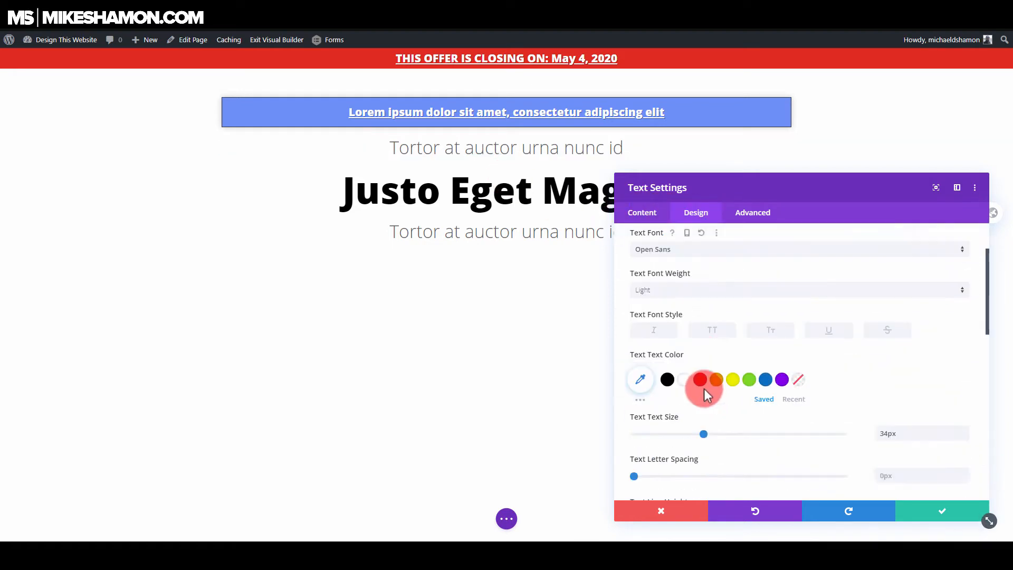
{"action": "left_click_drag", "start_coordinate": [706, 425], "coordinate": [654, 426]}
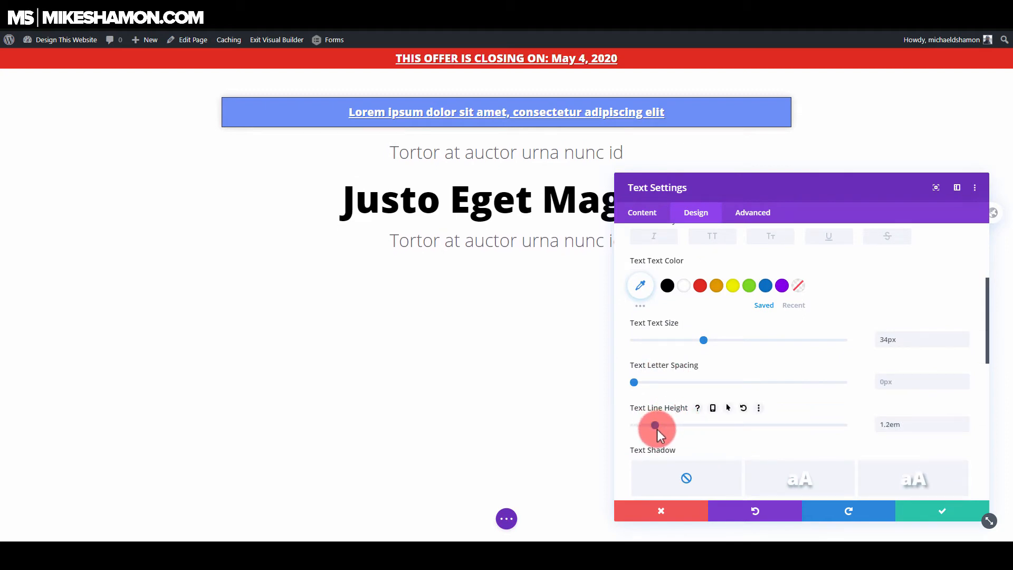
{"action": "left_click", "coordinate": [939, 515]}
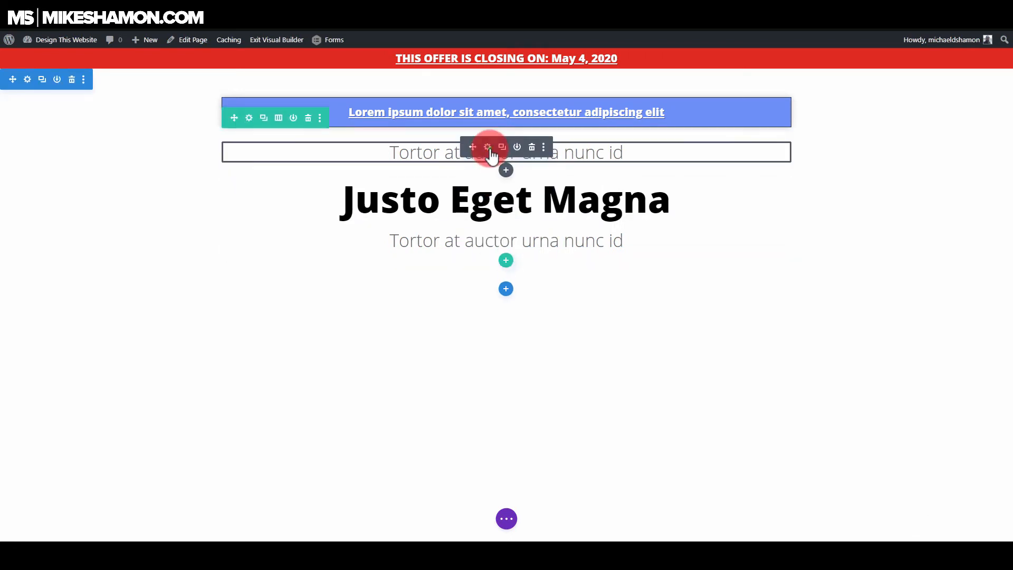
- Set the top text module's top and bottom margin and padding to 0px and save the settings
{"action": "left_click", "coordinate": [488, 147]}
{"action": "left_click", "coordinate": [697, 212]}
{"action": "left_click", "coordinate": [670, 354]}
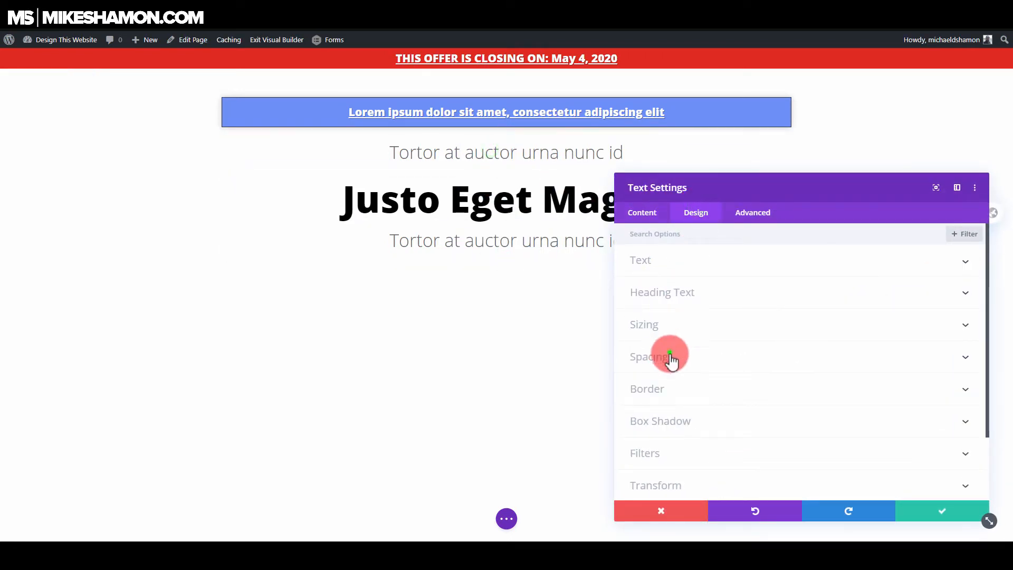
{"action": "left_click", "coordinate": [663, 277]}
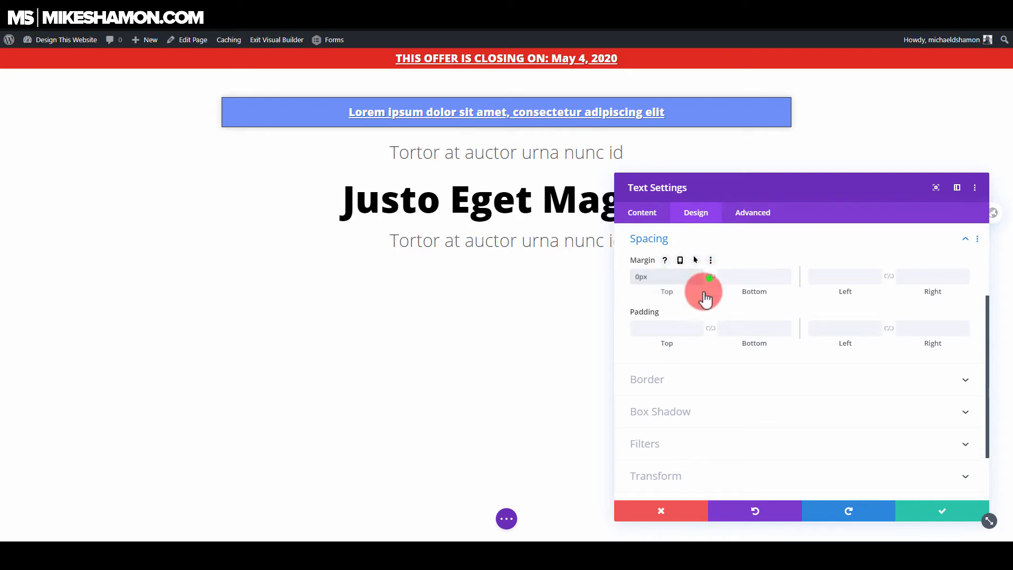
{"action": "left_click", "coordinate": [709, 278]}
{"action": "left_click", "coordinate": [656, 331]}
{"action": "type", "text": "0"}
{"action": "left_click", "coordinate": [709, 330]}
{"action": "left_click", "coordinate": [940, 514]}
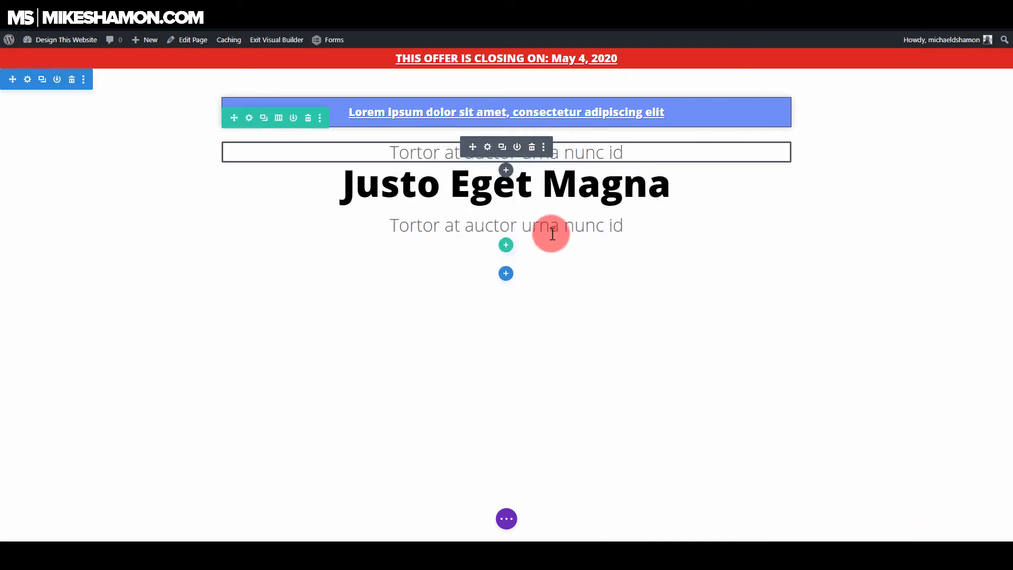
- Copy the top text module's styles onto the bottom text module
{"action": "left_click_drag", "start_coordinate": [522, 200], "coordinate": [480, 238]}
{"action": "left_click_drag", "start_coordinate": [598, 241], "coordinate": [481, 224]}
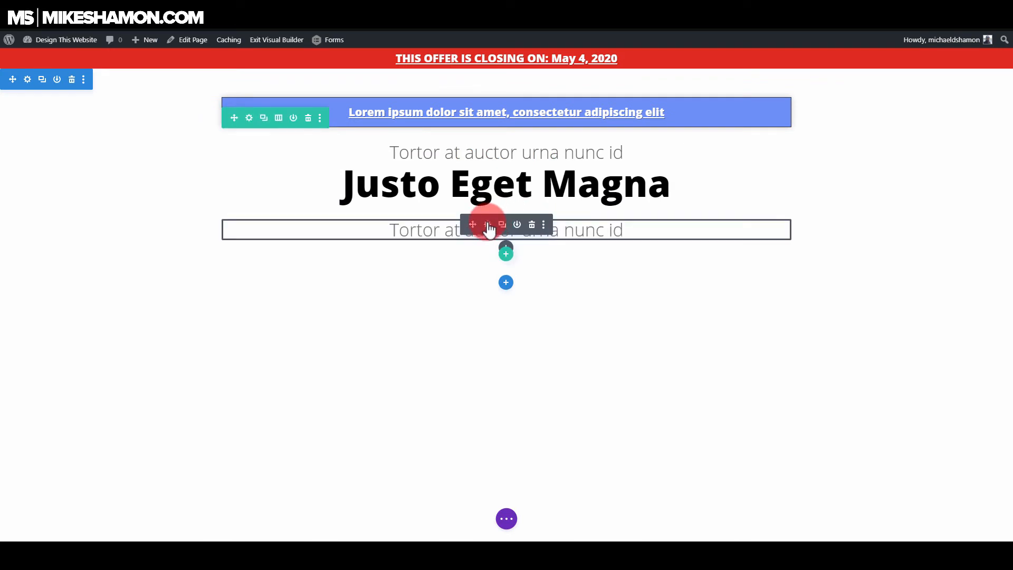
- Set the top and bottom margin and padding of the "Justo Eget Magna" module to 0px and save the settings
{"action": "left_click", "coordinate": [489, 169]}
{"action": "left_click", "coordinate": [713, 210]}
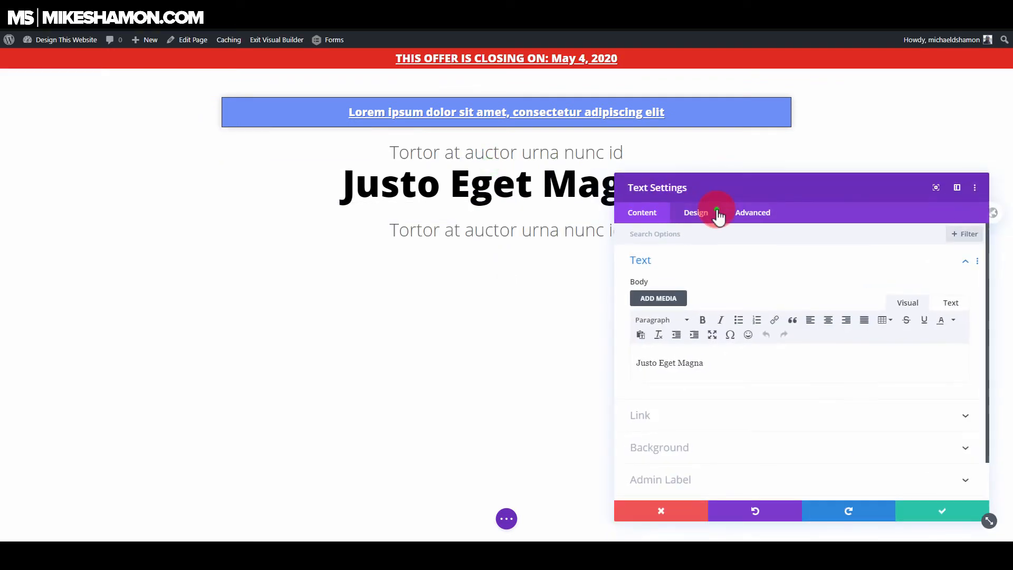
{"action": "left_click", "coordinate": [676, 354]}
{"action": "scroll", "coordinate": [773, 372], "scroll_direction": "down", "scroll_amount": 1}
{"action": "left_click", "coordinate": [685, 278]}
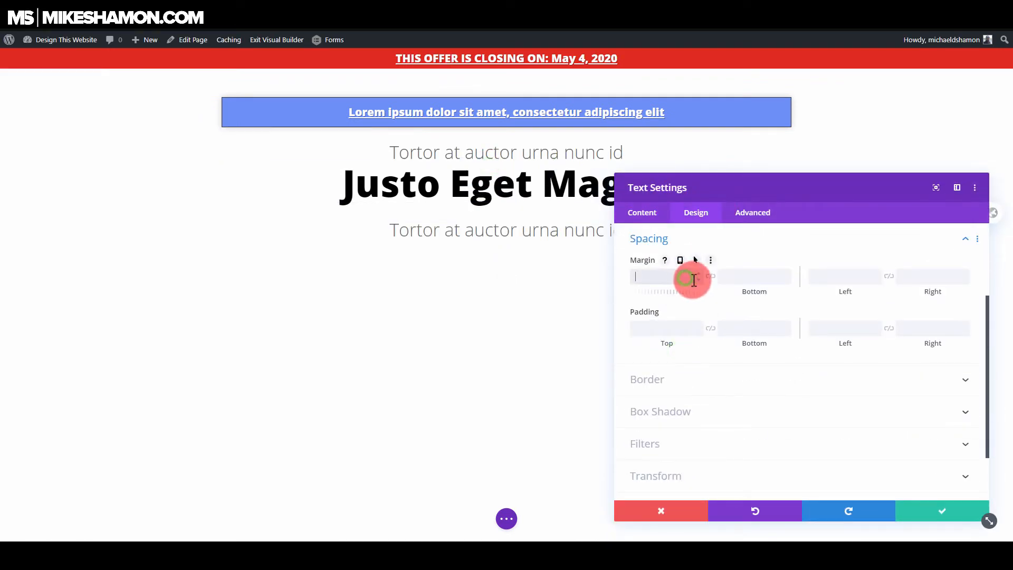
{"action": "left_click", "coordinate": [678, 326]}
{"action": "type", "text": "0"}
{"action": "left_click", "coordinate": [711, 329]}
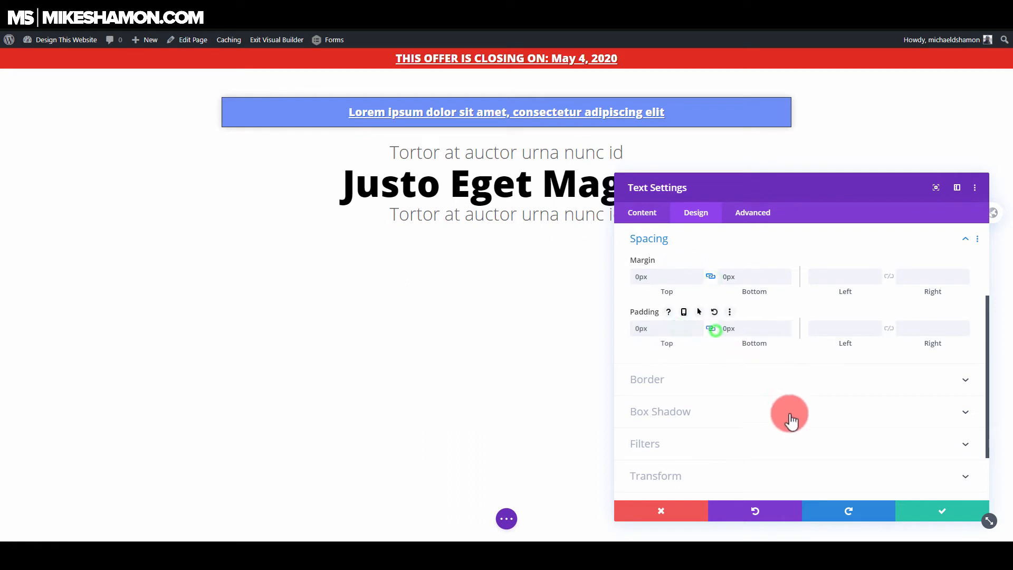
{"action": "left_click", "coordinate": [927, 511]}
- In the bottom text module, underline "urna nunc id" and style the text black at about 40px, saving the settings
{"action": "left_click", "coordinate": [491, 209]}
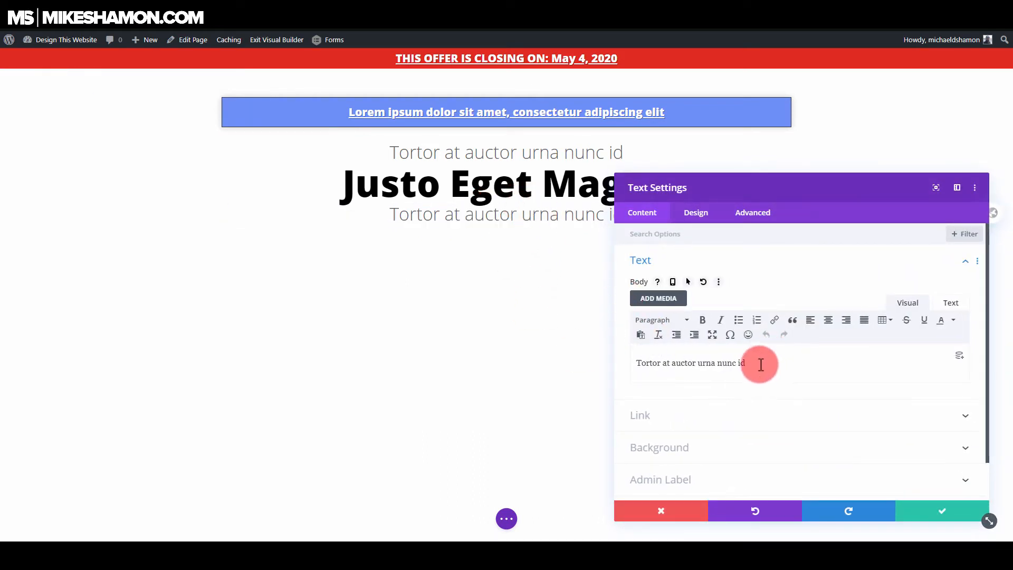
{"action": "left_click_drag", "start_coordinate": [746, 367], "coordinate": [701, 365]}
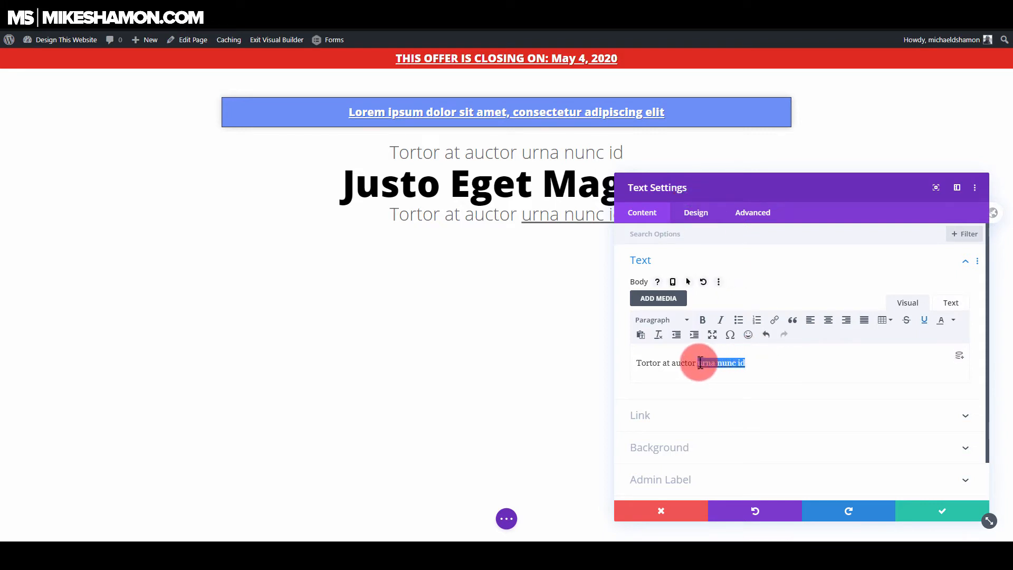
{"action": "left_click", "coordinate": [696, 215]}
{"action": "left_click", "coordinate": [664, 266]}
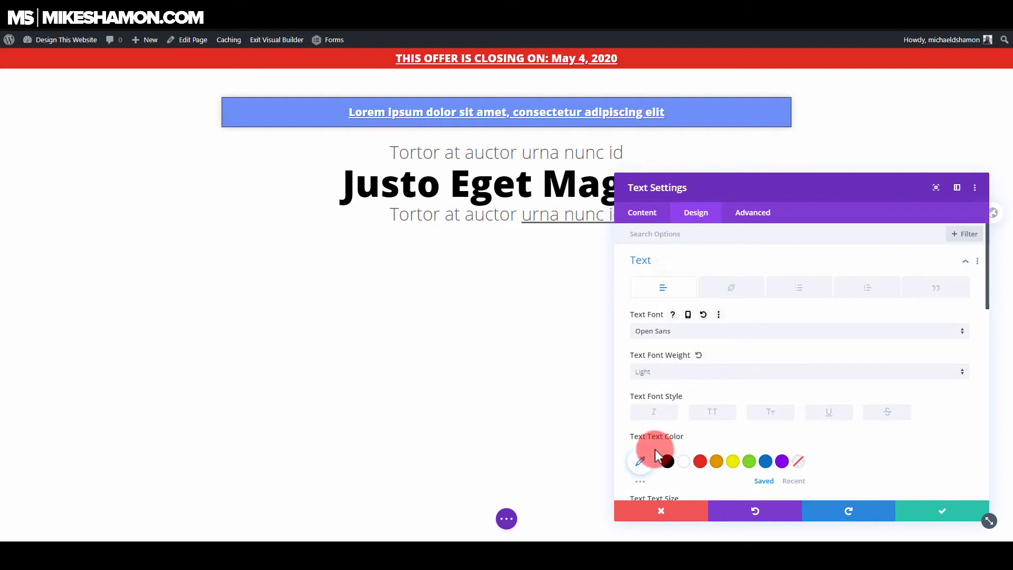
{"action": "left_click", "coordinate": [667, 461]}
{"action": "scroll", "coordinate": [718, 431], "scroll_direction": "down", "scroll_amount": 2}
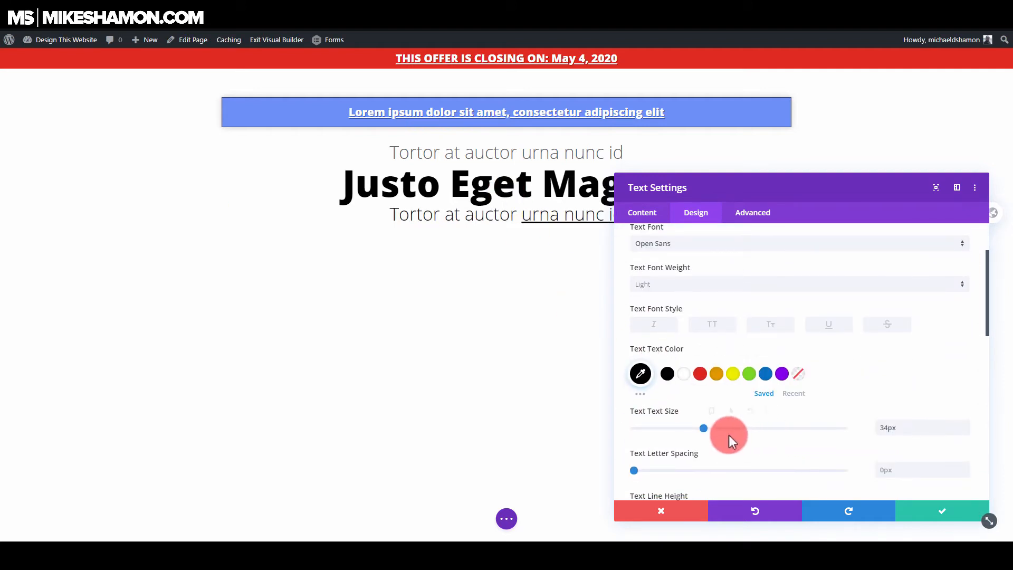
{"action": "left_click_drag", "start_coordinate": [704, 429], "coordinate": [717, 429]}
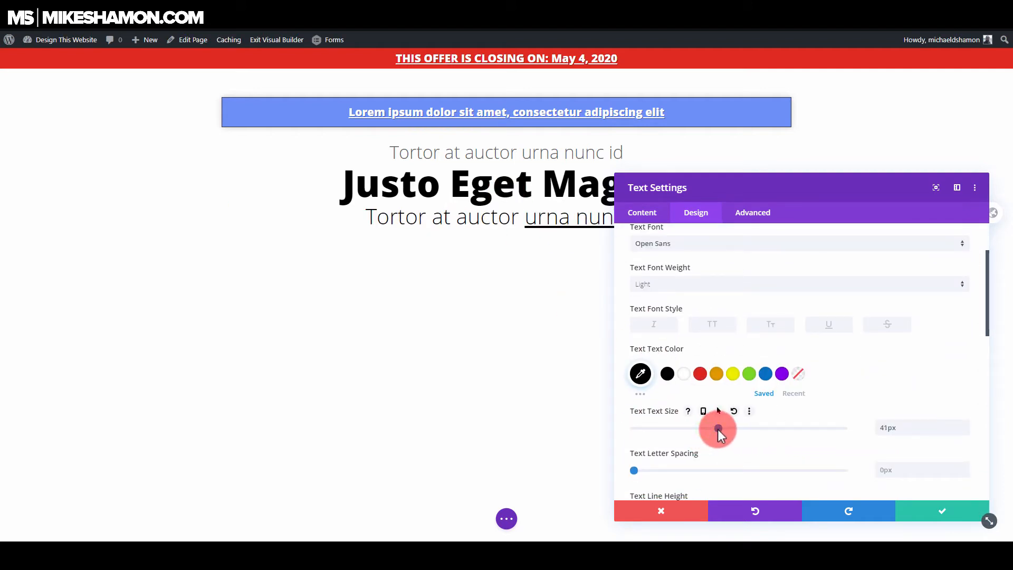
{"action": "left_click", "coordinate": [964, 518]}
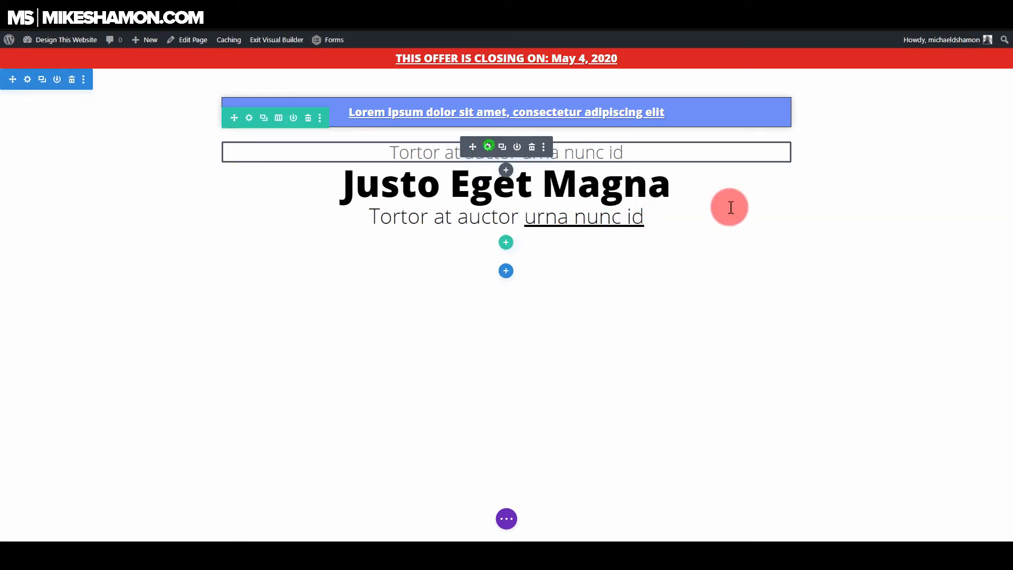
- Copy the bottom text module's styles and paste them onto the top text module
{"action": "left_click", "coordinate": [730, 207]}
{"action": "left_click", "coordinate": [665, 511]}
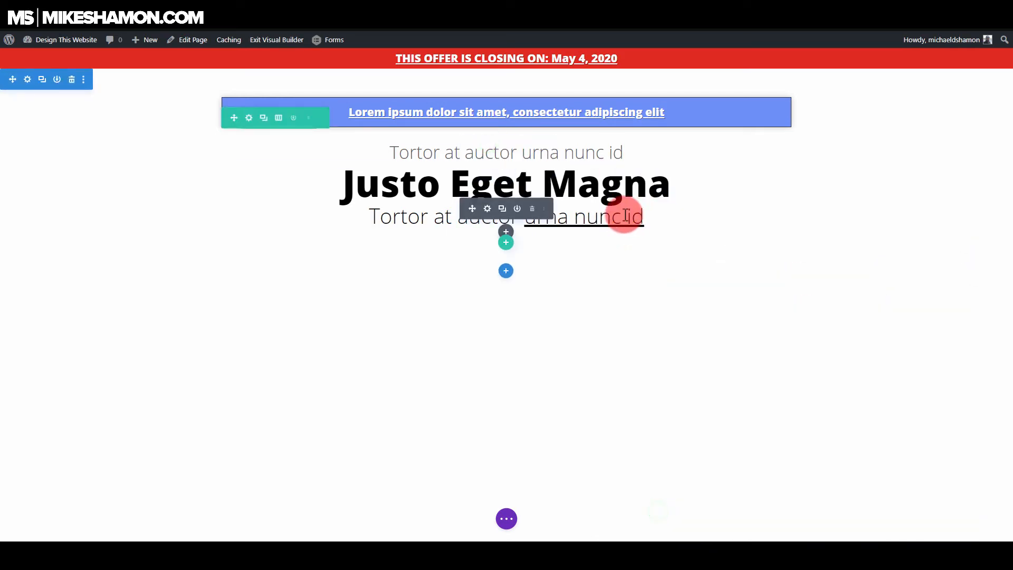
{"action": "left_click", "coordinate": [542, 208]}
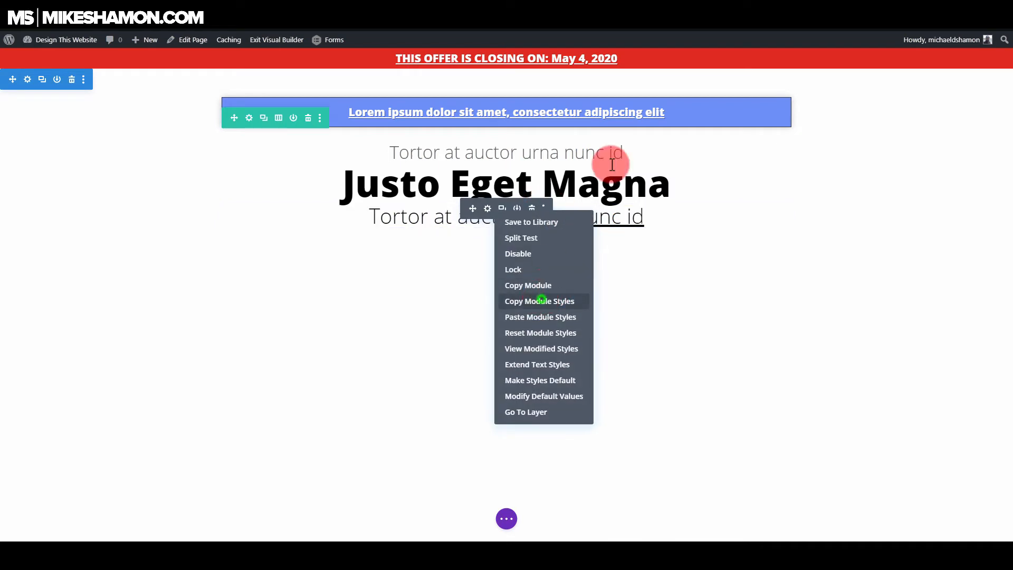
{"action": "left_click", "coordinate": [542, 145]}
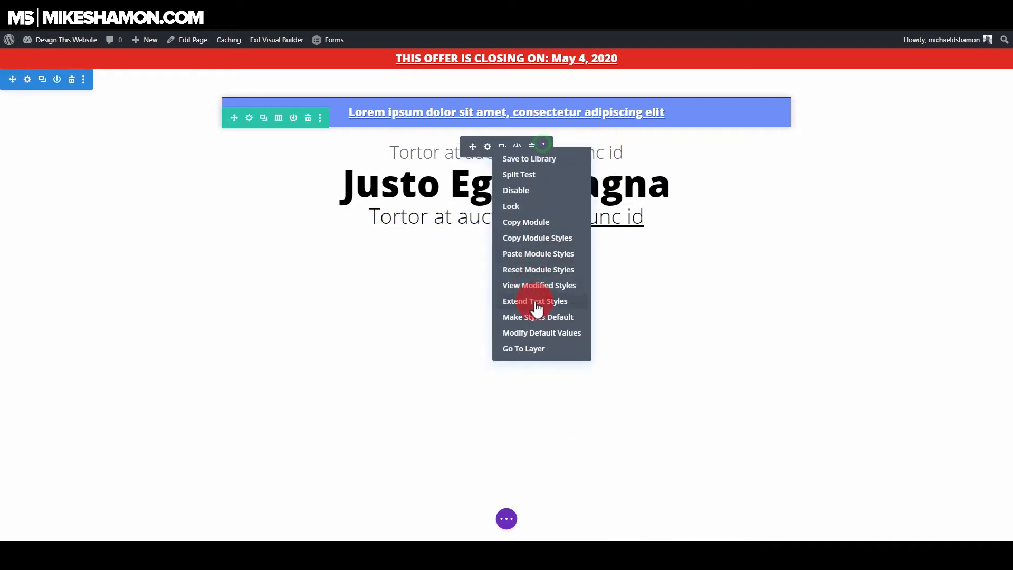
{"action": "left_click", "coordinate": [532, 258]}
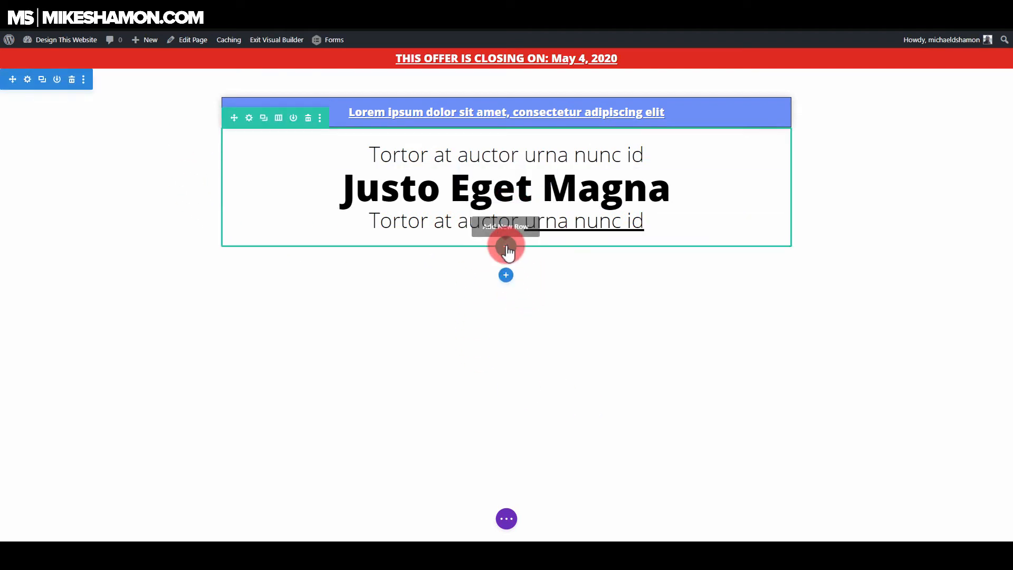
- Add a two-column row below the headline texts and insert an Image module with the product bundle picture in its first column
{"action": "left_click", "coordinate": [506, 247]}
{"action": "left_click", "coordinate": [520, 333]}
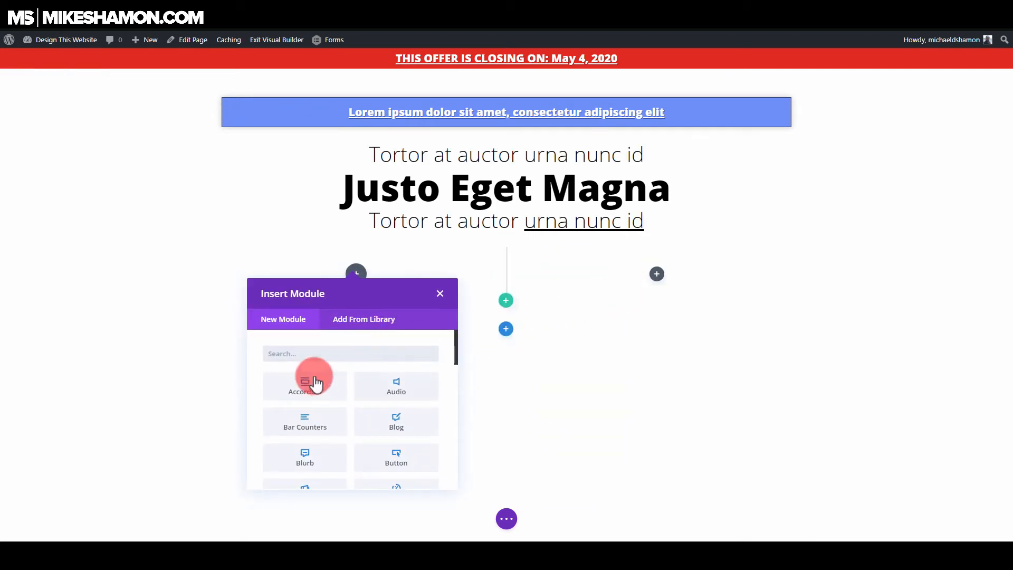
{"action": "left_click", "coordinate": [331, 355]}
{"action": "type", "text": "im"}
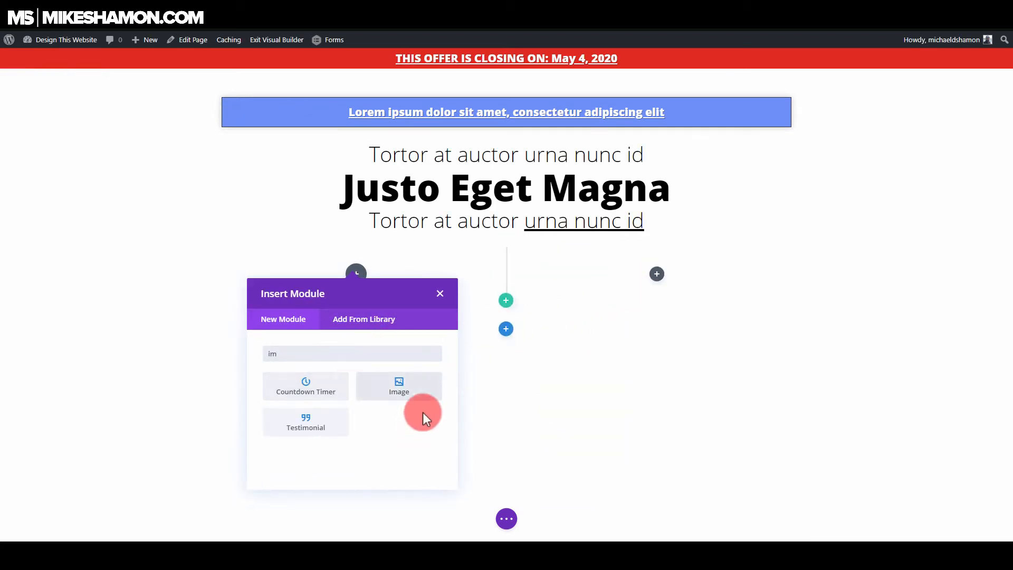
{"action": "left_click", "coordinate": [410, 388]}
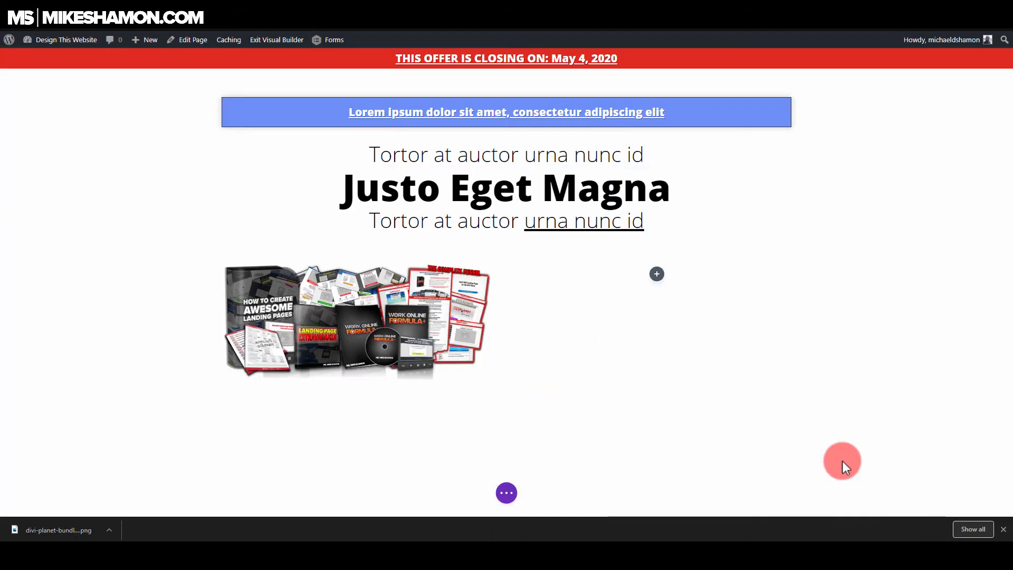
{"action": "left_click", "coordinate": [357, 363]}
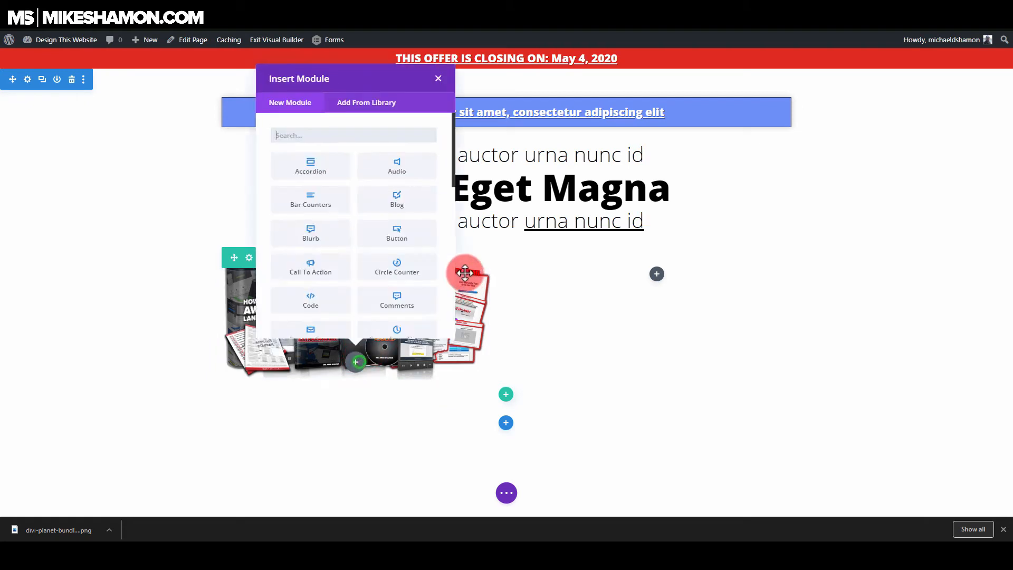
{"action": "left_click", "coordinate": [351, 136]}
{"action": "left_click", "coordinate": [443, 80]}
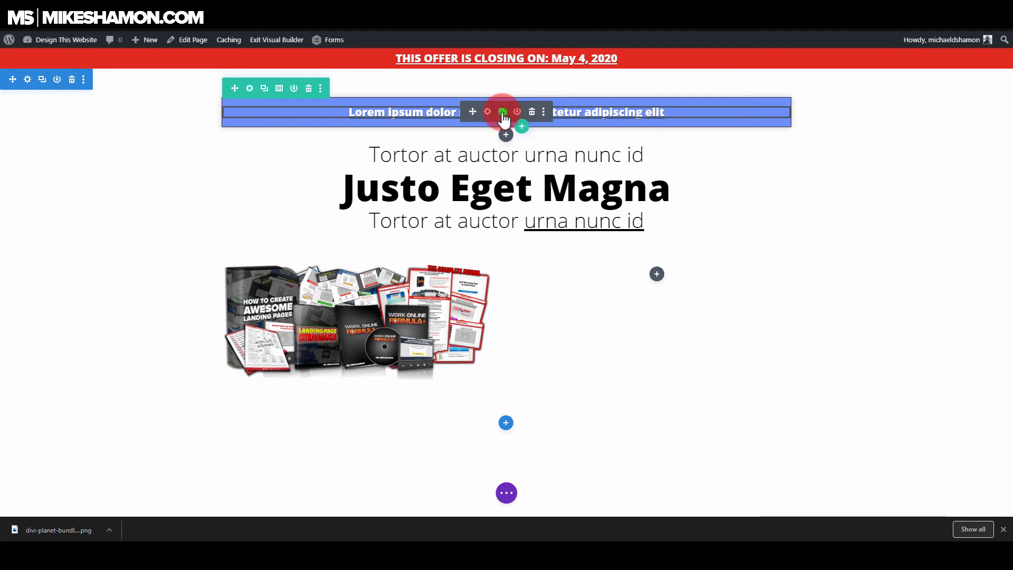
- Duplicate the blue row's "Lorem ipsum dolor sit amet" text module and move the copy above the product bundle image
{"action": "left_click", "coordinate": [502, 112]}
{"action": "left_click_drag", "start_coordinate": [475, 139], "coordinate": [344, 270]}
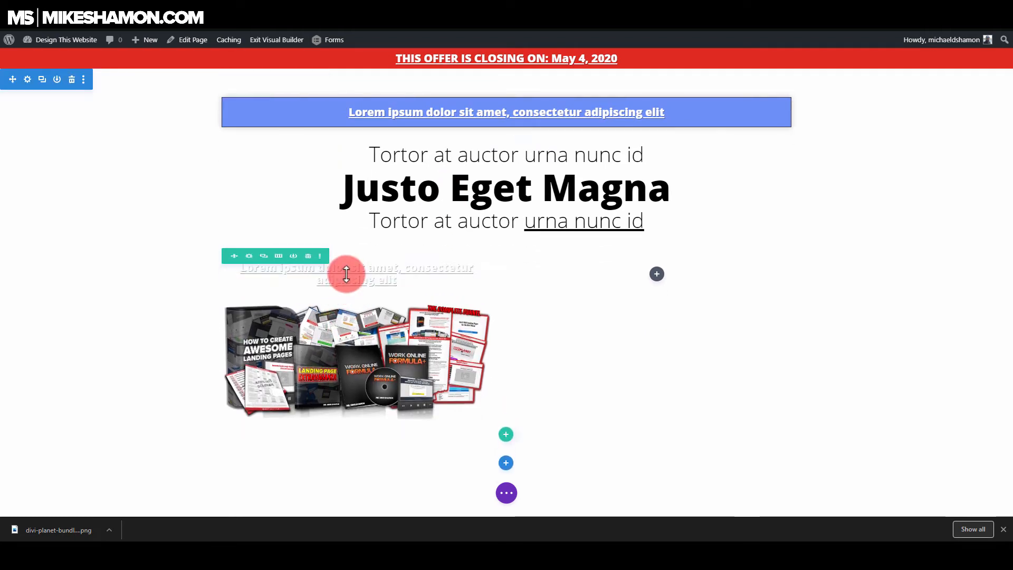
- Remove the underline from the text module above the product image and set its text color to black
{"action": "left_click", "coordinate": [337, 266]}
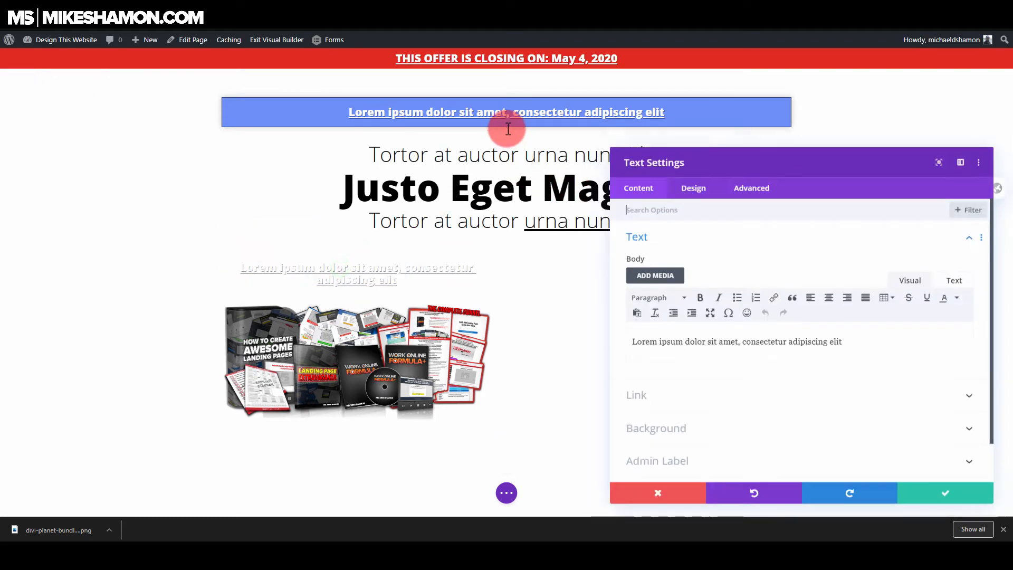
{"action": "left_click", "coordinate": [697, 193]}
{"action": "left_click", "coordinate": [679, 241]}
{"action": "left_click_drag", "start_coordinate": [739, 174], "coordinate": [659, 138]}
{"action": "scroll", "coordinate": [607, 385], "scroll_direction": "down", "scroll_amount": 2}
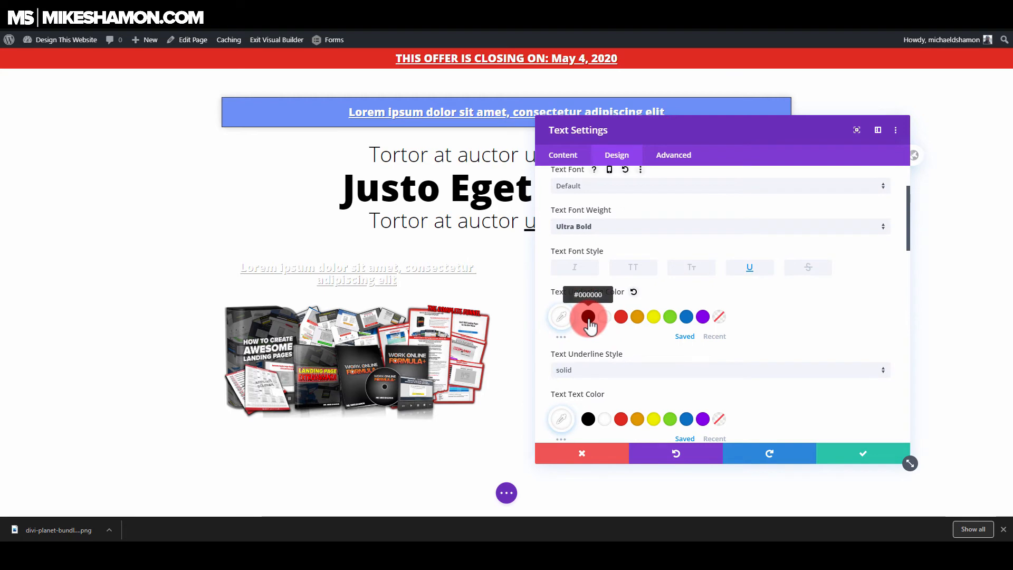
{"action": "left_click", "coordinate": [749, 266]}
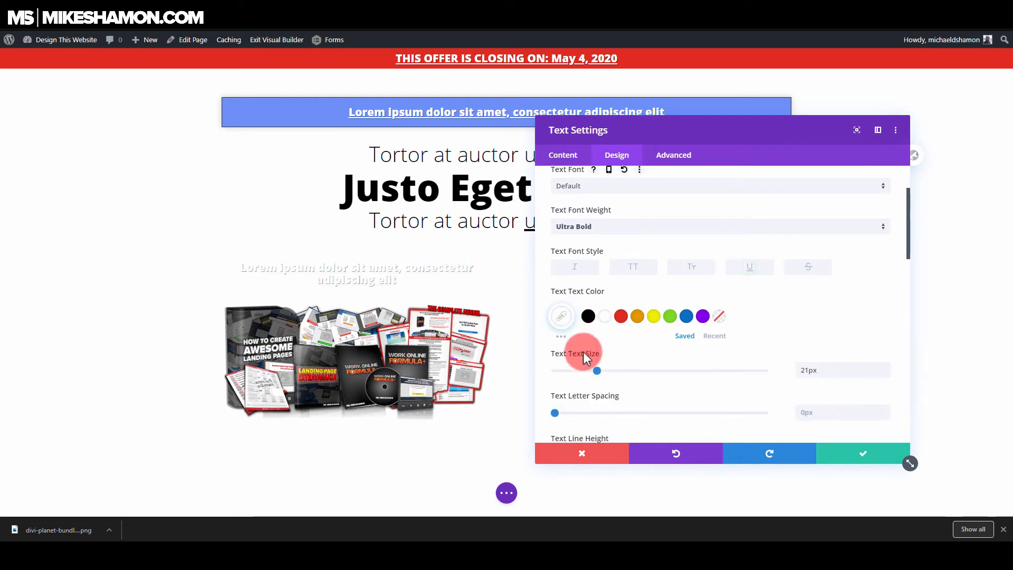
{"action": "left_click", "coordinate": [589, 316]}
- Set that text module's font weight to Regular and remove its text shadow
{"action": "left_click", "coordinate": [591, 227]}
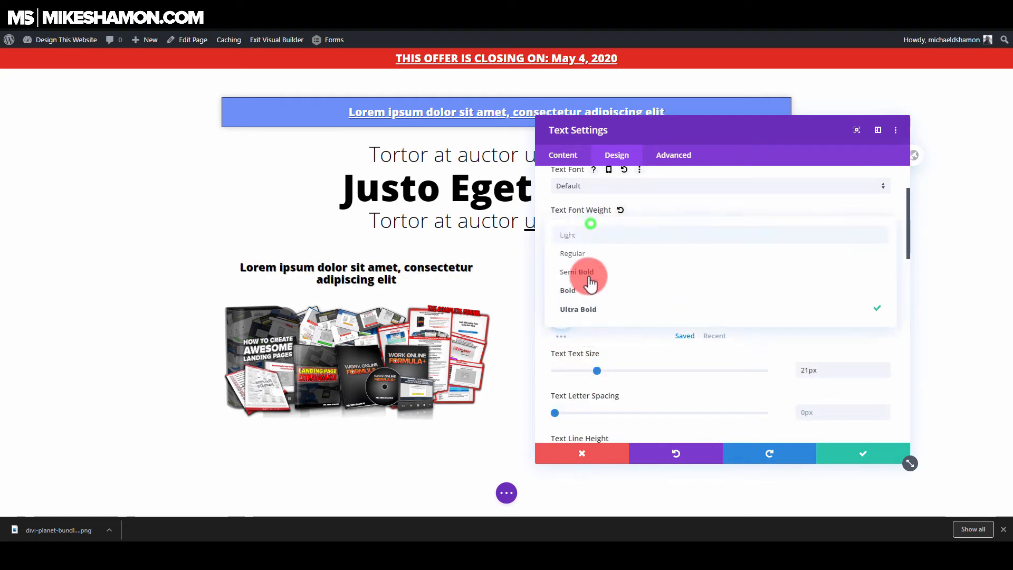
{"action": "left_click", "coordinate": [588, 290]}
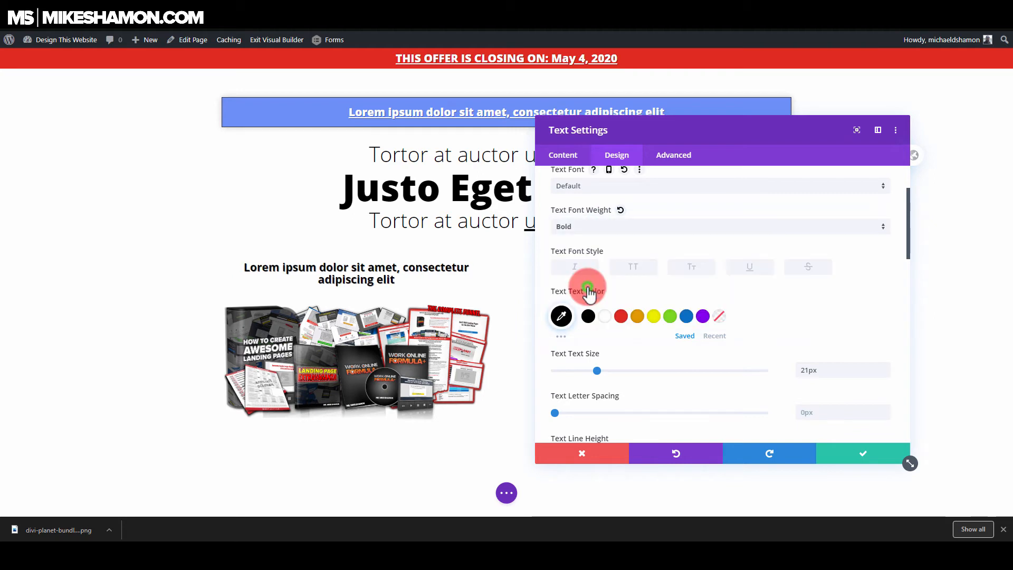
{"action": "left_click", "coordinate": [594, 238]}
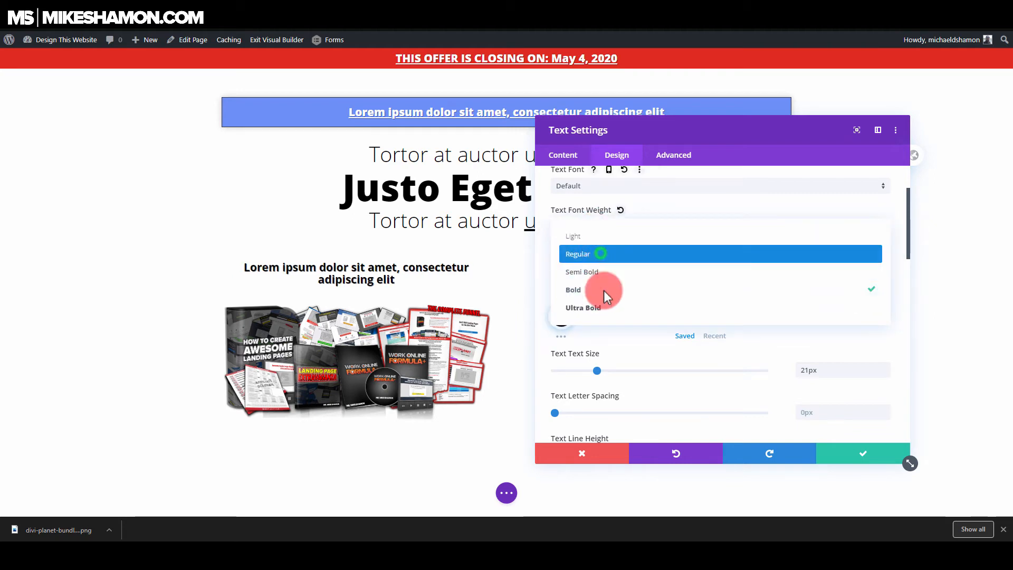
{"action": "left_click", "coordinate": [600, 253]}
{"action": "scroll", "coordinate": [686, 349], "scroll_direction": "down", "scroll_amount": 5}
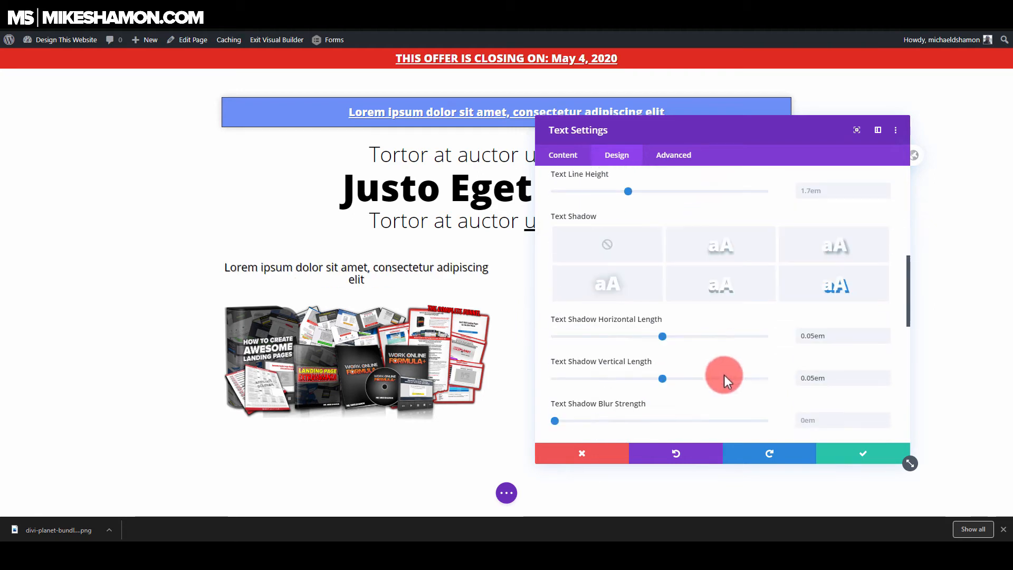
{"action": "left_click", "coordinate": [606, 245]}
- Add "SPOTS LIMITED:" before the module's body text and make that phrase bold and underlined
{"action": "scroll", "coordinate": [645, 348], "scroll_direction": "up", "scroll_amount": 5}
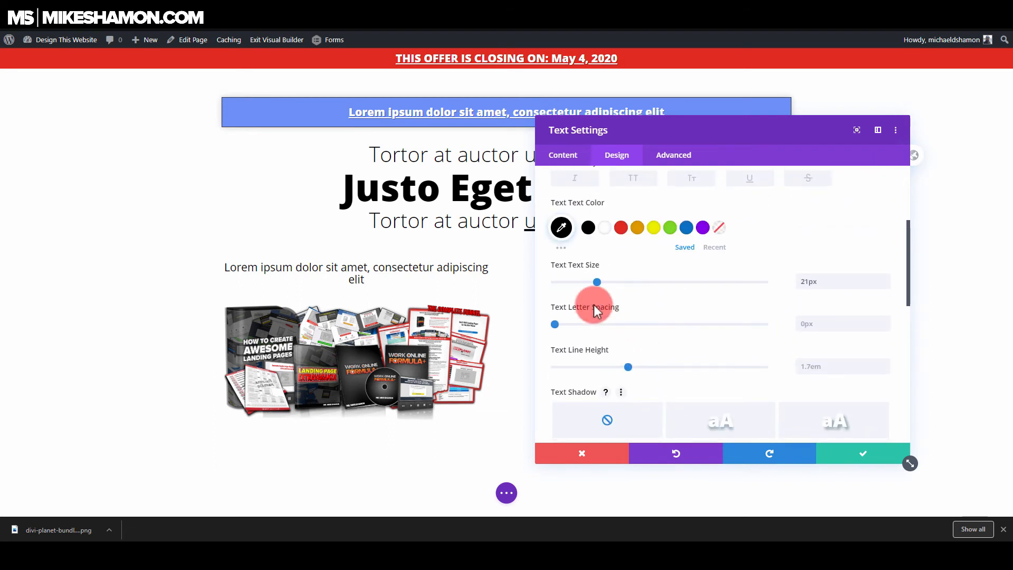
{"action": "scroll", "coordinate": [580, 242], "scroll_direction": "up", "scroll_amount": 2}
{"action": "left_click", "coordinate": [555, 153]}
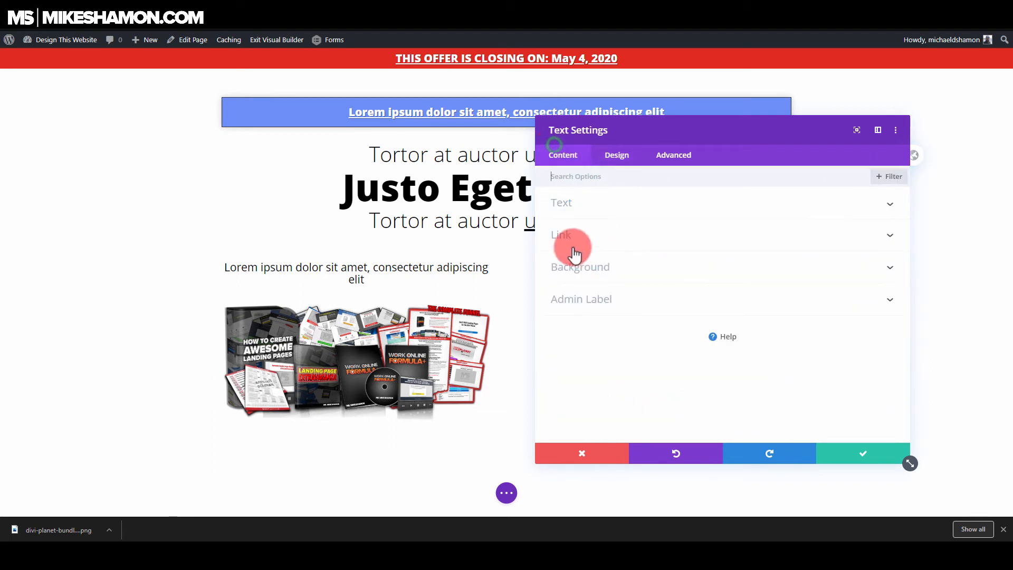
{"action": "left_click", "coordinate": [561, 203]}
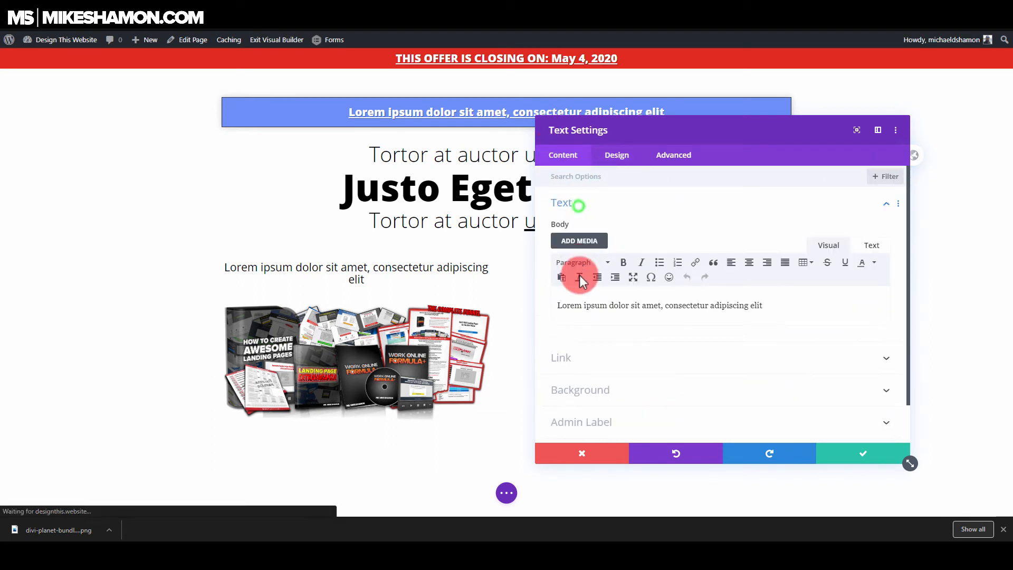
{"action": "left_click", "coordinate": [556, 309]}
{"action": "type", "text": "SPOTS LIMITED:"}
{"action": "left_click_drag", "start_coordinate": [627, 306], "coordinate": [583, 303]}
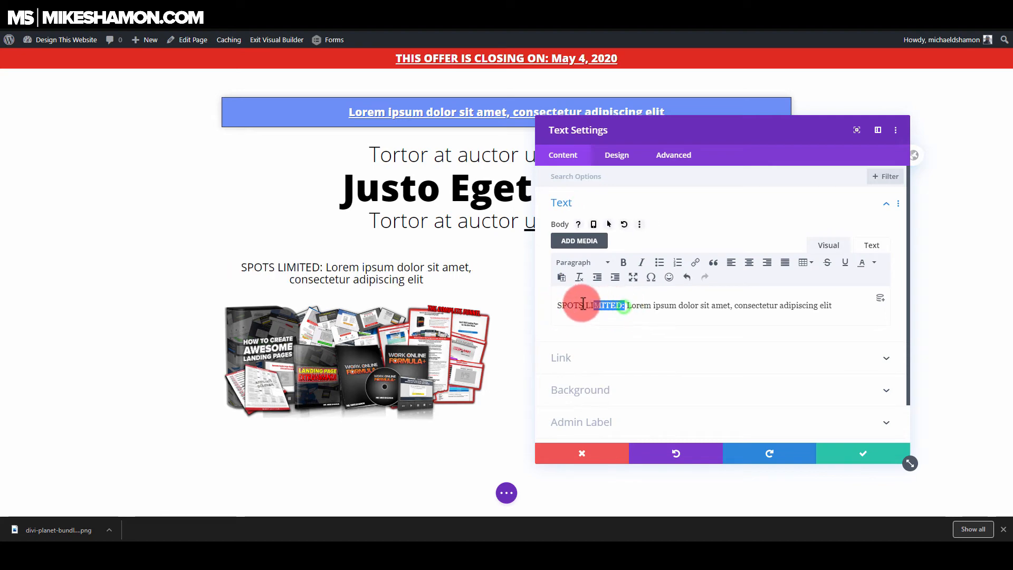
{"action": "key", "text": "ctrl+b"}
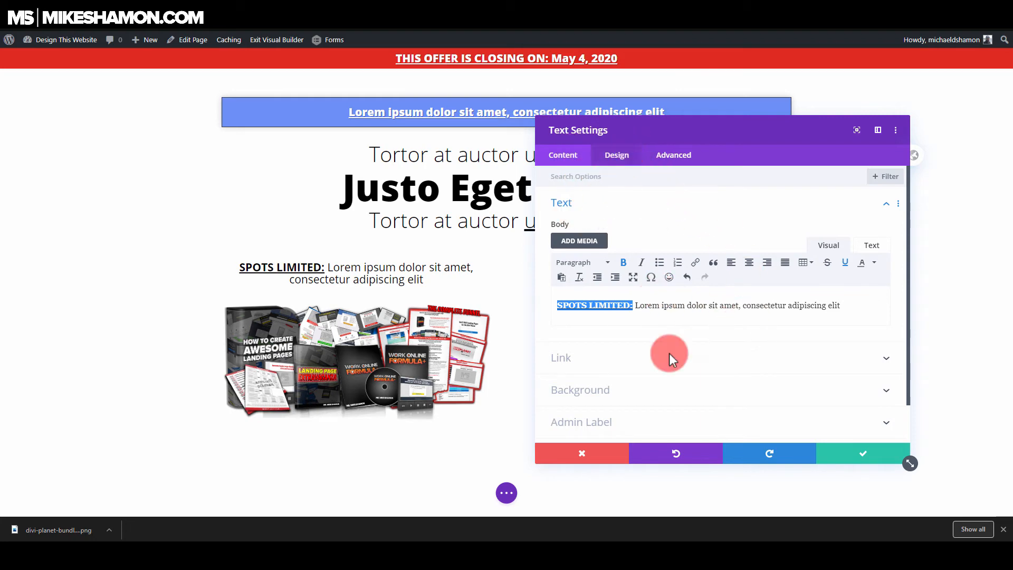
- Set the module's text line height to 1.2em, keep the text size at 21px, and save the settings
{"action": "left_click", "coordinate": [620, 157]}
{"action": "left_click", "coordinate": [596, 211]}
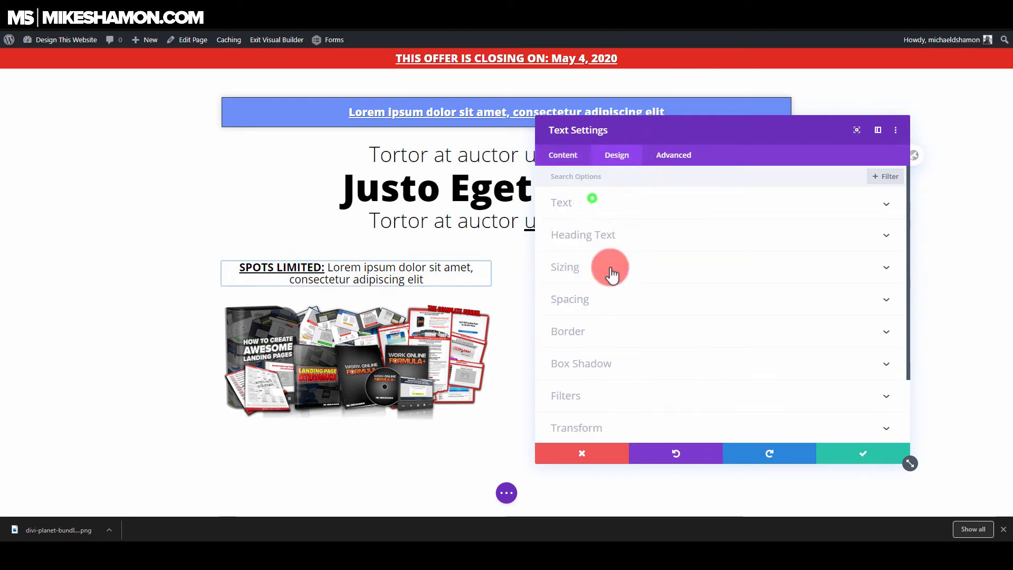
{"action": "scroll", "coordinate": [622, 350], "scroll_direction": "down", "scroll_amount": 1}
{"action": "left_click_drag", "start_coordinate": [625, 367], "coordinate": [574, 367]}
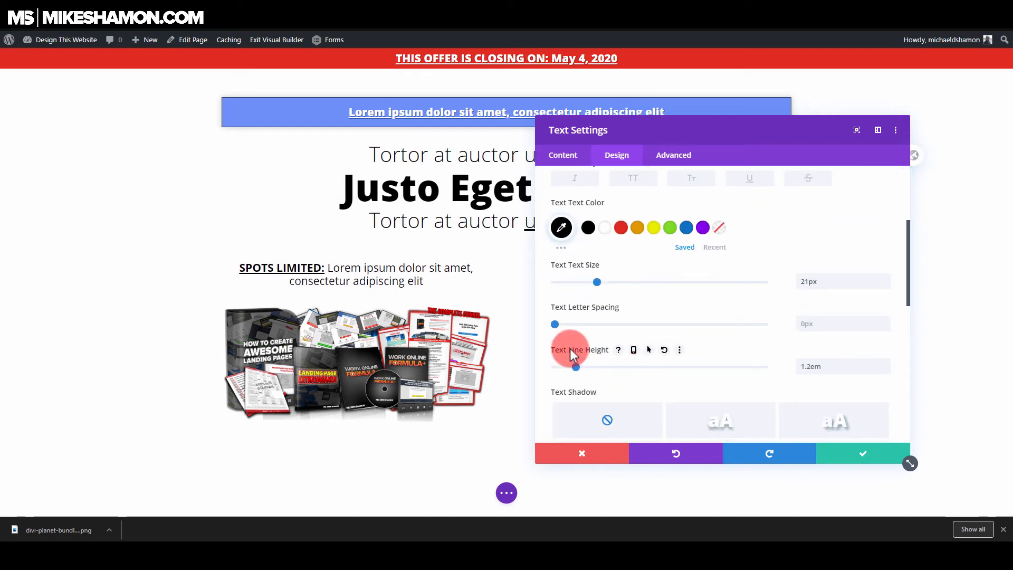
{"action": "left_click_drag", "start_coordinate": [598, 282], "coordinate": [598, 281]}
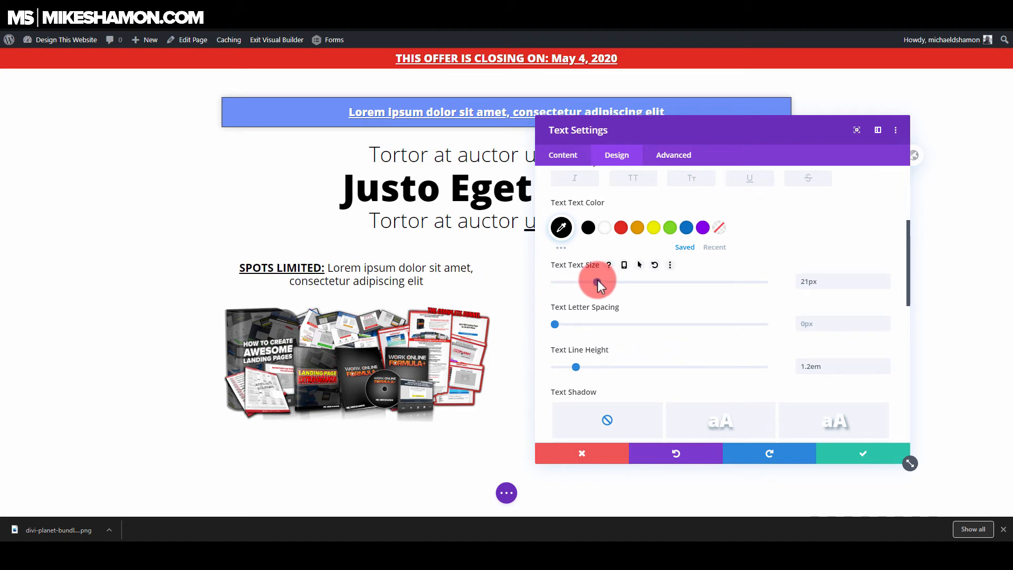
{"action": "left_click", "coordinate": [861, 448]}
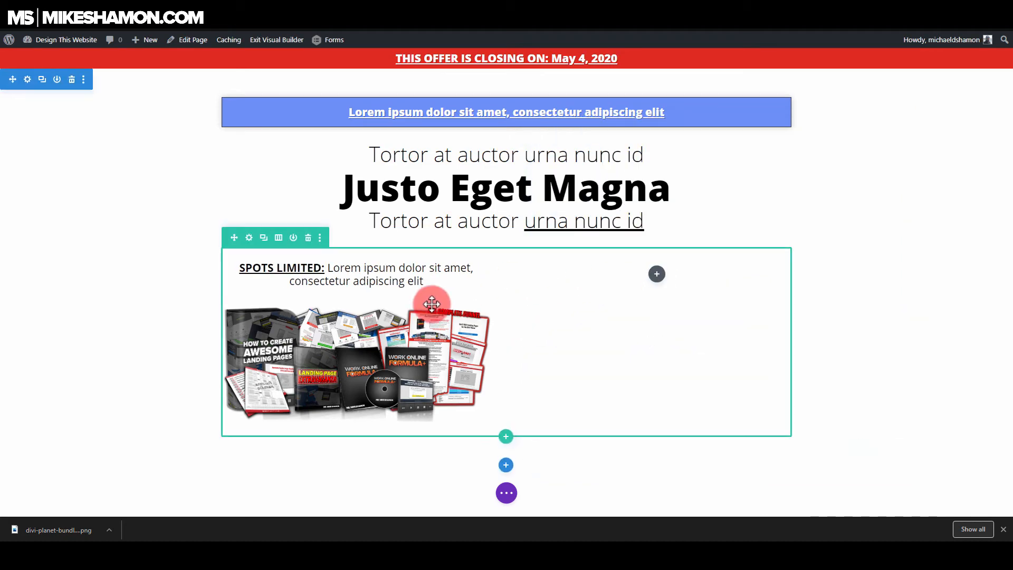
- Insert an Email Optin module in the row's second column and move its settings window clear of the form
{"action": "left_click", "coordinate": [654, 272]}
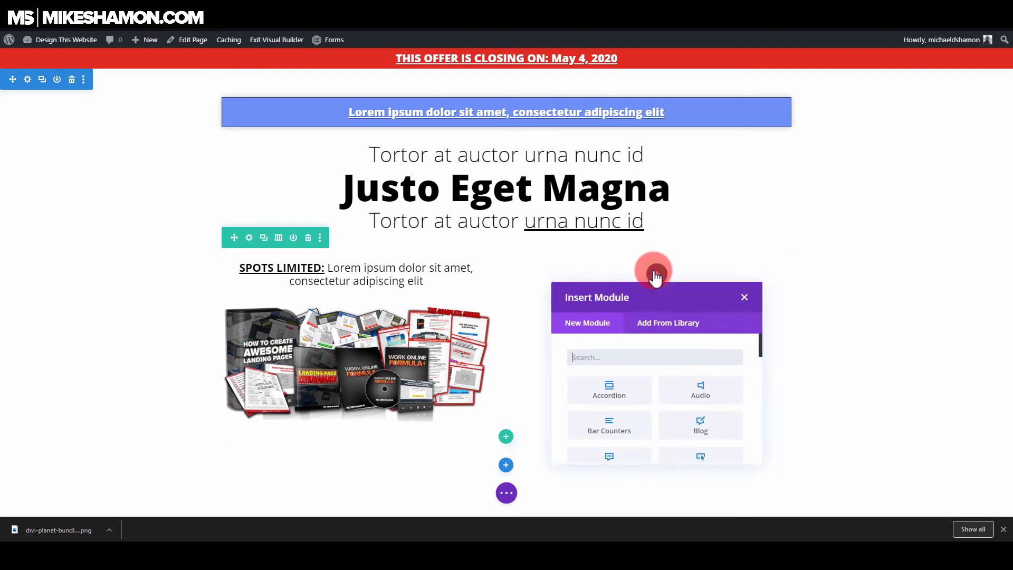
{"action": "left_click", "coordinate": [637, 359]}
{"action": "type", "text": "optin"}
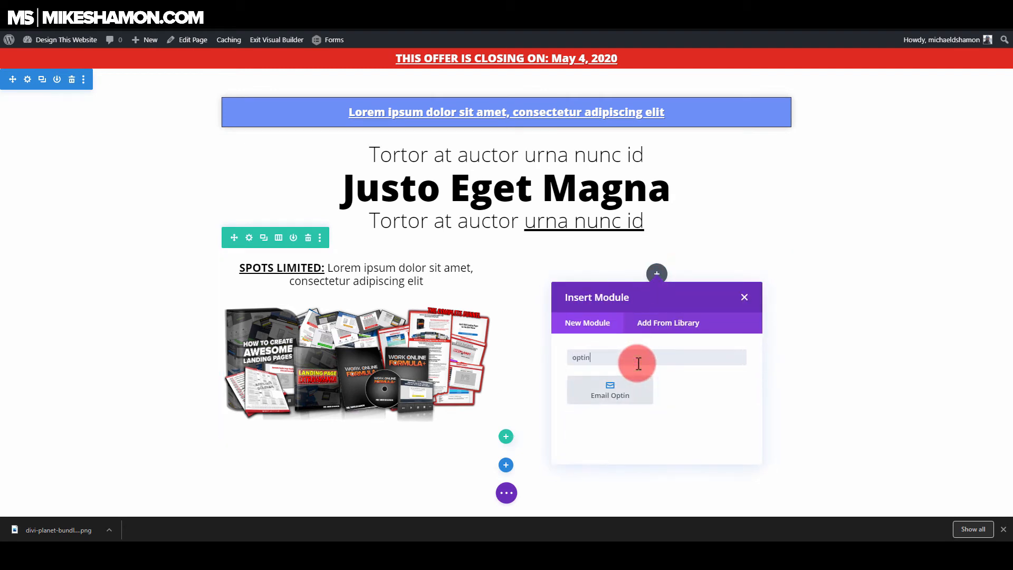
{"action": "left_click", "coordinate": [637, 394]}
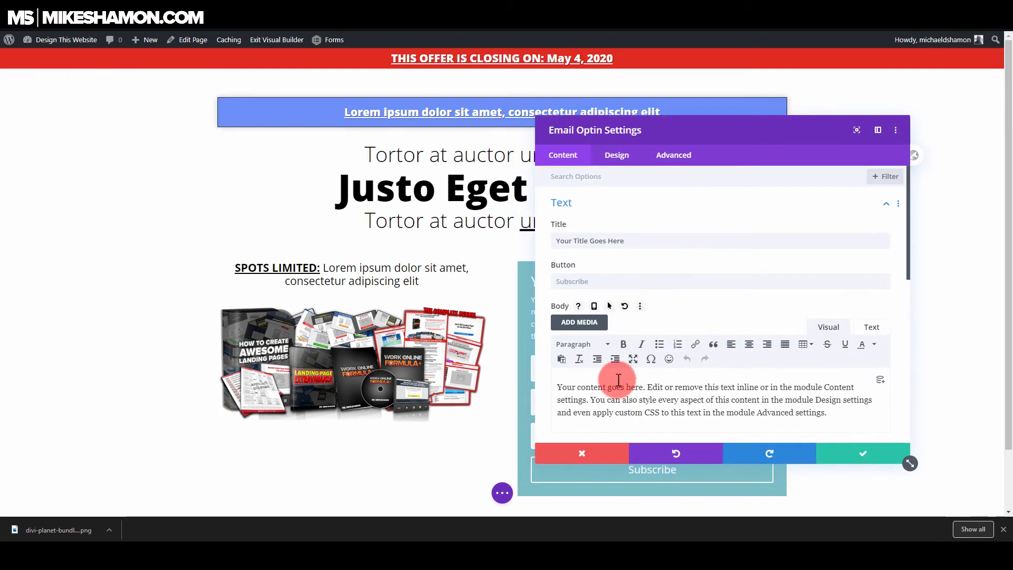
{"action": "triple_click", "coordinate": [842, 410]}
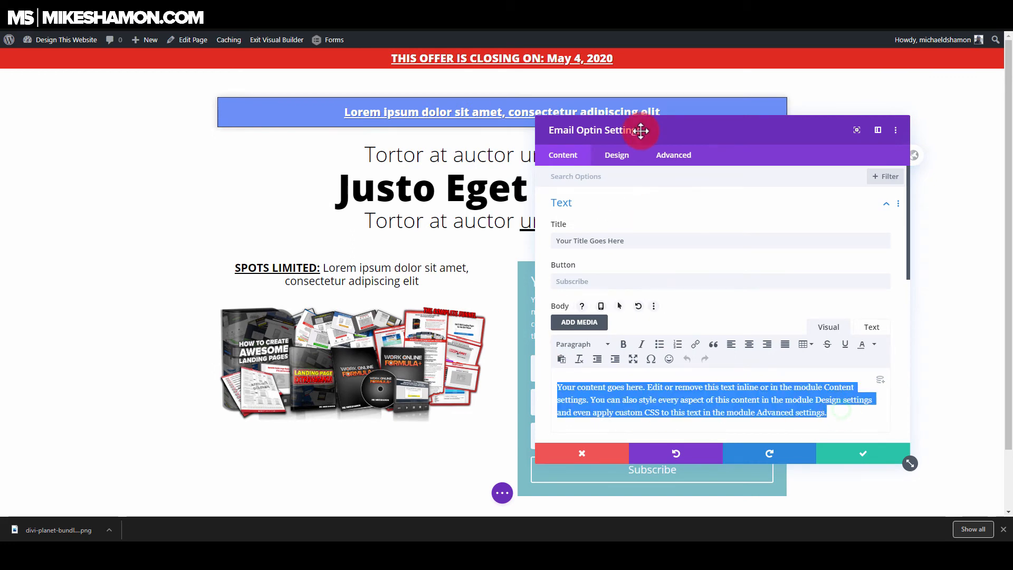
{"action": "left_click_drag", "start_coordinate": [640, 131], "coordinate": [191, 153]}
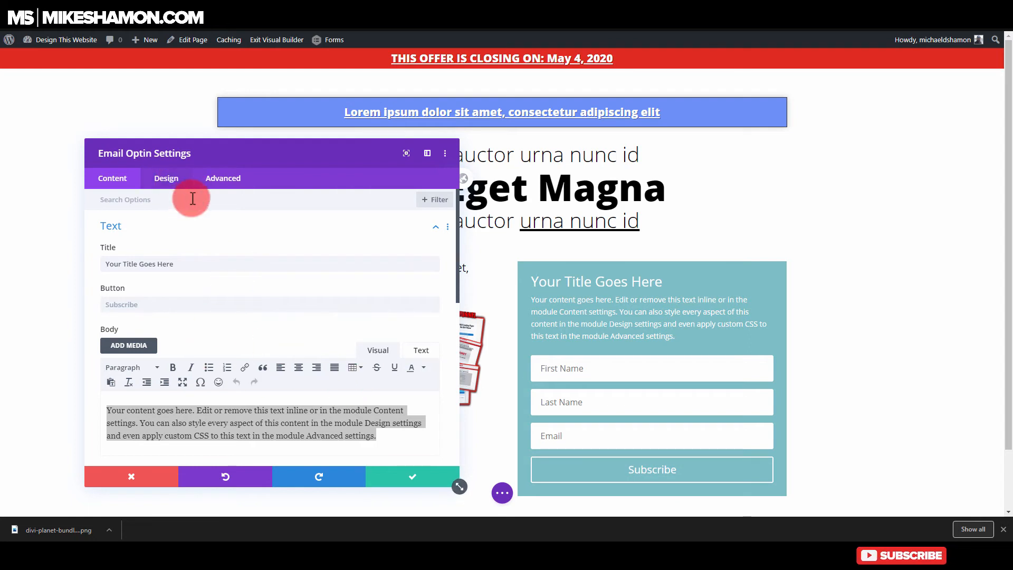
- Style the optin form's title as black, centered, Ultra Bold text
{"action": "left_click", "coordinate": [164, 179]}
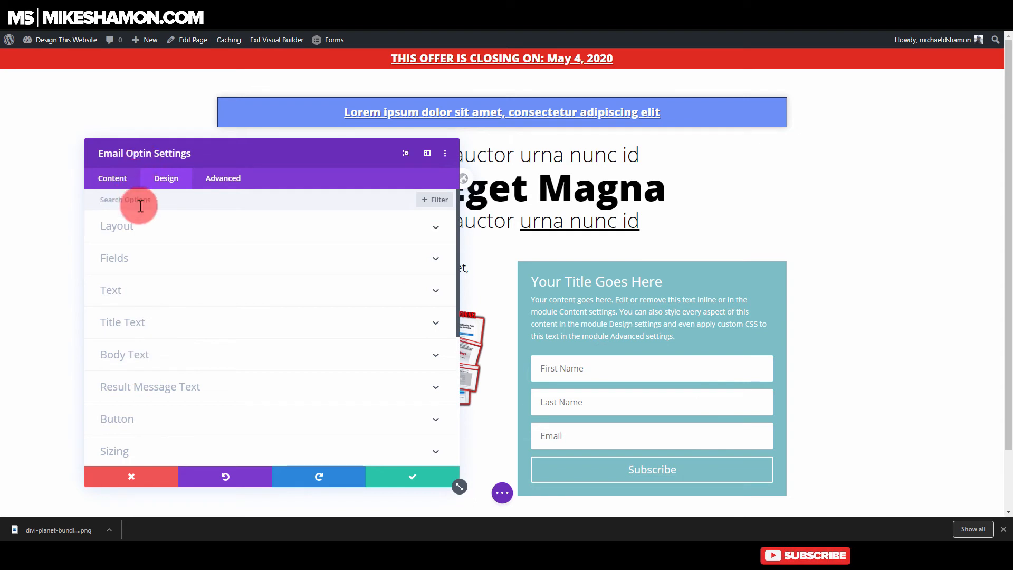
{"action": "left_click", "coordinate": [530, 276]}
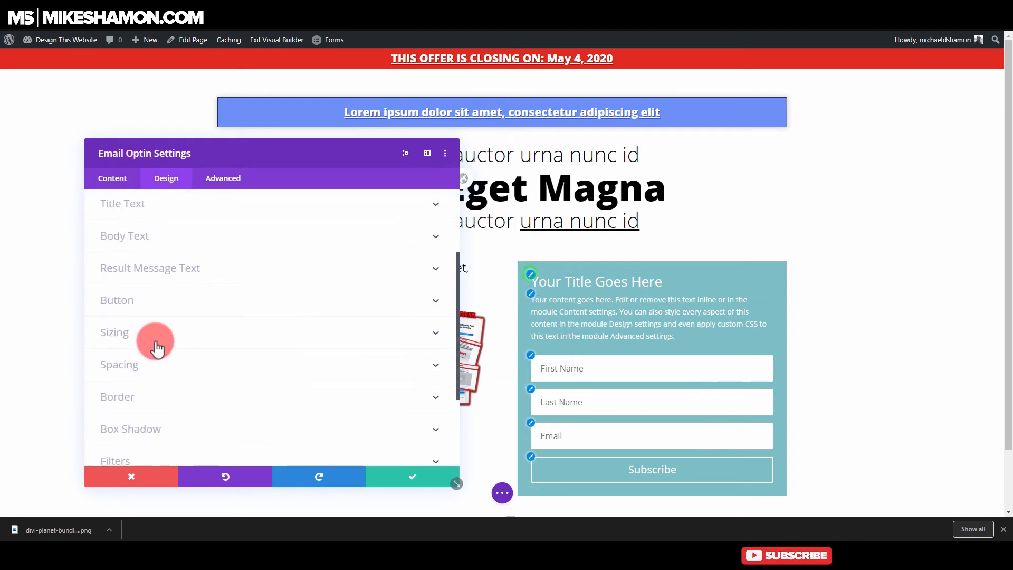
{"action": "scroll", "coordinate": [174, 368], "scroll_direction": "down", "scroll_amount": 2}
{"action": "left_click", "coordinate": [137, 367]}
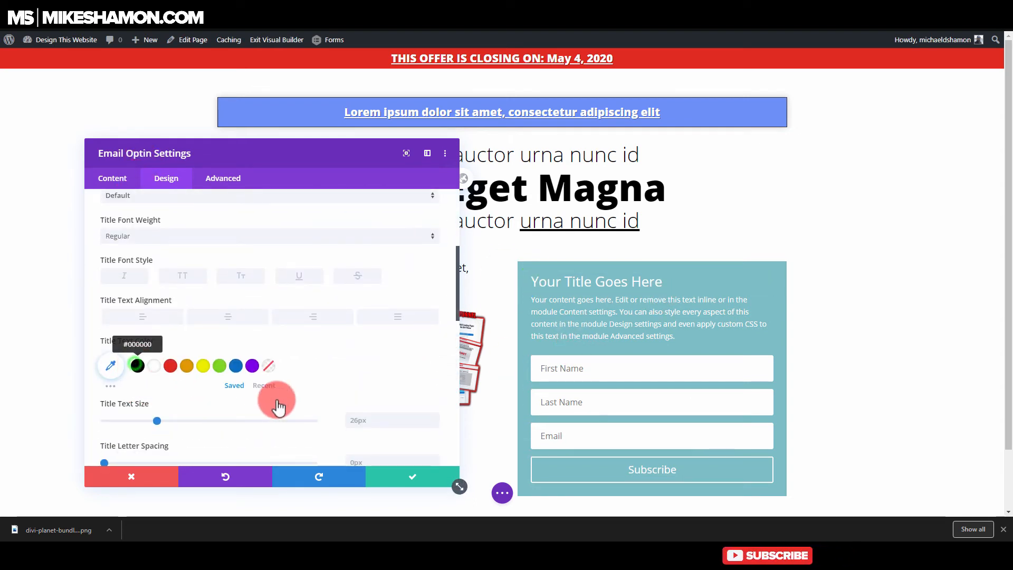
{"action": "left_click", "coordinate": [232, 320]}
{"action": "scroll", "coordinate": [156, 407], "scroll_direction": "down", "scroll_amount": 2}
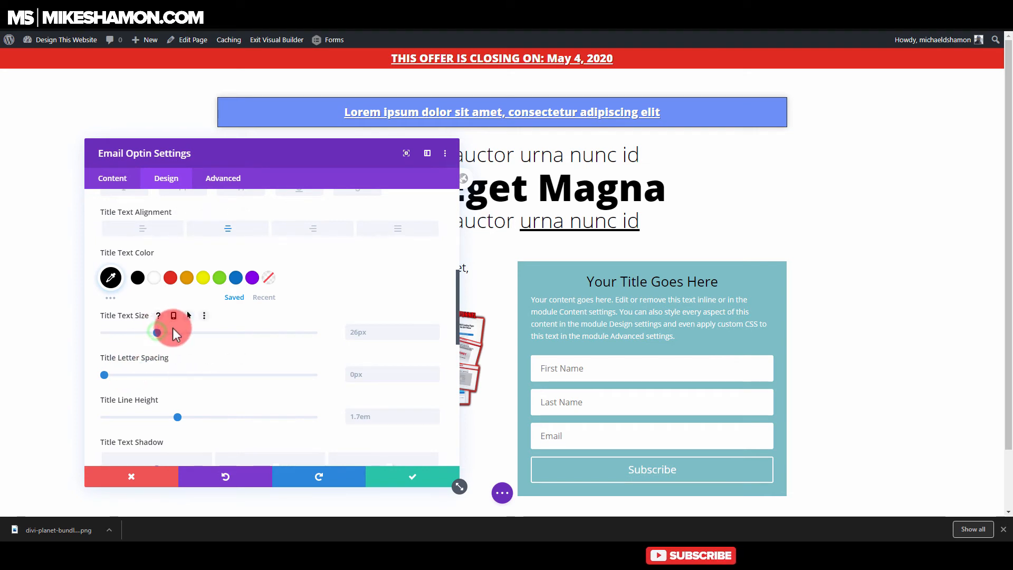
{"action": "scroll", "coordinate": [158, 273], "scroll_direction": "up", "scroll_amount": 2}
{"action": "left_click", "coordinate": [127, 315]}
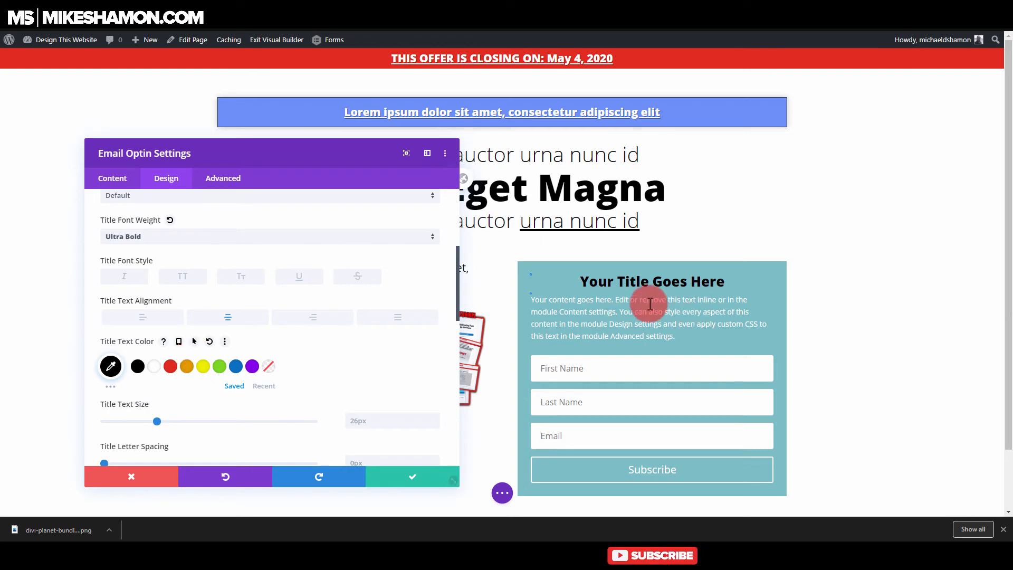
- Set the optin title to "Enter Your Name & Email" and the button text to "YES! Get ME The Course"
{"action": "left_click", "coordinate": [113, 178]}
{"action": "left_click", "coordinate": [136, 227]}
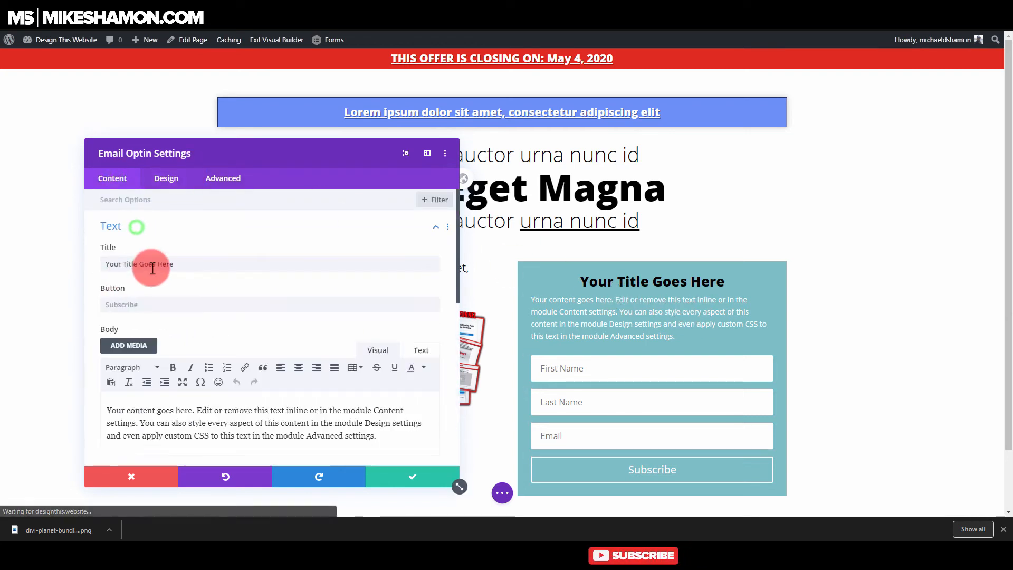
{"action": "left_click", "coordinate": [198, 266]}
{"action": "type", "text": "Enter Your Name & Email"}
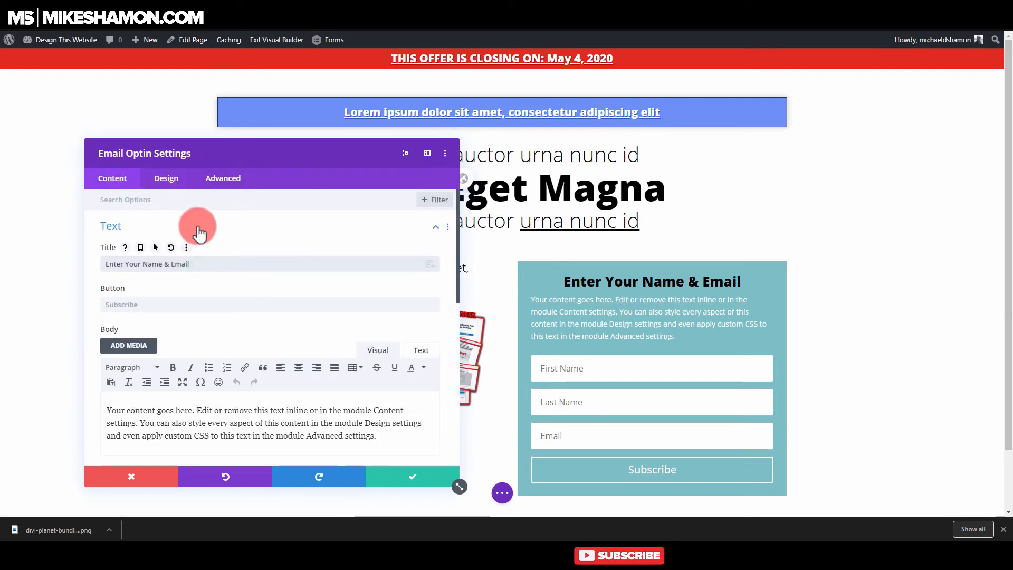
{"action": "left_click", "coordinate": [199, 307]}
{"action": "type", "text": "YES! Get ME The Course"}
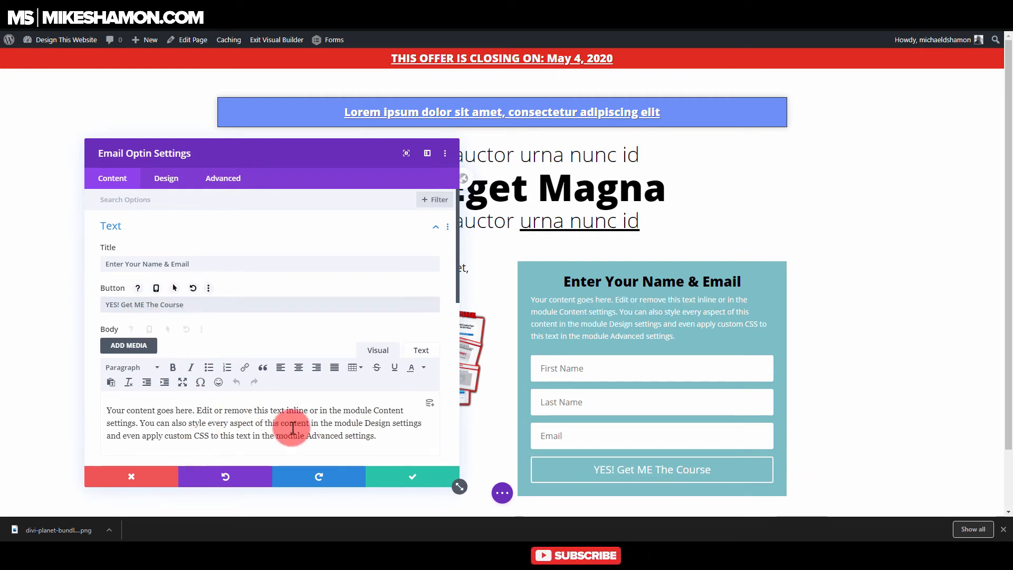
- Replace the optin body text with "Dolor sed viverra ipsum nunc aliquet bibendum enim facilisis gravida" and save the module
{"action": "triple_click", "coordinate": [395, 436]}
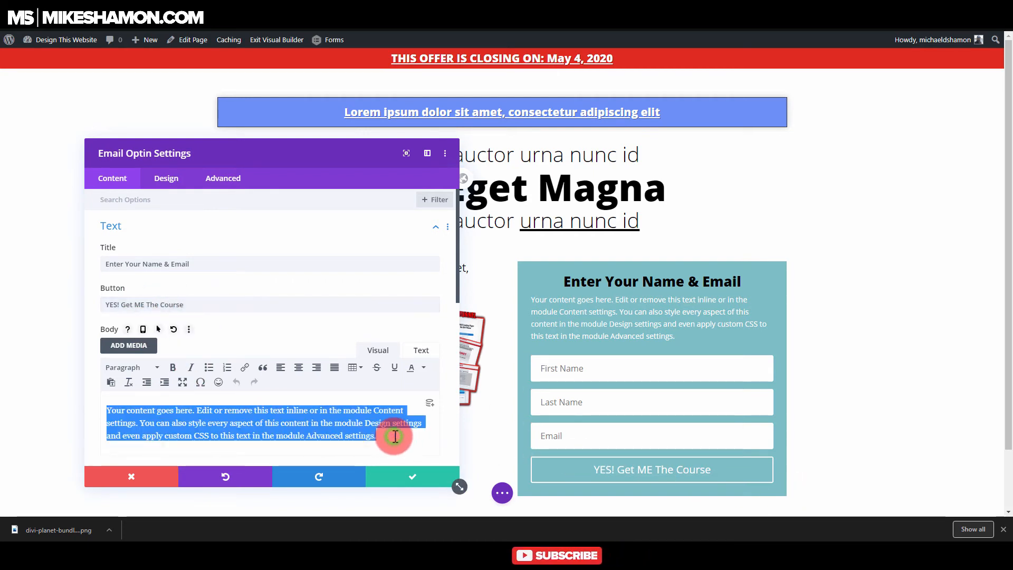
{"action": "left_click", "coordinate": [421, 350]}
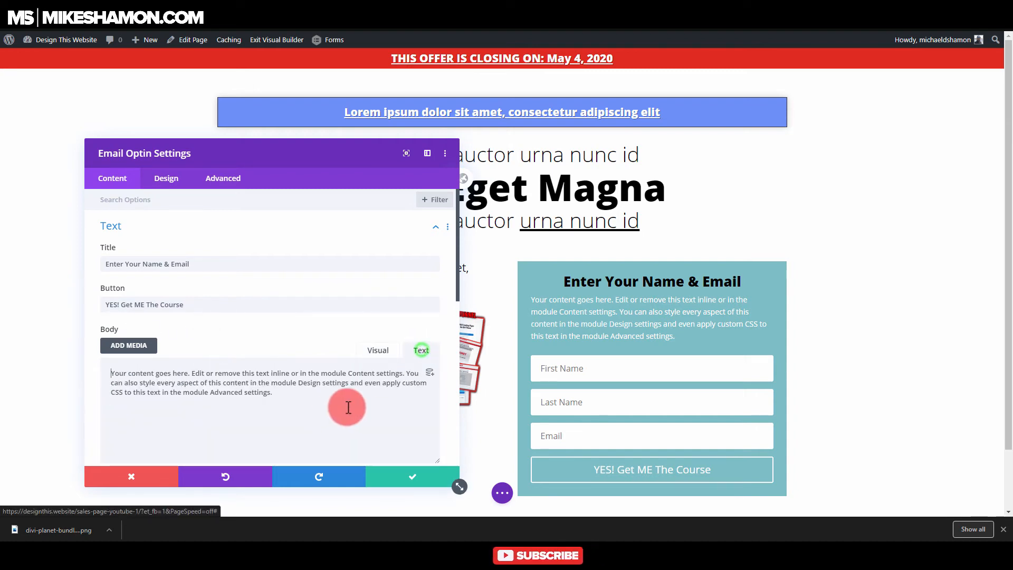
{"action": "key", "text": "ctrl+a"}
{"action": "type", "text": "Dolor sed viverra ipsum nunc aliquet bibendum enim facilisis gravida"}
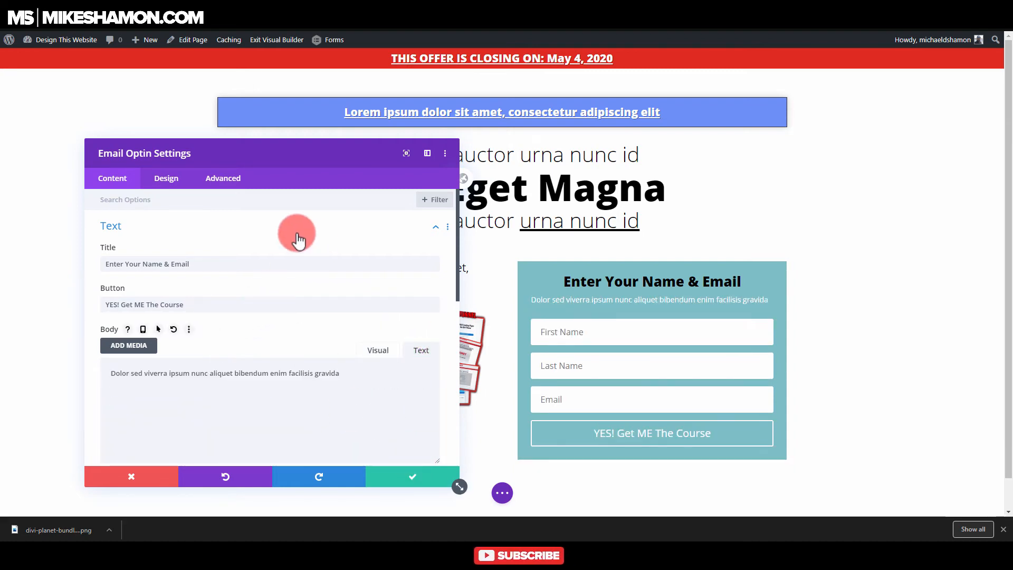
{"action": "left_click", "coordinate": [413, 477]}
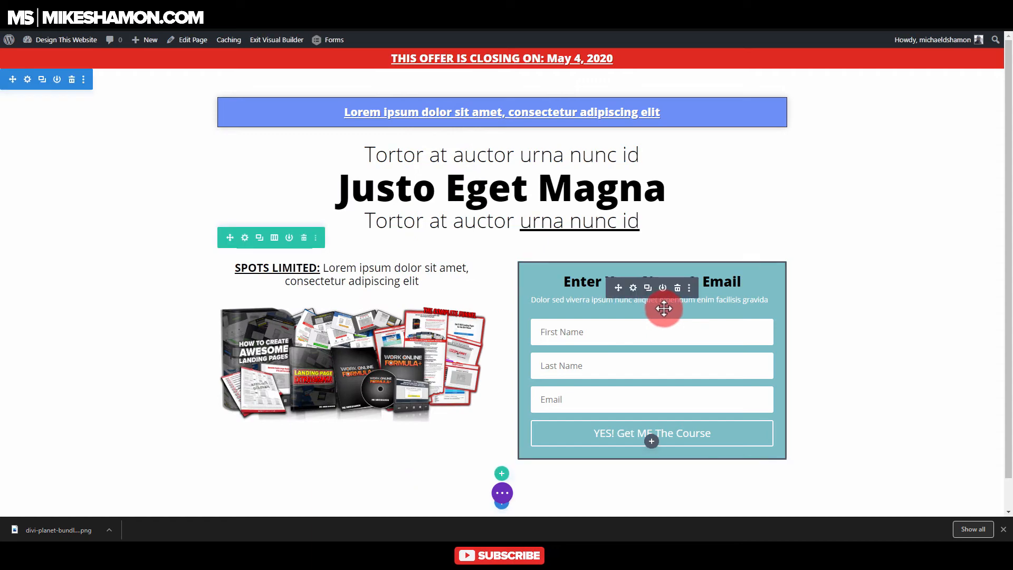
- Reopen the email optin module's button design settings and enable custom styles for the button
{"action": "left_click", "coordinate": [633, 289]}
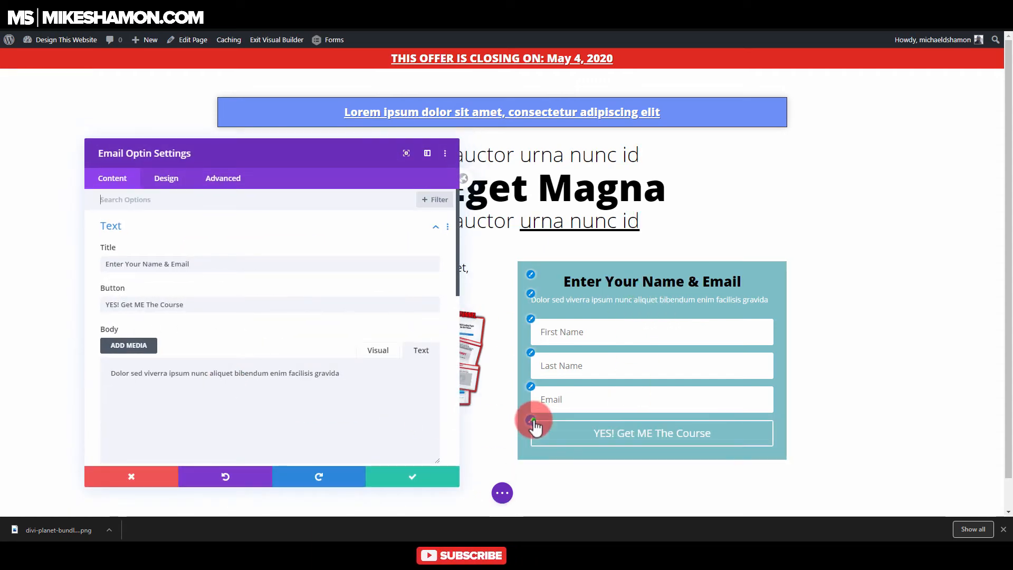
{"action": "left_click", "coordinate": [531, 421]}
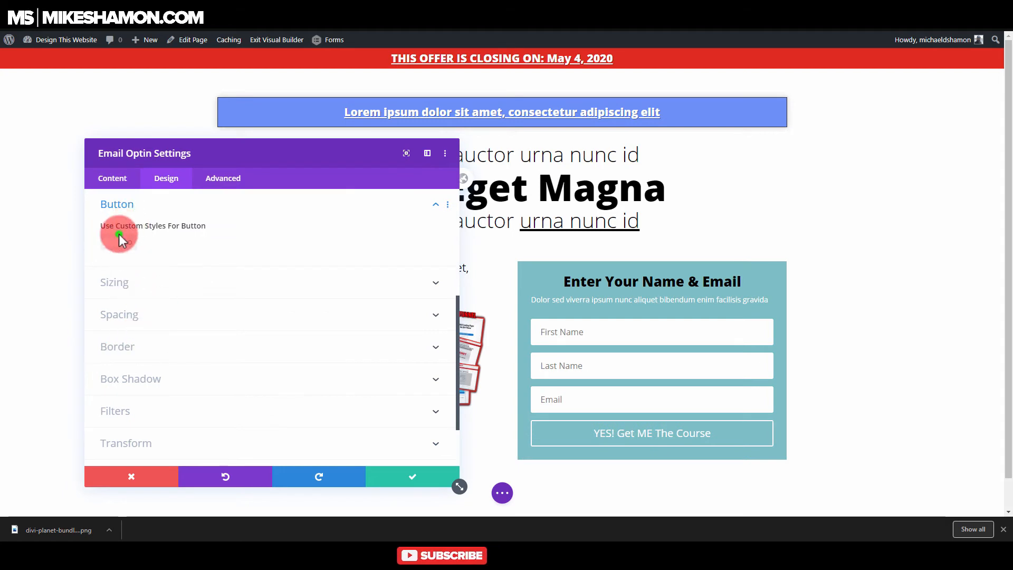
{"action": "left_click", "coordinate": [120, 244]}
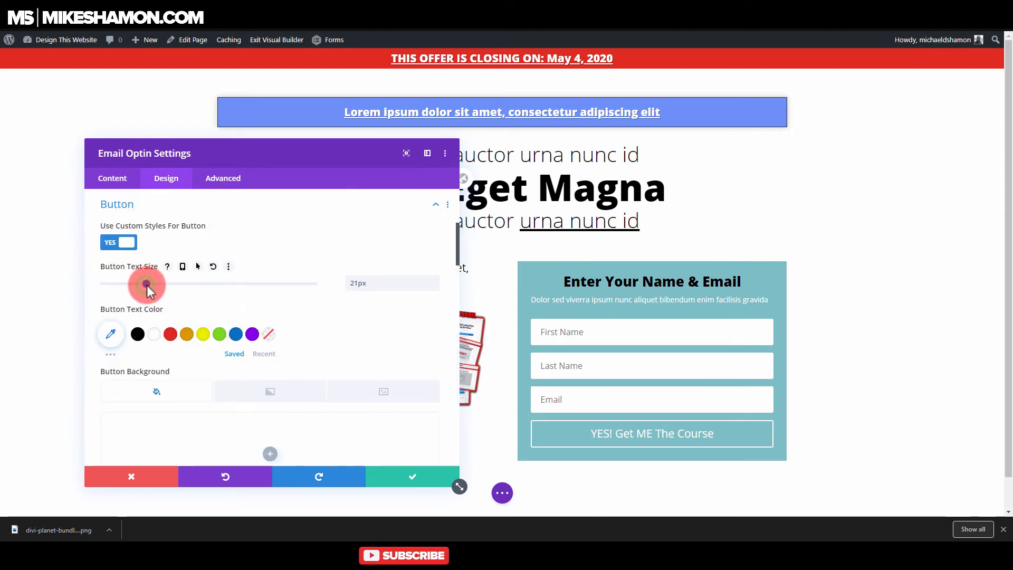
{"action": "scroll", "coordinate": [158, 380], "scroll_direction": "down", "scroll_amount": 5}
{"action": "scroll", "coordinate": [176, 388], "scroll_direction": "up", "scroll_amount": 5}
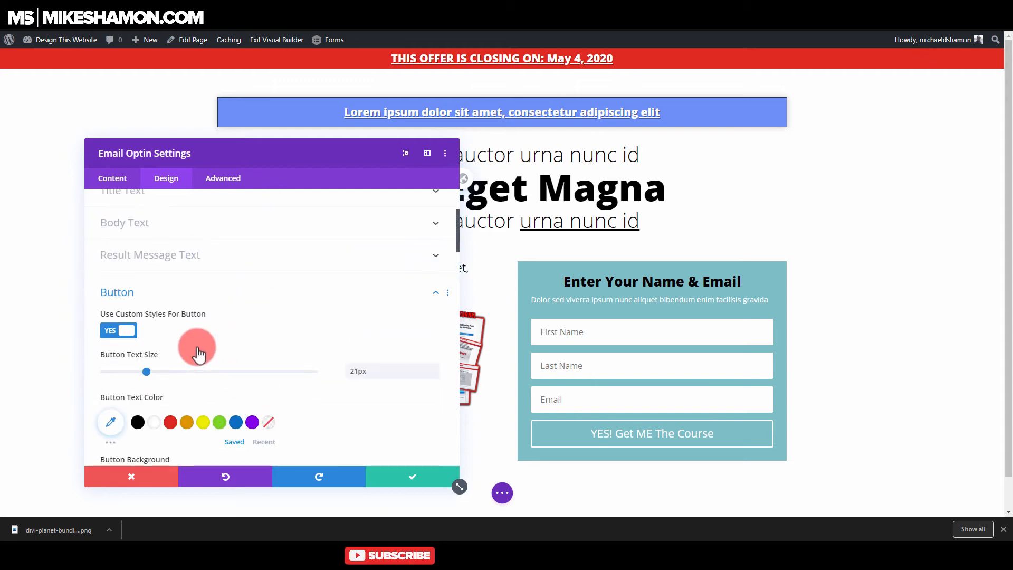
- Set the optin button's text color to white #ffffff and its background to the saved green
{"action": "left_click", "coordinate": [219, 422]}
{"action": "scroll", "coordinate": [158, 343], "scroll_direction": "down", "scroll_amount": 3}
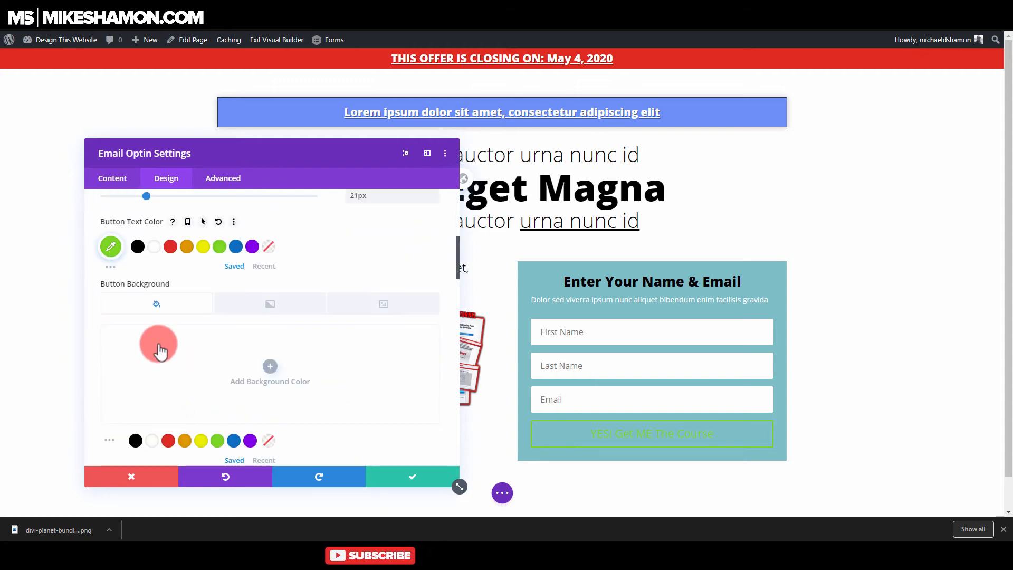
{"action": "left_click", "coordinate": [153, 246]}
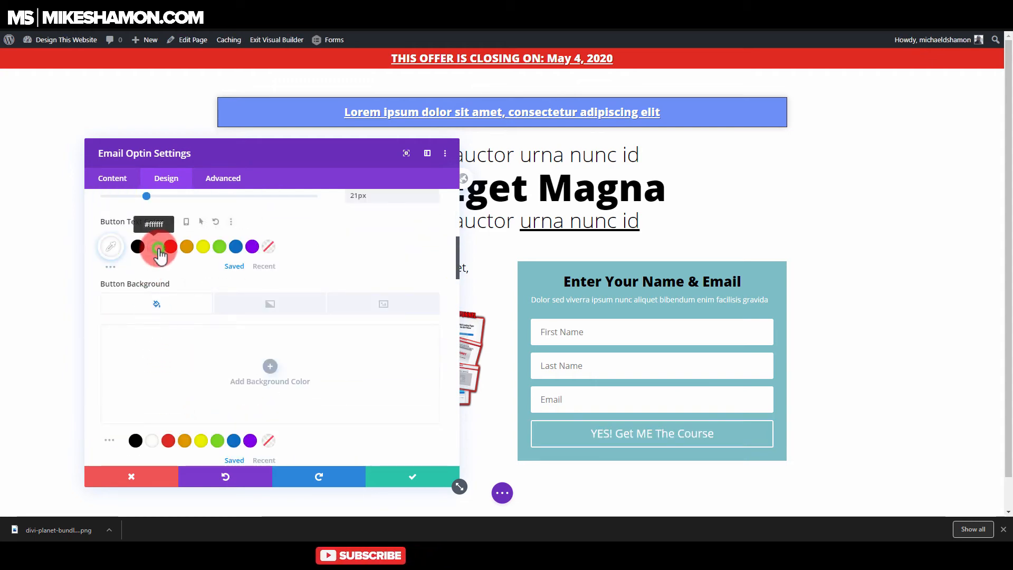
{"action": "left_click", "coordinate": [217, 440]}
{"action": "scroll", "coordinate": [198, 380], "scroll_direction": "down", "scroll_amount": 2}
{"action": "scroll", "coordinate": [146, 333], "scroll_direction": "down", "scroll_amount": 2}
{"action": "scroll", "coordinate": [142, 335], "scroll_direction": "up", "scroll_amount": 9}
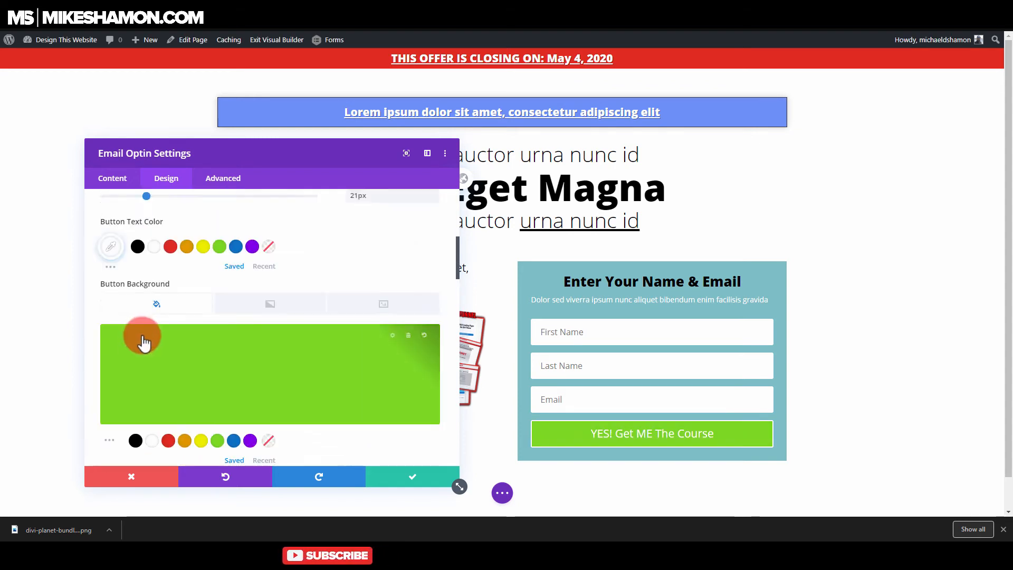
- Set the optin button's font weight to Ultra Bold and turn off its button icon
{"action": "scroll", "coordinate": [145, 347], "scroll_direction": "down", "scroll_amount": 9}
{"action": "scroll", "coordinate": [145, 347], "scroll_direction": "down", "scroll_amount": 6}
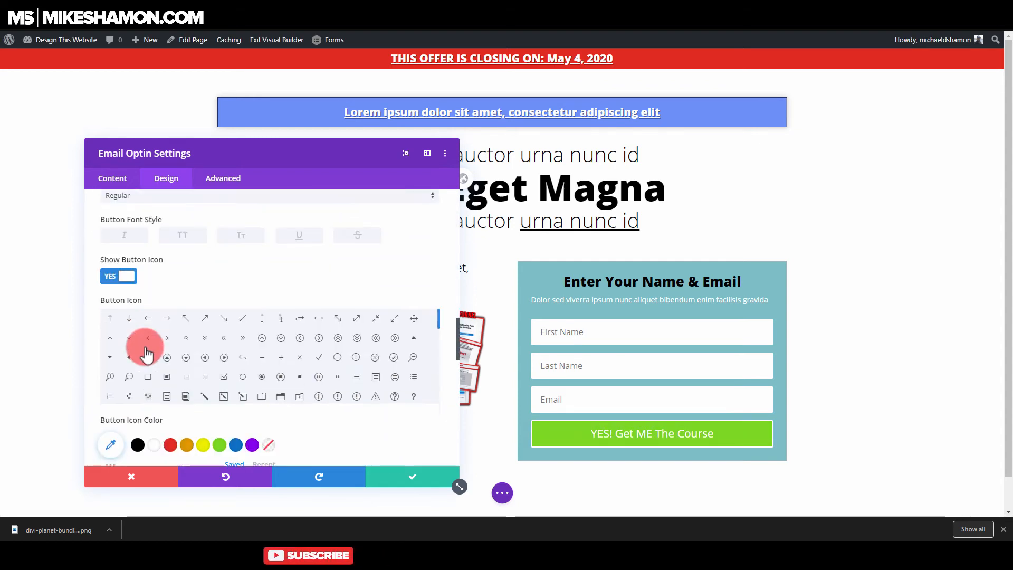
{"action": "scroll", "coordinate": [136, 331], "scroll_direction": "up", "scroll_amount": 3}
{"action": "left_click", "coordinate": [111, 364]}
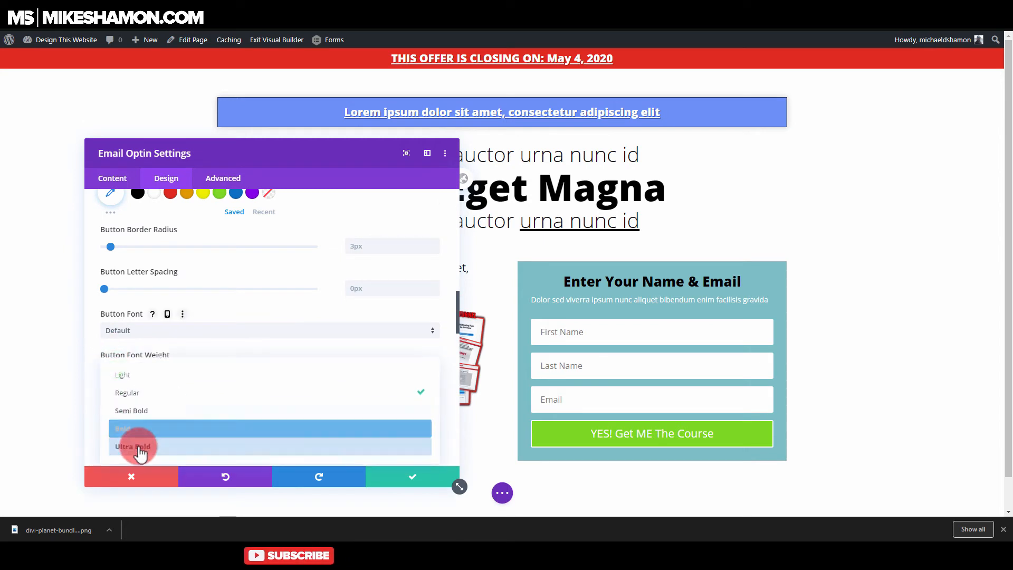
{"action": "left_click", "coordinate": [106, 434]}
{"action": "scroll", "coordinate": [111, 422], "scroll_direction": "down", "scroll_amount": 2}
{"action": "left_click", "coordinate": [129, 365]}
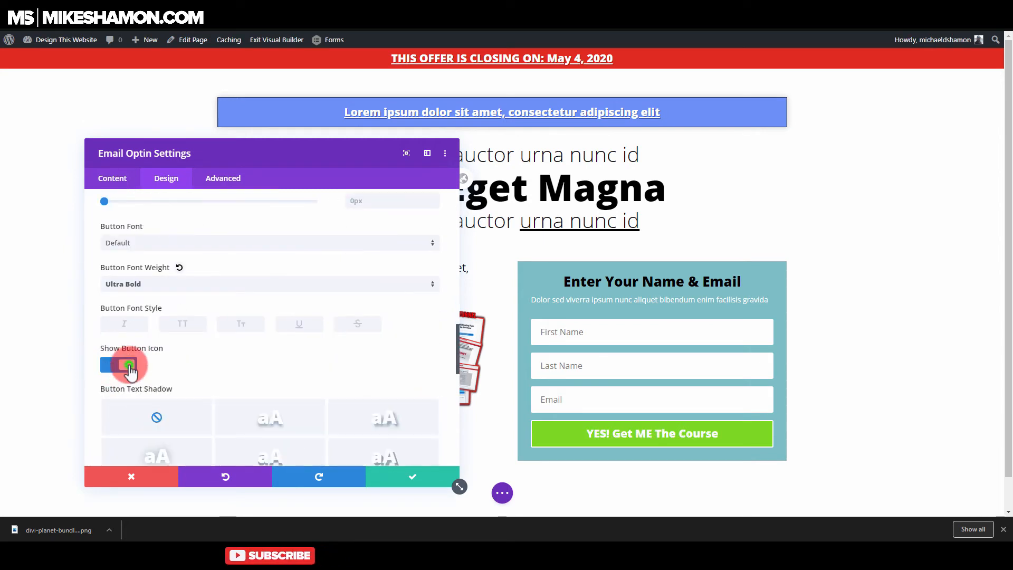
- Apply the last text shadow preset to the optin button and set the button border width to 0px
{"action": "scroll", "coordinate": [211, 378], "scroll_direction": "down", "scroll_amount": 2}
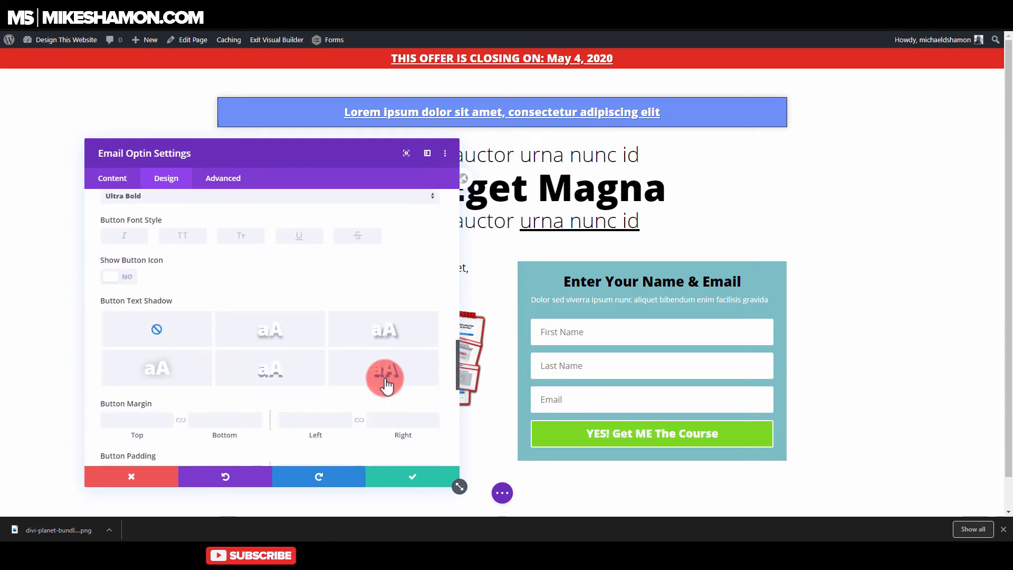
{"action": "left_click", "coordinate": [385, 372]}
{"action": "scroll", "coordinate": [380, 414], "scroll_direction": "down", "scroll_amount": 2}
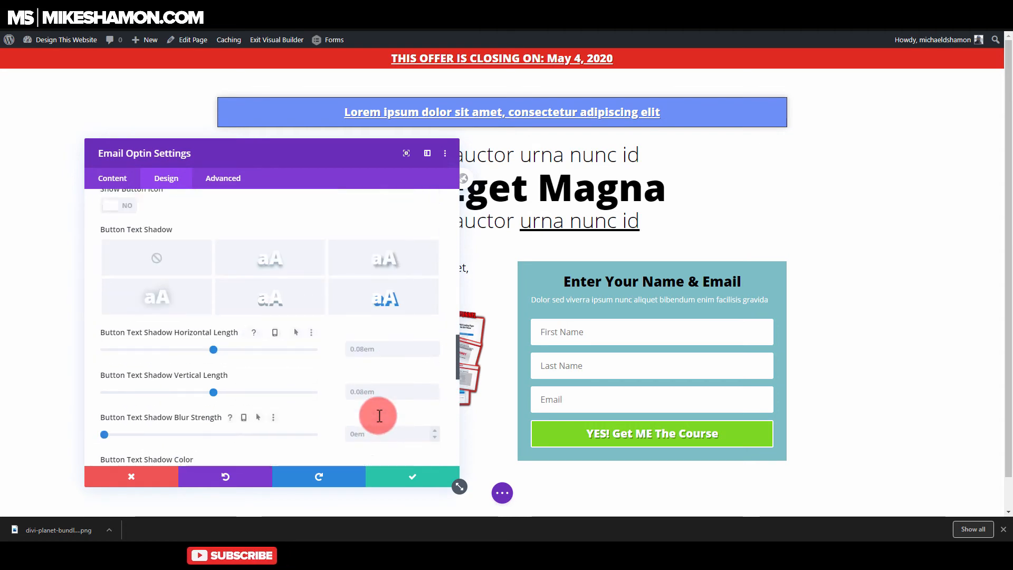
{"action": "scroll", "coordinate": [244, 409], "scroll_direction": "up", "scroll_amount": 4}
{"action": "scroll", "coordinate": [177, 379], "scroll_direction": "up", "scroll_amount": 4}
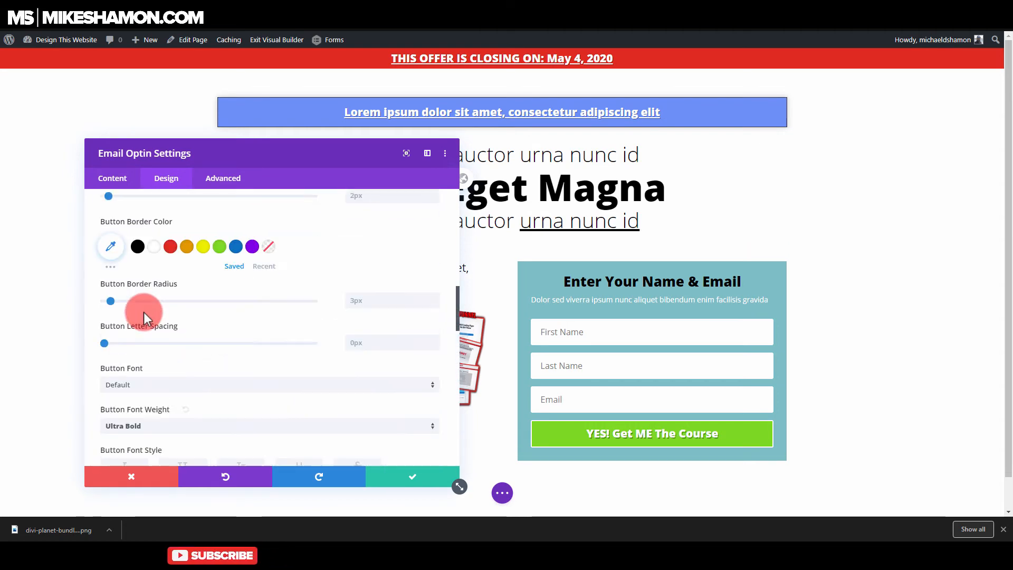
{"action": "left_click_drag", "start_coordinate": [115, 338], "coordinate": [108, 337]}
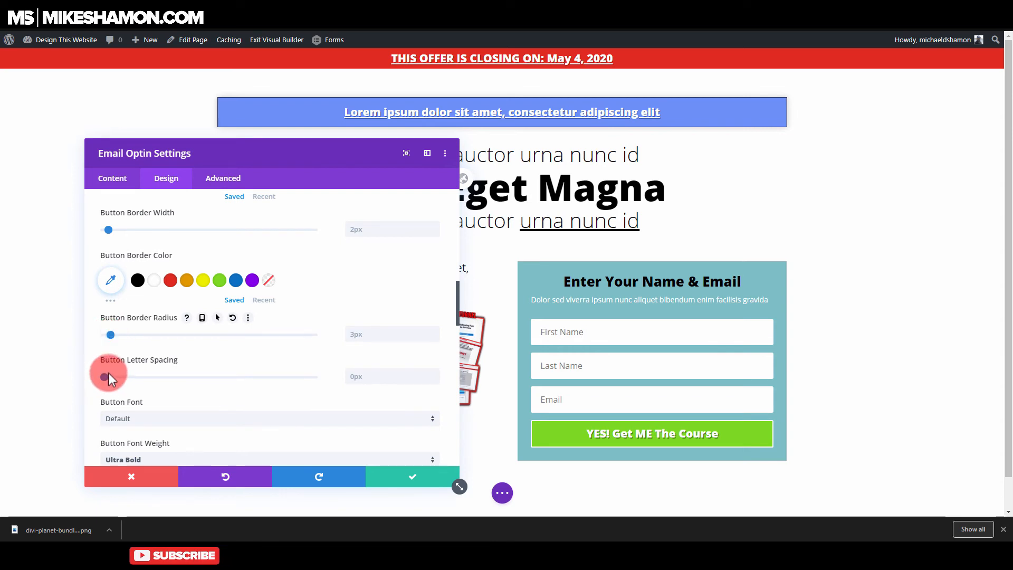
{"action": "left_click_drag", "start_coordinate": [107, 232], "coordinate": [87, 240]}
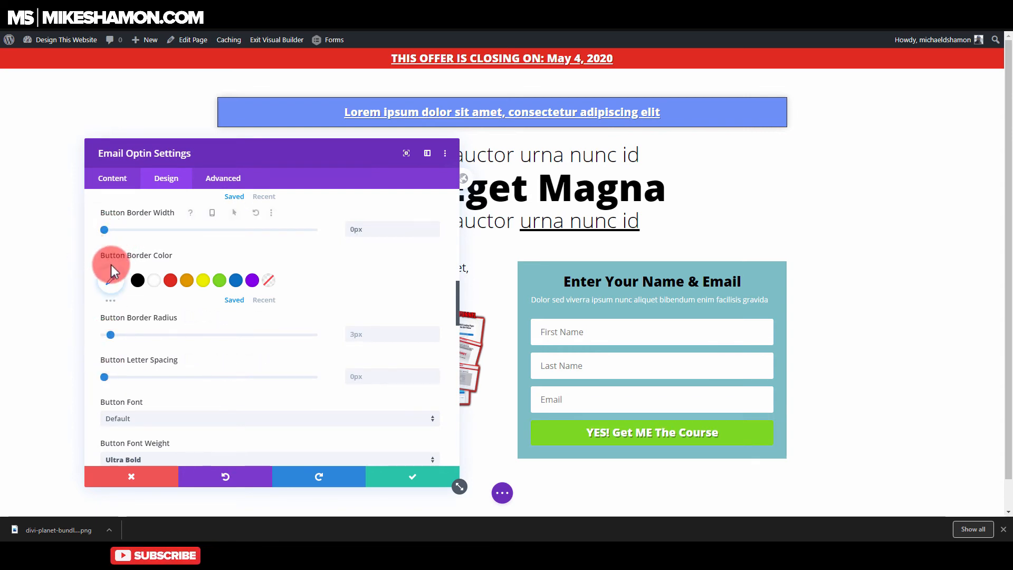
- Set the optin button's text size to 28px and save the module
{"action": "scroll", "coordinate": [116, 295], "scroll_direction": "up", "scroll_amount": 2}
{"action": "scroll", "coordinate": [136, 340], "scroll_direction": "up", "scroll_amount": 5}
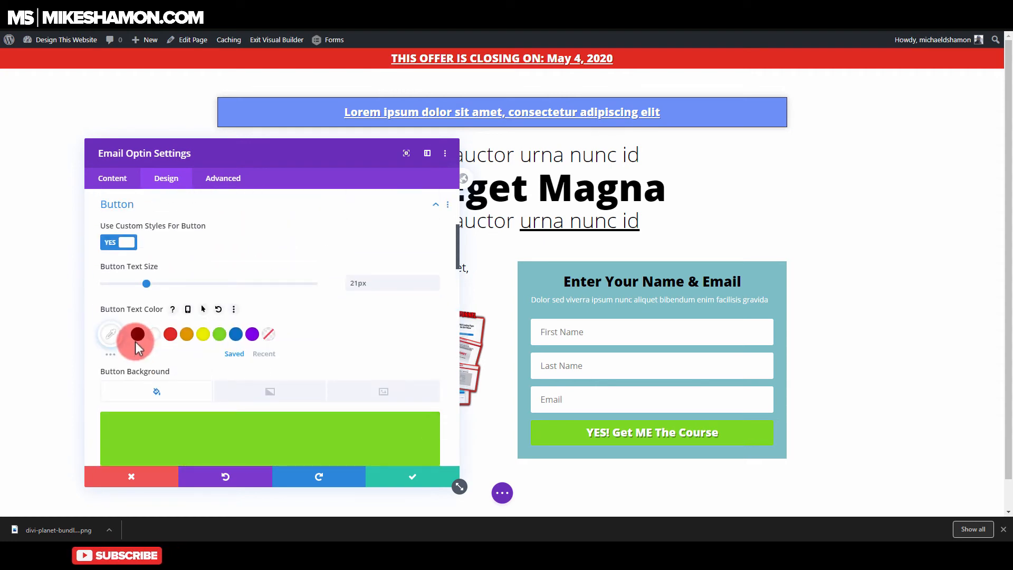
{"action": "scroll", "coordinate": [136, 345], "scroll_direction": "down", "scroll_amount": 2}
{"action": "left_click", "coordinate": [136, 345]}
{"action": "scroll", "coordinate": [135, 317], "scroll_direction": "up", "scroll_amount": 2}
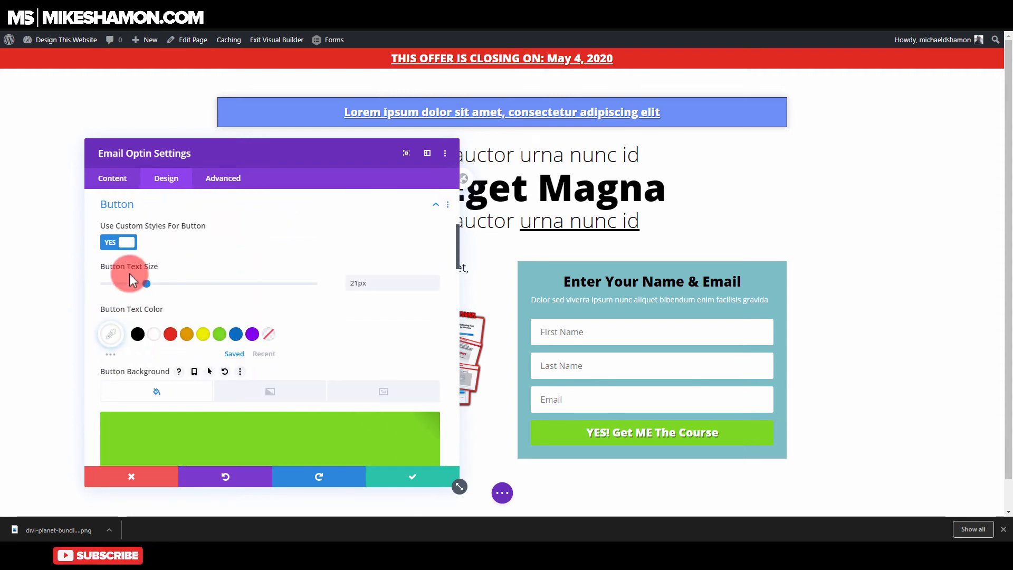
{"action": "mouse_move", "coordinate": [146, 283]}
{"action": "left_mouse_down"}
{"action": "mouse_move", "coordinate": [176, 282]}
{"action": "mouse_move", "coordinate": [164, 280]}
{"action": "left_mouse_up"}
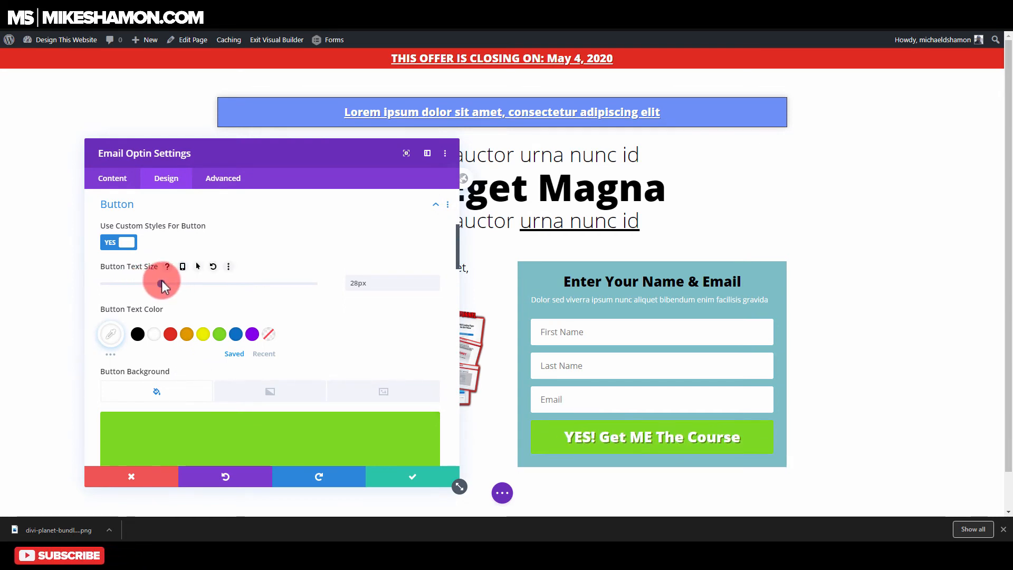
{"action": "scroll", "coordinate": [227, 359], "scroll_direction": "down", "scroll_amount": 10}
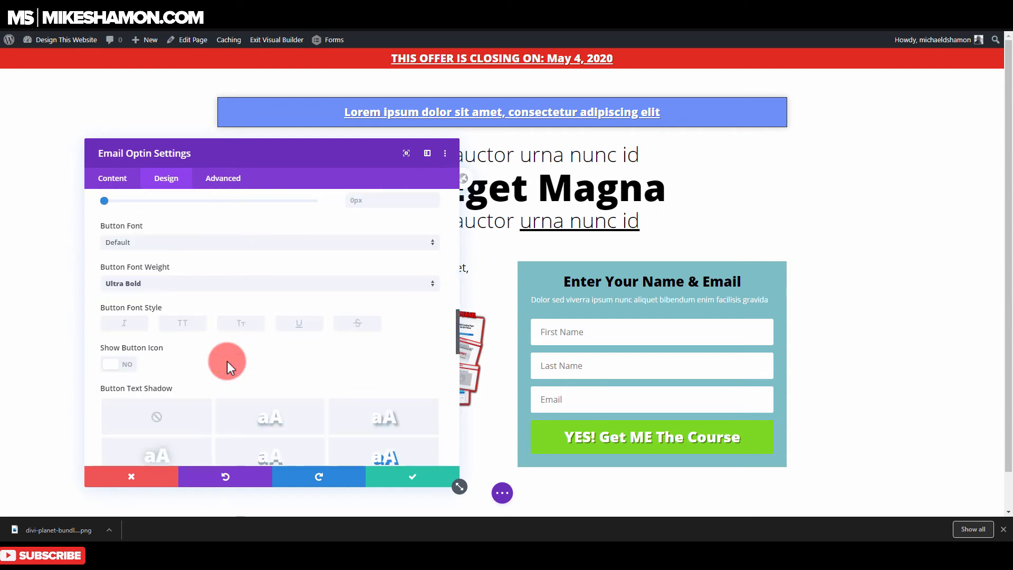
{"action": "left_click", "coordinate": [107, 179]}
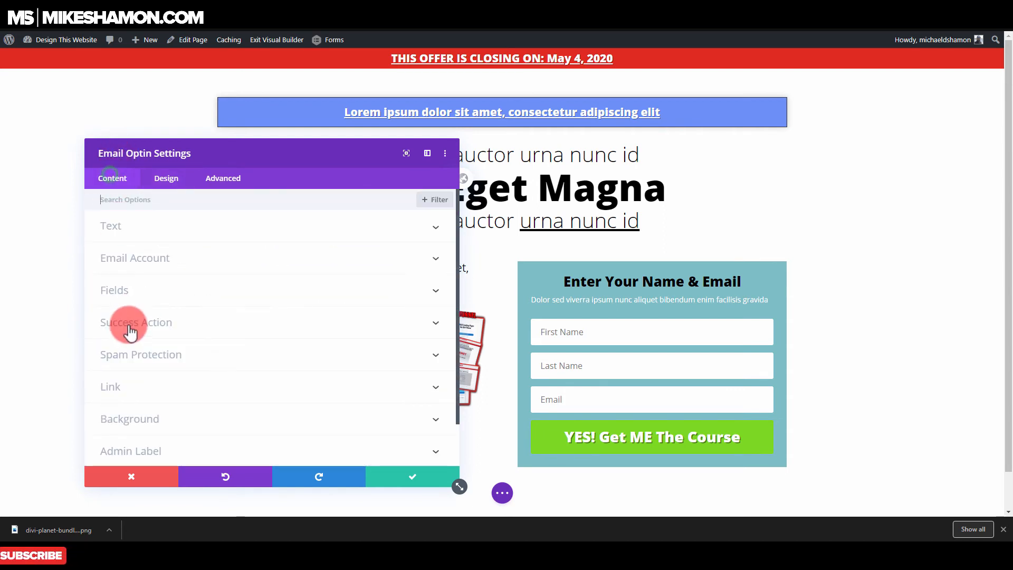
{"action": "left_click", "coordinate": [435, 483]}
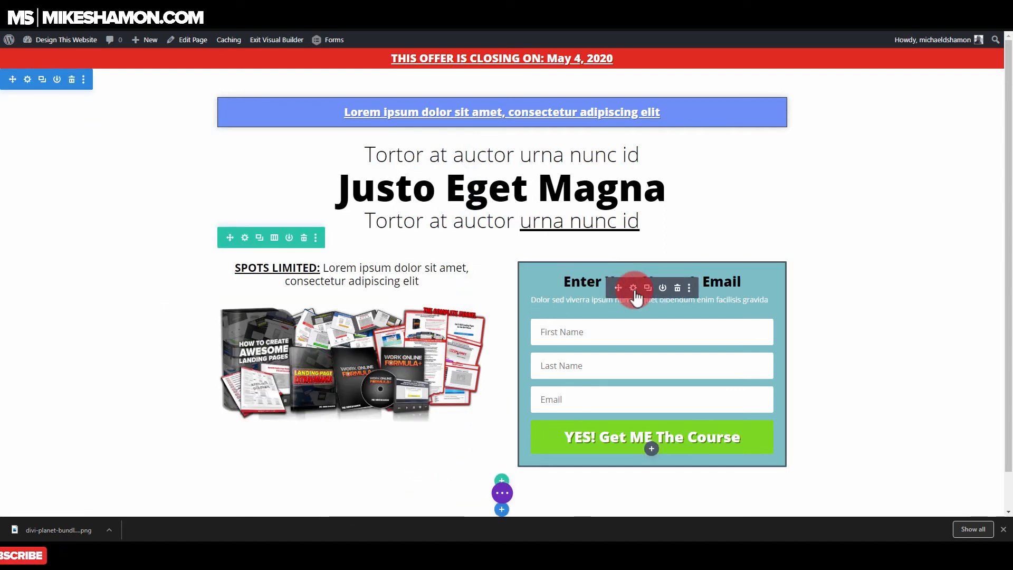
- Replace the optin module's teal background color with a very light gray
{"action": "left_click", "coordinate": [127, 179]}
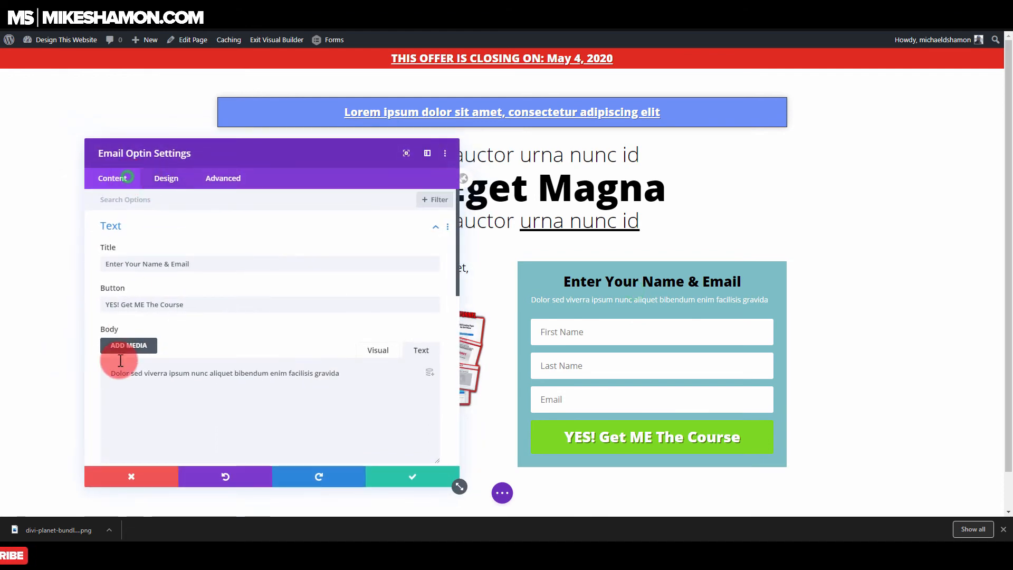
{"action": "left_click", "coordinate": [159, 180]}
{"action": "left_click", "coordinate": [118, 180]}
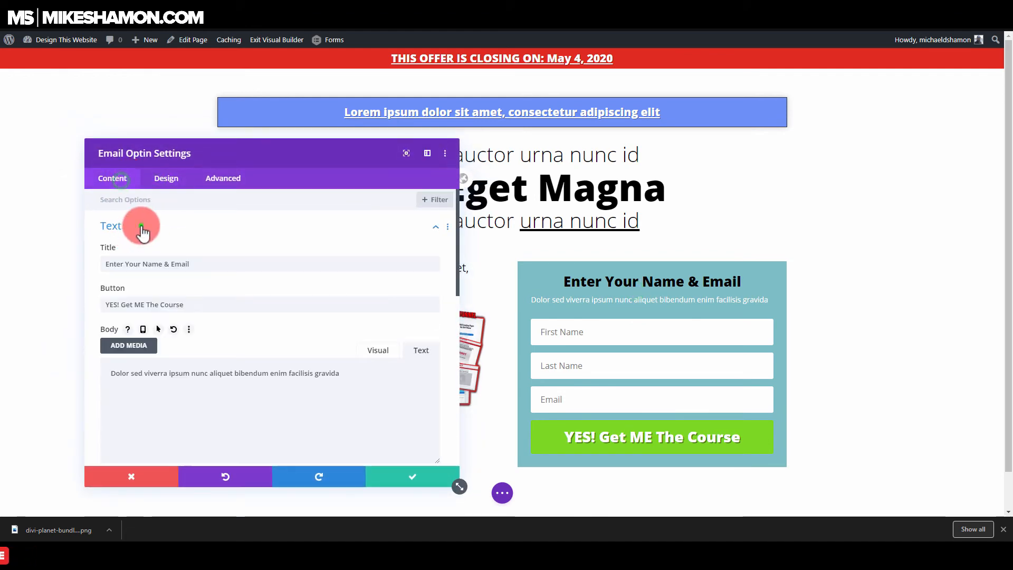
{"action": "left_click", "coordinate": [141, 226]}
{"action": "left_click", "coordinate": [131, 422]}
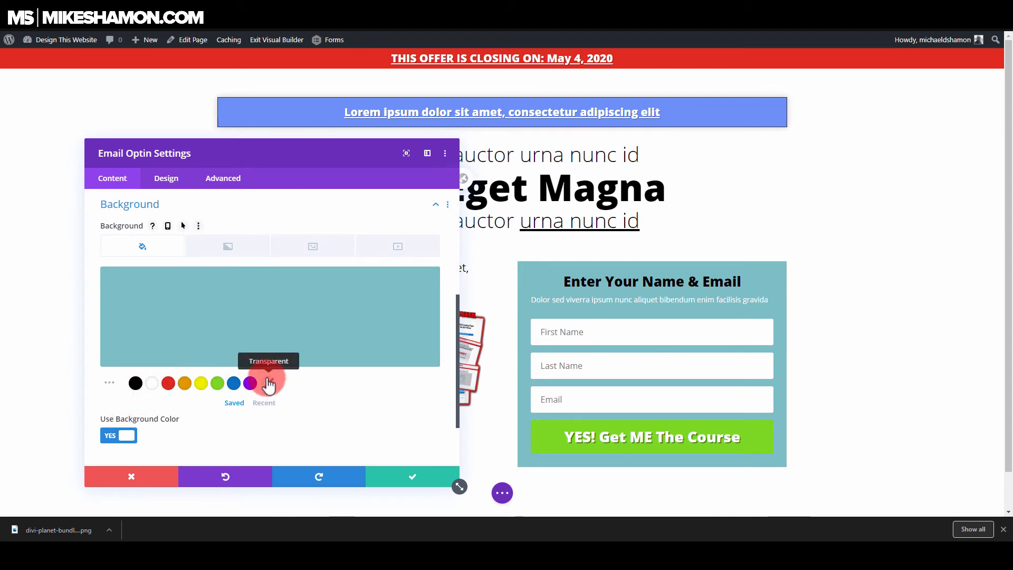
{"action": "left_click", "coordinate": [423, 283]}
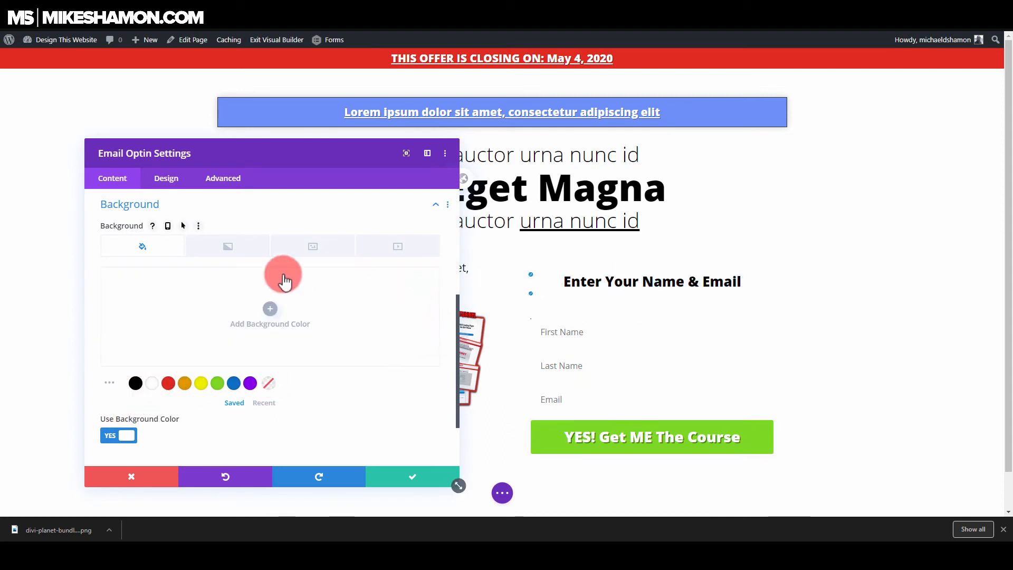
{"action": "left_click", "coordinate": [204, 299]}
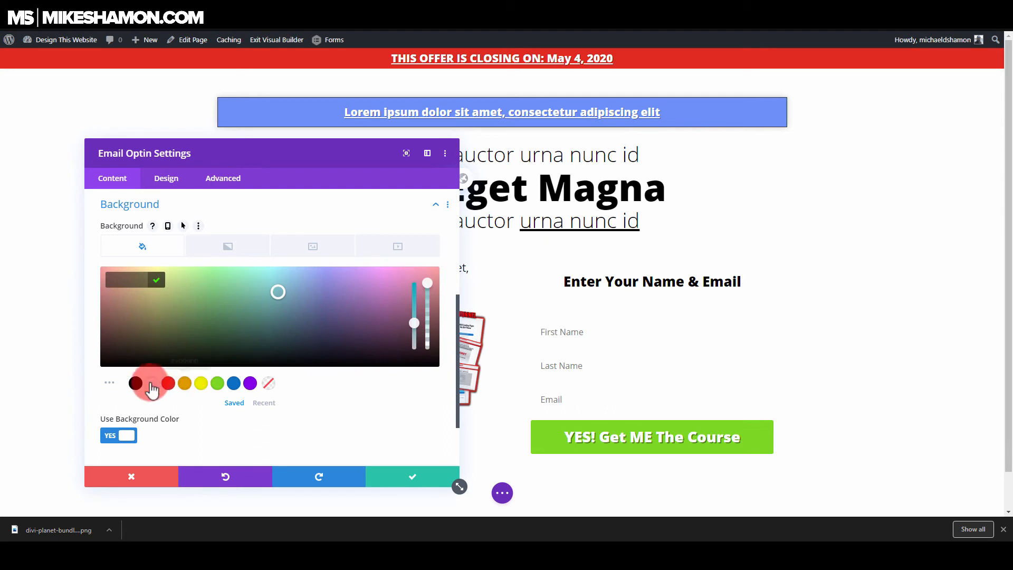
{"action": "left_click_drag", "start_coordinate": [153, 384], "coordinate": [104, 270]}
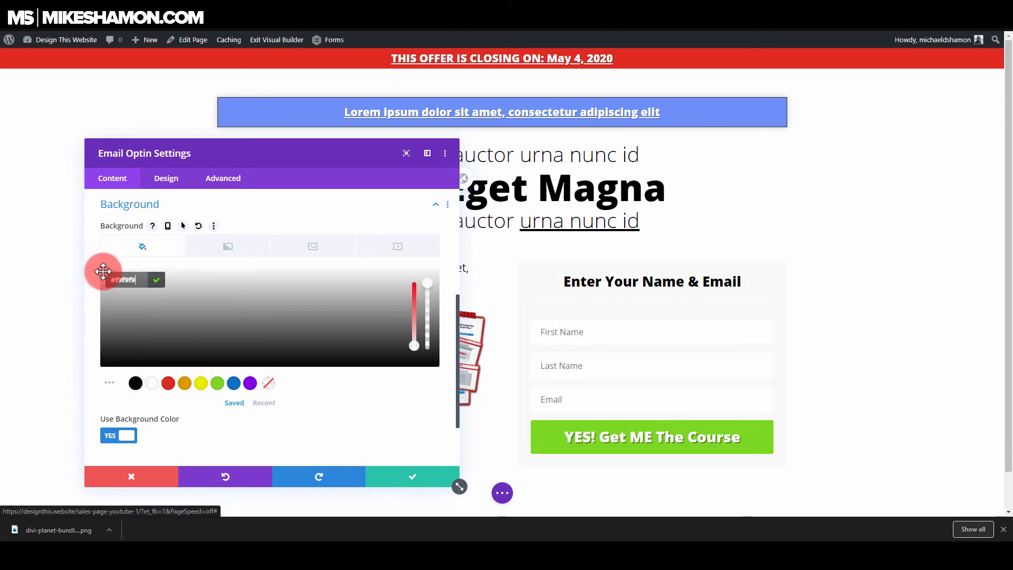
{"action": "left_click", "coordinate": [103, 271]}
- Give the optin module a solid 1px border in light gray #d6d6d6
{"action": "left_click", "coordinate": [167, 178]}
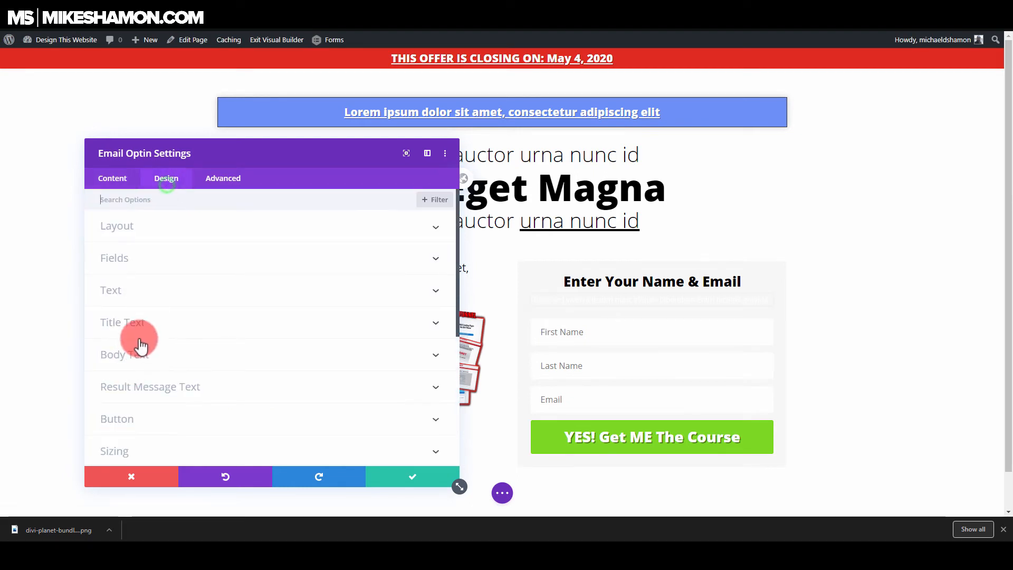
{"action": "scroll", "coordinate": [143, 362], "scroll_direction": "down", "scroll_amount": 4}
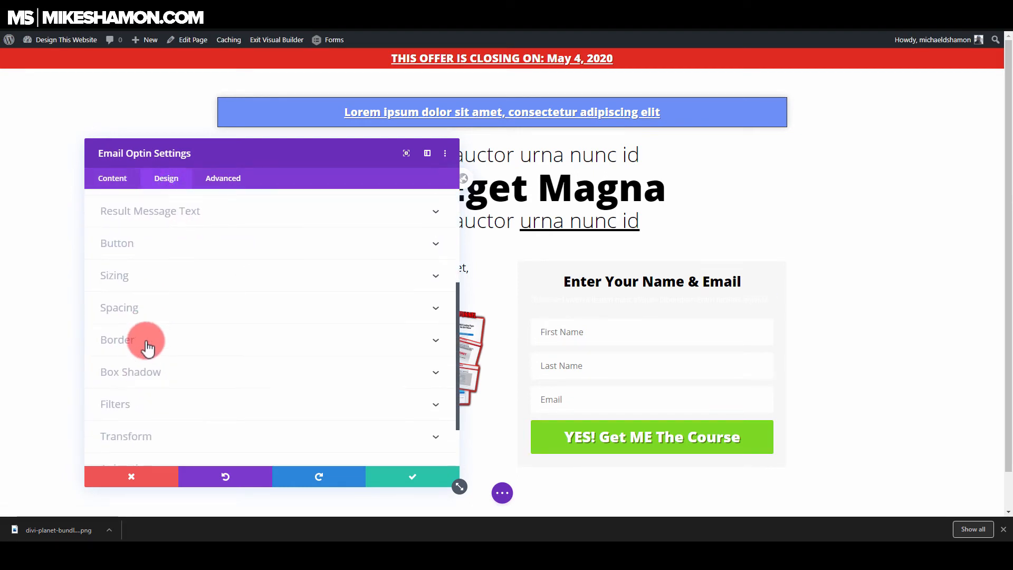
{"action": "left_click", "coordinate": [145, 340]}
{"action": "scroll", "coordinate": [237, 372], "scroll_direction": "down", "scroll_amount": 5}
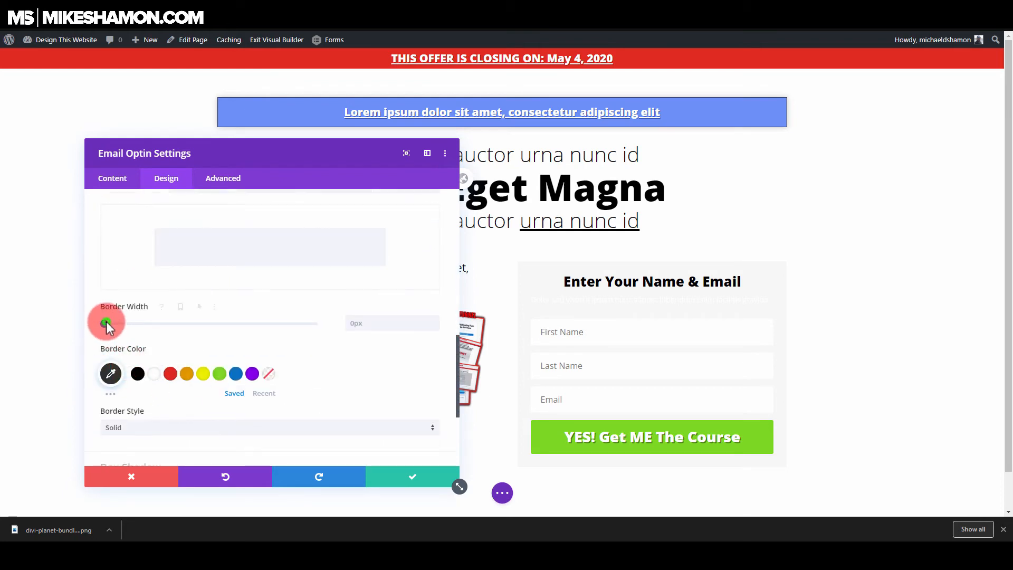
{"action": "left_click", "coordinate": [106, 321]}
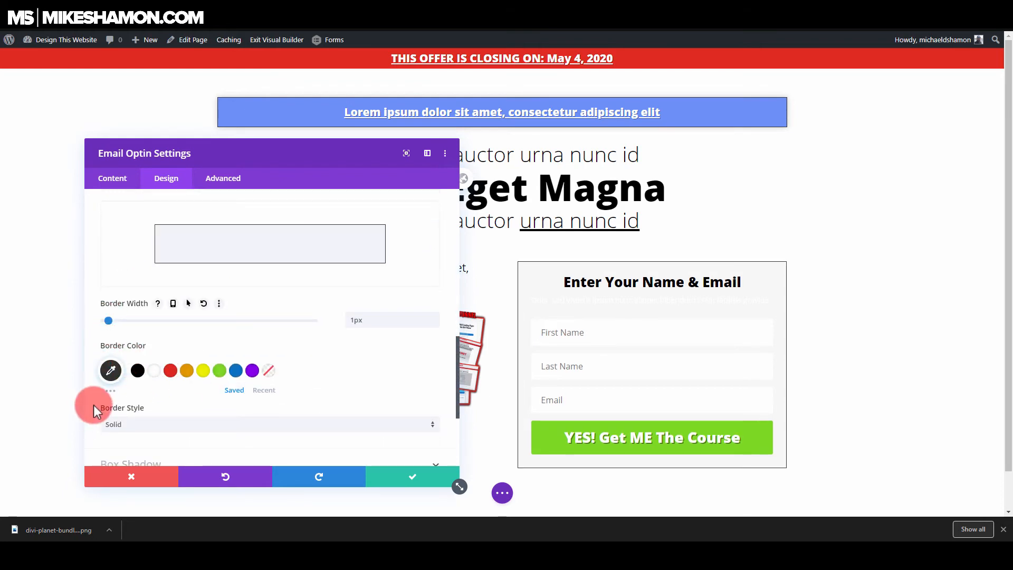
{"action": "scroll", "coordinate": [93, 404], "scroll_direction": "down", "scroll_amount": 2}
{"action": "left_click", "coordinate": [122, 292]}
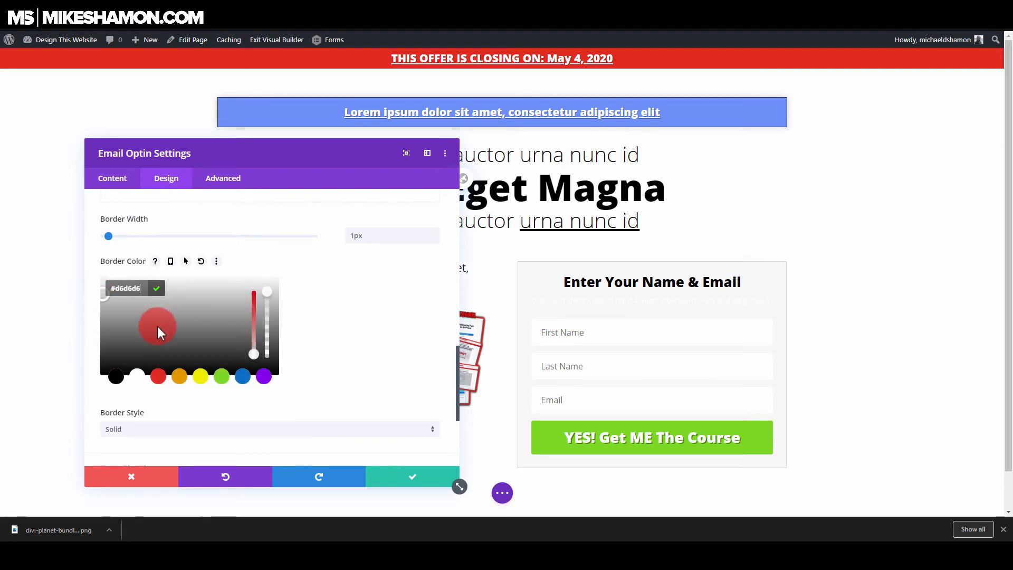
- Try the soft all-around box shadow preset on the optin module and reset it to no shadow
{"action": "scroll", "coordinate": [157, 327], "scroll_direction": "down", "scroll_amount": 2}
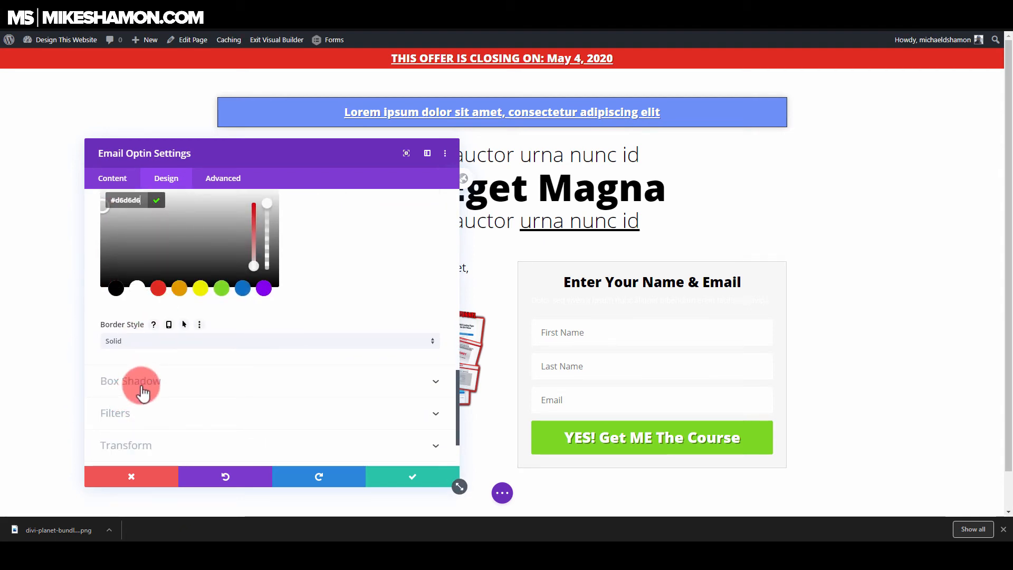
{"action": "left_click", "coordinate": [139, 399]}
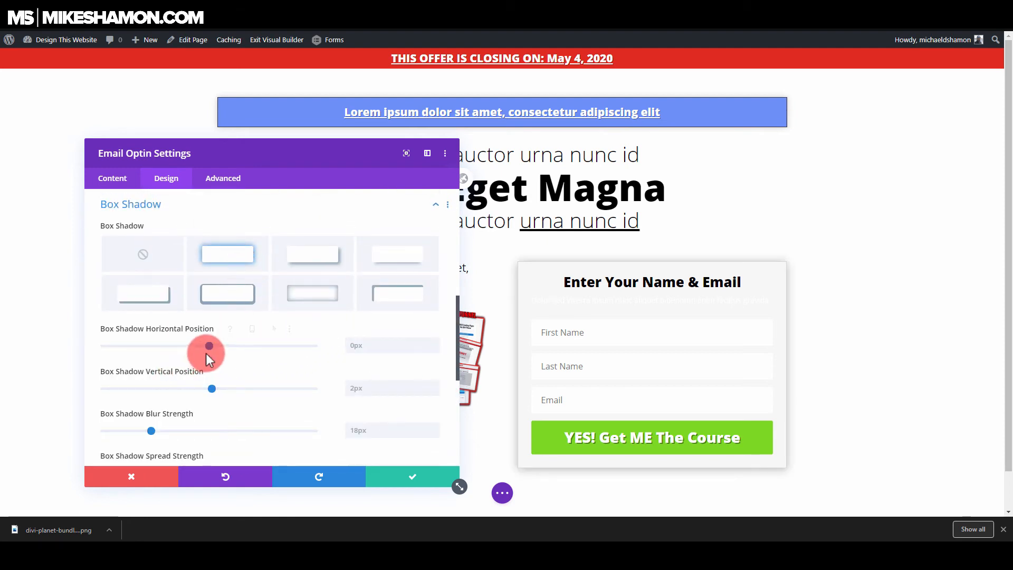
{"action": "left_click", "coordinate": [144, 254]}
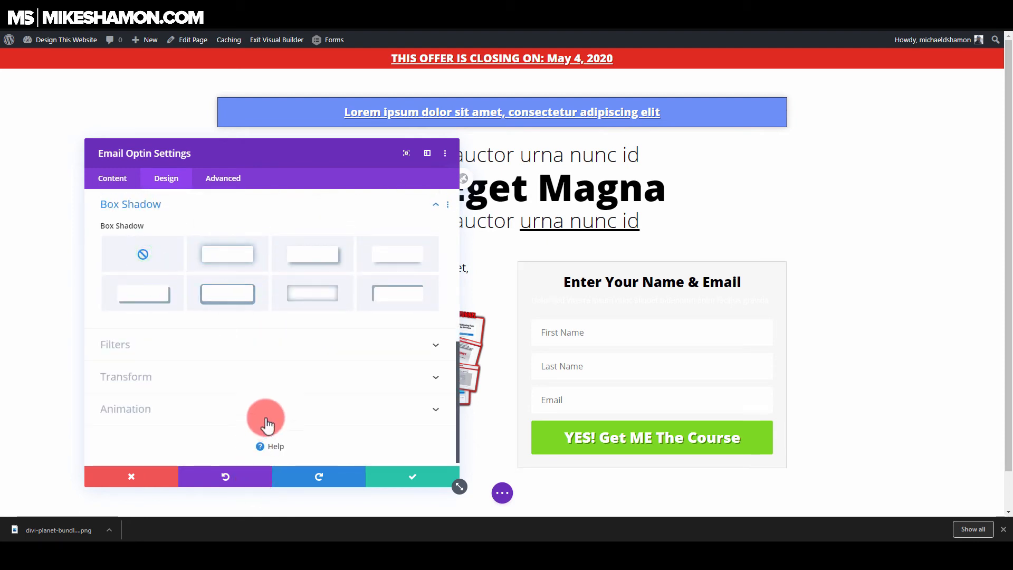
- Give the optin module the soft all-around box shadow with 3px blur and shadow color rgba(0,0,0,0.28), and save the module
{"action": "left_click", "coordinate": [224, 256]}
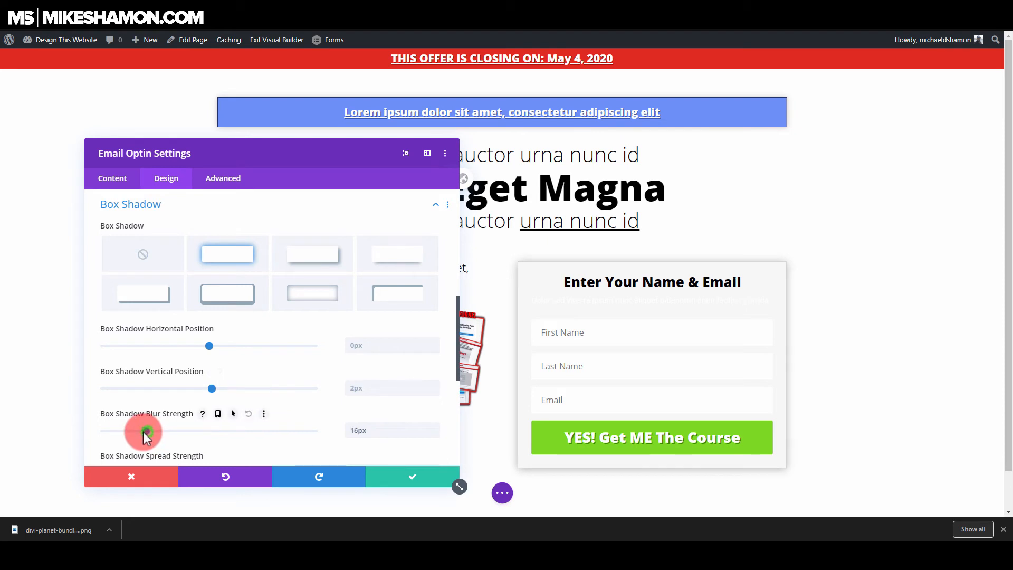
{"action": "left_click_drag", "start_coordinate": [132, 429], "coordinate": [119, 424]}
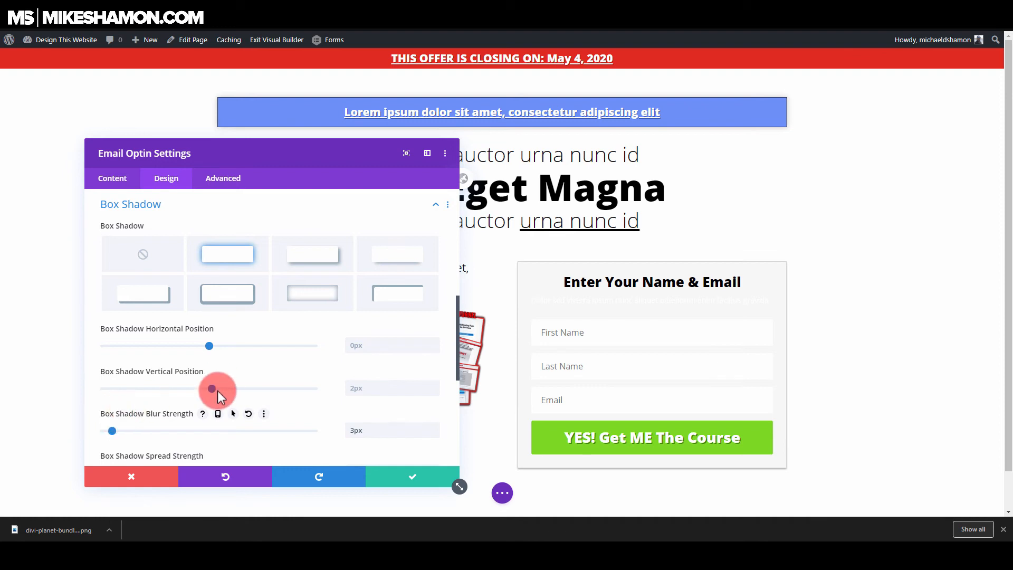
{"action": "scroll", "coordinate": [132, 410], "scroll_direction": "down", "scroll_amount": 3}
{"action": "left_click", "coordinate": [132, 411]}
{"action": "left_click", "coordinate": [143, 359]}
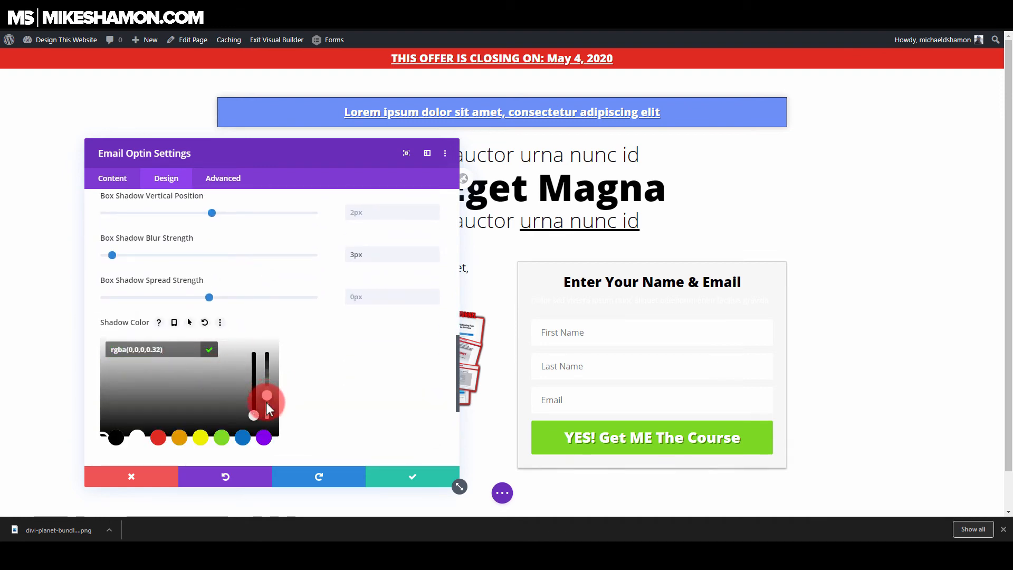
{"action": "left_click_drag", "start_coordinate": [266, 403], "coordinate": [266, 405]}
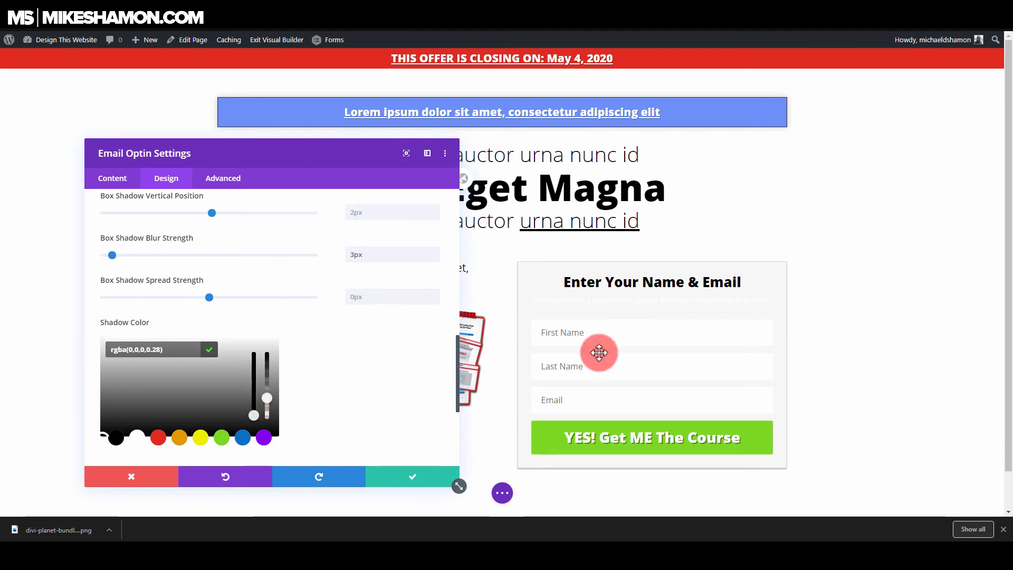
{"action": "left_click", "coordinate": [420, 476]}
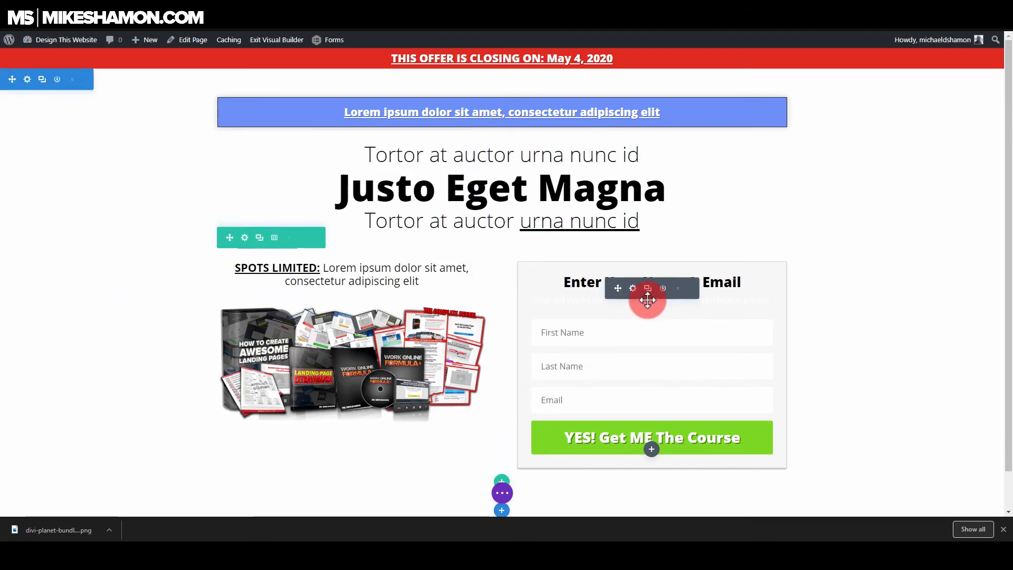
- Set the optin module's body text color to black
{"action": "left_click", "coordinate": [633, 287]}
{"action": "left_click", "coordinate": [532, 294]}
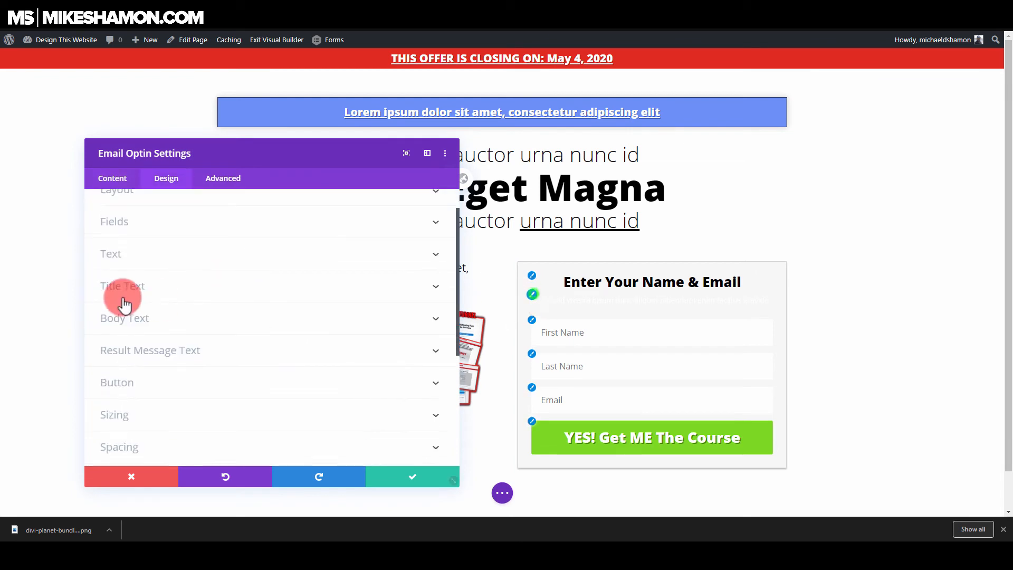
{"action": "left_click", "coordinate": [125, 305]}
{"action": "left_click", "coordinate": [140, 444]}
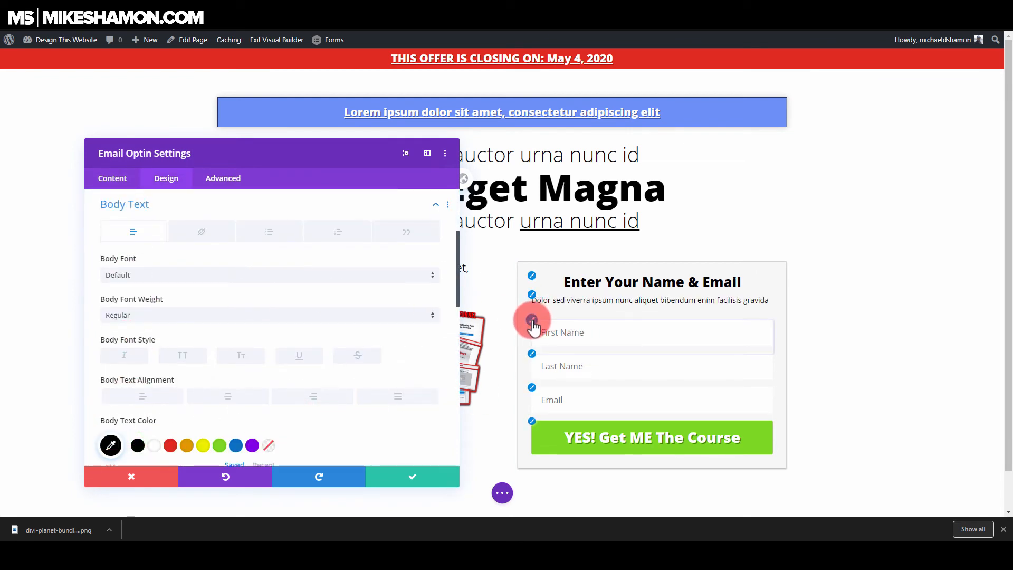
- Give the optin form's input fields a 1px border in light gray #d3d3d3 and save the module
{"action": "left_click", "coordinate": [532, 320]}
{"action": "scroll", "coordinate": [112, 349], "scroll_direction": "down", "scroll_amount": 2}
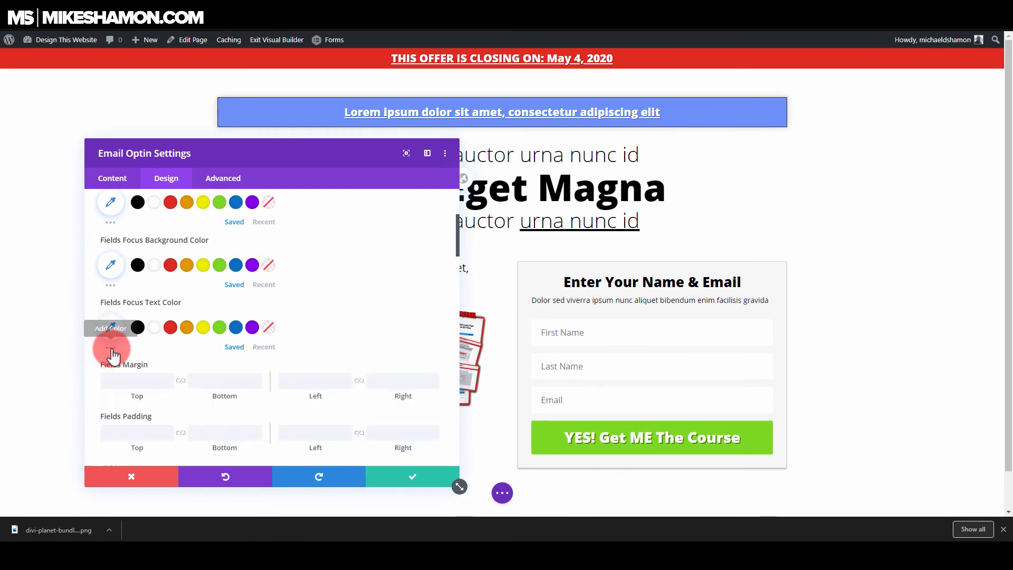
{"action": "scroll", "coordinate": [112, 351], "scroll_direction": "down", "scroll_amount": 6}
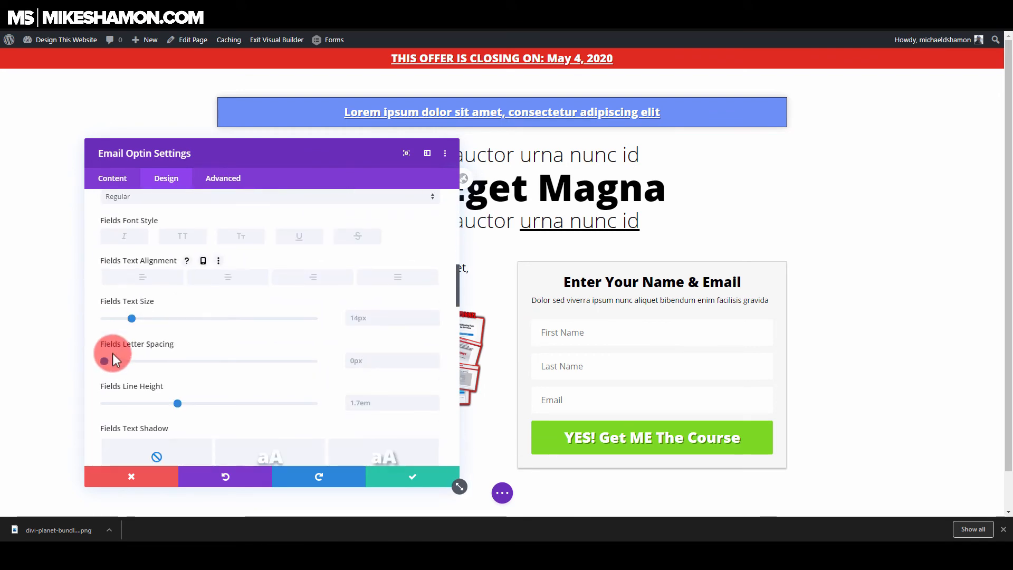
{"action": "scroll", "coordinate": [100, 368], "scroll_direction": "down", "scroll_amount": 5}
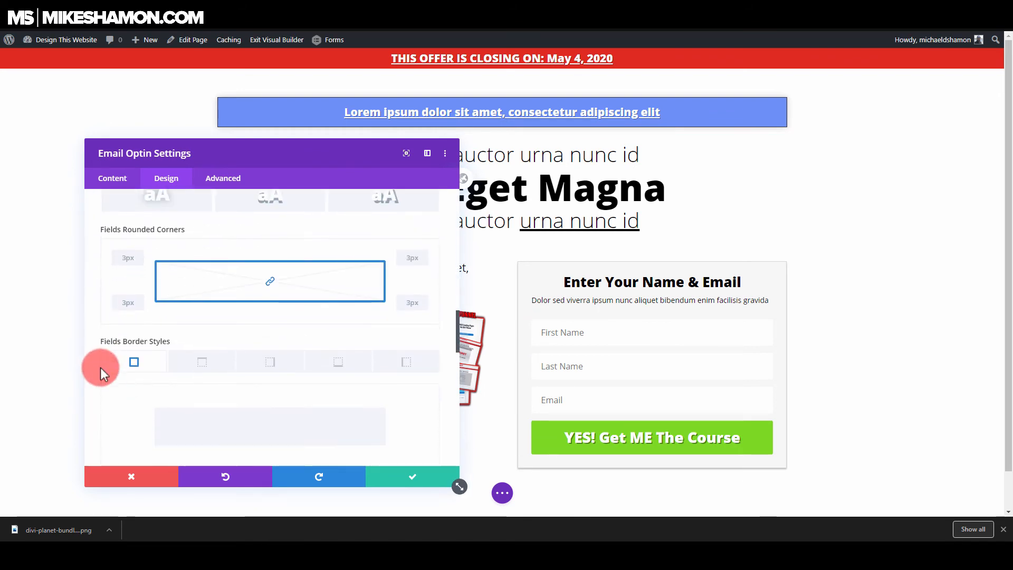
{"action": "scroll", "coordinate": [100, 368], "scroll_direction": "down", "scroll_amount": 3}
{"action": "left_click", "coordinate": [106, 365]}
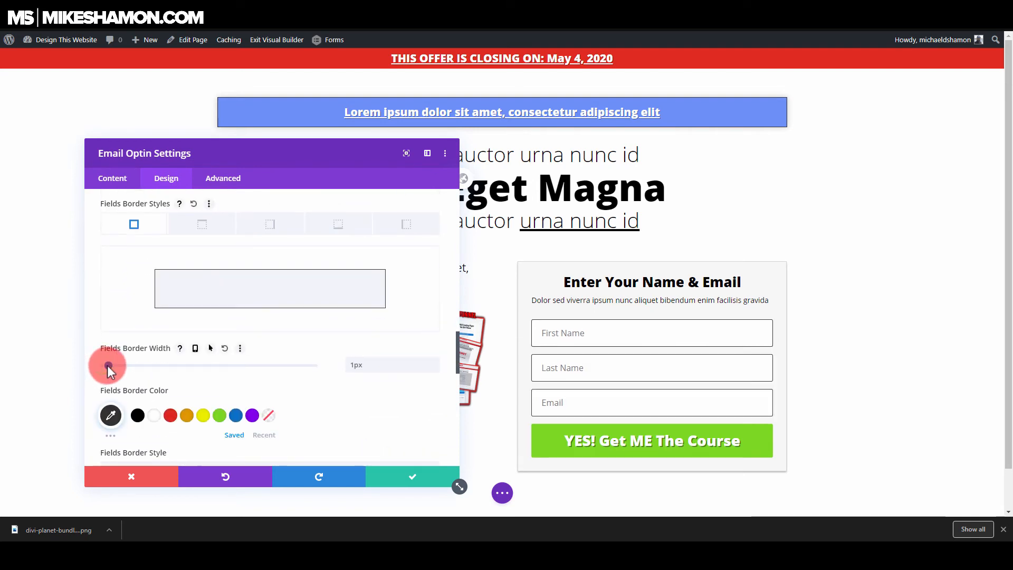
{"action": "left_click", "coordinate": [110, 414]}
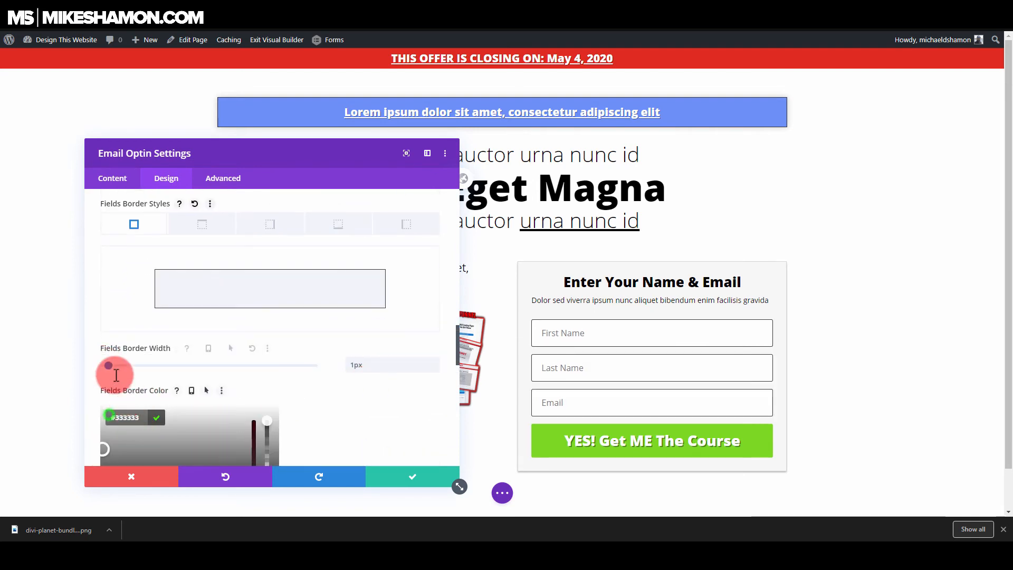
{"action": "left_click", "coordinate": [103, 423]}
{"action": "left_click_drag", "start_coordinate": [103, 424], "coordinate": [102, 419]}
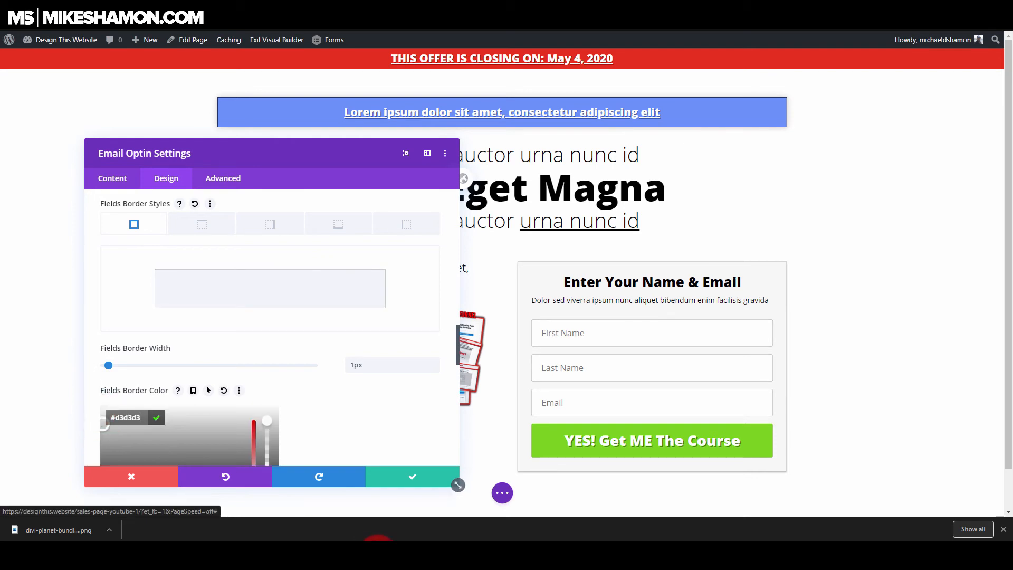
{"action": "left_click", "coordinate": [420, 484]}
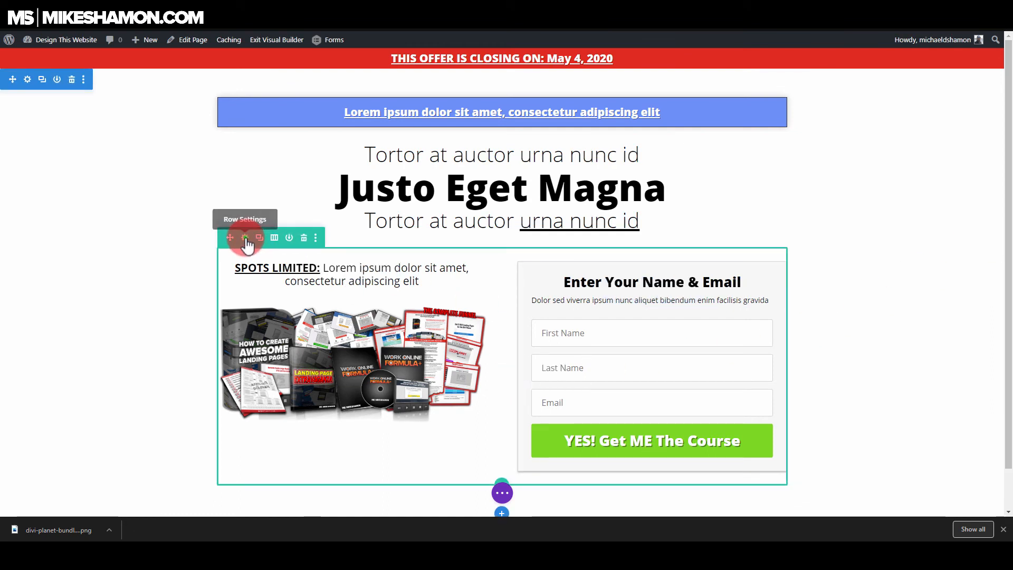
- Enable a custom gutter width for the two-column row and set it to 2
{"action": "left_click", "coordinate": [245, 238]}
{"action": "left_click", "coordinate": [164, 180]}
{"action": "left_click", "coordinate": [145, 238]}
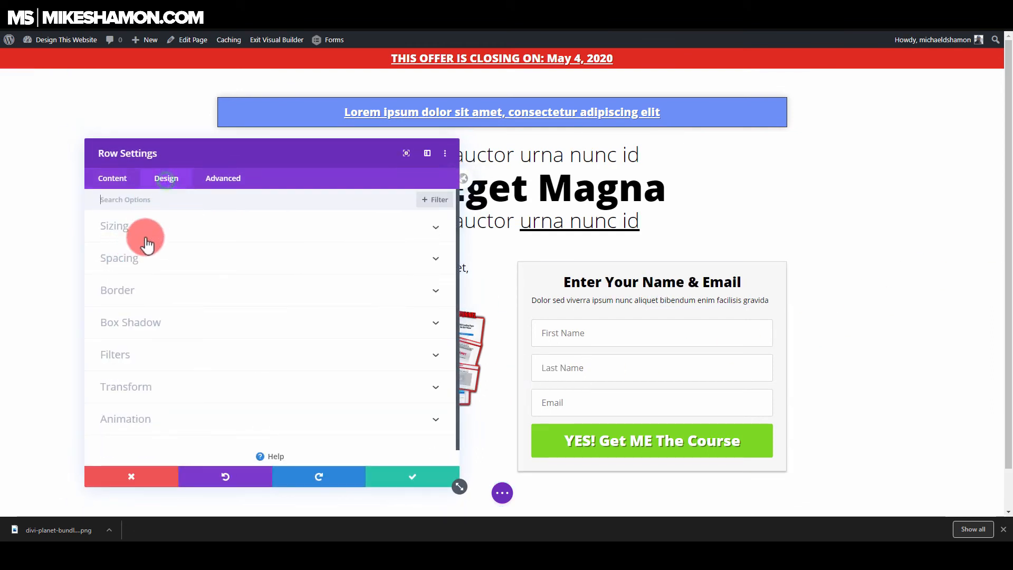
{"action": "left_click", "coordinate": [158, 227]}
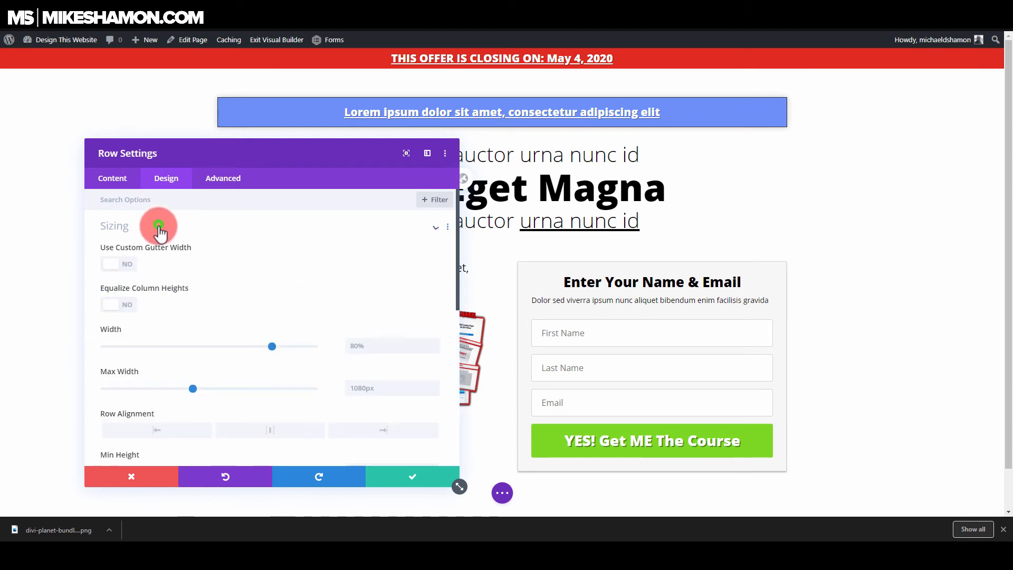
{"action": "left_click", "coordinate": [125, 268]}
{"action": "left_click_drag", "start_coordinate": [241, 185], "coordinate": [124, 165]}
{"action": "left_click", "coordinate": [129, 286]}
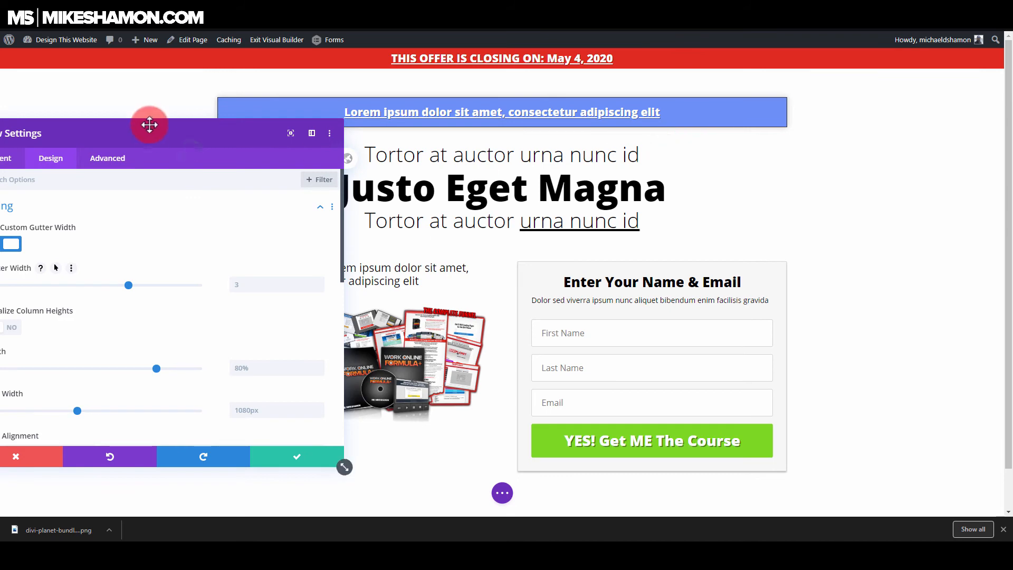
{"action": "left_click_drag", "start_coordinate": [149, 125], "coordinate": [803, 156]}
{"action": "left_click_drag", "start_coordinate": [989, 482], "coordinate": [985, 420]}
{"action": "left_click", "coordinate": [773, 316]}
{"action": "left_click_drag", "start_coordinate": [748, 304], "coordinate": [689, 292]}
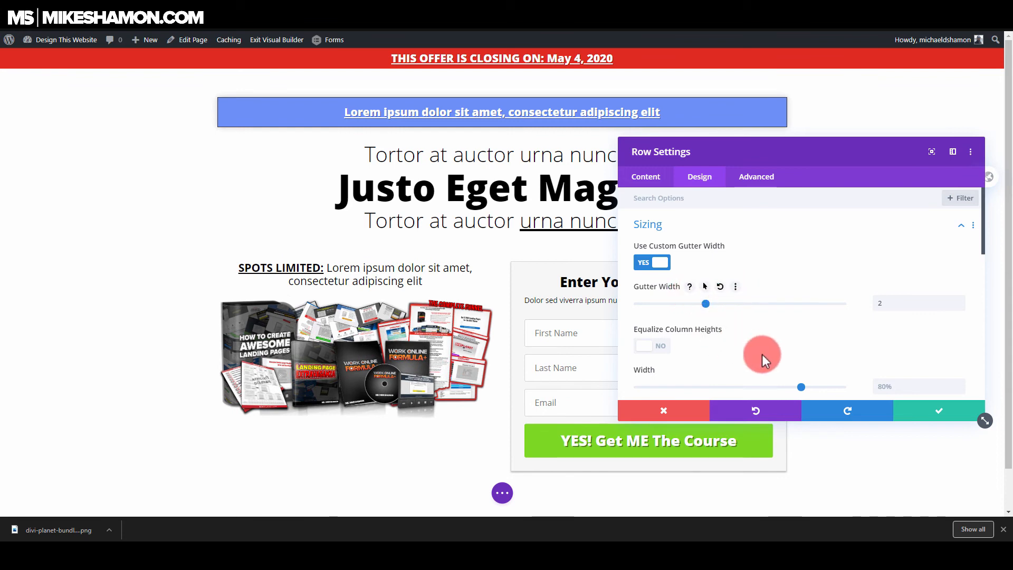
- Set the two-column row's gutter width to 1, center the row alignment, and save the row
{"action": "left_click_drag", "start_coordinate": [752, 157], "coordinate": [661, 116]}
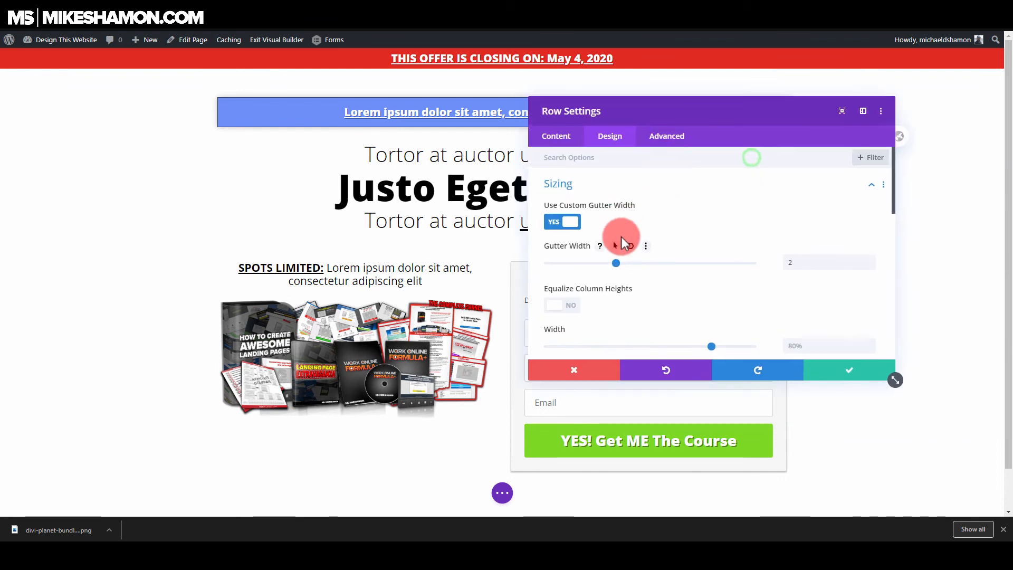
{"action": "scroll", "coordinate": [673, 290], "scroll_direction": "down", "scroll_amount": 3}
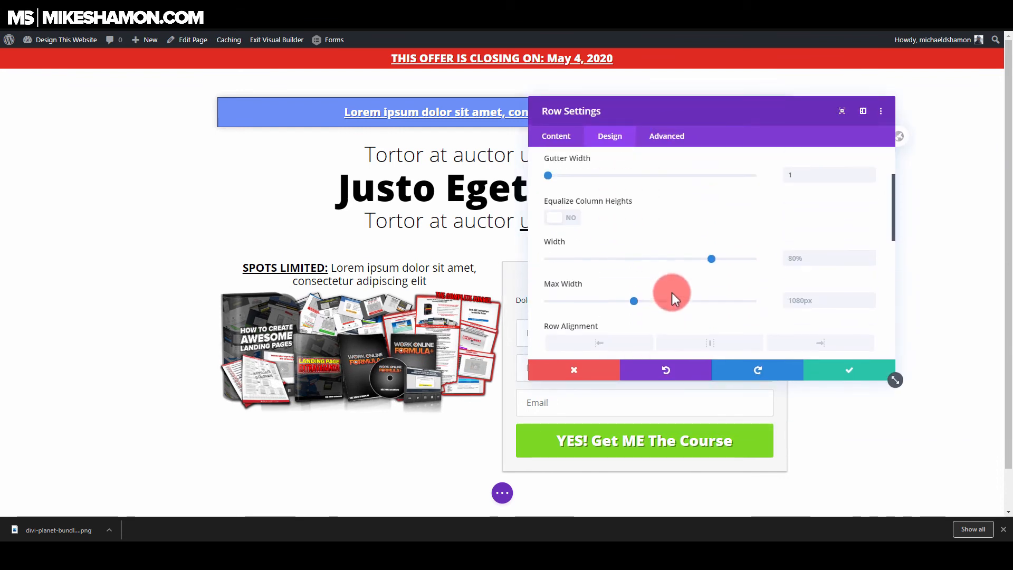
{"action": "left_click", "coordinate": [711, 255]}
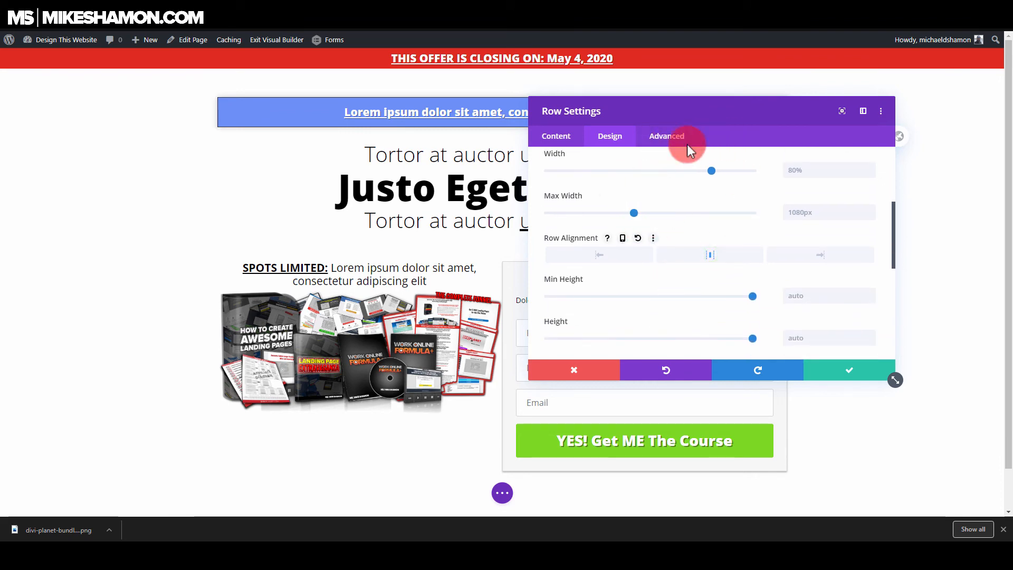
{"action": "left_click_drag", "start_coordinate": [733, 113], "coordinate": [1000, 149]}
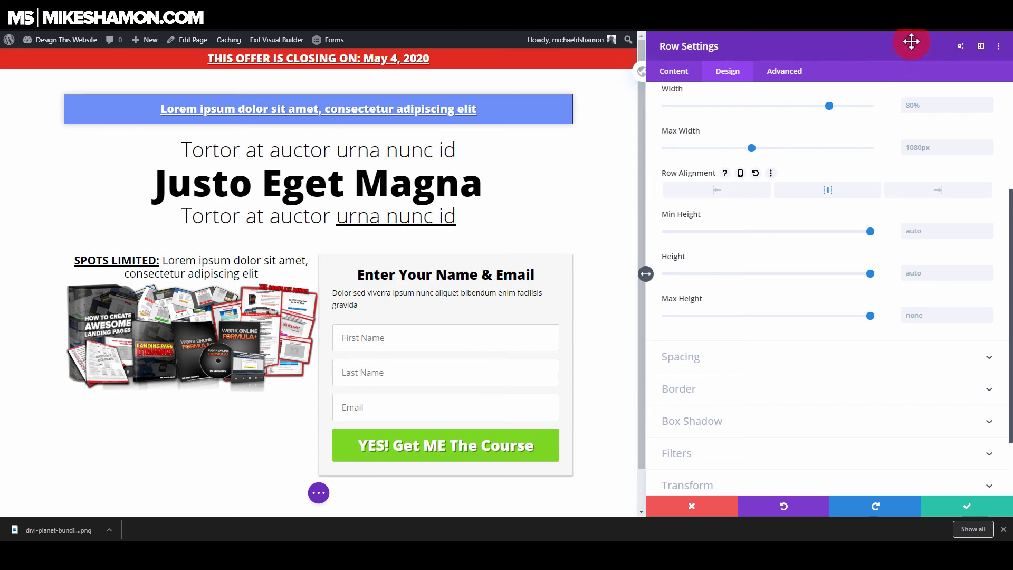
{"action": "left_click_drag", "start_coordinate": [911, 41], "coordinate": [789, 96]}
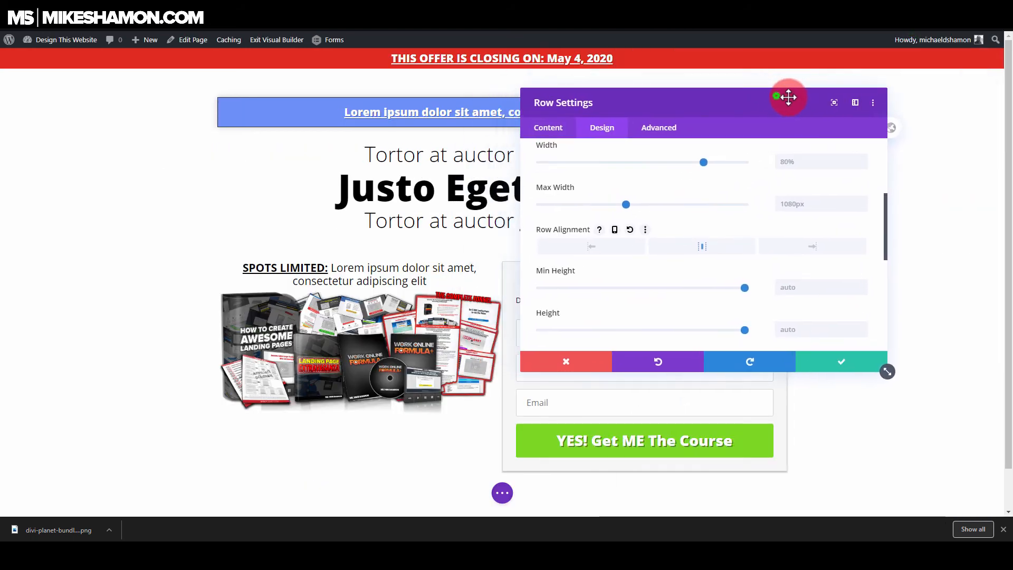
{"action": "left_click", "coordinate": [838, 364]}
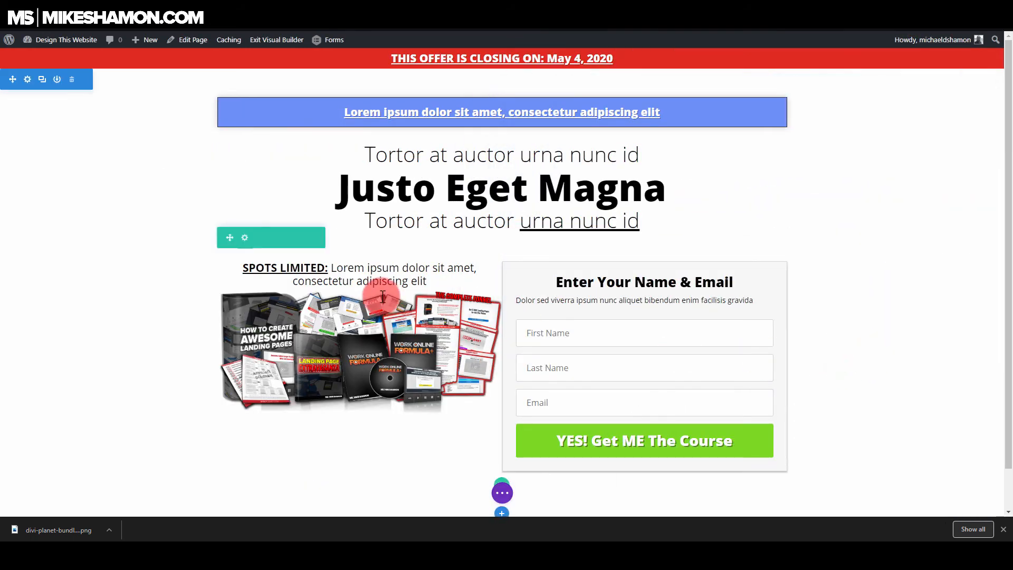
- Set the two-column row's width to 100% and its max width to 1920px
{"action": "left_click", "coordinate": [245, 238]}
{"action": "left_click", "coordinate": [602, 127]}
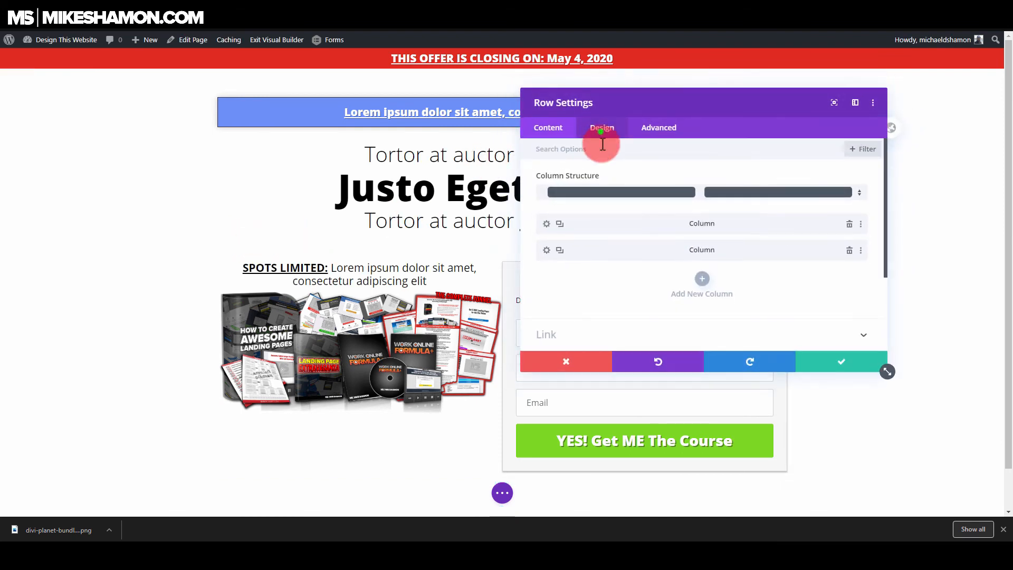
{"action": "left_click", "coordinate": [600, 181]}
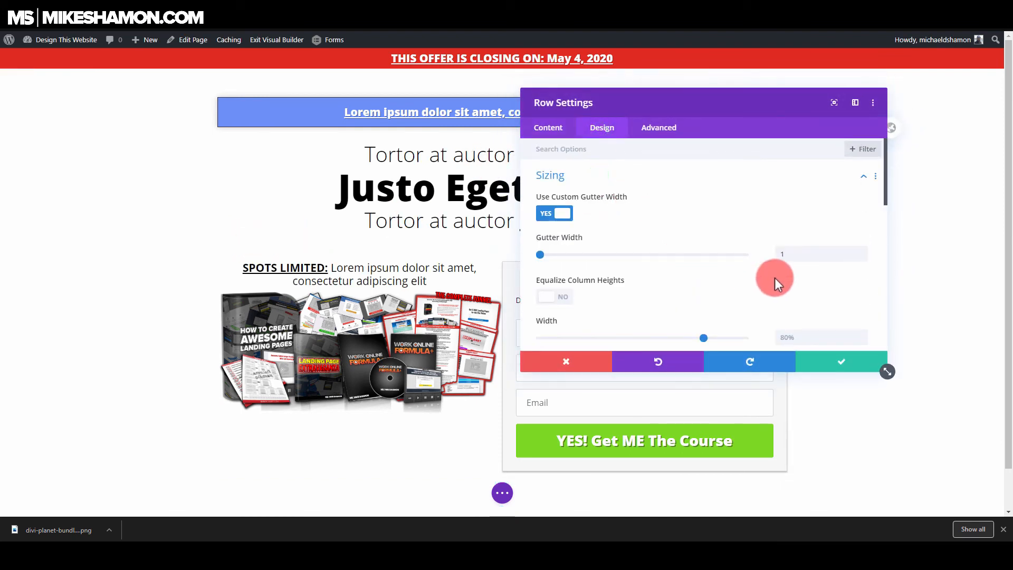
{"action": "scroll", "coordinate": [775, 277], "scroll_direction": "down", "scroll_amount": 2}
{"action": "left_click_drag", "start_coordinate": [703, 252], "coordinate": [758, 250]}
{"action": "left_click", "coordinate": [818, 289]}
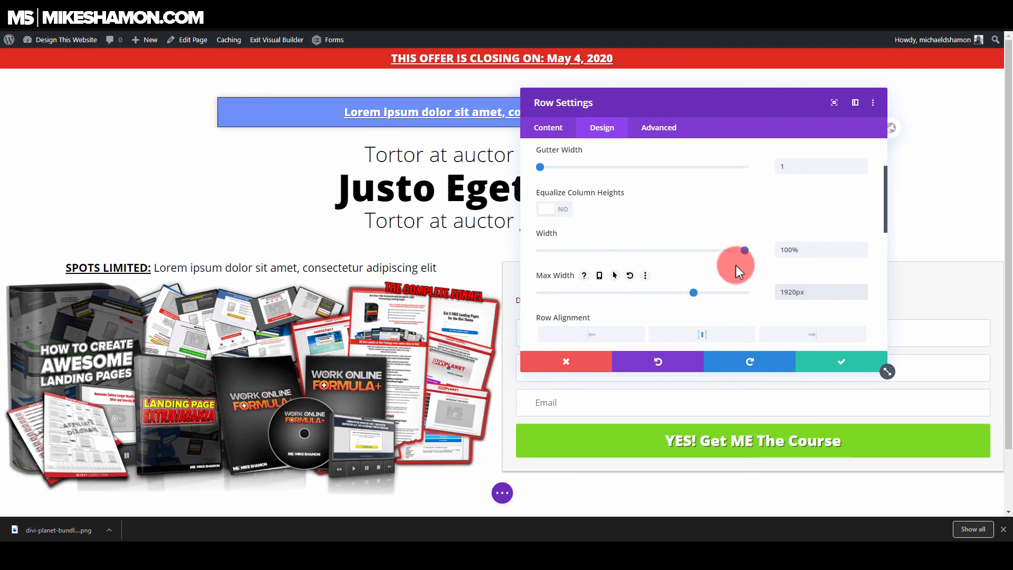
- Reduce the two-column row's width to 66% and set its gutter width to 2
{"action": "left_click_drag", "start_coordinate": [743, 252], "coordinate": [684, 248]}
{"action": "left_click_drag", "start_coordinate": [671, 95], "coordinate": [705, 97]}
{"action": "left_click_drag", "start_coordinate": [743, 254], "coordinate": [750, 252]}
{"action": "left_click_drag", "start_coordinate": [616, 170], "coordinate": [653, 173]}
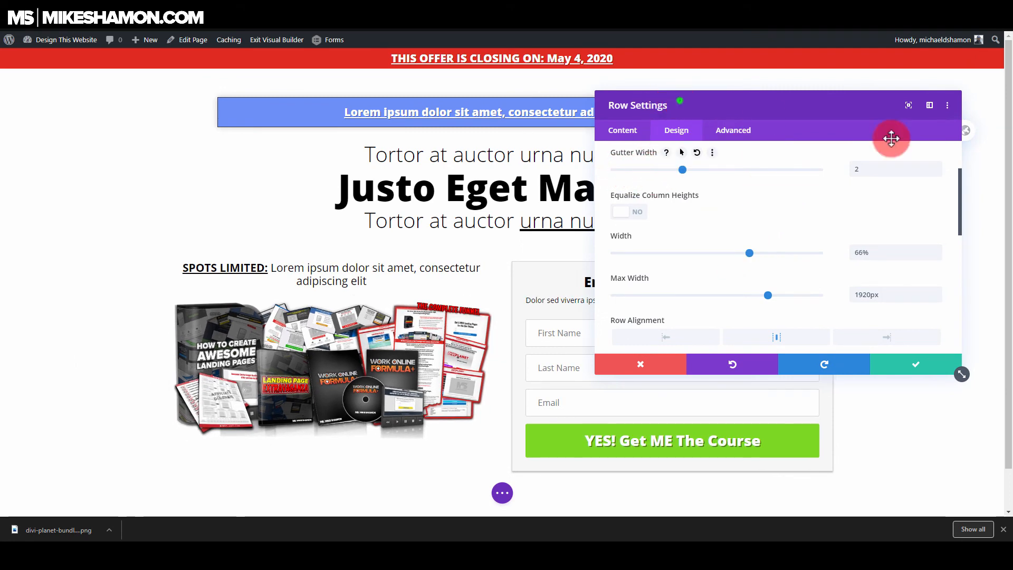
- Fine-tune the two-column row's width to 65% and save the row settings
{"action": "left_click_drag", "start_coordinate": [680, 114], "coordinate": [786, 107]}
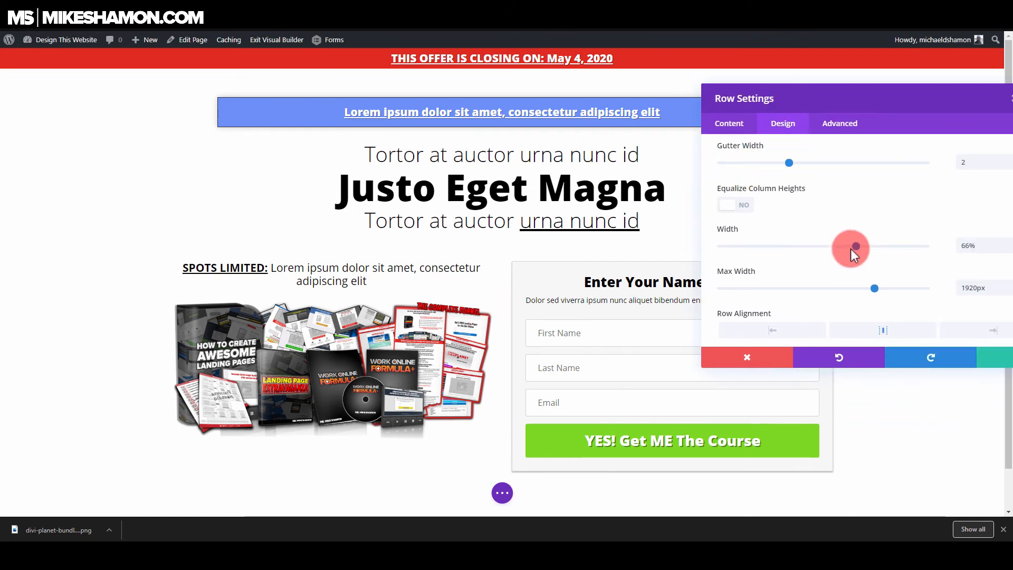
{"action": "left_click_drag", "start_coordinate": [856, 245], "coordinate": [853, 245]}
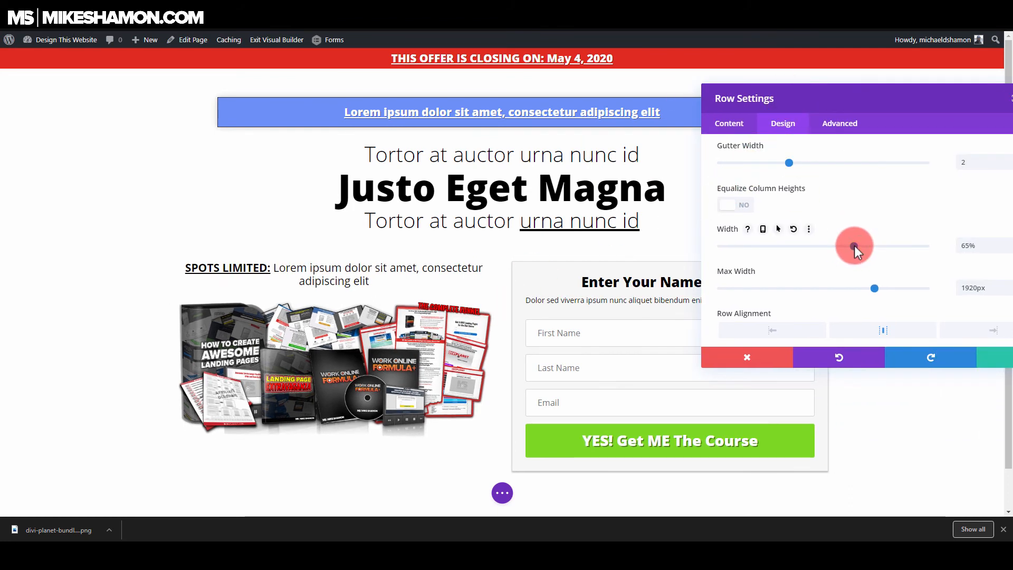
{"action": "left_click_drag", "start_coordinate": [845, 94], "coordinate": [880, 95]}
{"action": "left_click_drag", "start_coordinate": [917, 113], "coordinate": [845, 93]}
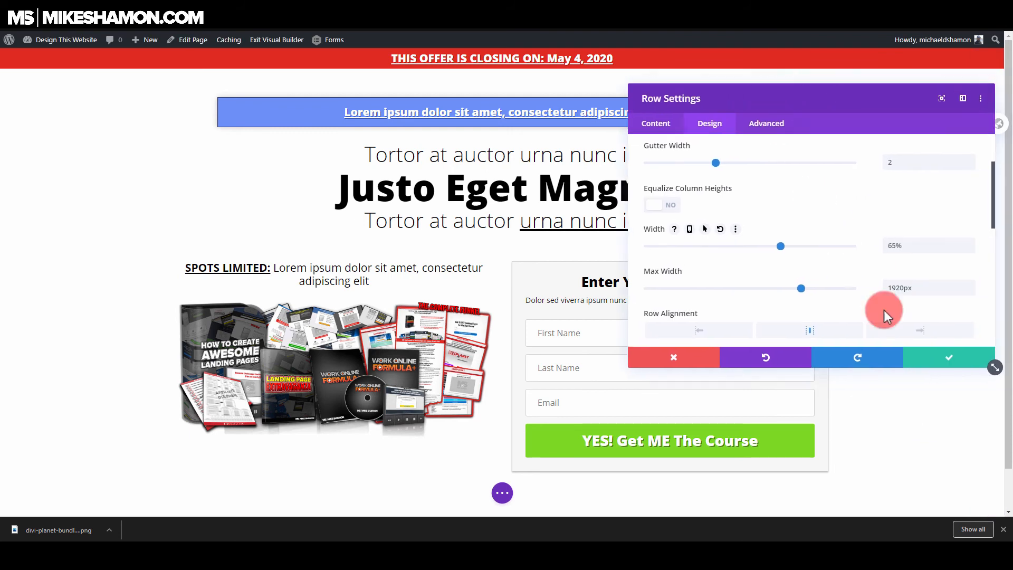
{"action": "left_click", "coordinate": [950, 361]}
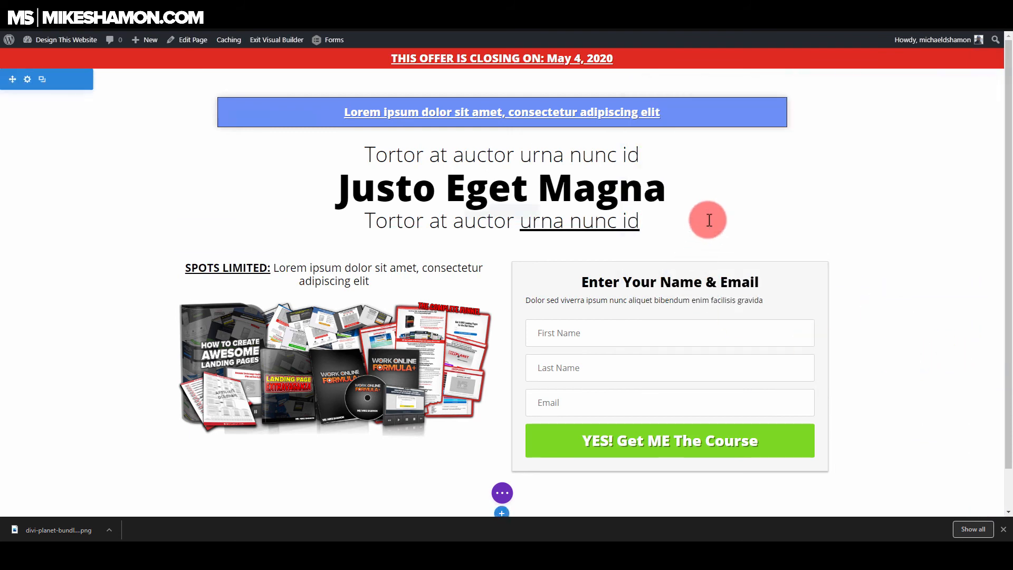
- Insert a Countdown Timer module below the optin form in the two-column row's second column
{"action": "scroll", "coordinate": [481, 339], "scroll_direction": "down", "scroll_amount": 1}
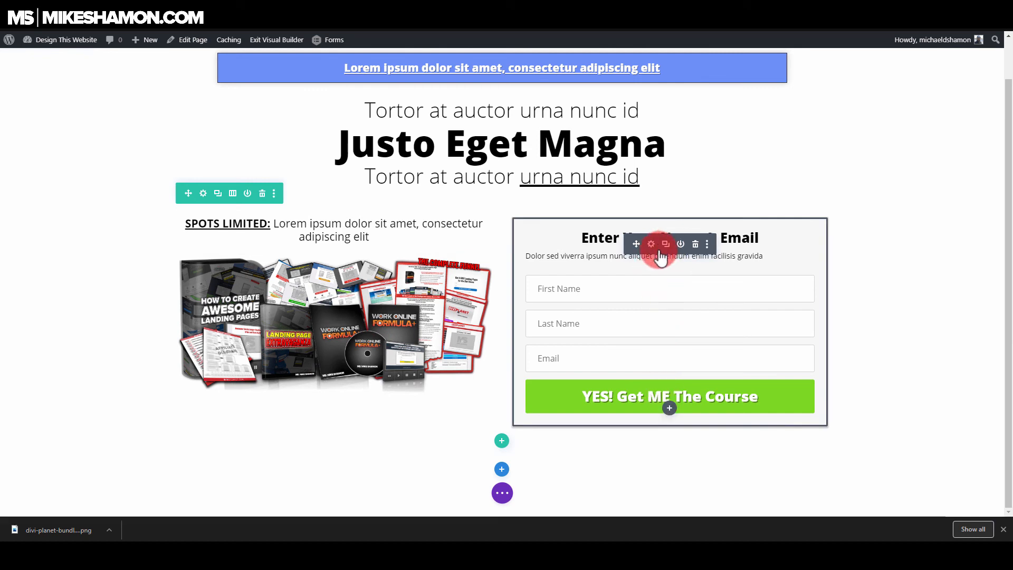
{"action": "left_click_drag", "start_coordinate": [673, 412], "coordinate": [597, 242]}
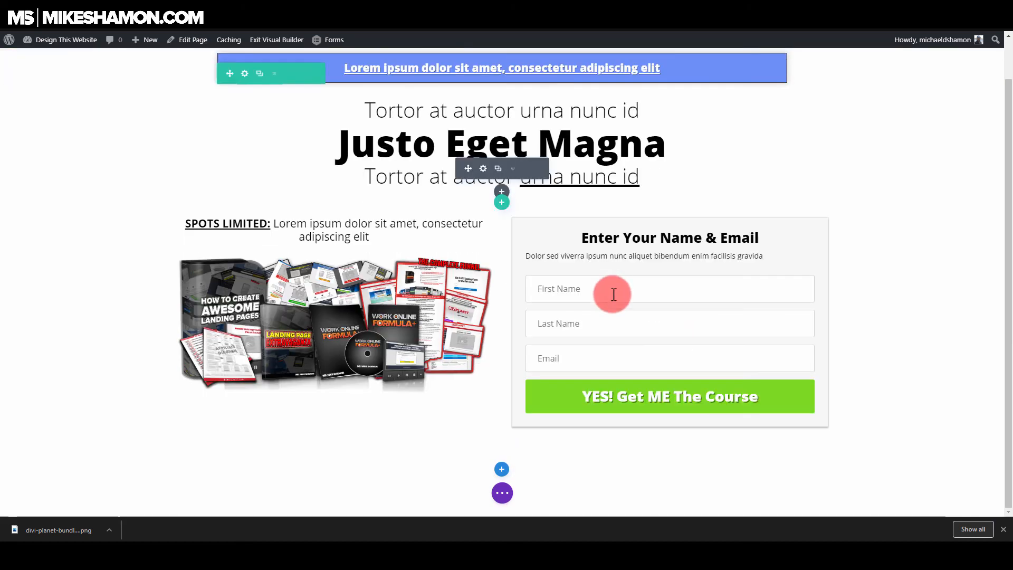
{"action": "left_click", "coordinate": [669, 410]}
{"action": "left_click", "coordinate": [643, 139]}
{"action": "type", "text": "coun"}
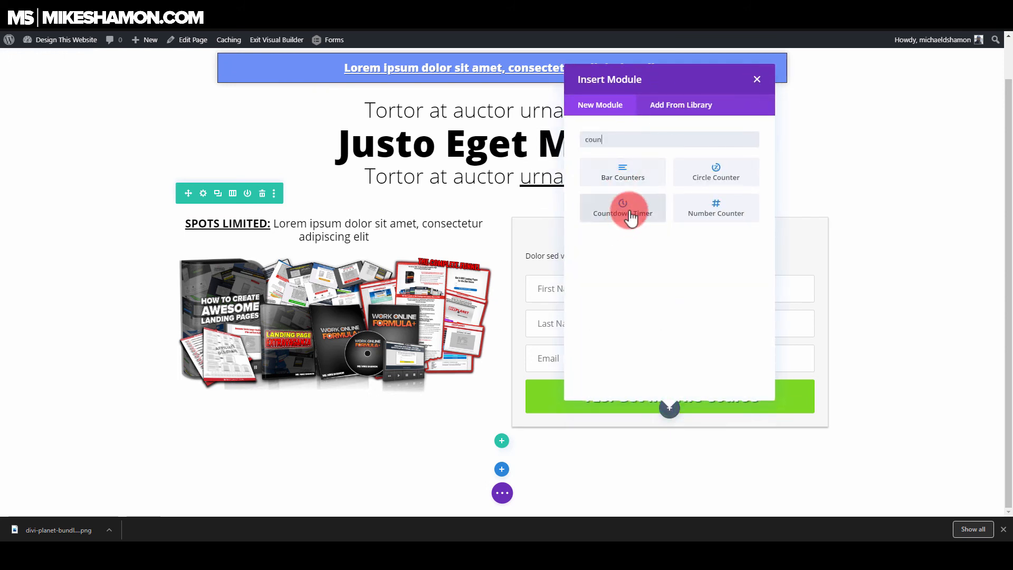
{"action": "left_click", "coordinate": [629, 213]}
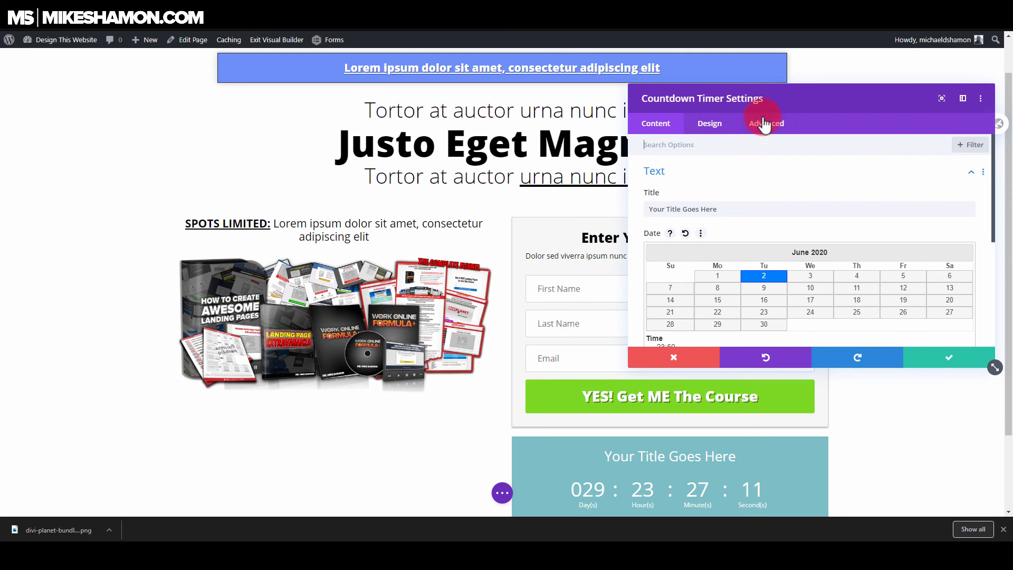
- Save the new countdown timer and move it above the optin form
{"action": "left_click_drag", "start_coordinate": [759, 100], "coordinate": [160, 152]}
{"action": "scroll", "coordinate": [586, 455], "scroll_direction": "down", "scroll_amount": 2}
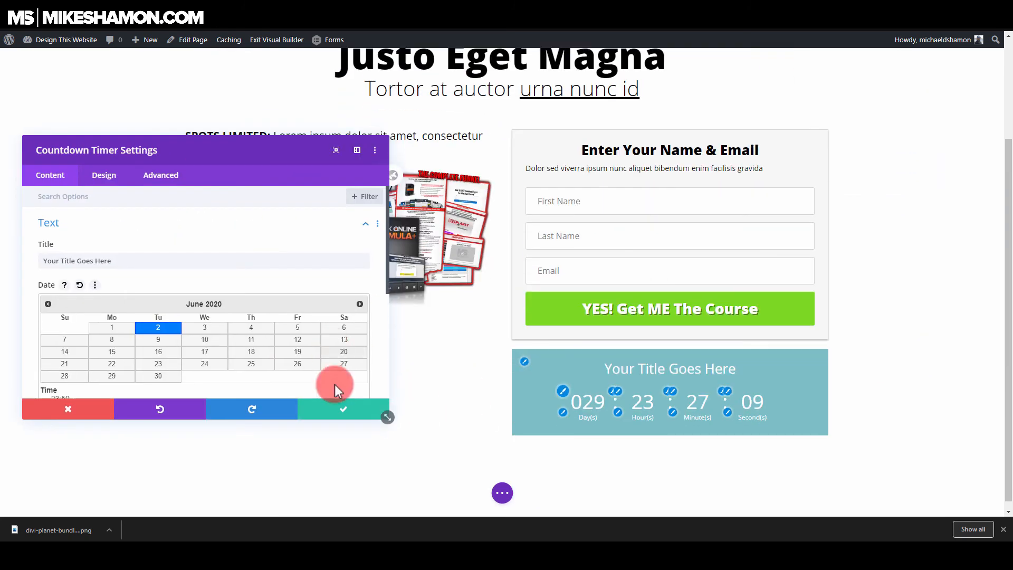
{"action": "left_click", "coordinate": [340, 410]}
{"action": "left_click_drag", "start_coordinate": [636, 376], "coordinate": [685, 380]}
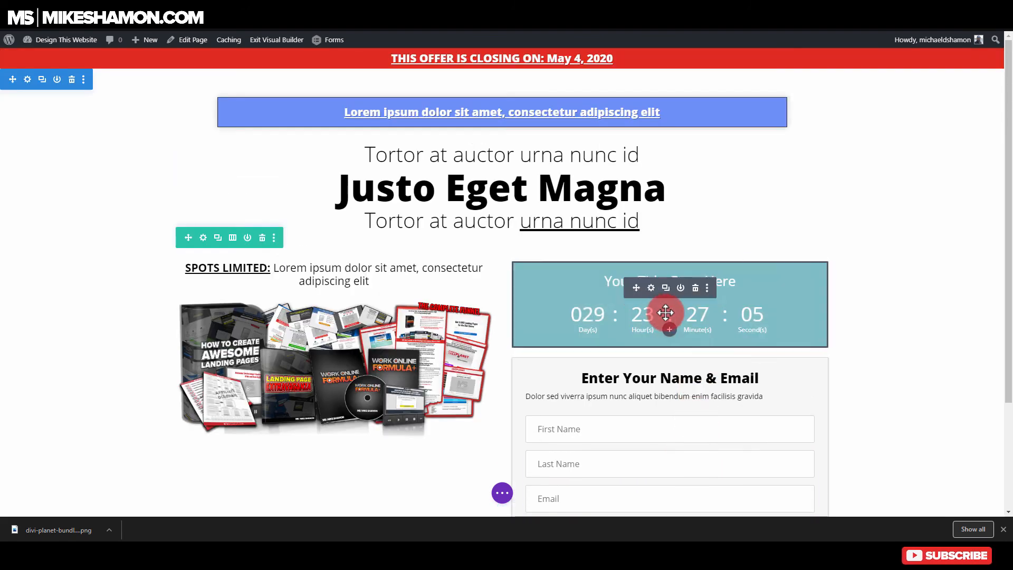
- Set the countdown timer's title to "Offer Closes In...." and make the title text black
{"action": "left_click", "coordinate": [651, 288]}
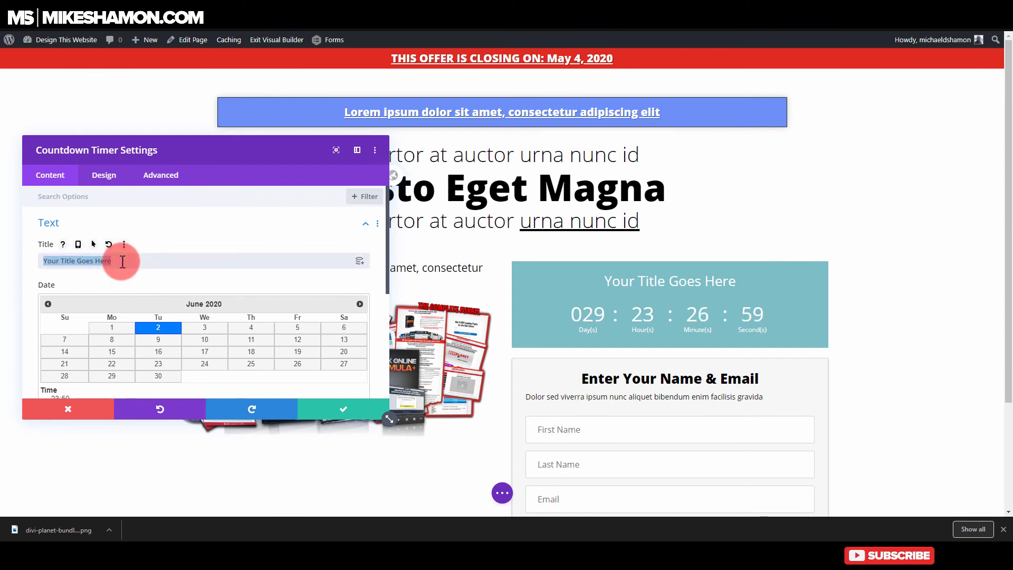
{"action": "type", "text": "Offer Closes In...."}
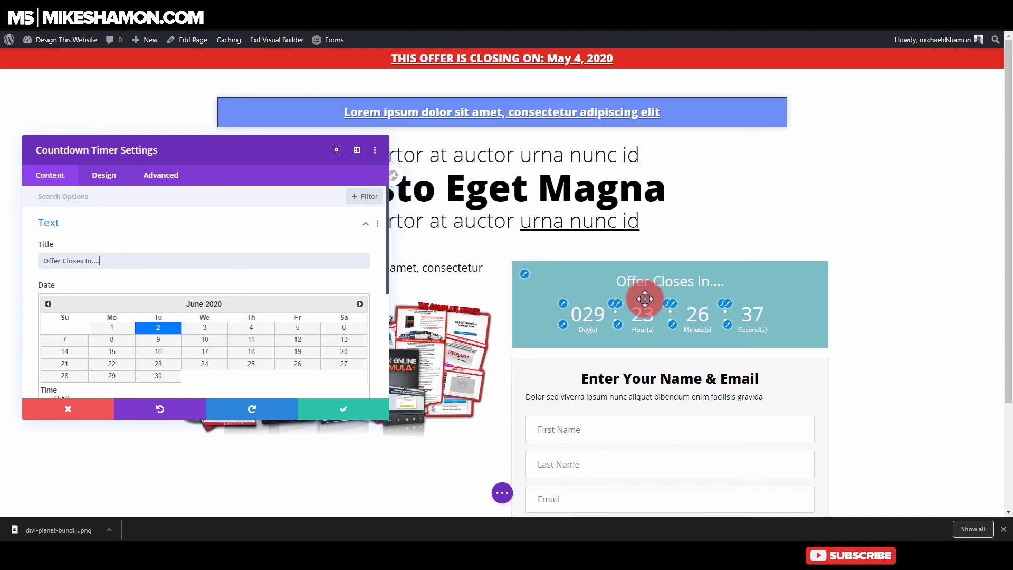
{"action": "left_click", "coordinate": [524, 273]}
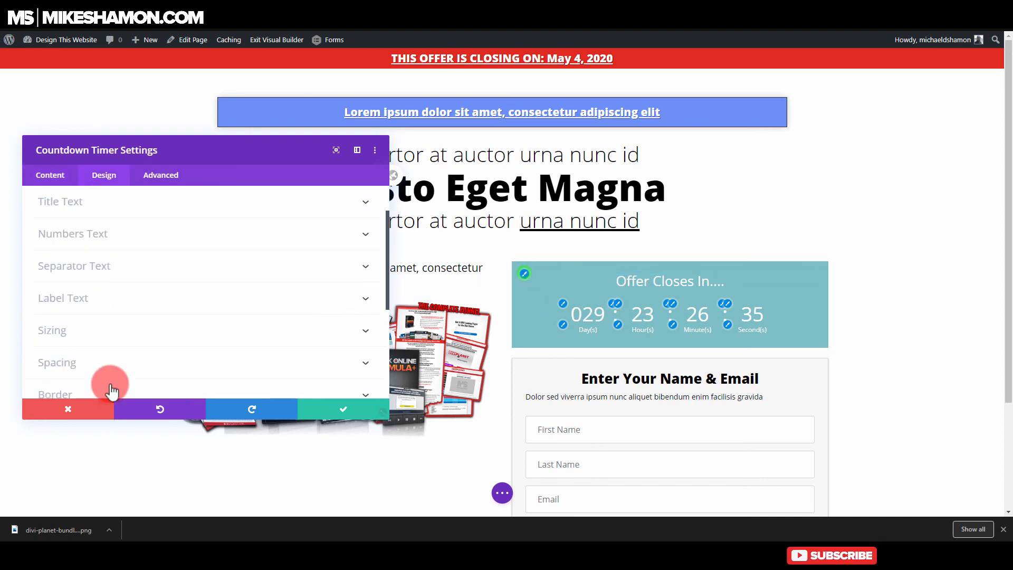
{"action": "scroll", "coordinate": [142, 348], "scroll_direction": "down", "scroll_amount": 2}
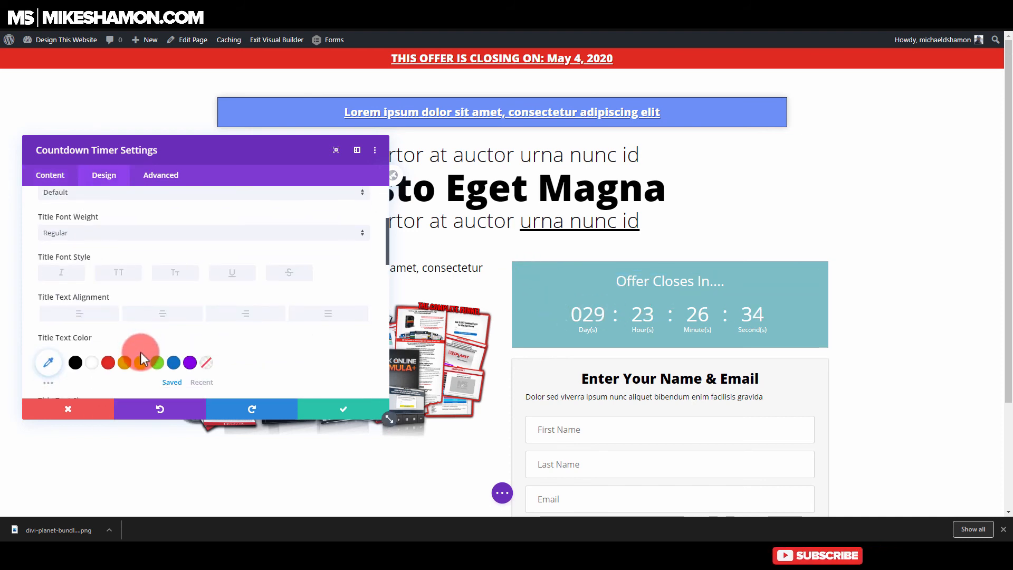
{"action": "left_click", "coordinate": [78, 362]}
{"action": "scroll", "coordinate": [295, 344], "scroll_direction": "down", "scroll_amount": 2}
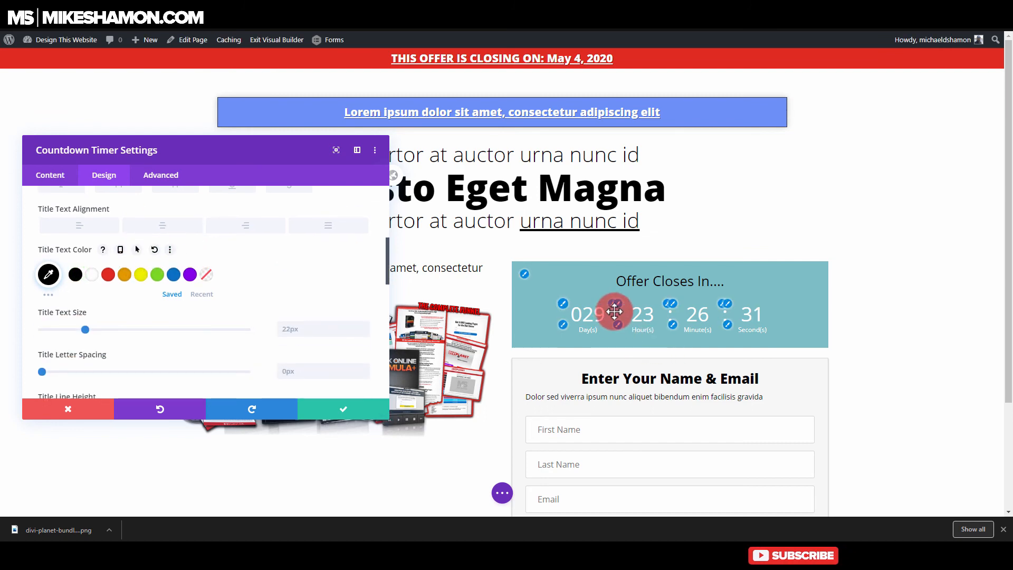
- Make the countdown timer's numbers Ultra Bold and black, and color its labels black
{"action": "left_click", "coordinate": [572, 316]}
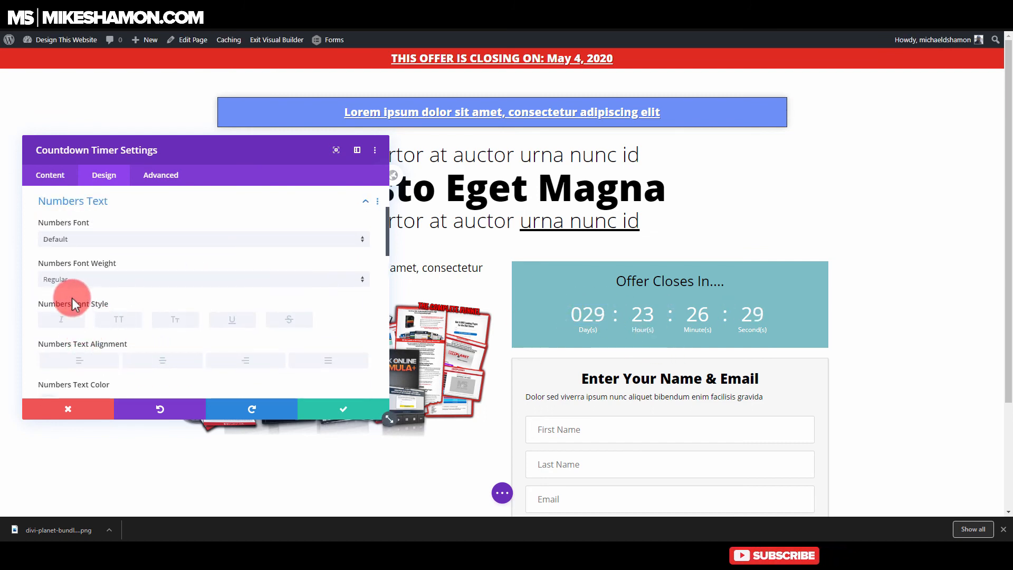
{"action": "left_click", "coordinate": [63, 279]}
{"action": "left_click", "coordinate": [73, 361]}
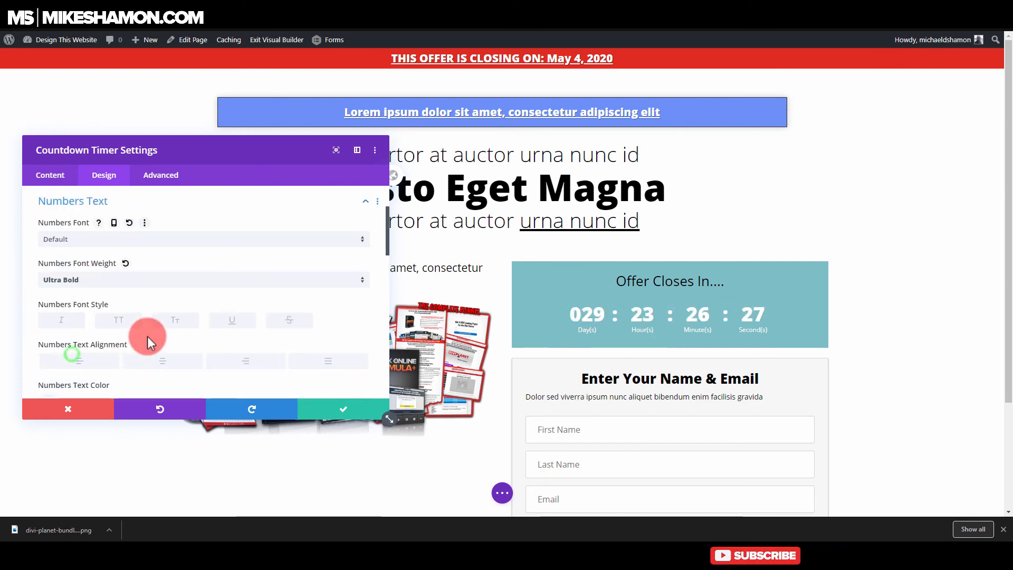
{"action": "scroll", "coordinate": [136, 328], "scroll_direction": "down", "scroll_amount": 2}
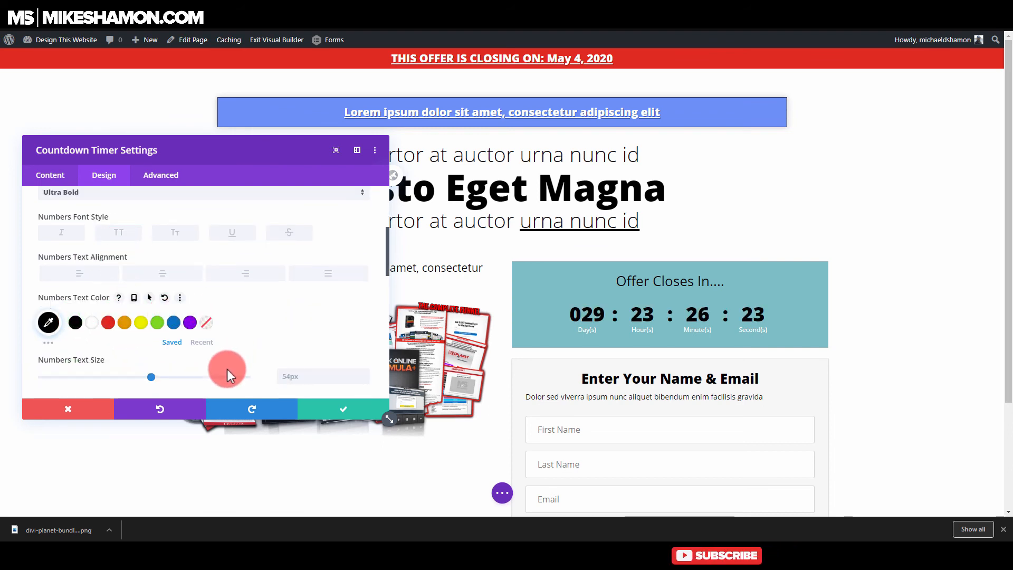
{"action": "left_click", "coordinate": [564, 326]}
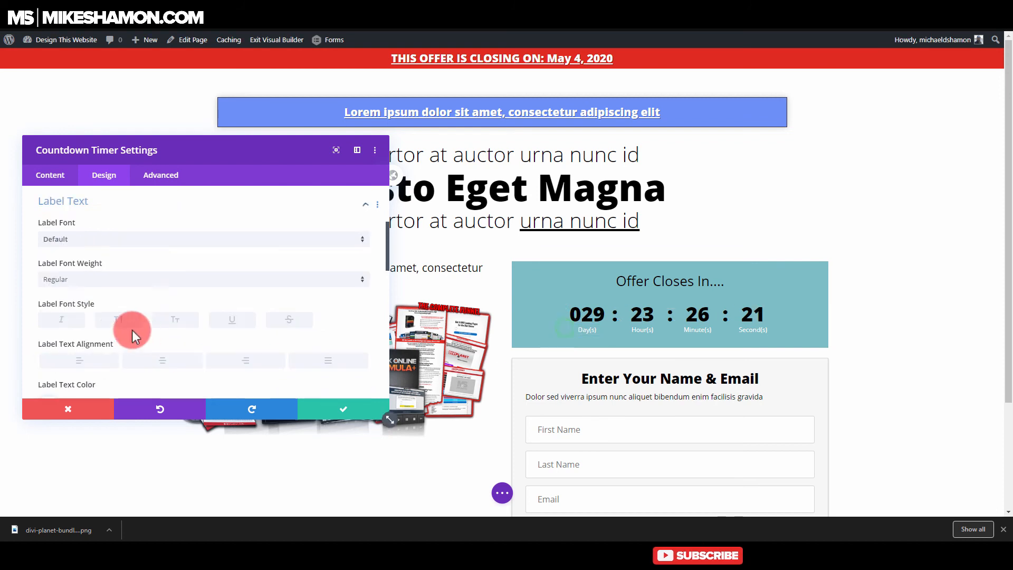
{"action": "scroll", "coordinate": [118, 328], "scroll_direction": "down", "scroll_amount": 3}
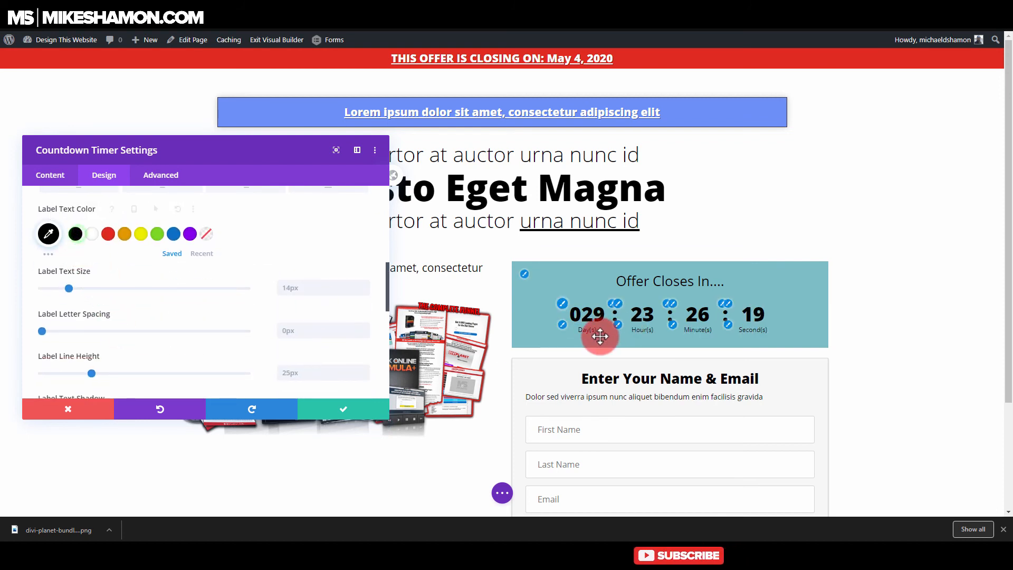
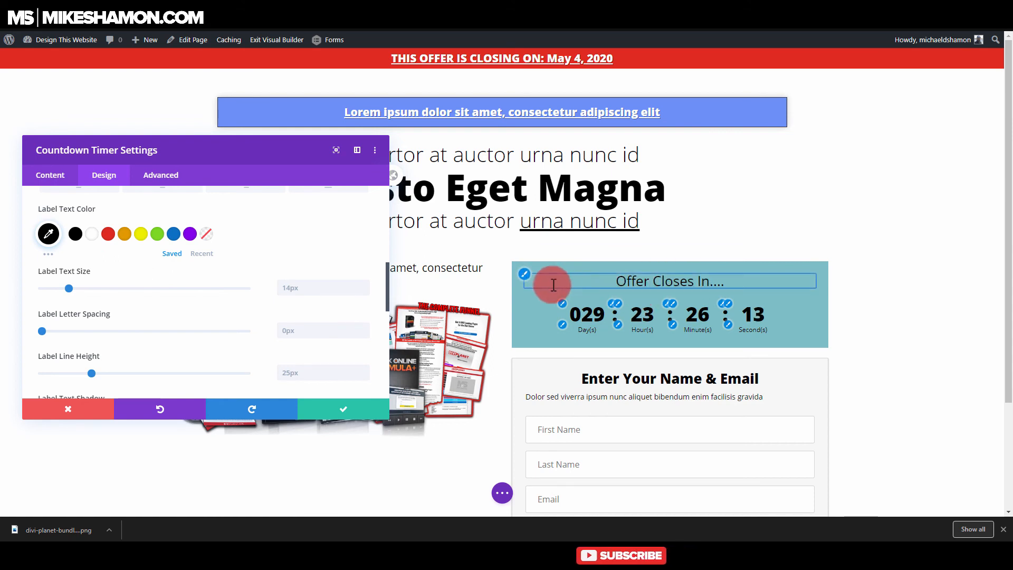
- Clear the countdown timer's title text
{"action": "left_click", "coordinate": [61, 172]}
{"action": "left_click", "coordinate": [190, 225]}
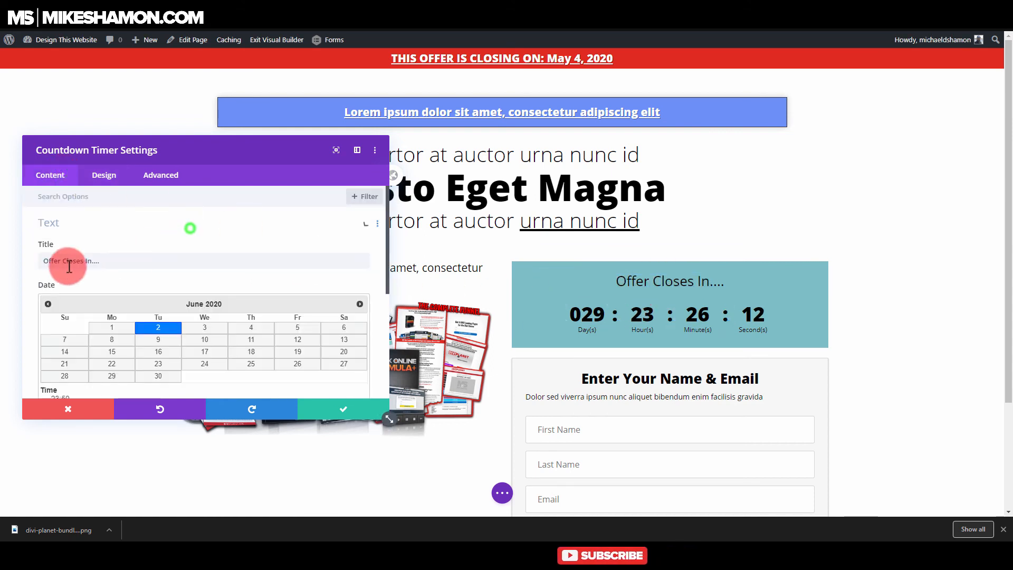
{"action": "left_click", "coordinate": [142, 259]}
{"action": "key", "text": "BackSpace"}
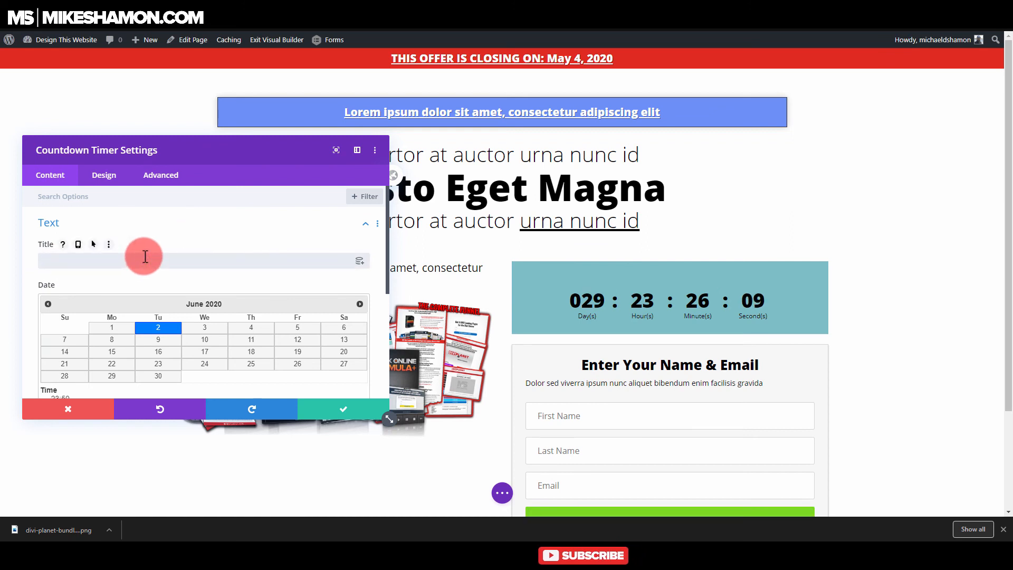
- Set the countdown timer's top and bottom margin and padding to 0px, with each pair linked
{"action": "left_click", "coordinate": [104, 175]}
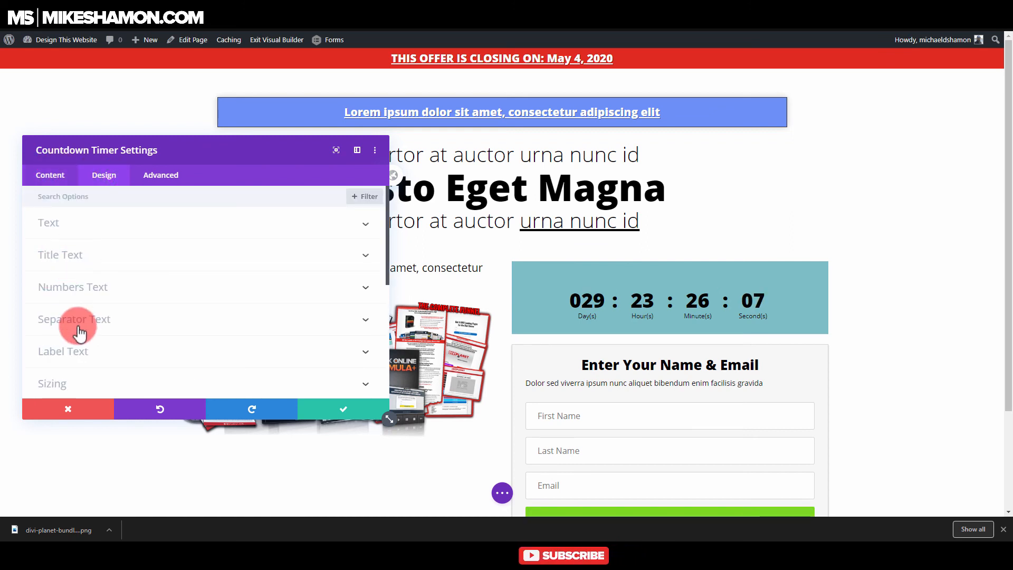
{"action": "scroll", "coordinate": [82, 338], "scroll_direction": "down", "scroll_amount": 2}
{"action": "left_click", "coordinate": [83, 324]}
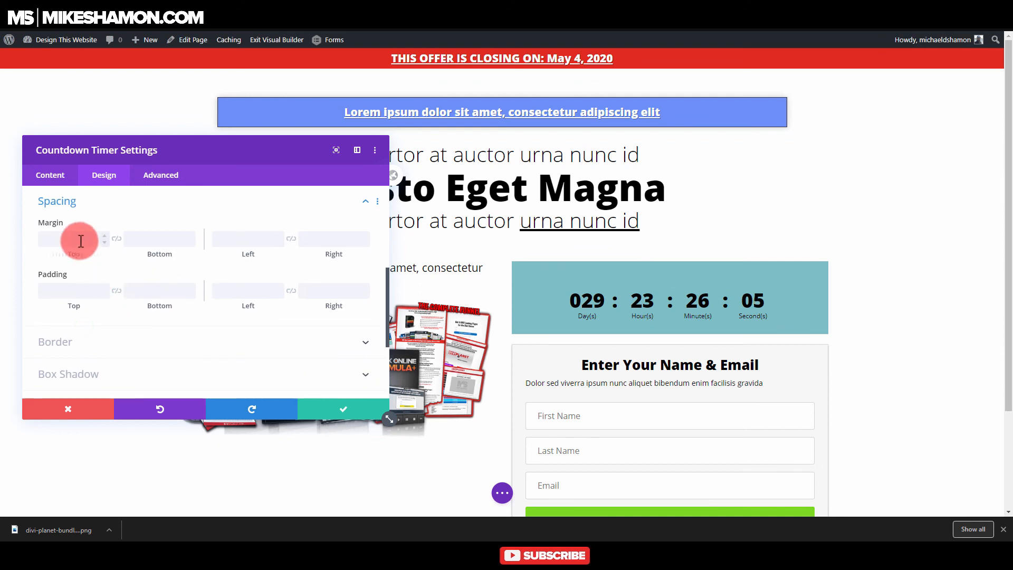
{"action": "type", "text": "0"}
{"action": "left_click", "coordinate": [79, 290]}
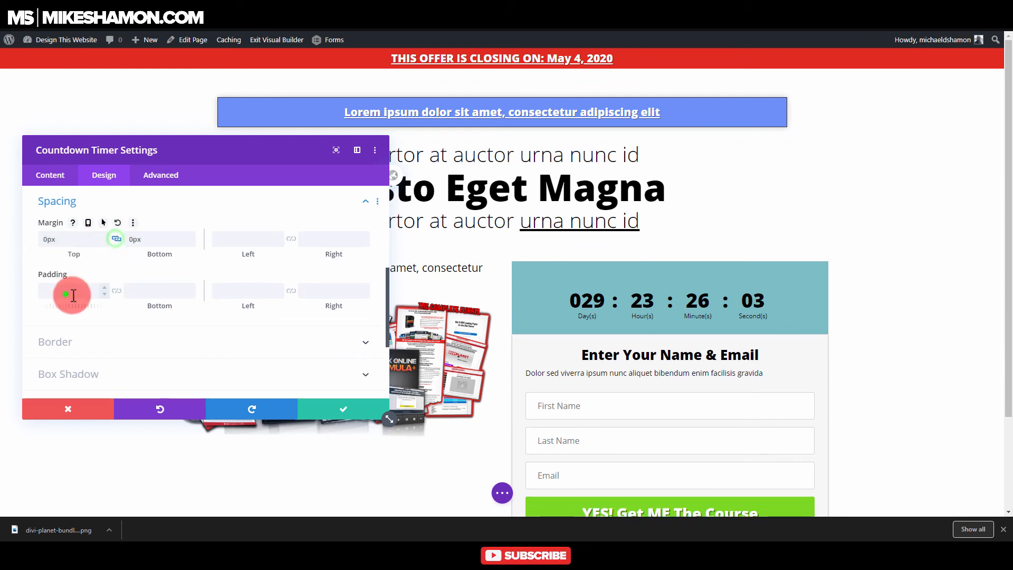
{"action": "type", "text": "0"}
{"action": "left_click", "coordinate": [115, 290]}
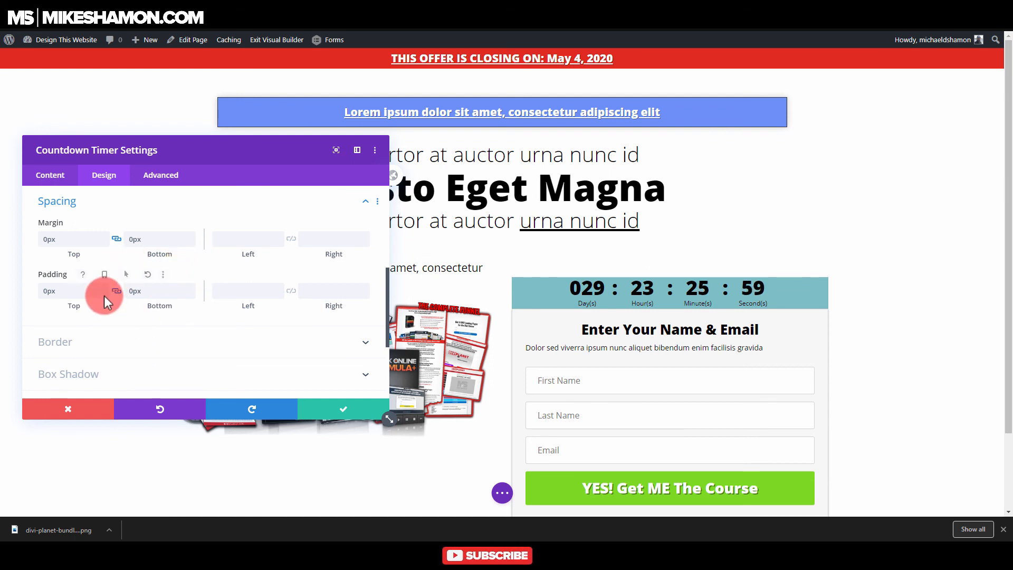
- Remove the countdown timer's background color
{"action": "left_click", "coordinate": [50, 175]}
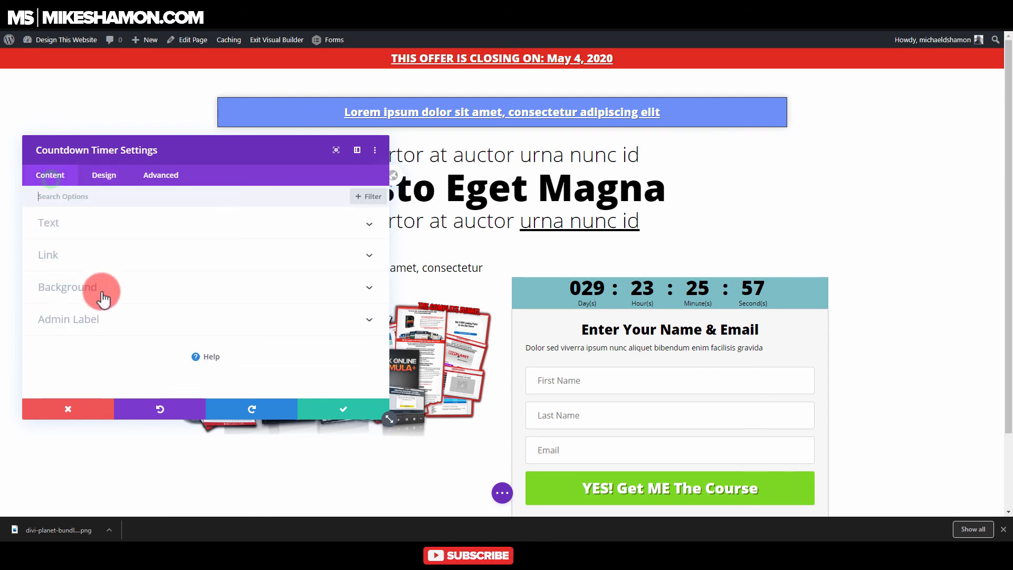
{"action": "left_click", "coordinate": [102, 291]}
{"action": "left_click", "coordinate": [355, 274]}
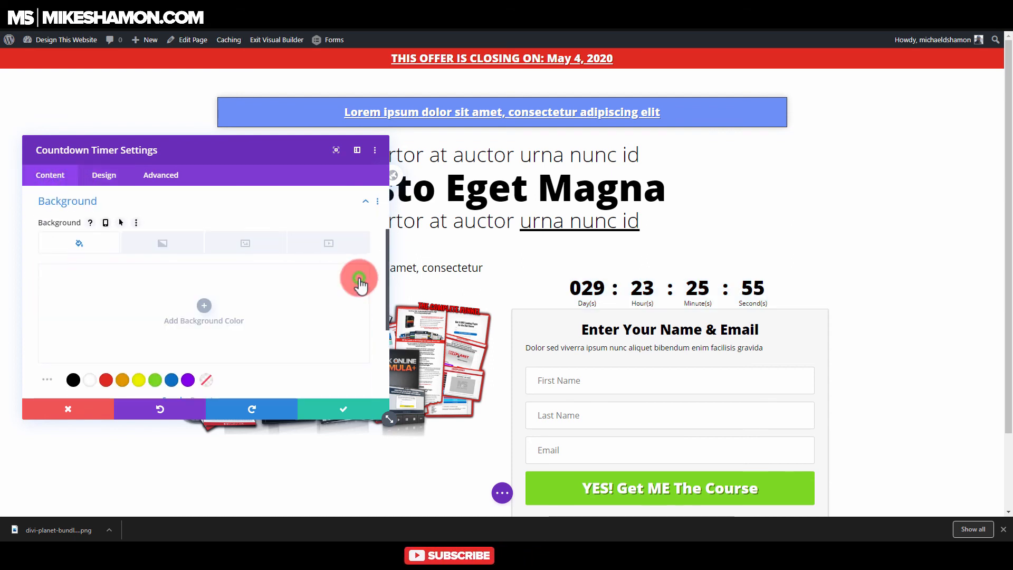
- Set the countdown timer's top and bottom padding to 8px and save the module
{"action": "left_click", "coordinate": [104, 175]}
{"action": "scroll", "coordinate": [102, 271], "scroll_direction": "up", "scroll_amount": 5}
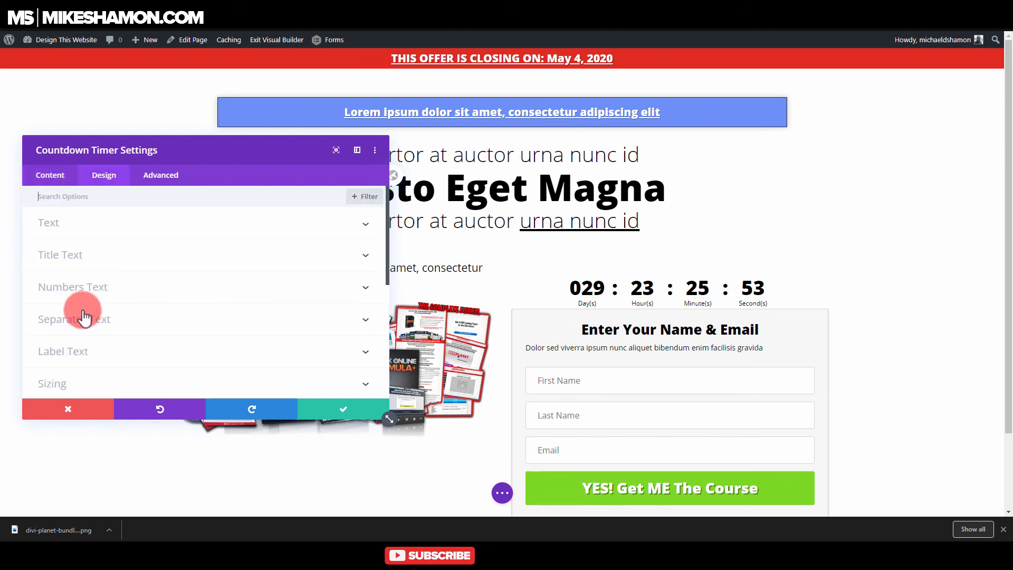
{"action": "scroll", "coordinate": [84, 342], "scroll_direction": "down", "scroll_amount": 3}
{"action": "left_click", "coordinate": [104, 244]}
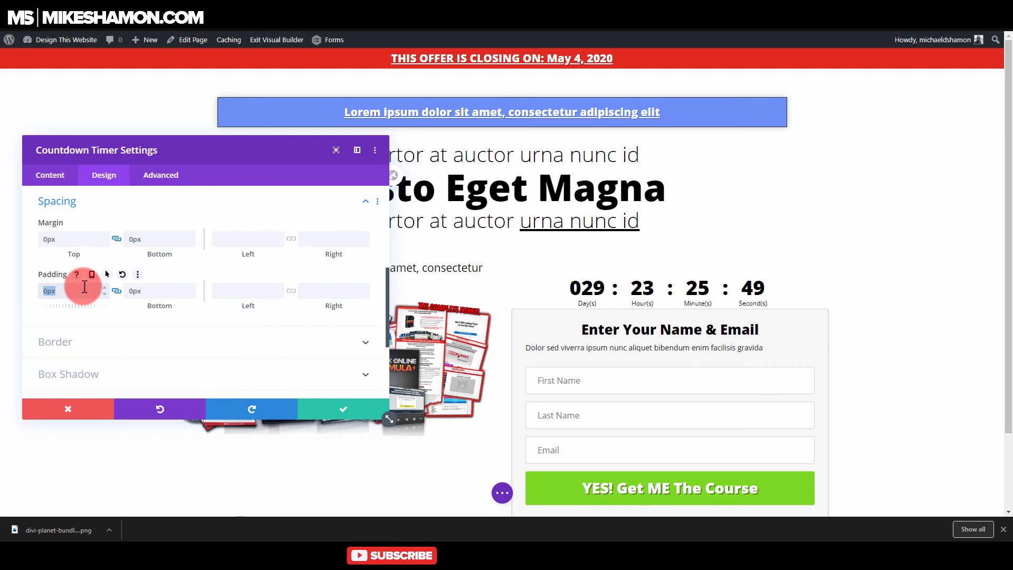
{"action": "left_click", "coordinate": [84, 287]}
{"action": "type", "text": "8px"}
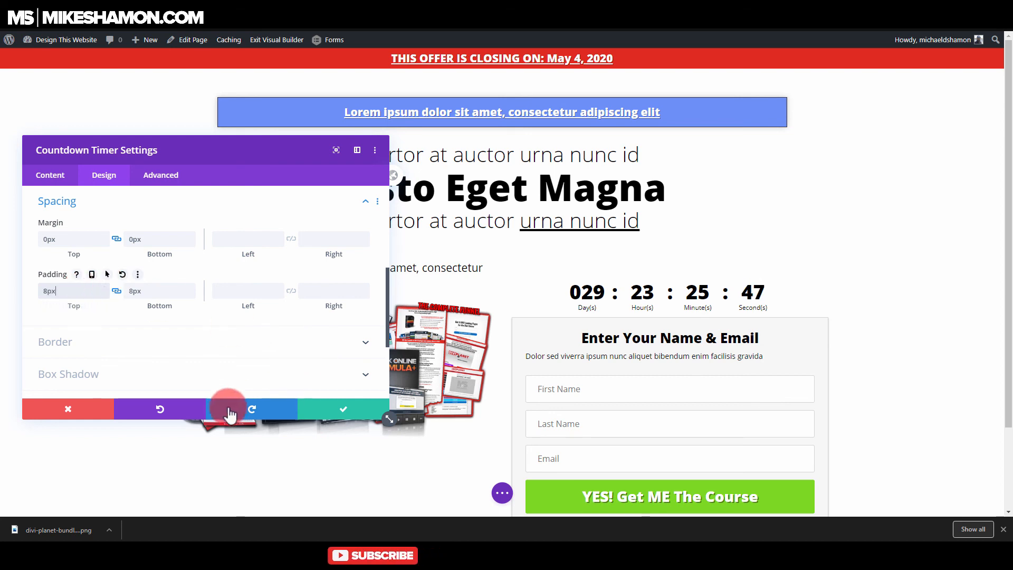
{"action": "left_click", "coordinate": [335, 418]}
{"action": "left_click", "coordinate": [323, 408]}
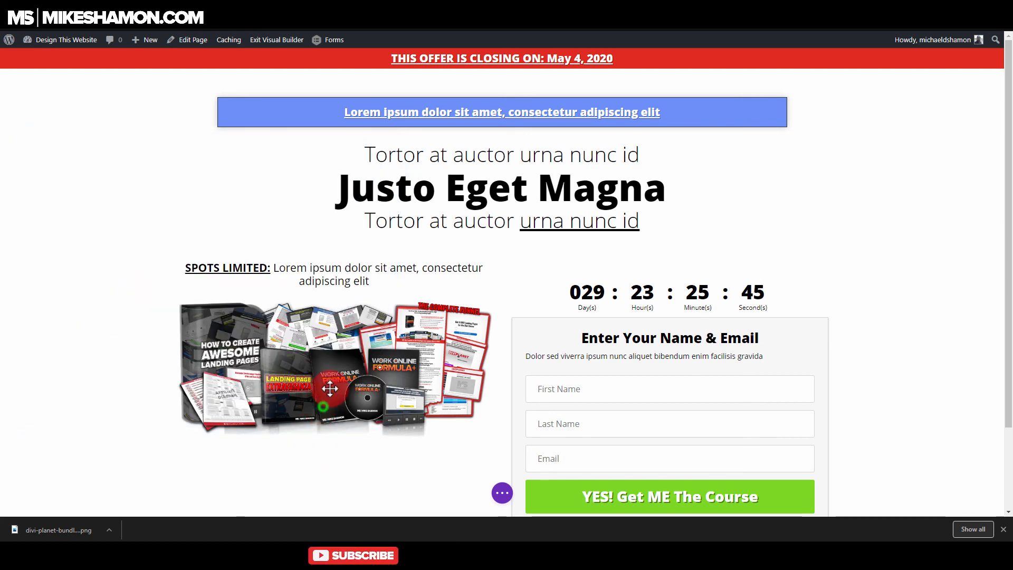
{"action": "left_click", "coordinate": [583, 294]}
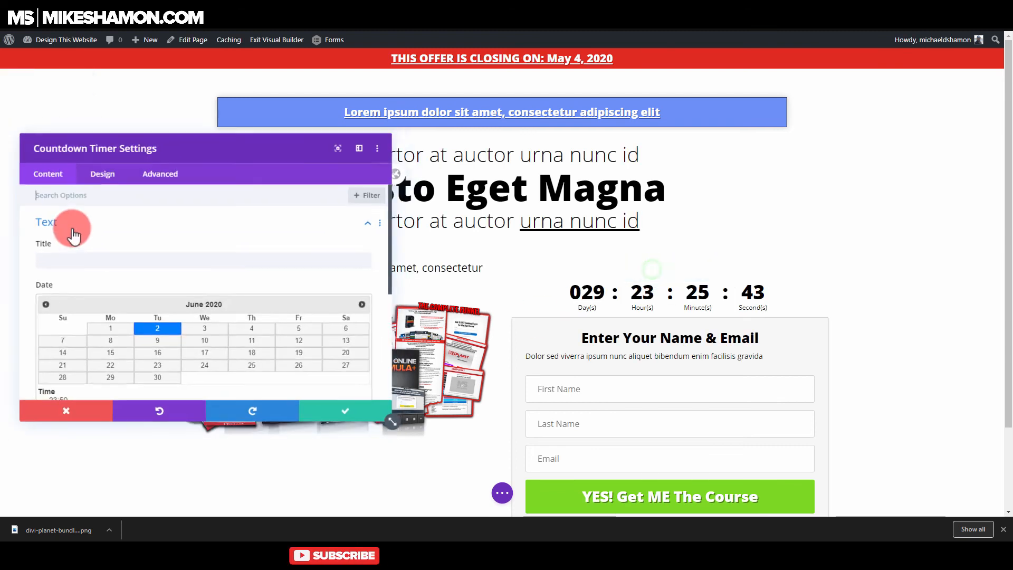
{"action": "left_click", "coordinate": [78, 259]}
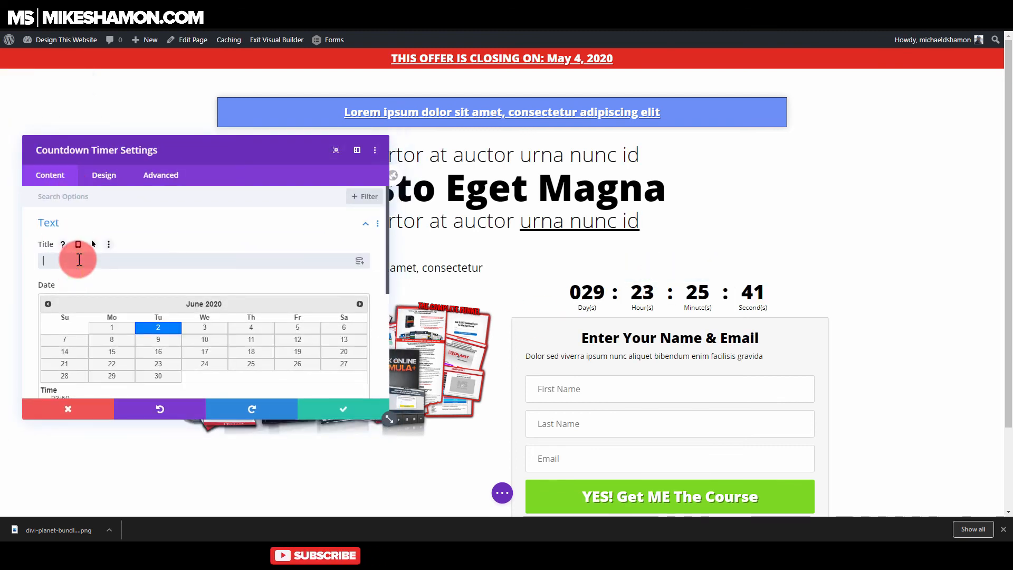
{"action": "type", "text": "c"}
{"action": "key", "text": "BackSpace"}
{"action": "type", "text": "This Of"}
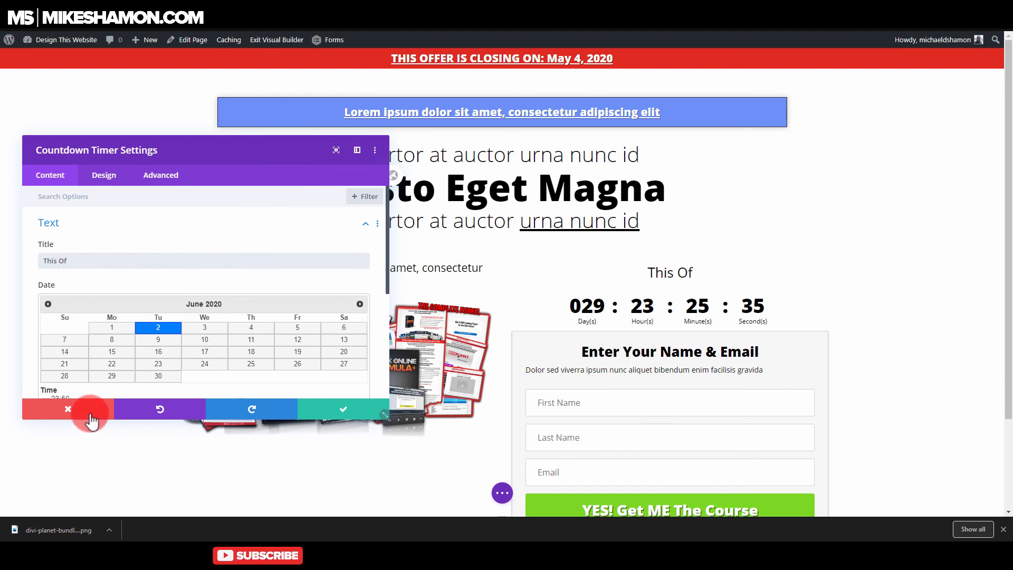
{"action": "left_click", "coordinate": [81, 411]}
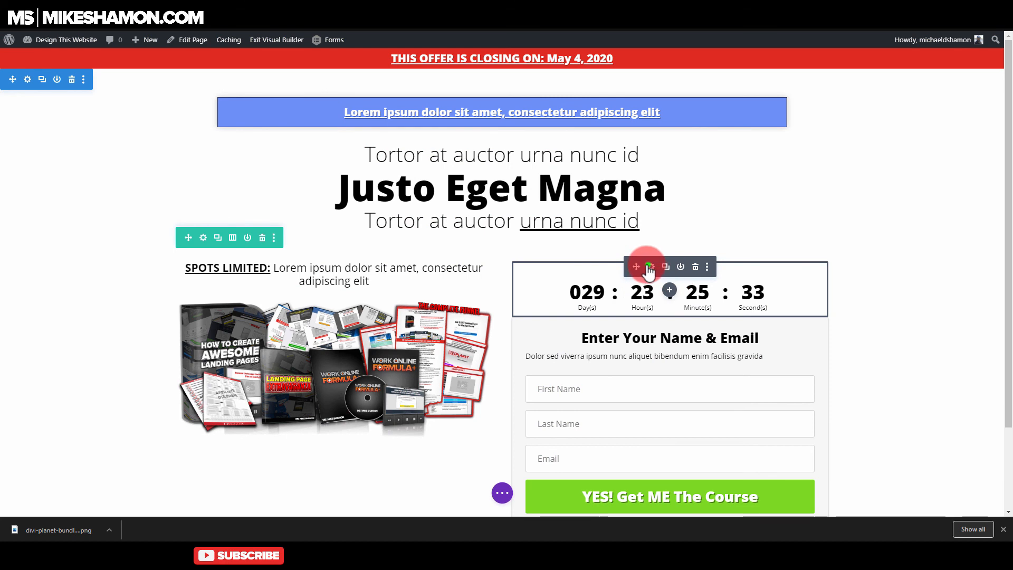
- Set the countdown timer's title to "This Offer ENDS in...." and save the module
{"action": "left_click", "coordinate": [679, 267]}
{"action": "left_click", "coordinate": [119, 257]}
{"action": "type", "text": "This Offer ENDS in...."}
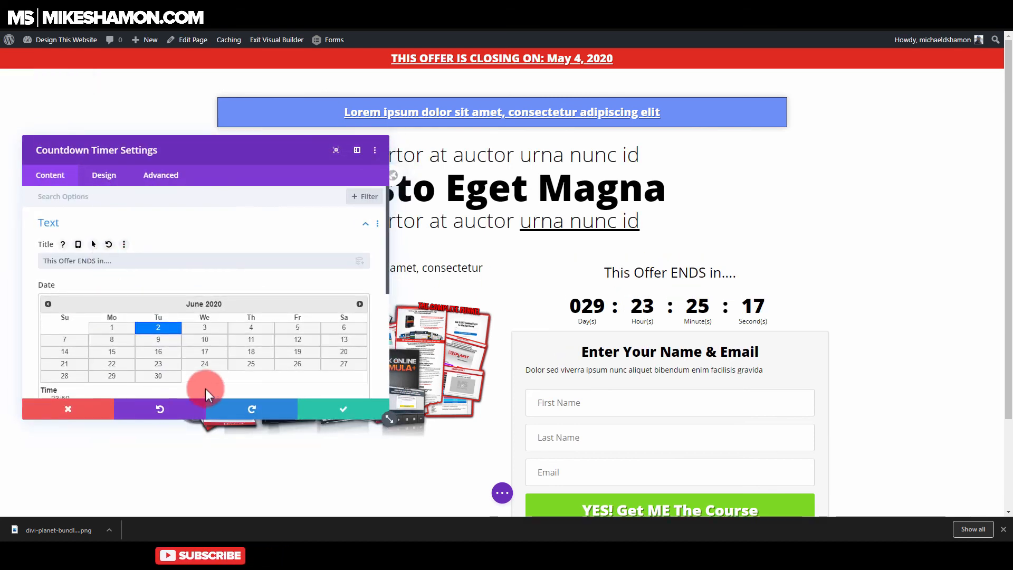
{"action": "left_click", "coordinate": [355, 404]}
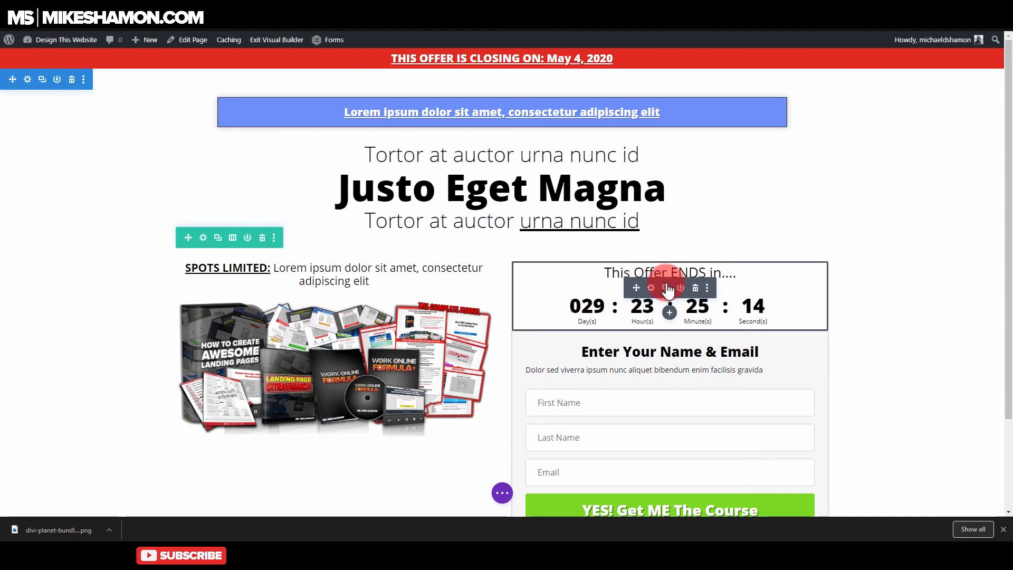
- Set the countdown timer's title font weight to Ultra Bold without an underline and save the module
{"action": "left_click", "coordinate": [652, 287]}
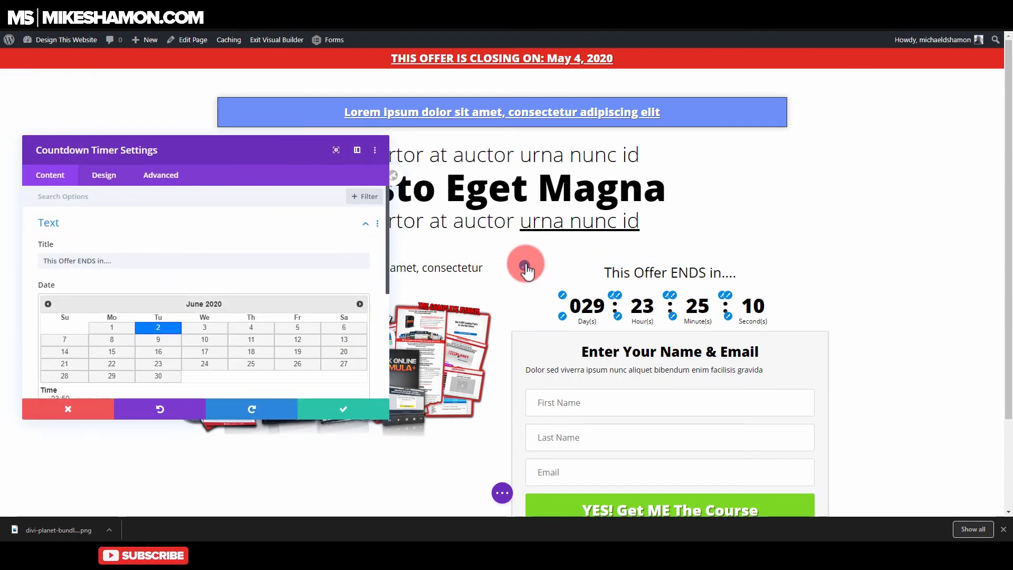
{"action": "left_click", "coordinate": [525, 264]}
{"action": "left_click", "coordinate": [82, 320]}
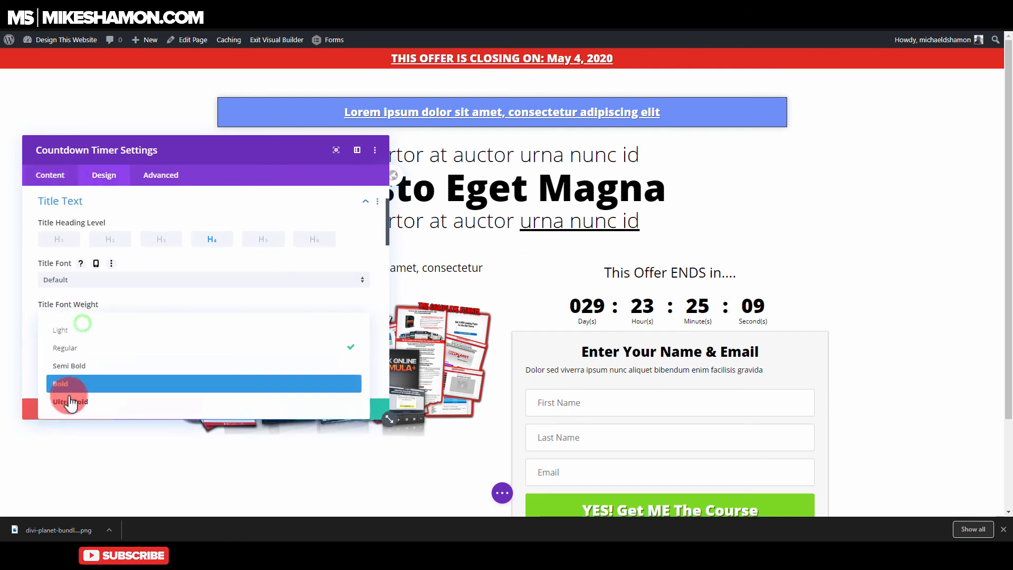
{"action": "left_click", "coordinate": [108, 375]}
{"action": "scroll", "coordinate": [189, 363], "scroll_direction": "down", "scroll_amount": 2}
{"action": "left_click", "coordinate": [232, 273]}
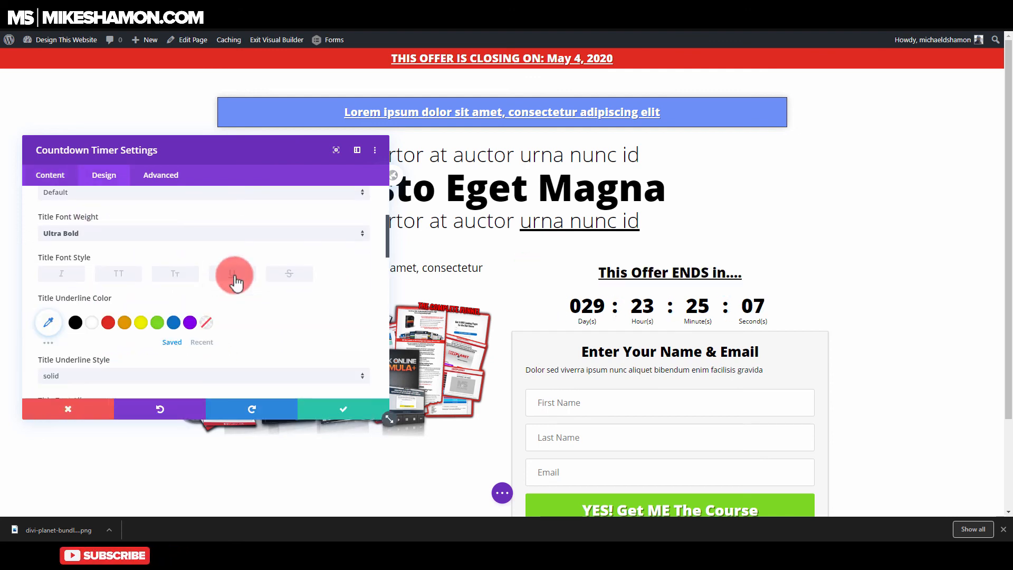
{"action": "left_click", "coordinate": [221, 277]}
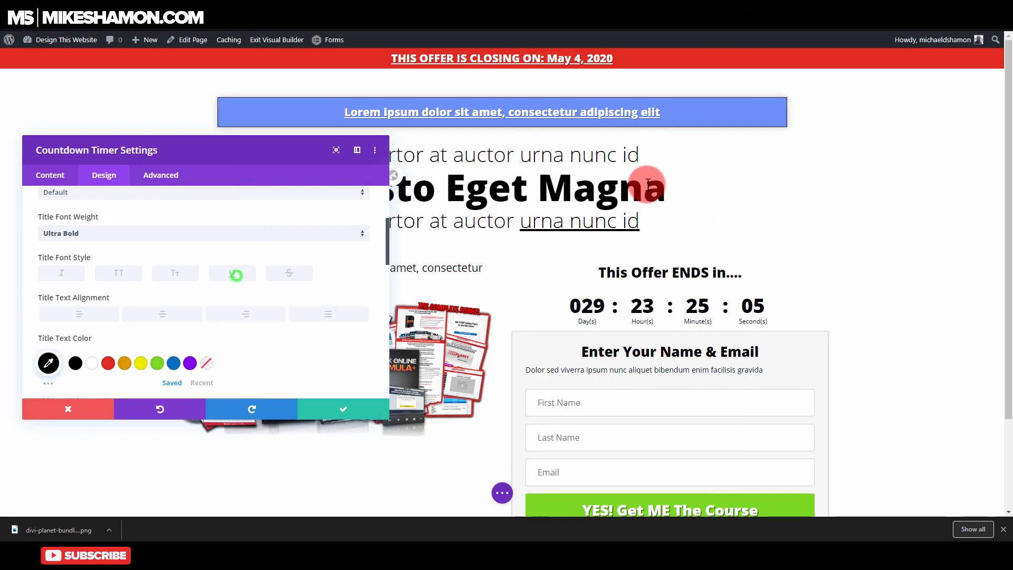
{"action": "left_click", "coordinate": [345, 408]}
- Clear the countdown timer's title text and save the module
{"action": "scroll", "coordinate": [862, 279], "scroll_direction": "down", "scroll_amount": 2}
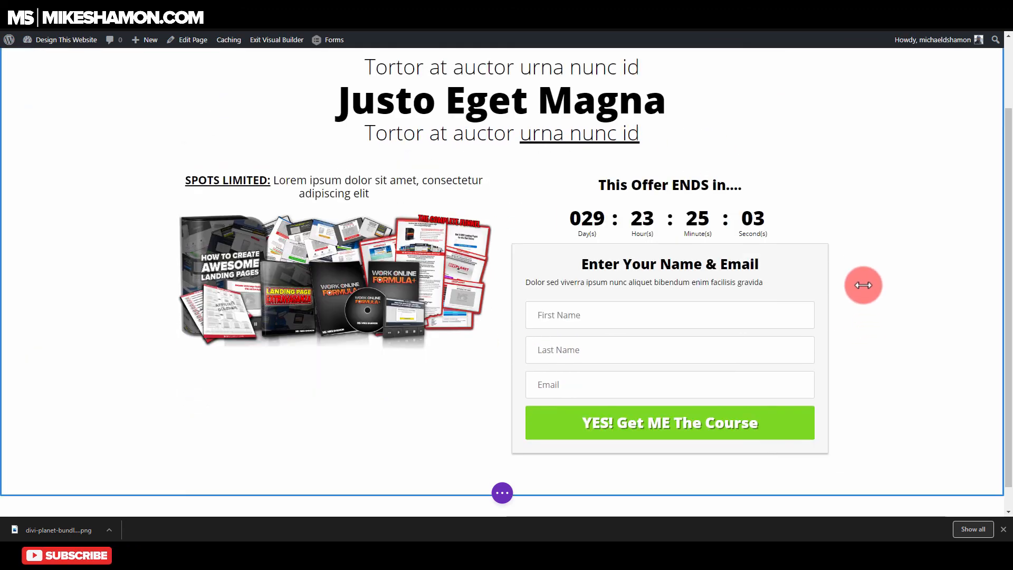
{"action": "left_click", "coordinate": [647, 199]}
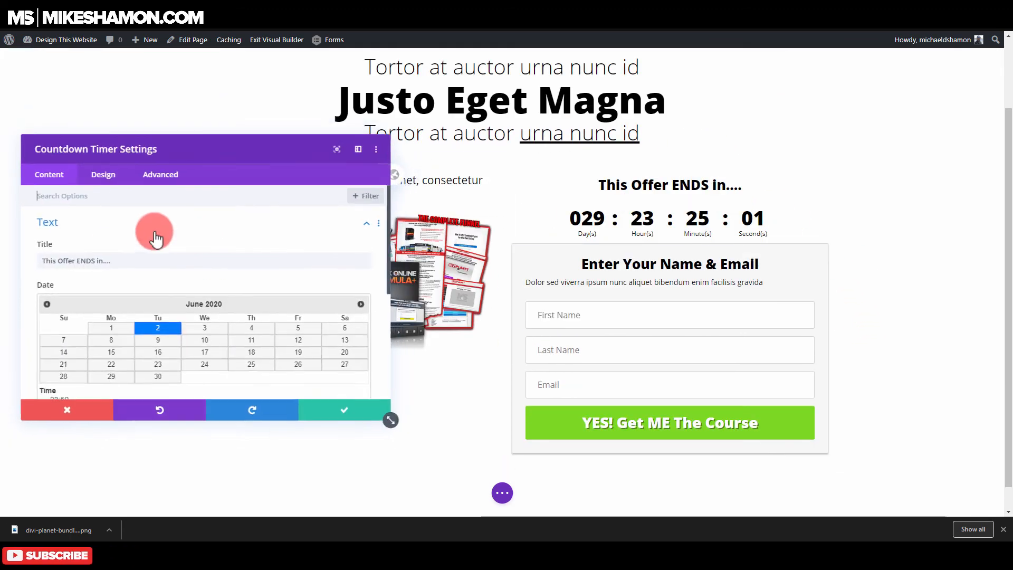
{"action": "left_click", "coordinate": [139, 263]}
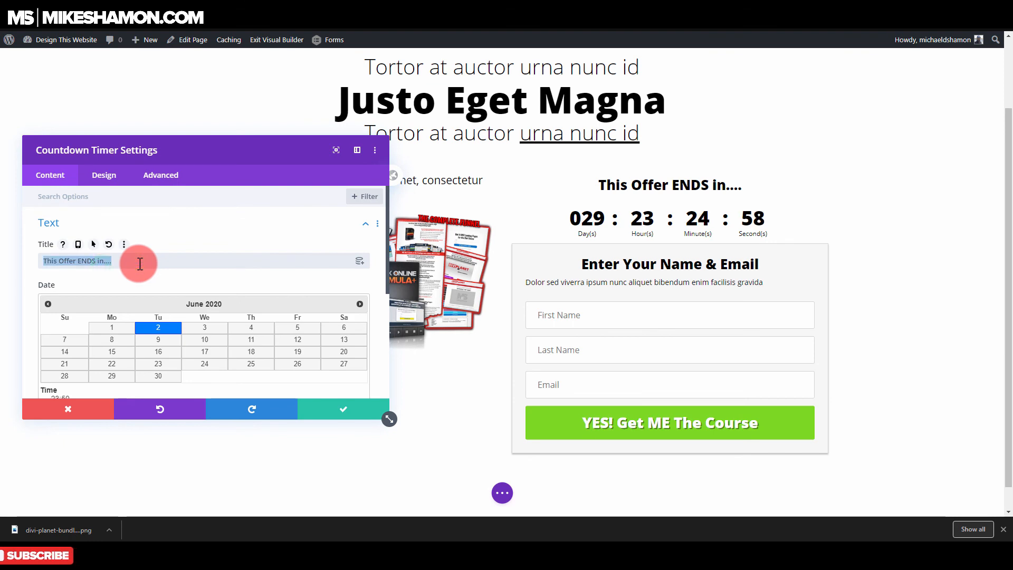
{"action": "key", "text": "BackSpace"}
{"action": "left_click", "coordinate": [322, 408]}
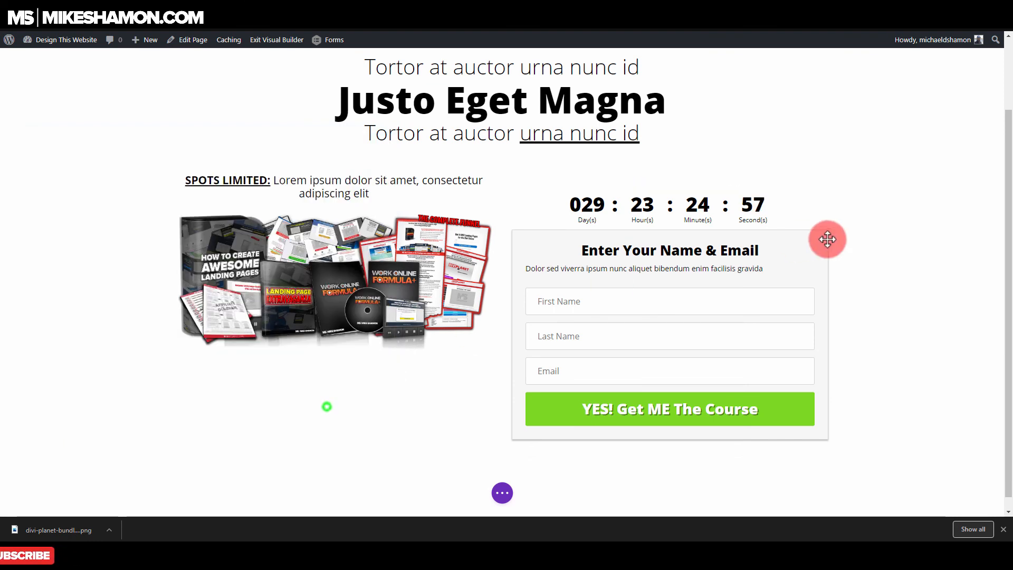
- Move the countdown timer from above the optin form to between the SPOTS LIMITED text and the product image
{"action": "scroll", "coordinate": [692, 253], "scroll_direction": "up", "scroll_amount": 2}
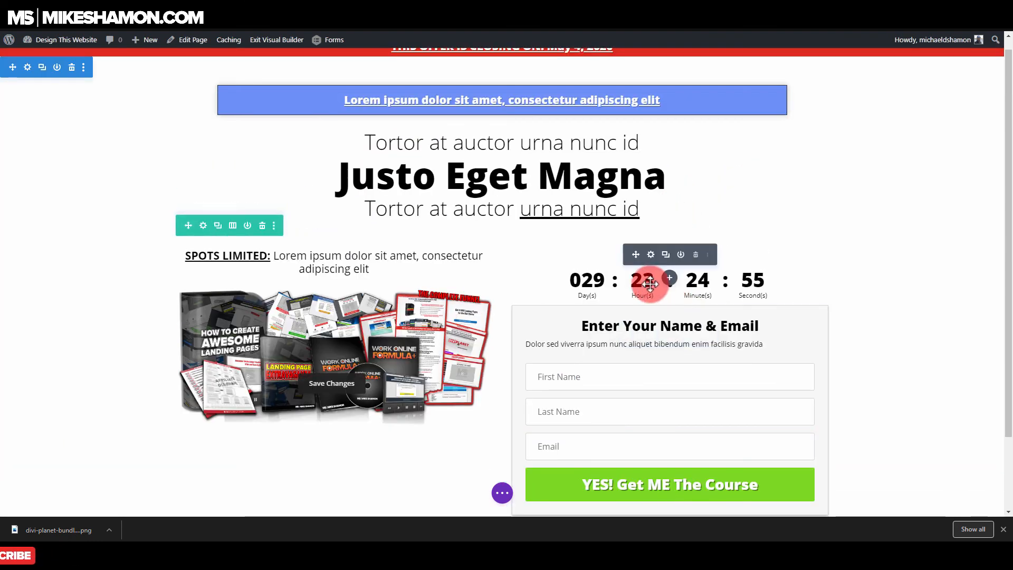
{"action": "left_click_drag", "start_coordinate": [651, 285], "coordinate": [316, 293]}
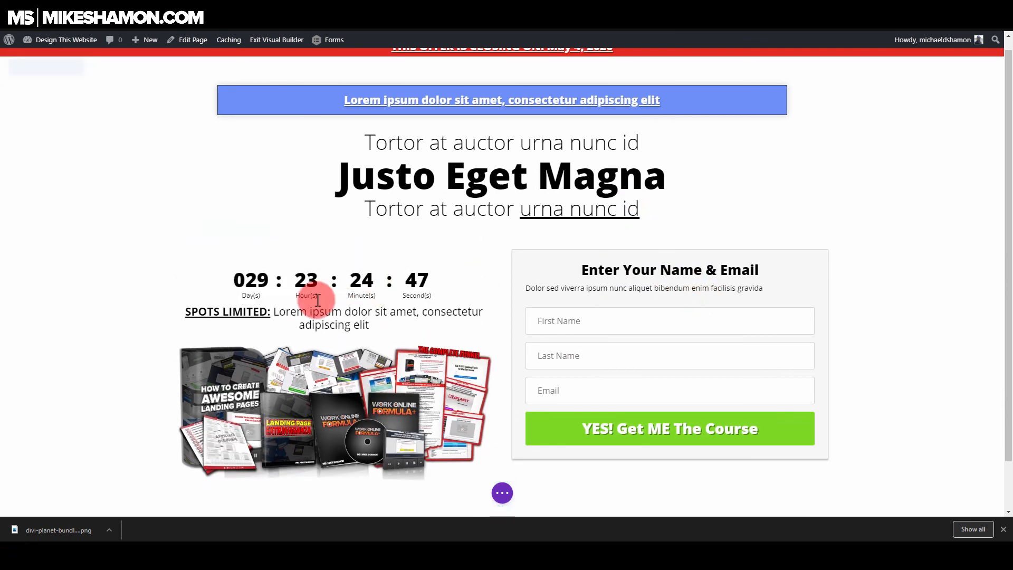
{"action": "left_click_drag", "start_coordinate": [300, 311], "coordinate": [312, 266]}
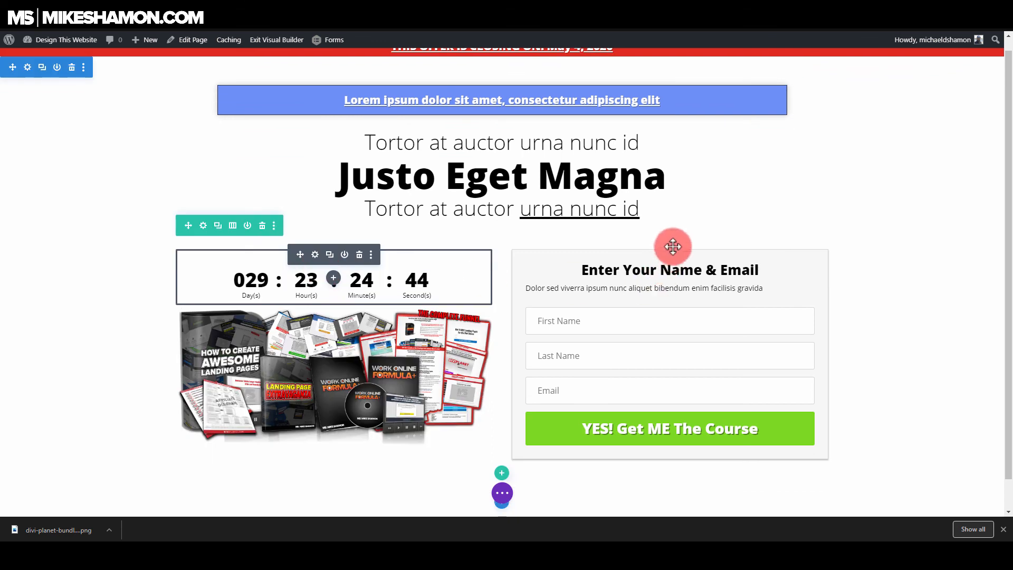
{"action": "left_click_drag", "start_coordinate": [672, 247], "coordinate": [670, 245]}
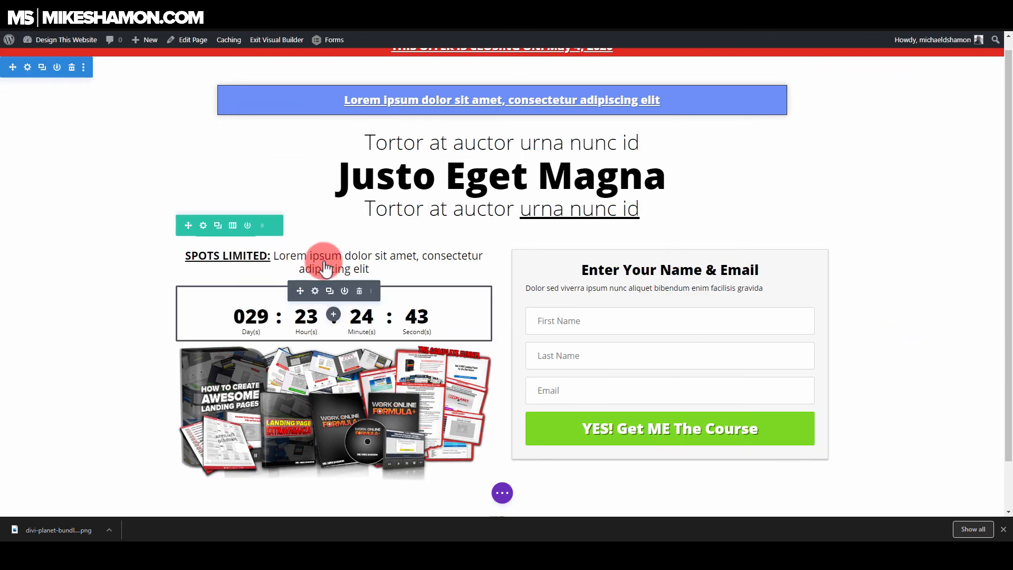
- Extend the SPOTS LIMITED text with ", Lorem ipsum dolor sit amet" after "adipiscing elit" and save the module
{"action": "left_click", "coordinate": [315, 257]}
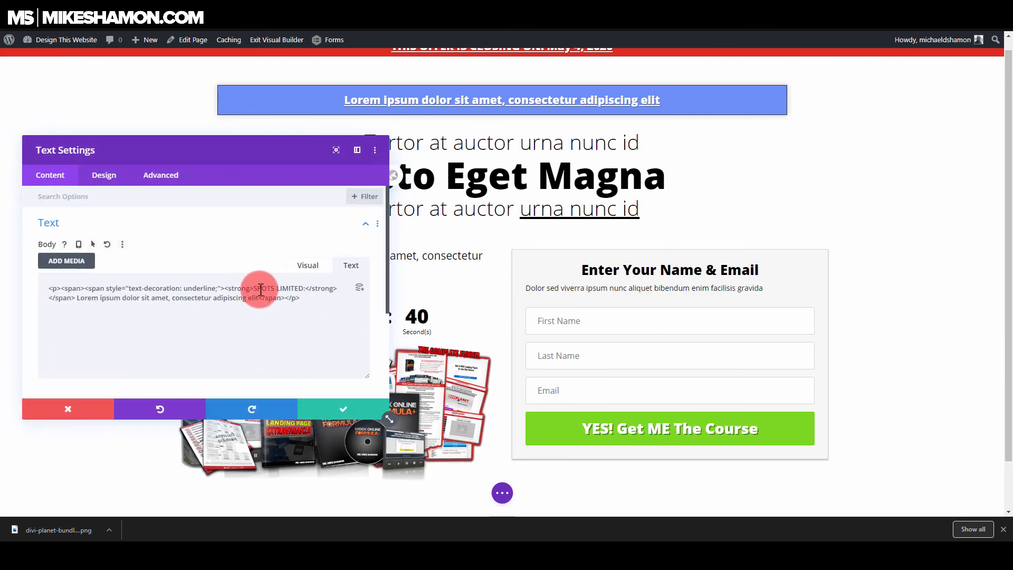
{"action": "left_click_drag", "start_coordinate": [77, 299], "coordinate": [169, 299]}
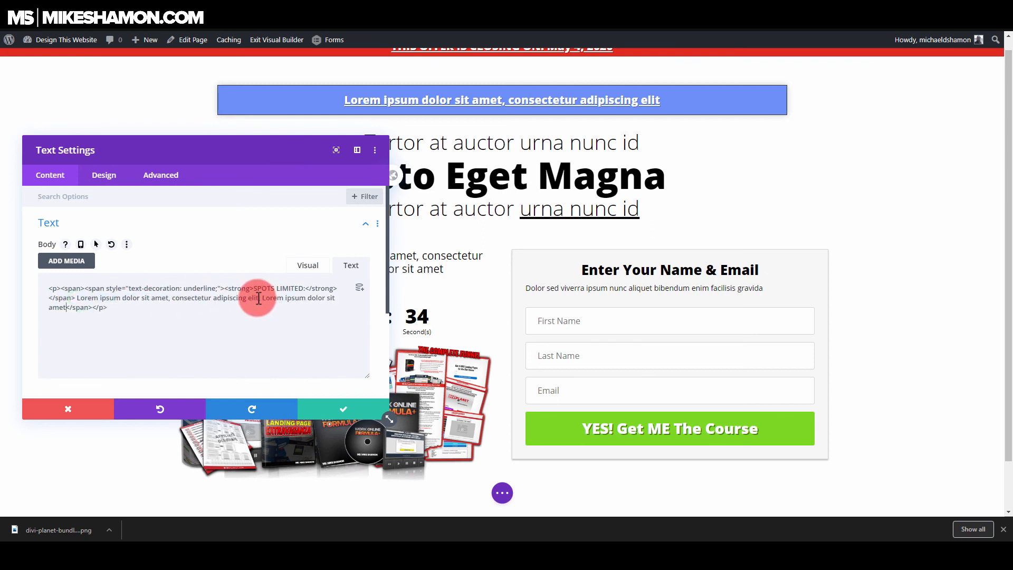
{"action": "left_click", "coordinate": [352, 410]}
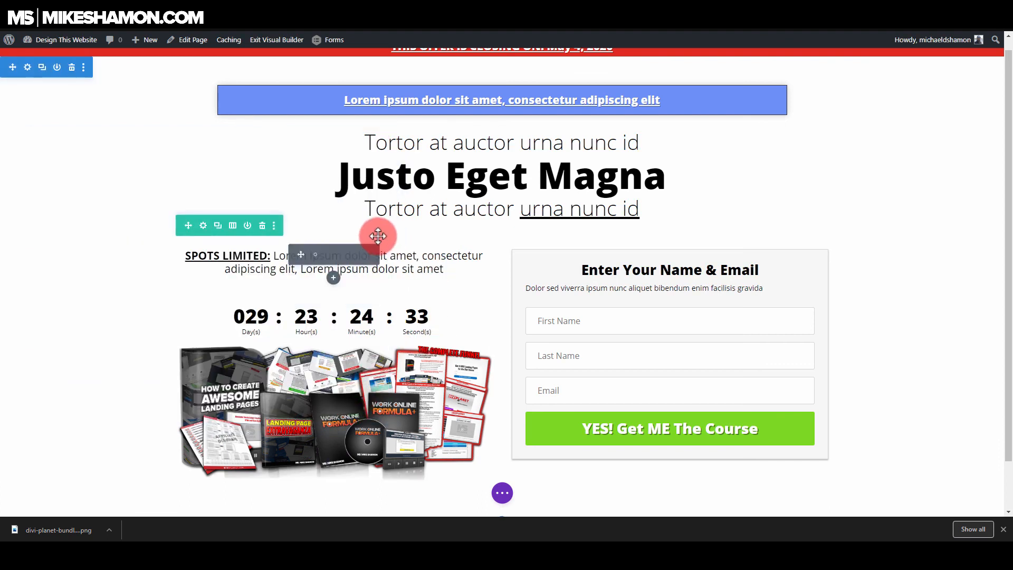
- Set the top and bottom margin and padding of the section below the red banner to 0px, with each pair linked
{"action": "left_click_drag", "start_coordinate": [1008, 437], "coordinate": [1006, 423]}
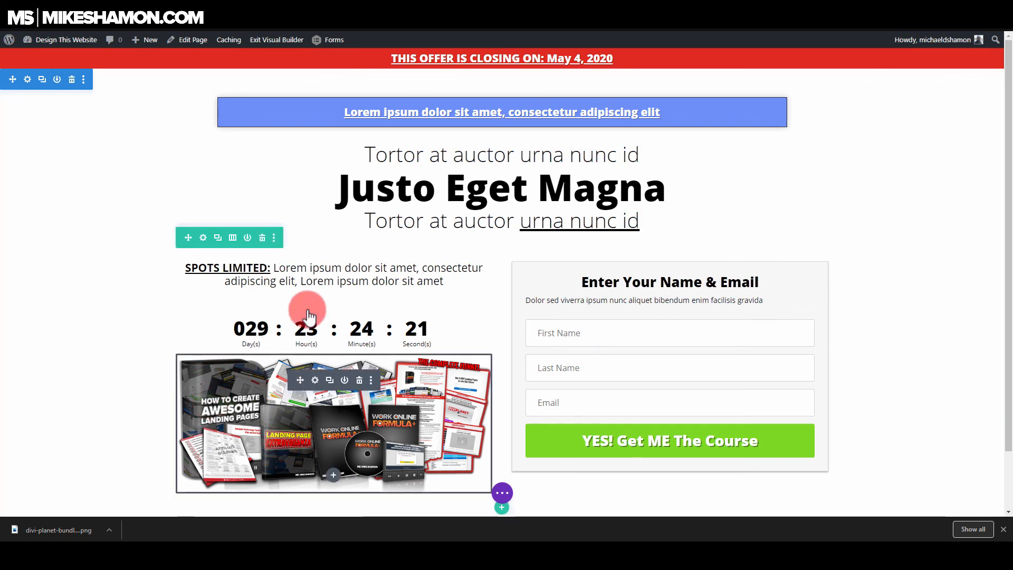
{"action": "mouse_move", "coordinate": [321, 315]}
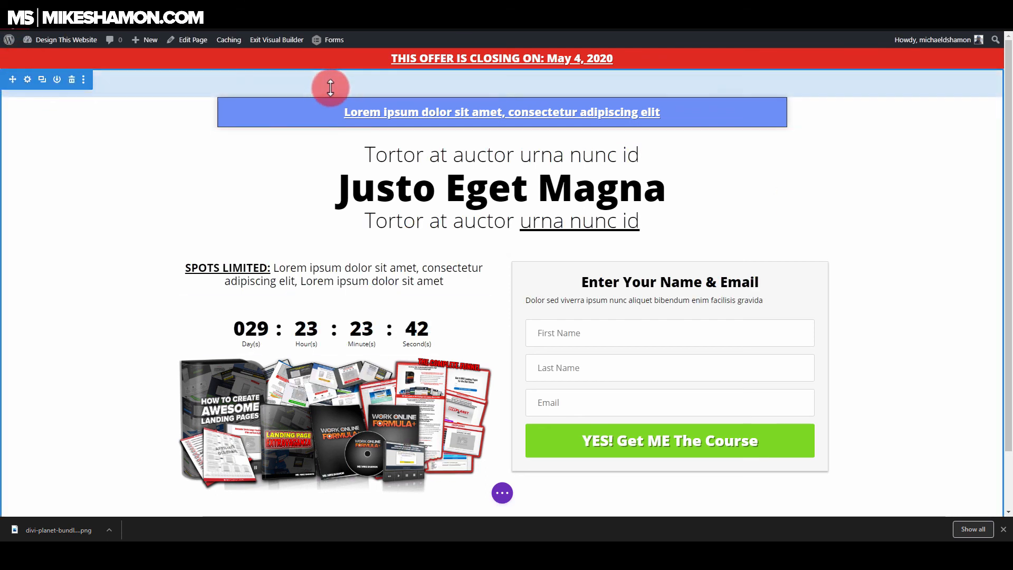
{"action": "left_click", "coordinate": [27, 79]}
{"action": "left_click", "coordinate": [108, 178]}
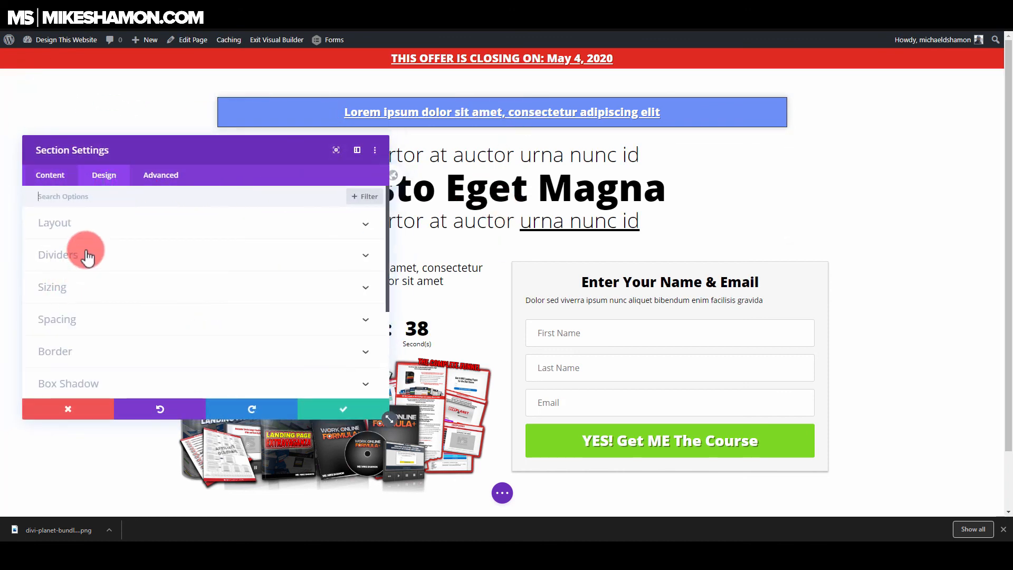
{"action": "left_click", "coordinate": [78, 313]}
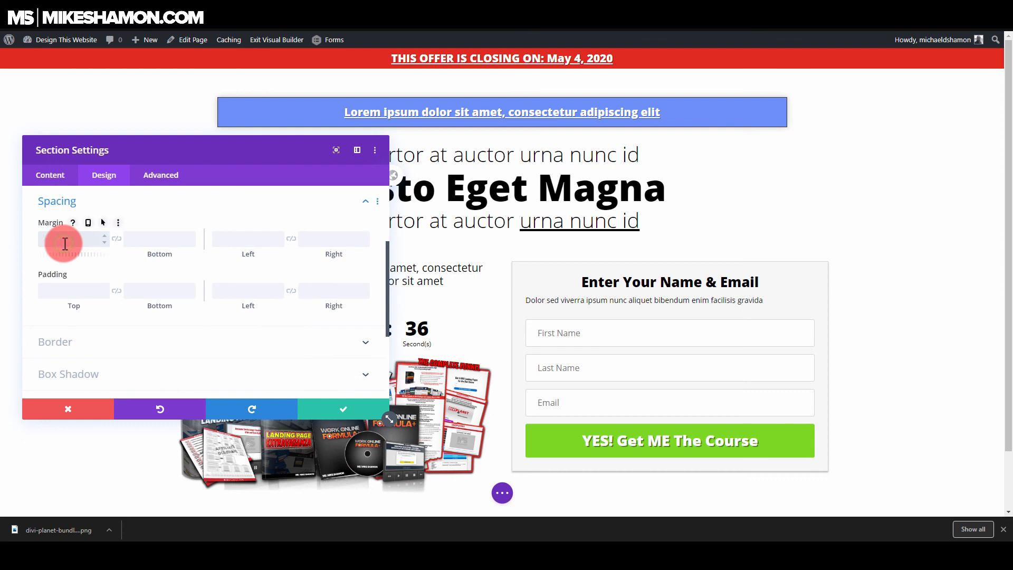
{"action": "type", "text": "0"}
{"action": "left_click", "coordinate": [118, 239]}
{"action": "left_click", "coordinate": [83, 288]}
{"action": "type", "text": "0"}
{"action": "left_click", "coordinate": [115, 294]}
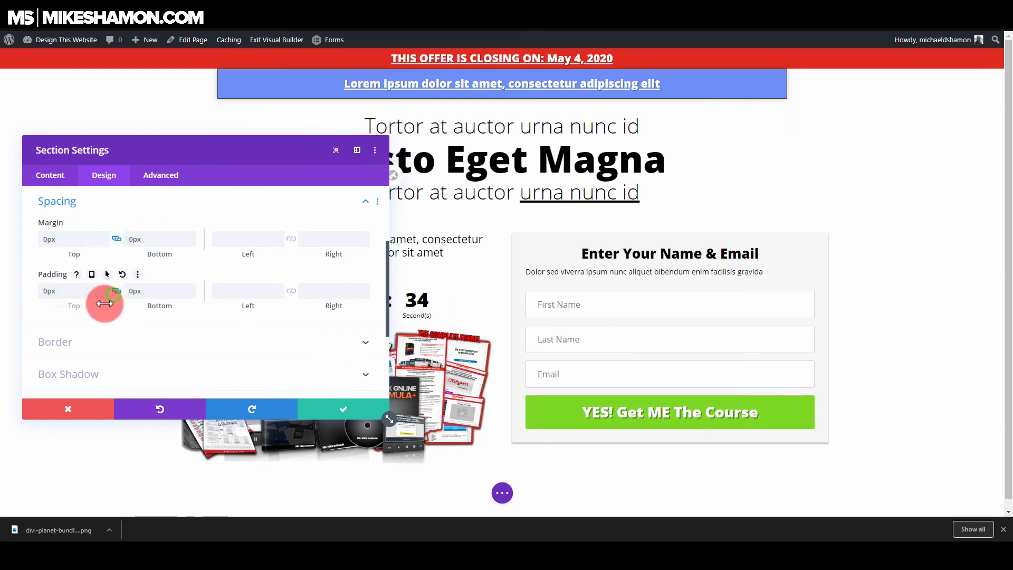
- Set the section's linked top and bottom padding to 32px
{"action": "left_click", "coordinate": [60, 288]}
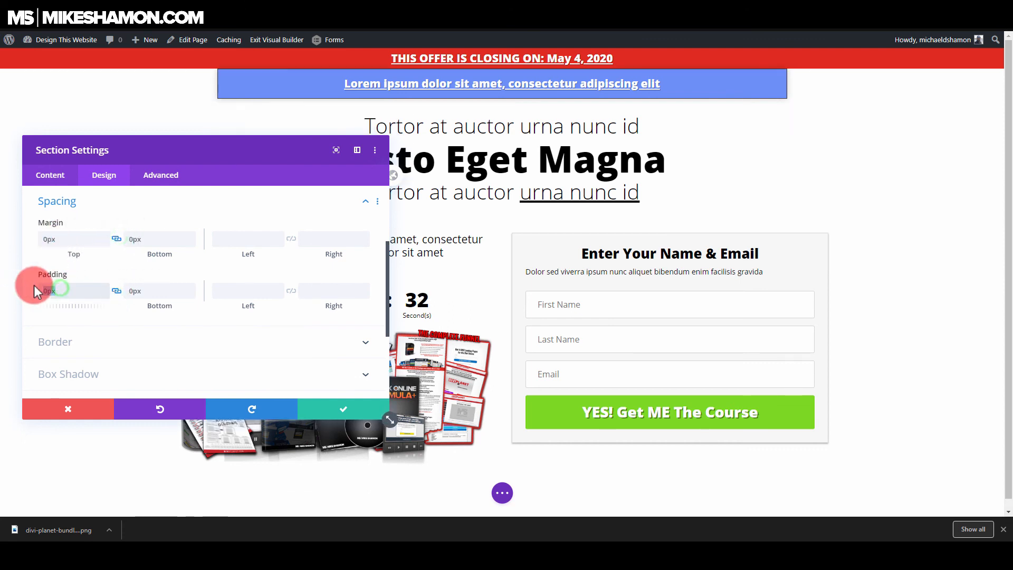
{"action": "type", "text": "16"}
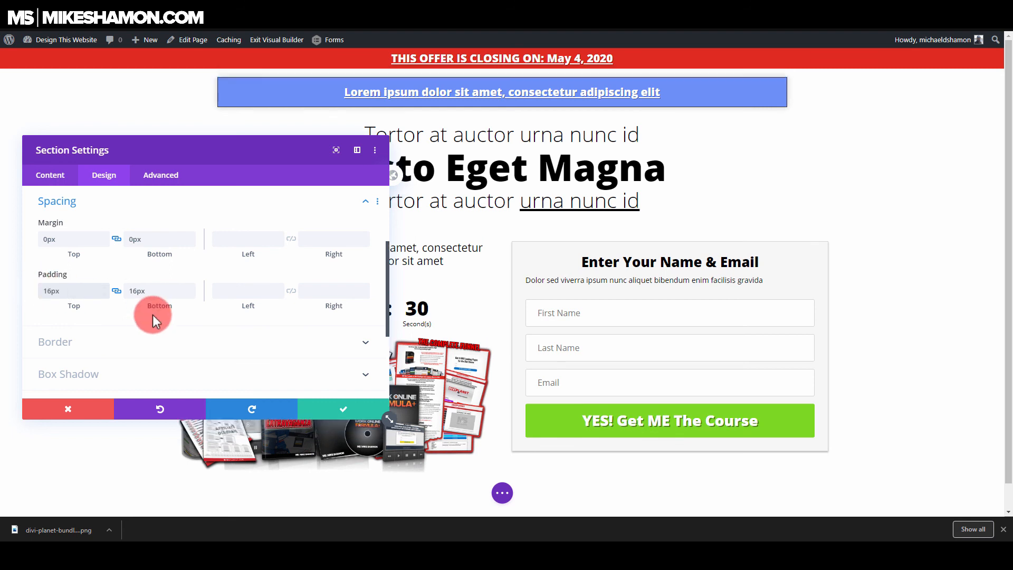
{"action": "left_click_drag", "start_coordinate": [79, 294], "coordinate": [9, 294]}
{"action": "type", "text": "2"}
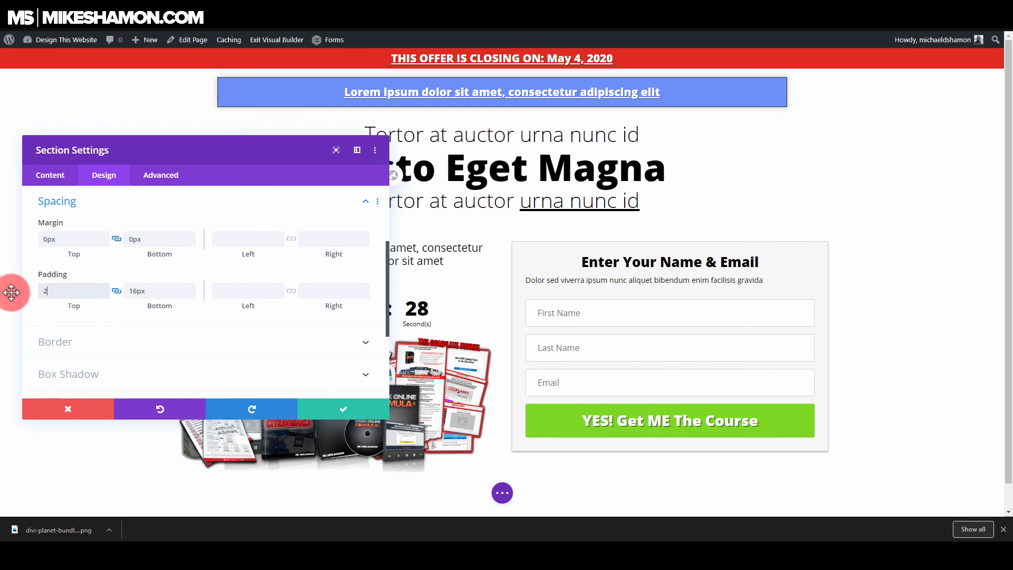
{"action": "type", "text": "p32"}
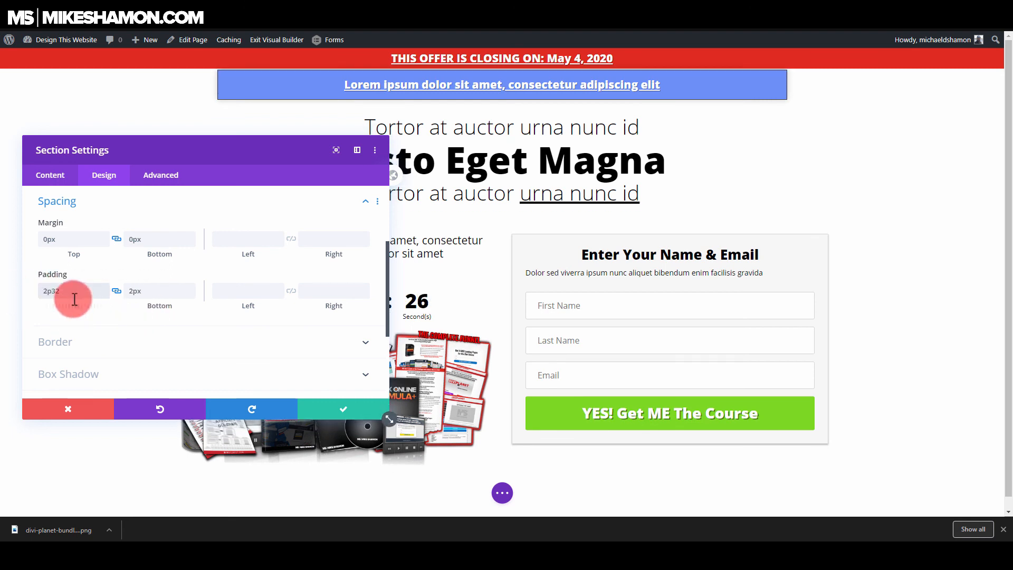
{"action": "left_click_drag", "start_coordinate": [74, 296], "coordinate": [37, 292]}
{"action": "type", "text": "32"}
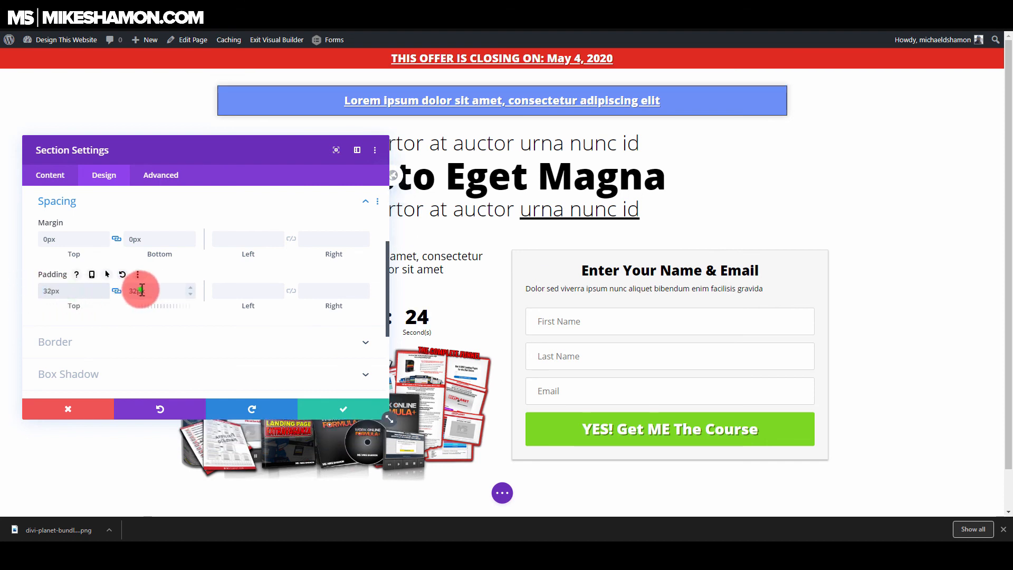
- Unlink the section's vertical padding, set the bottom padding to 8px, and save the section
{"action": "left_click", "coordinate": [115, 298]}
{"action": "left_click", "coordinate": [126, 292]}
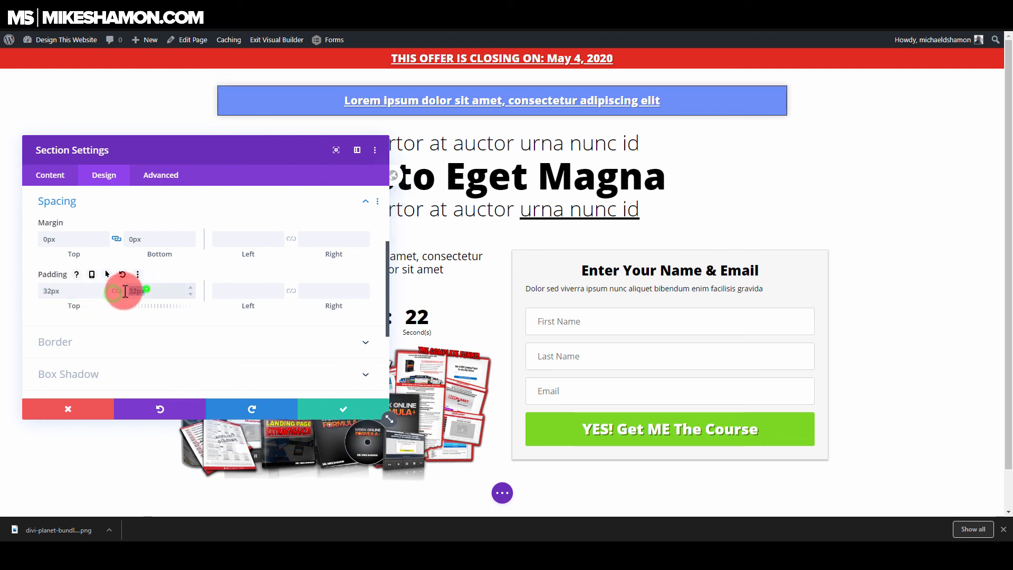
{"action": "type", "text": "16"}
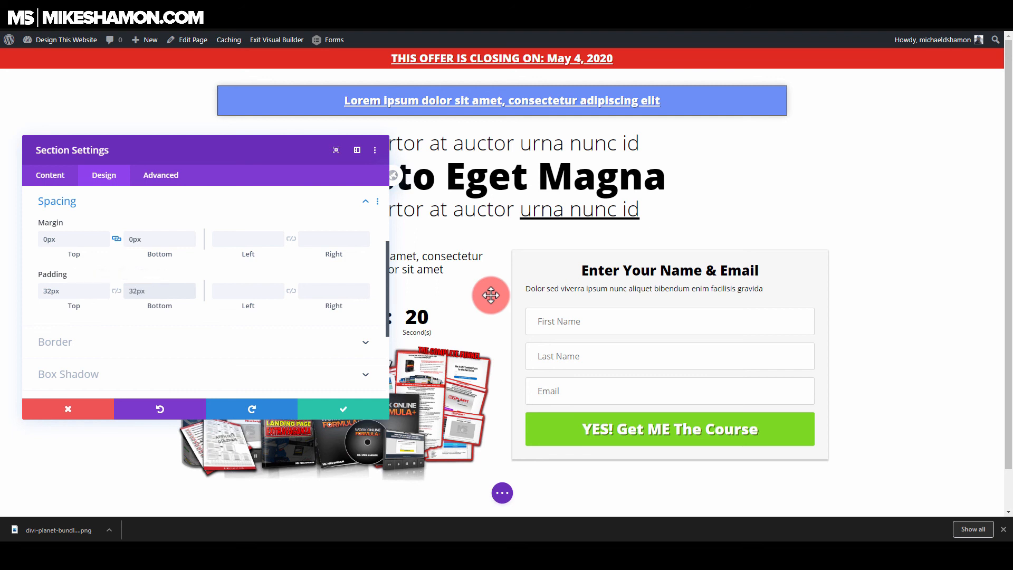
{"action": "left_click_drag", "start_coordinate": [170, 291], "coordinate": [83, 291]}
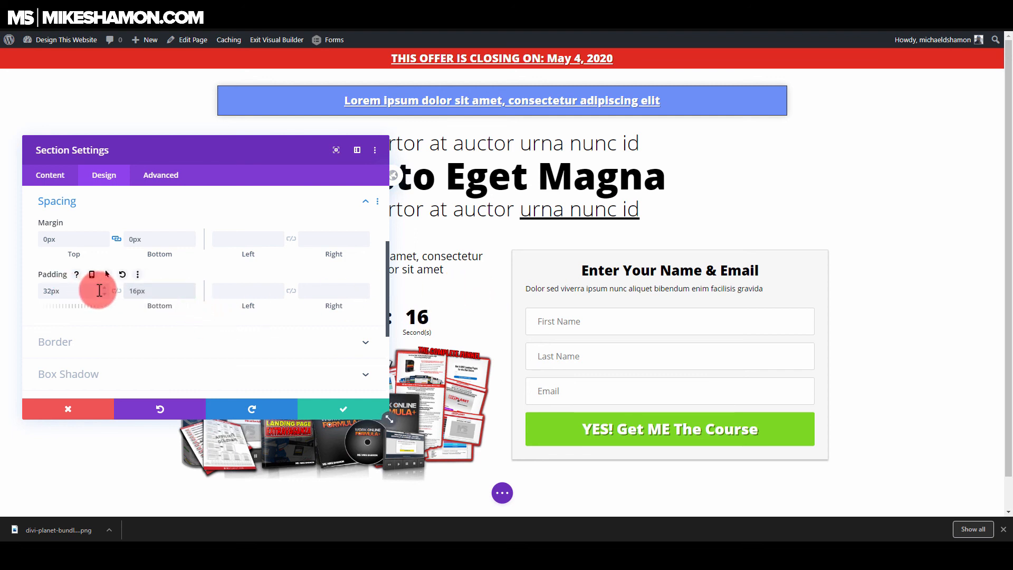
{"action": "left_click", "coordinate": [147, 294]}
{"action": "type", "text": "8px"}
{"action": "left_click", "coordinate": [152, 295]}
{"action": "left_click", "coordinate": [337, 414]}
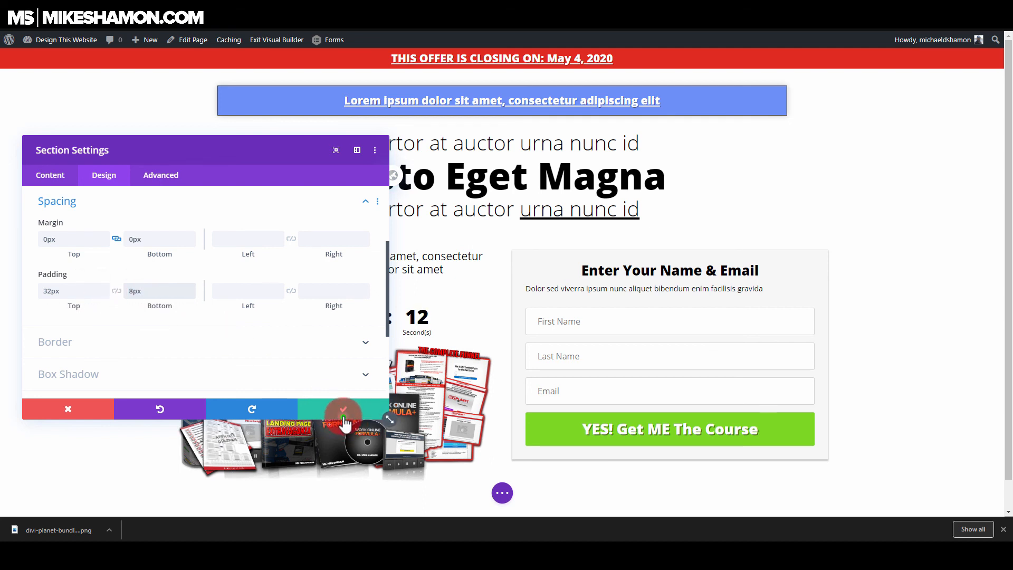